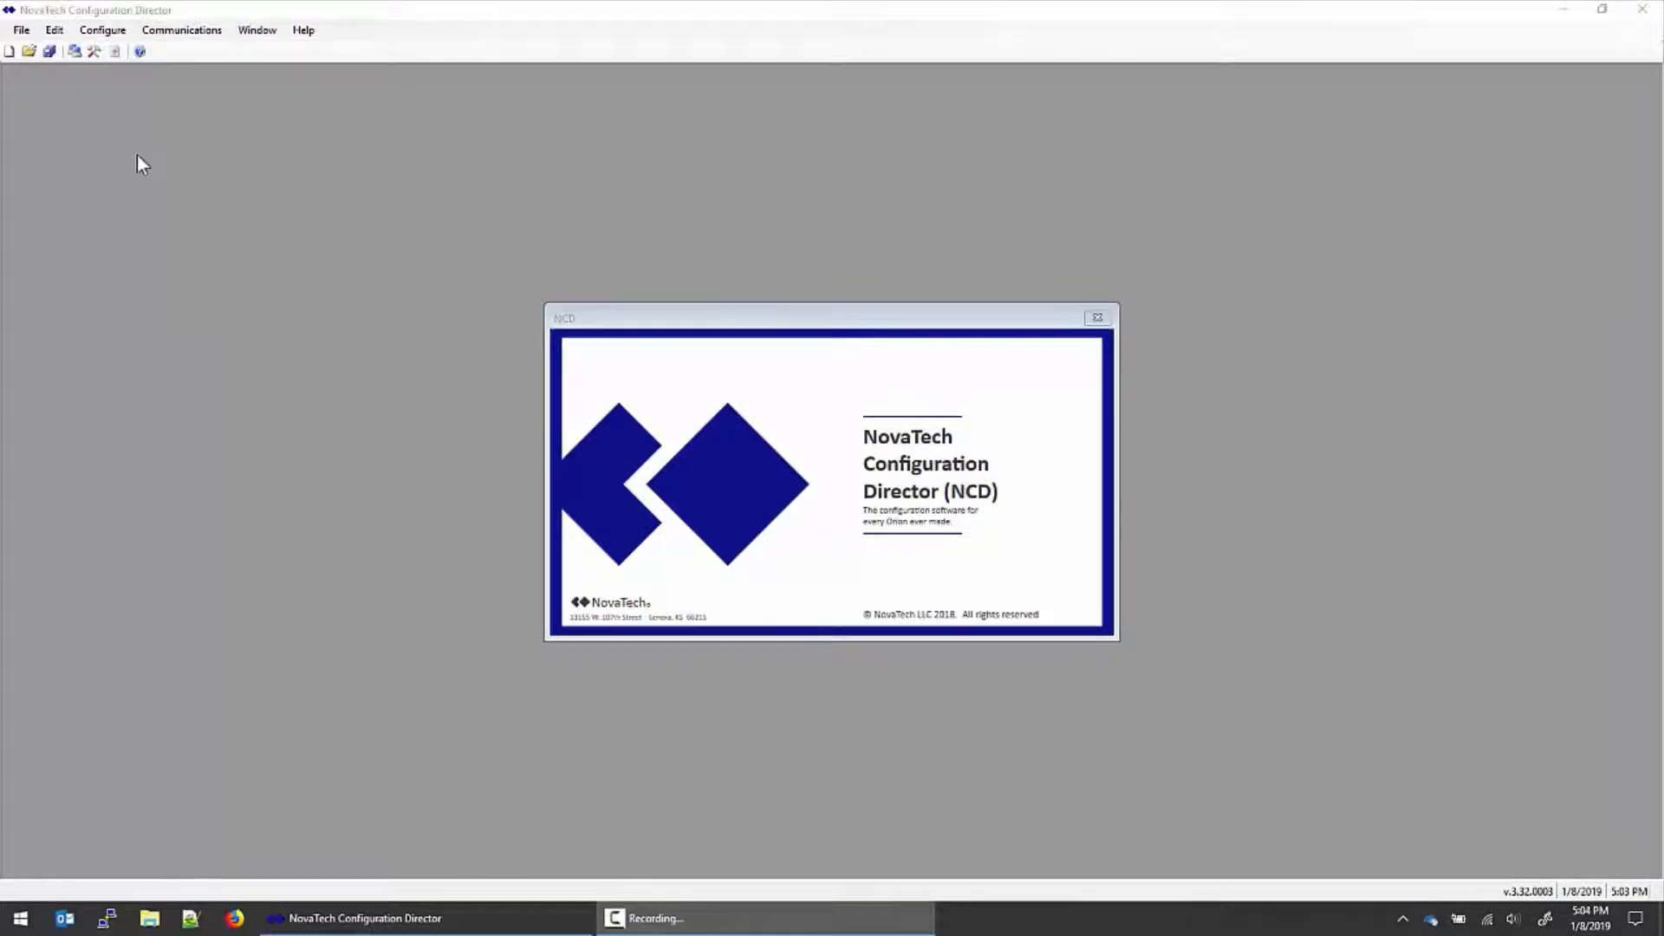
Save the new Orion configuration file under the name SUB_ABC
click(22, 29)
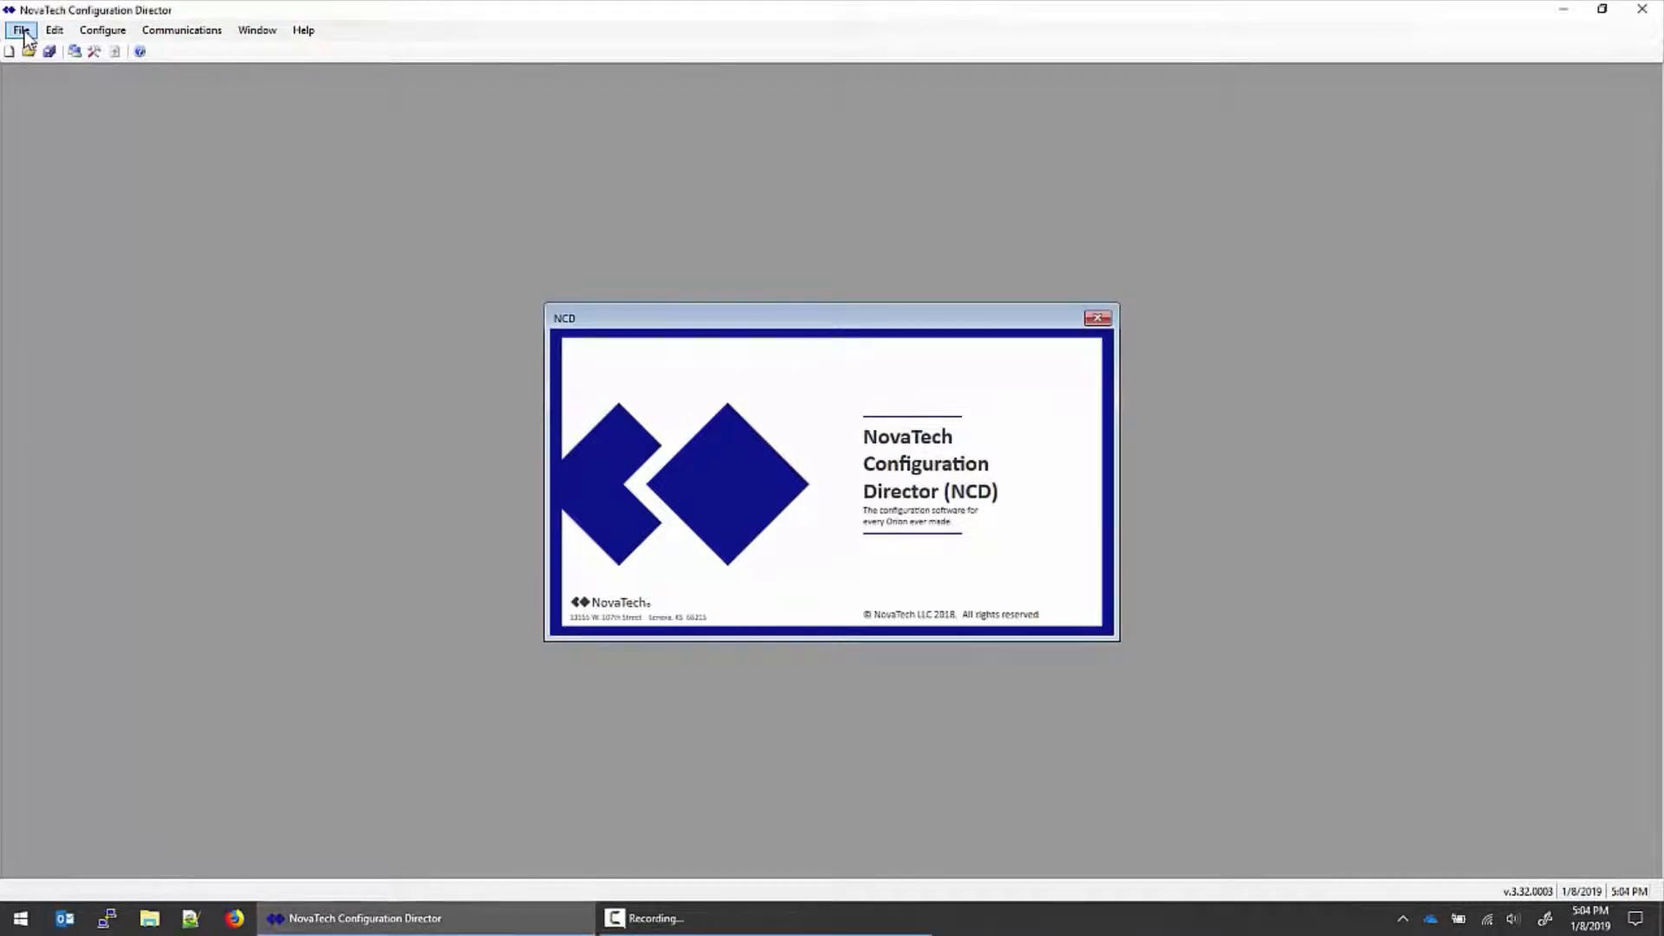
mouse_move(91, 126)
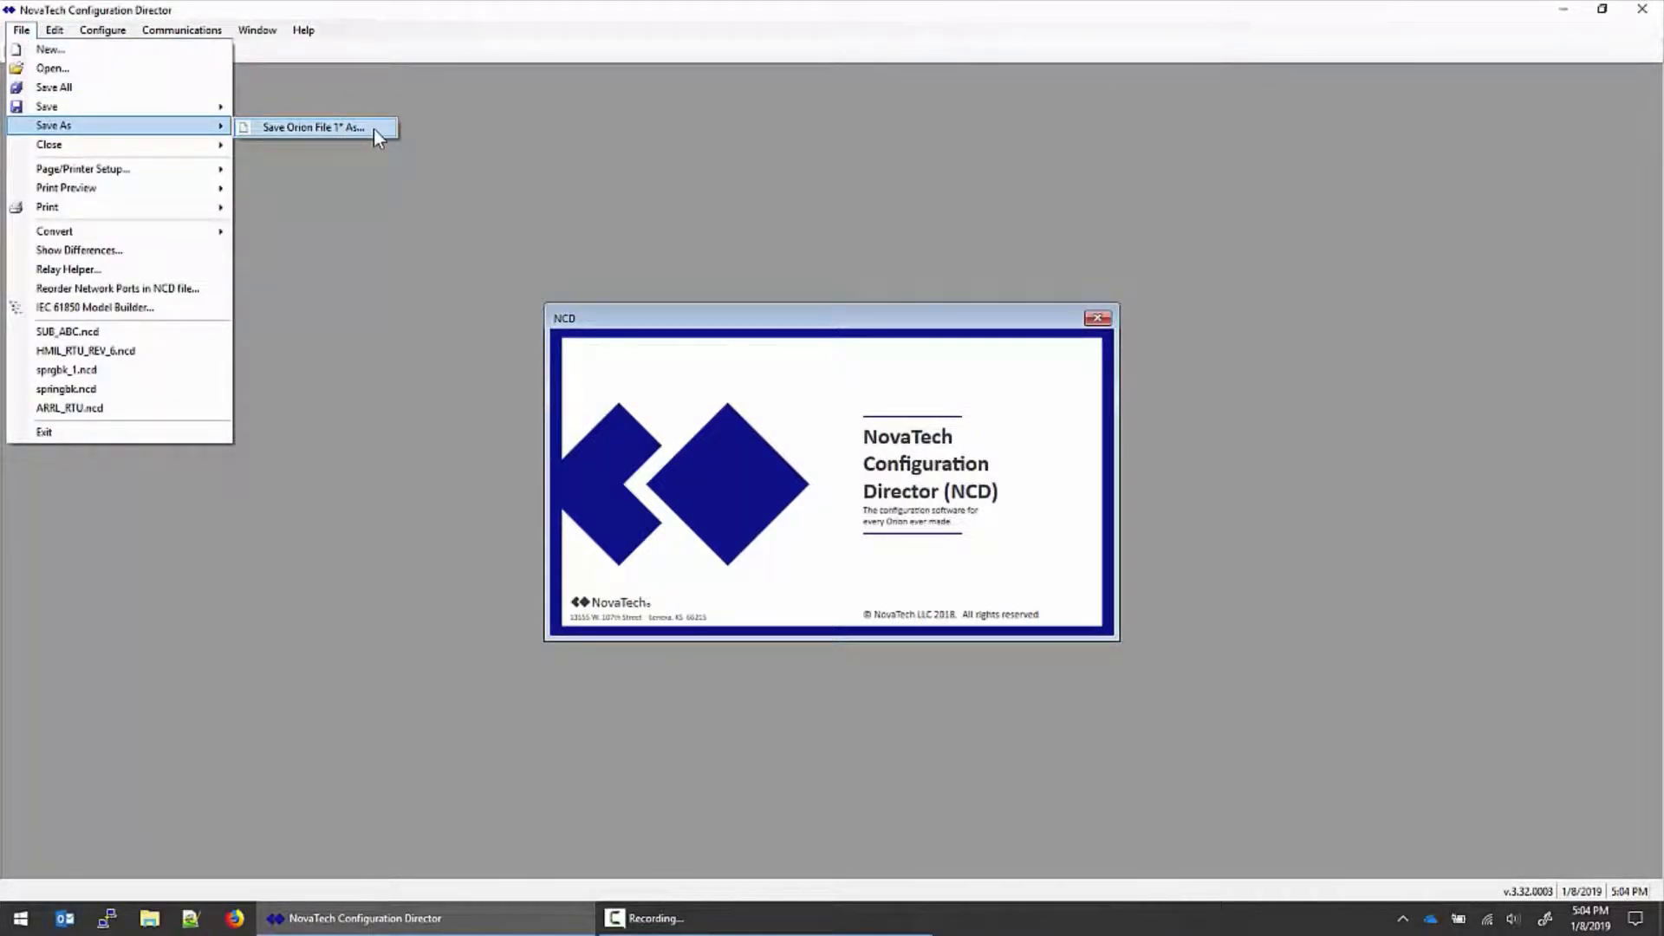
click(373, 128)
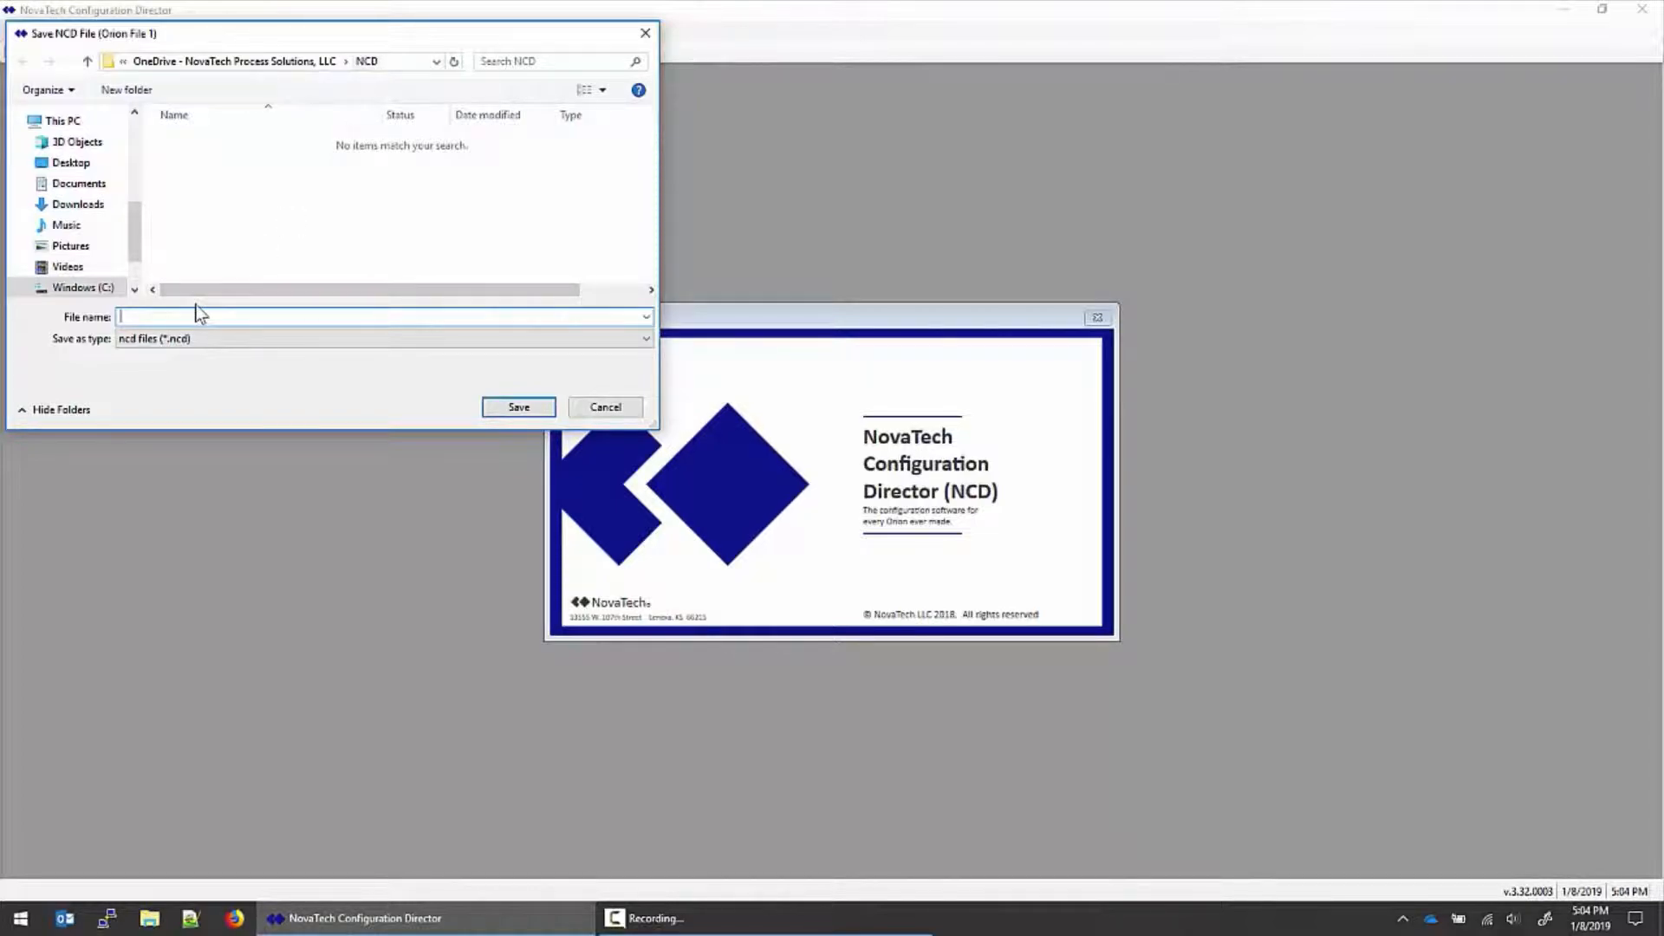
text(SUB_ABC)
click(516, 409)
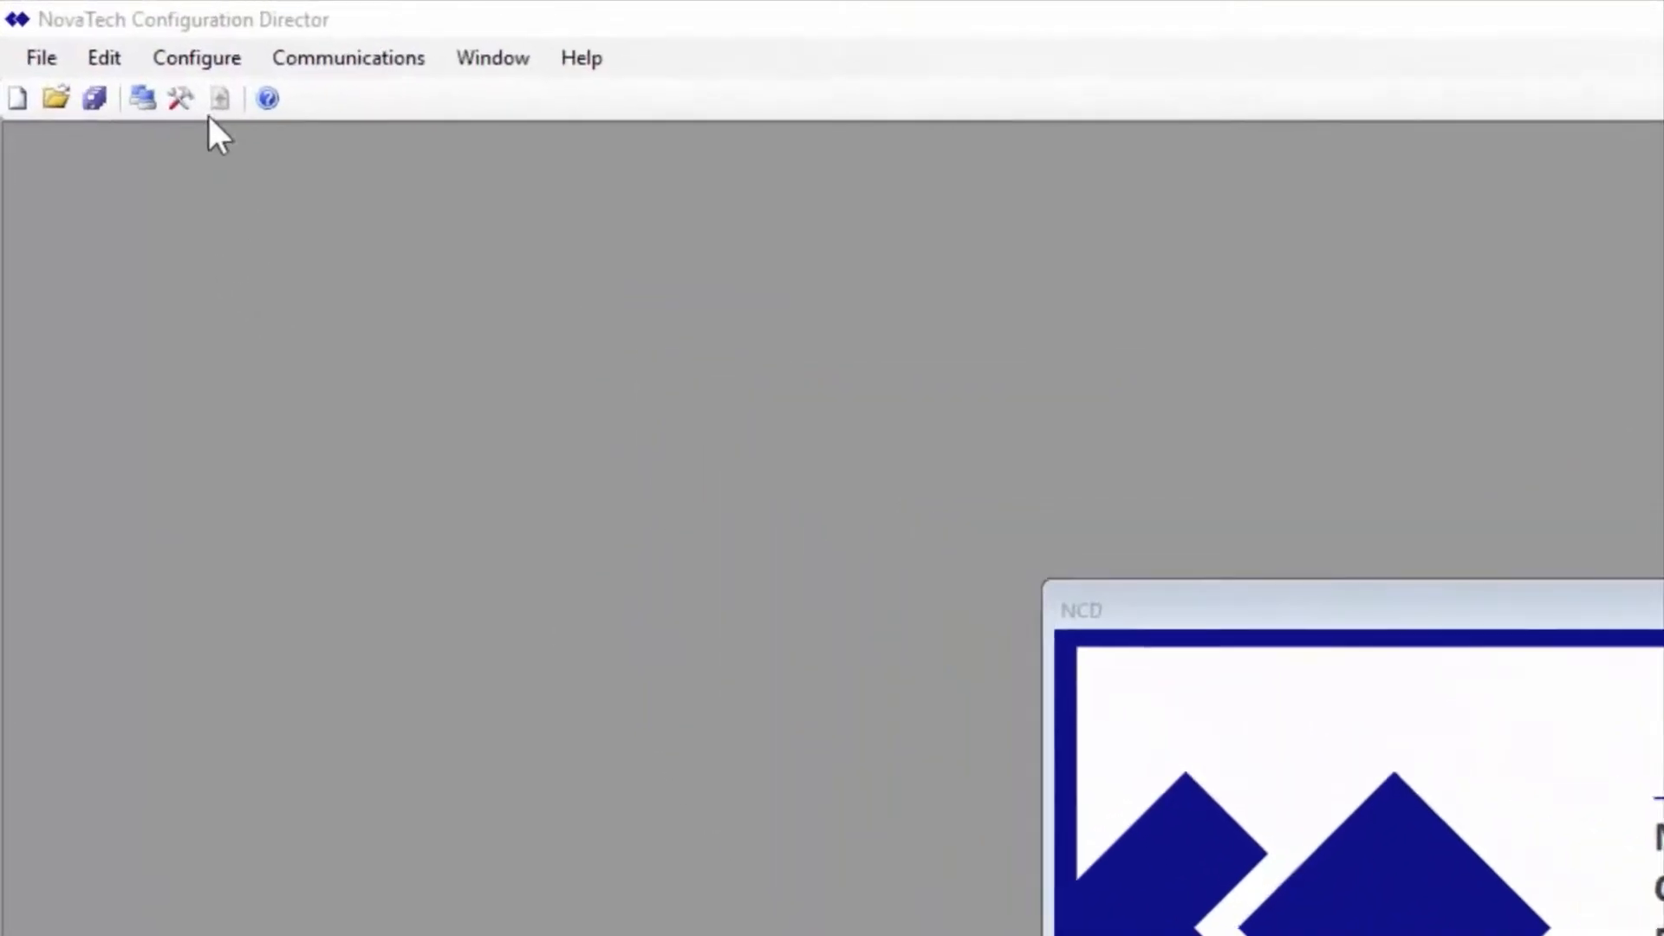
Configure a new network port in SUB_ABC.ncd that uses the DNP3 Master protocol
click(103, 25)
click(237, 65)
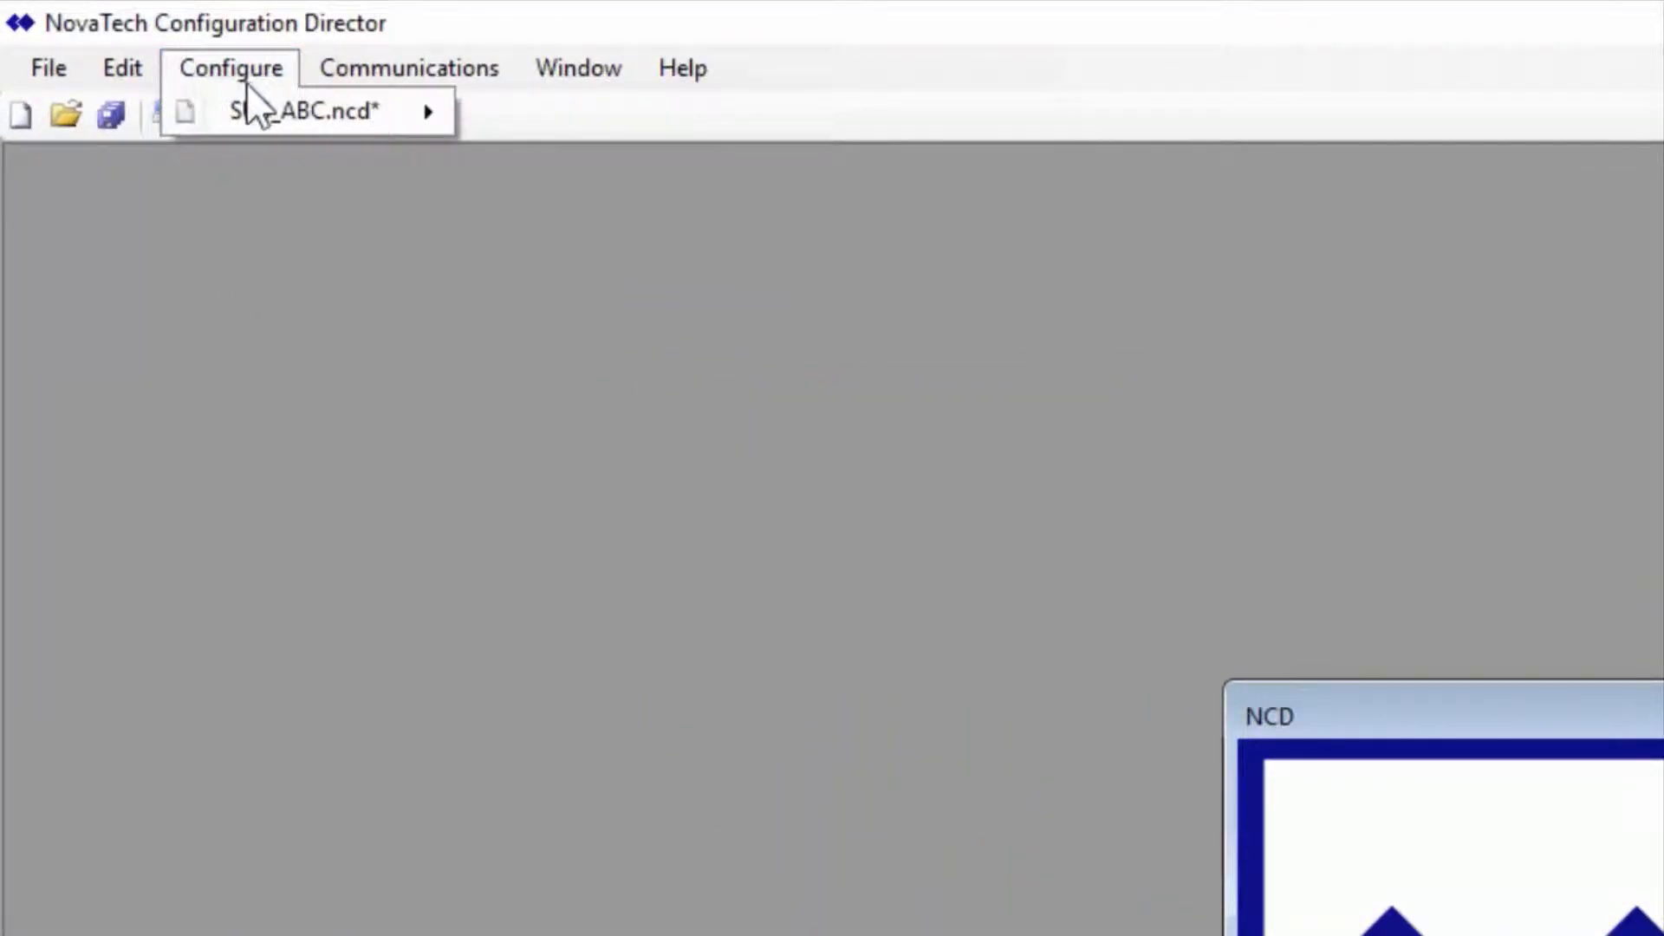
mouse_move(252, 112)
mouse_move(694, 243)
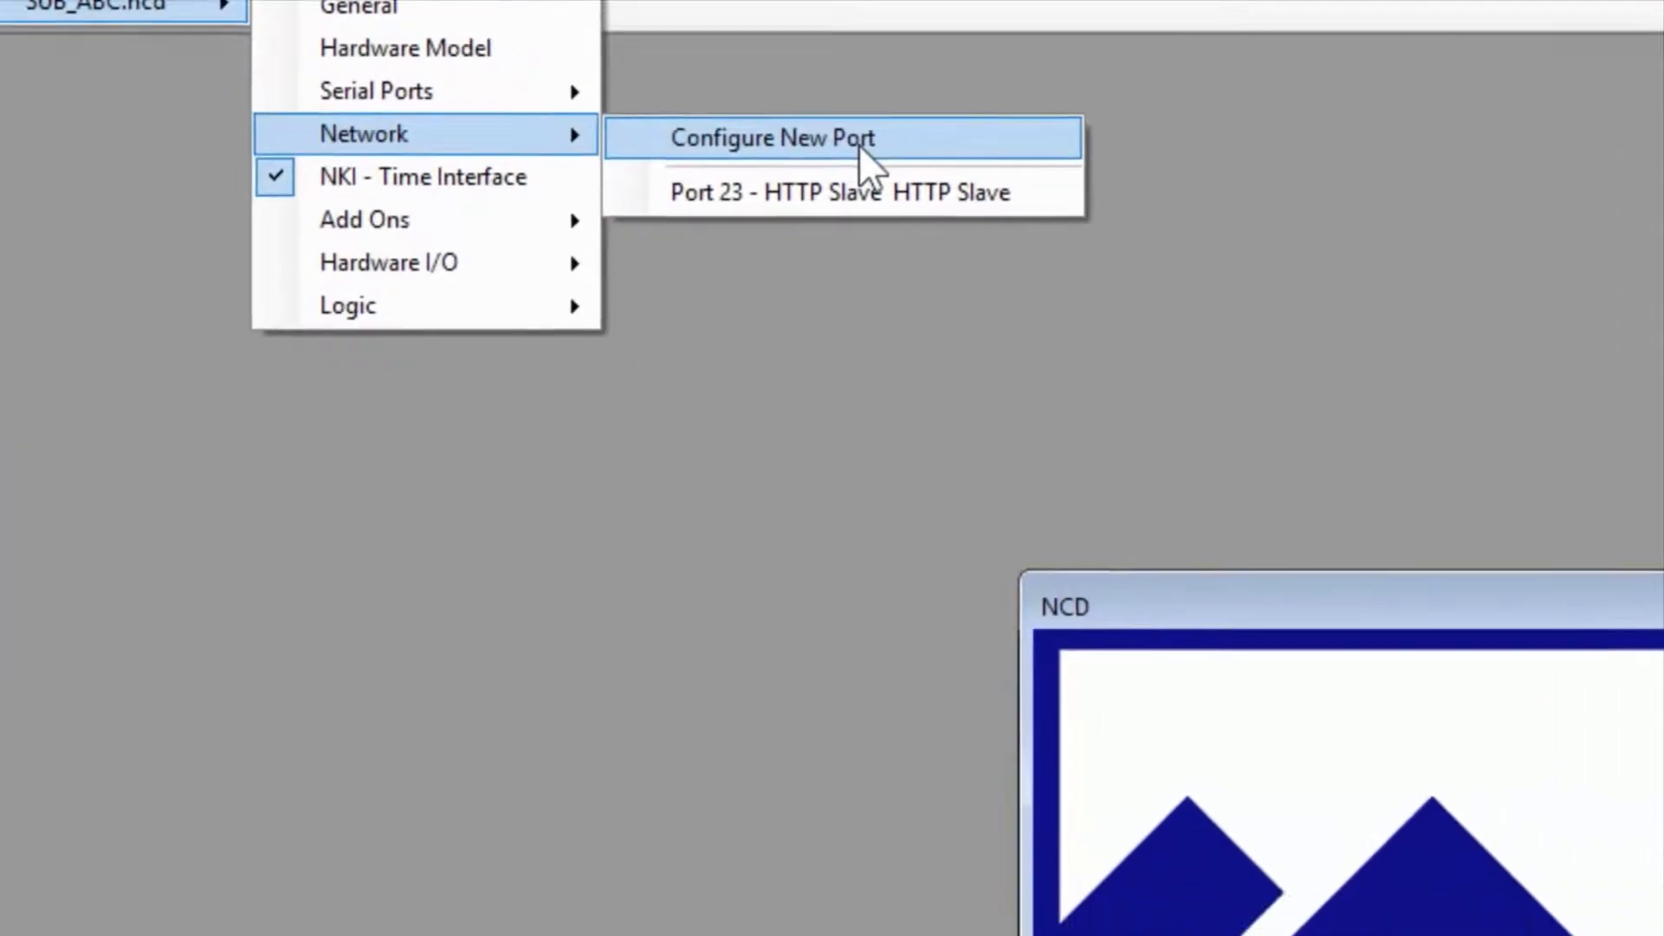
click(1062, 251)
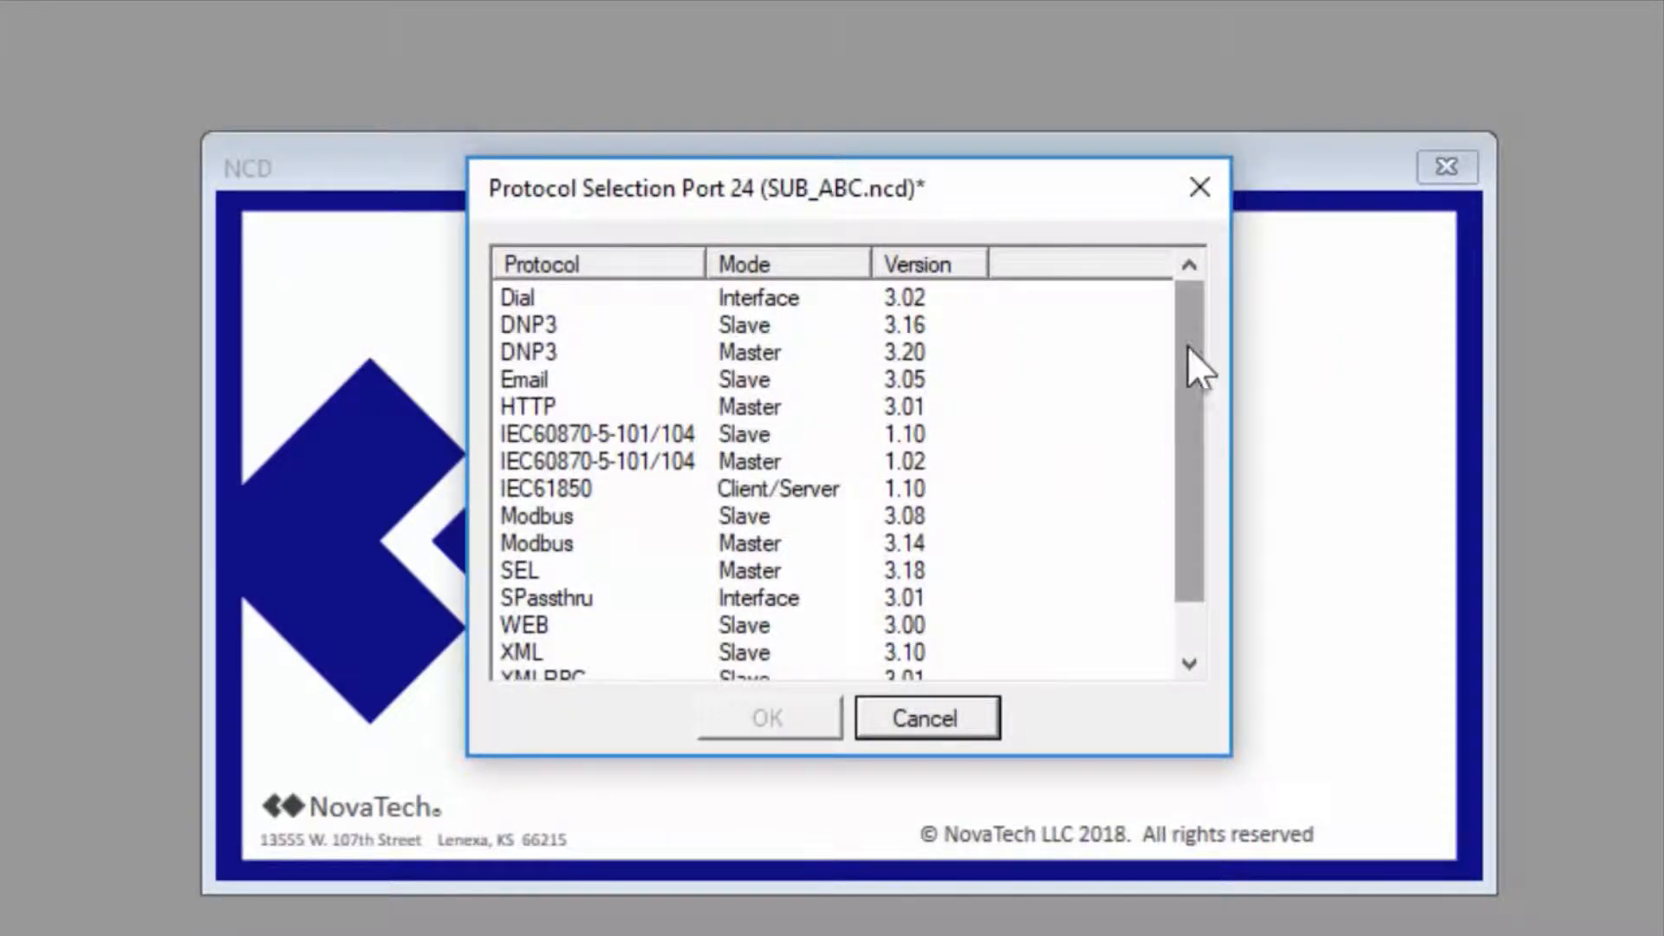
click(772, 357)
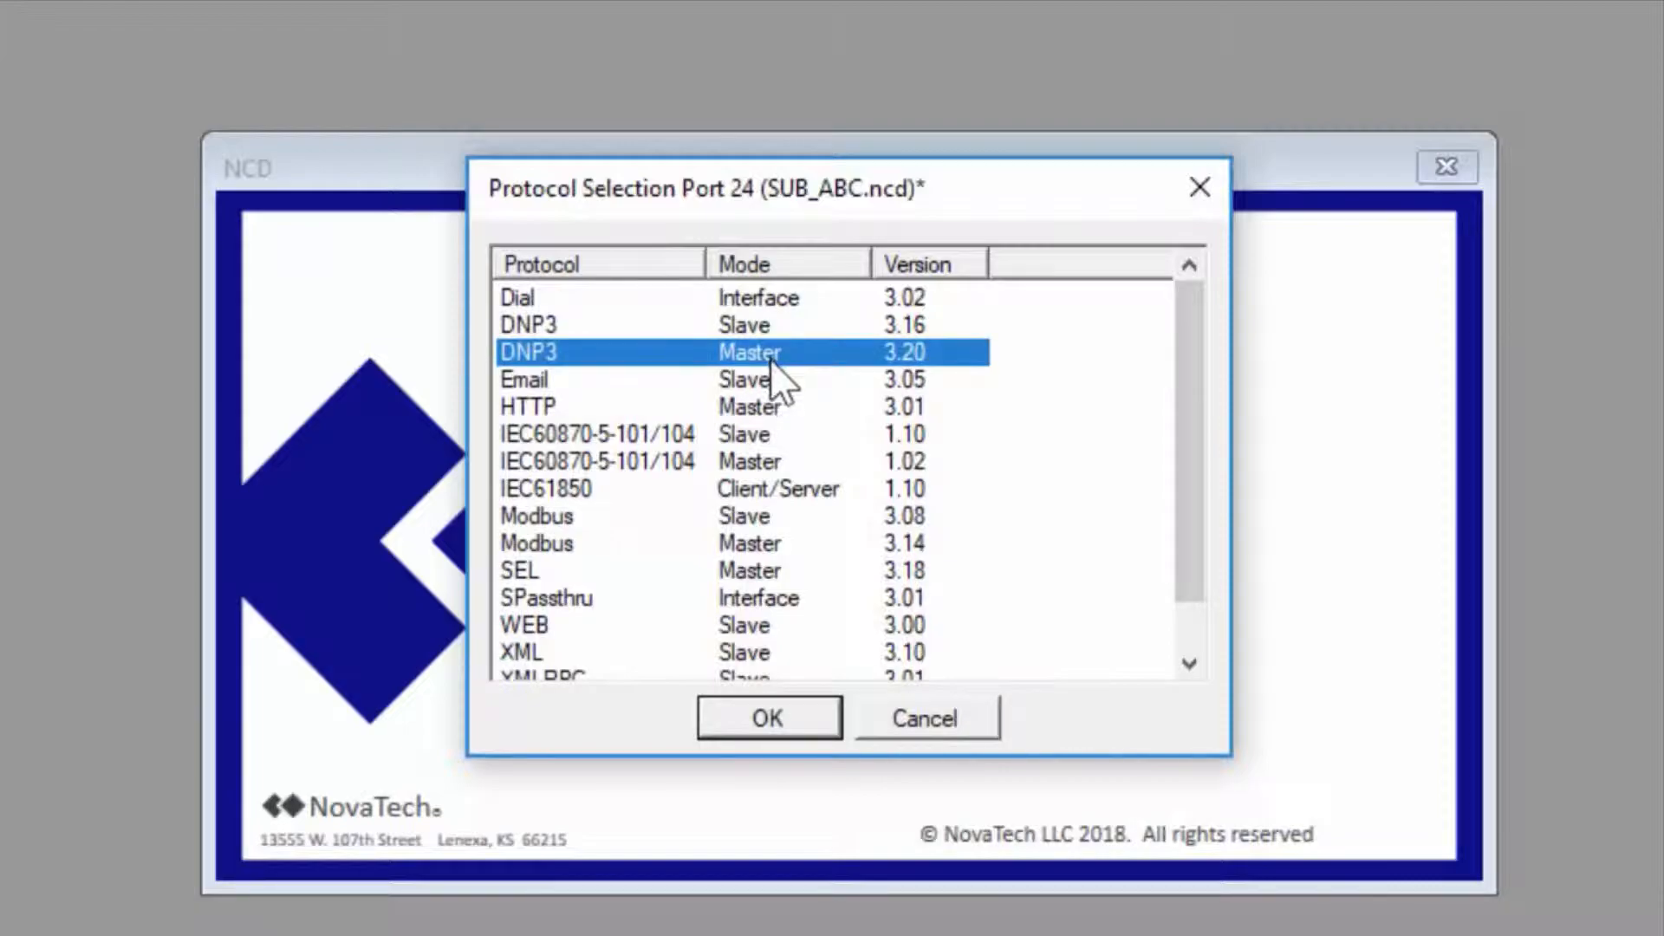
click(814, 723)
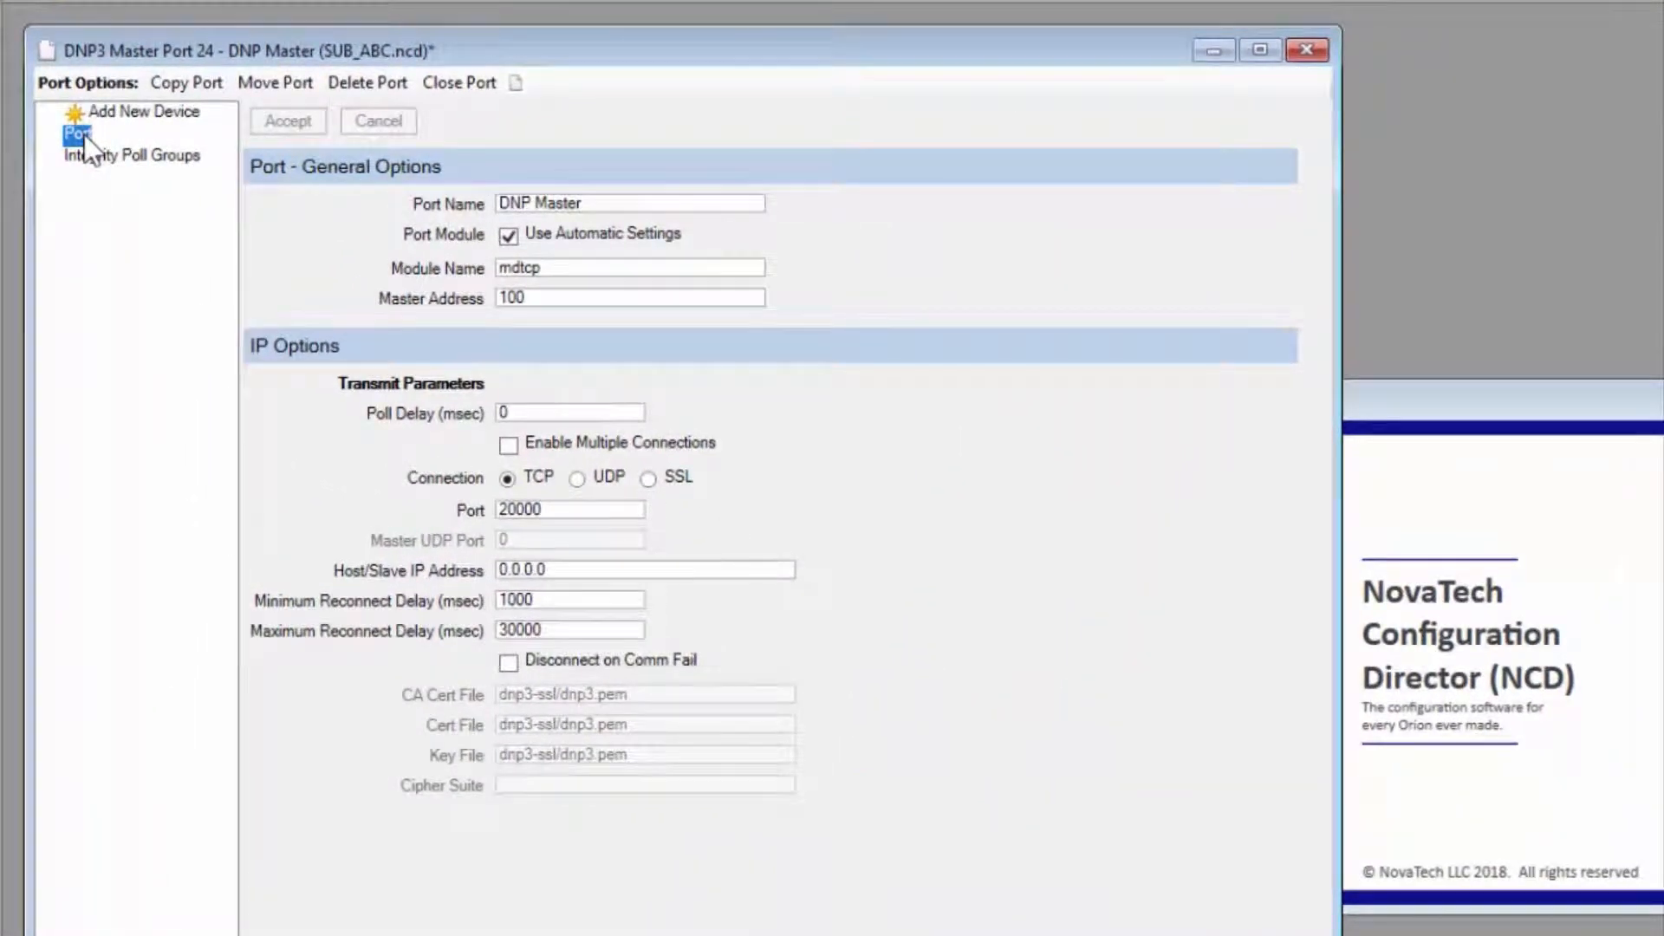
Name the DNP3 port ORIONIO and set its master address to 10
click(645, 198)
drag(576, 195, 427, 198)
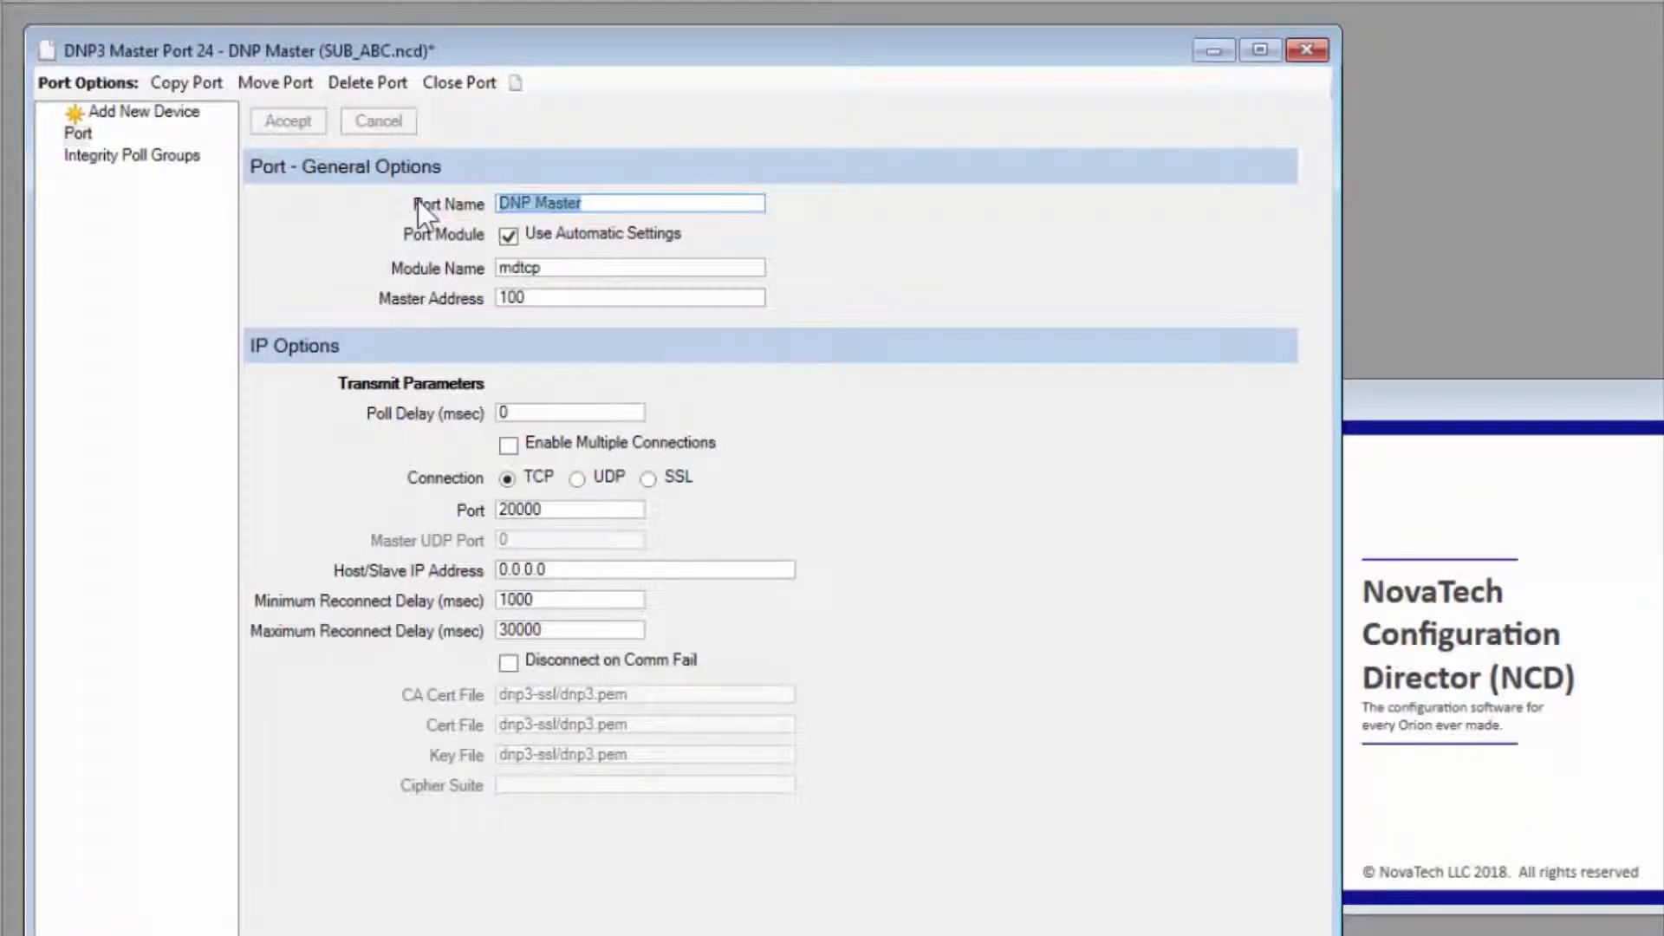
text(ORIONIO)
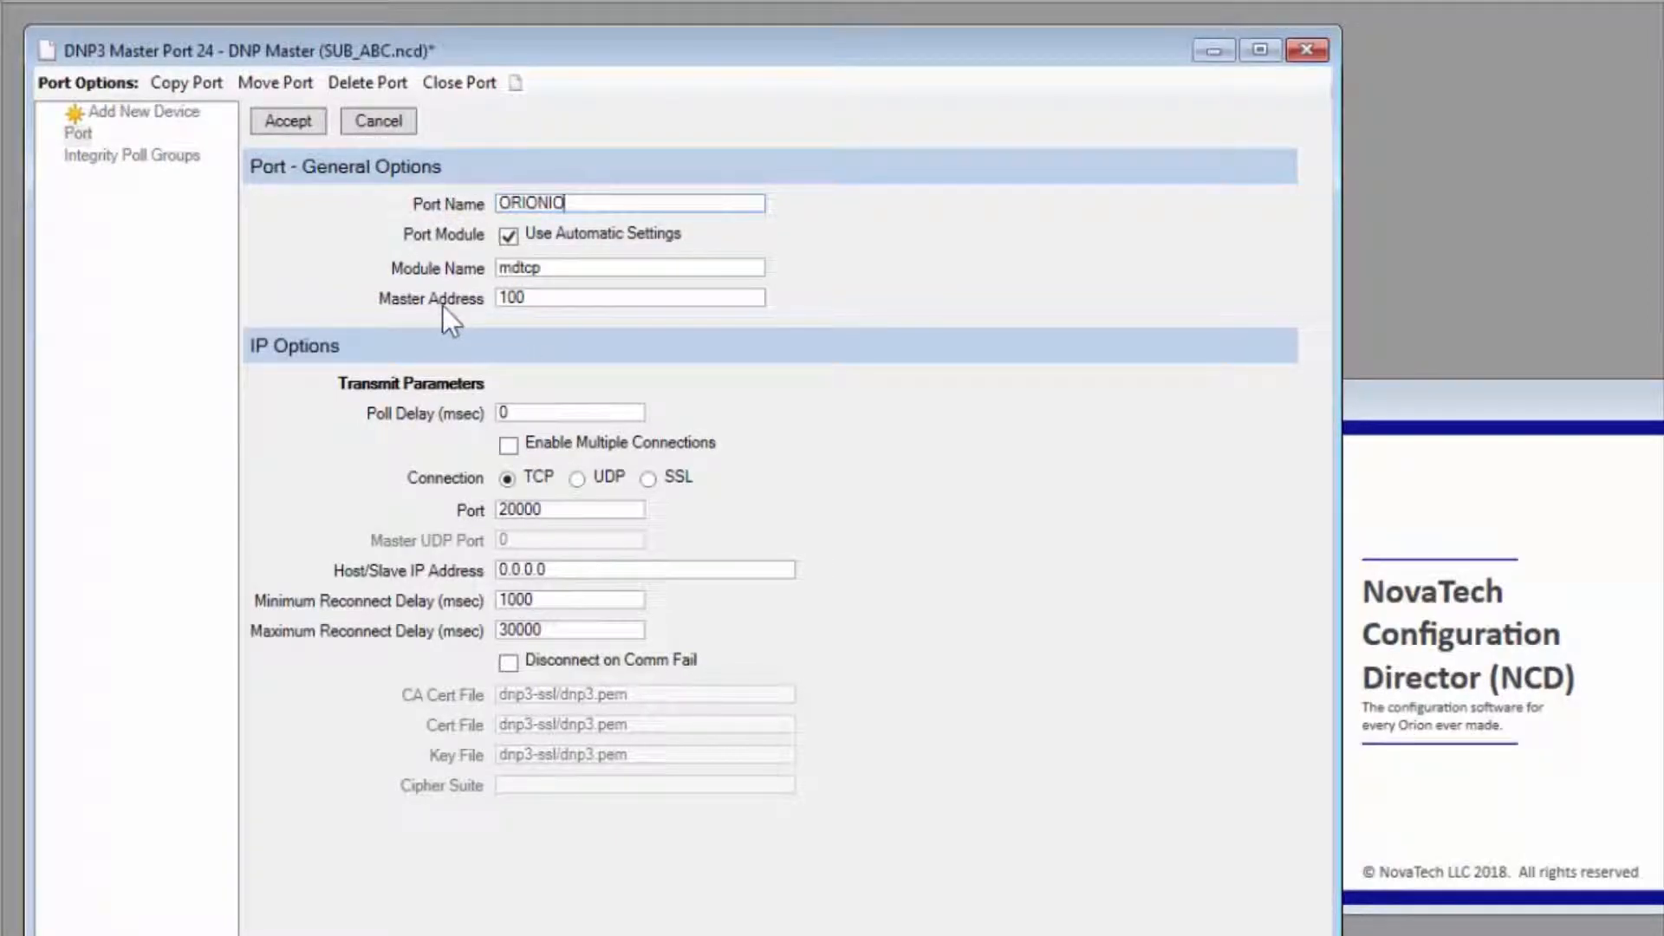
drag(546, 298, 424, 295)
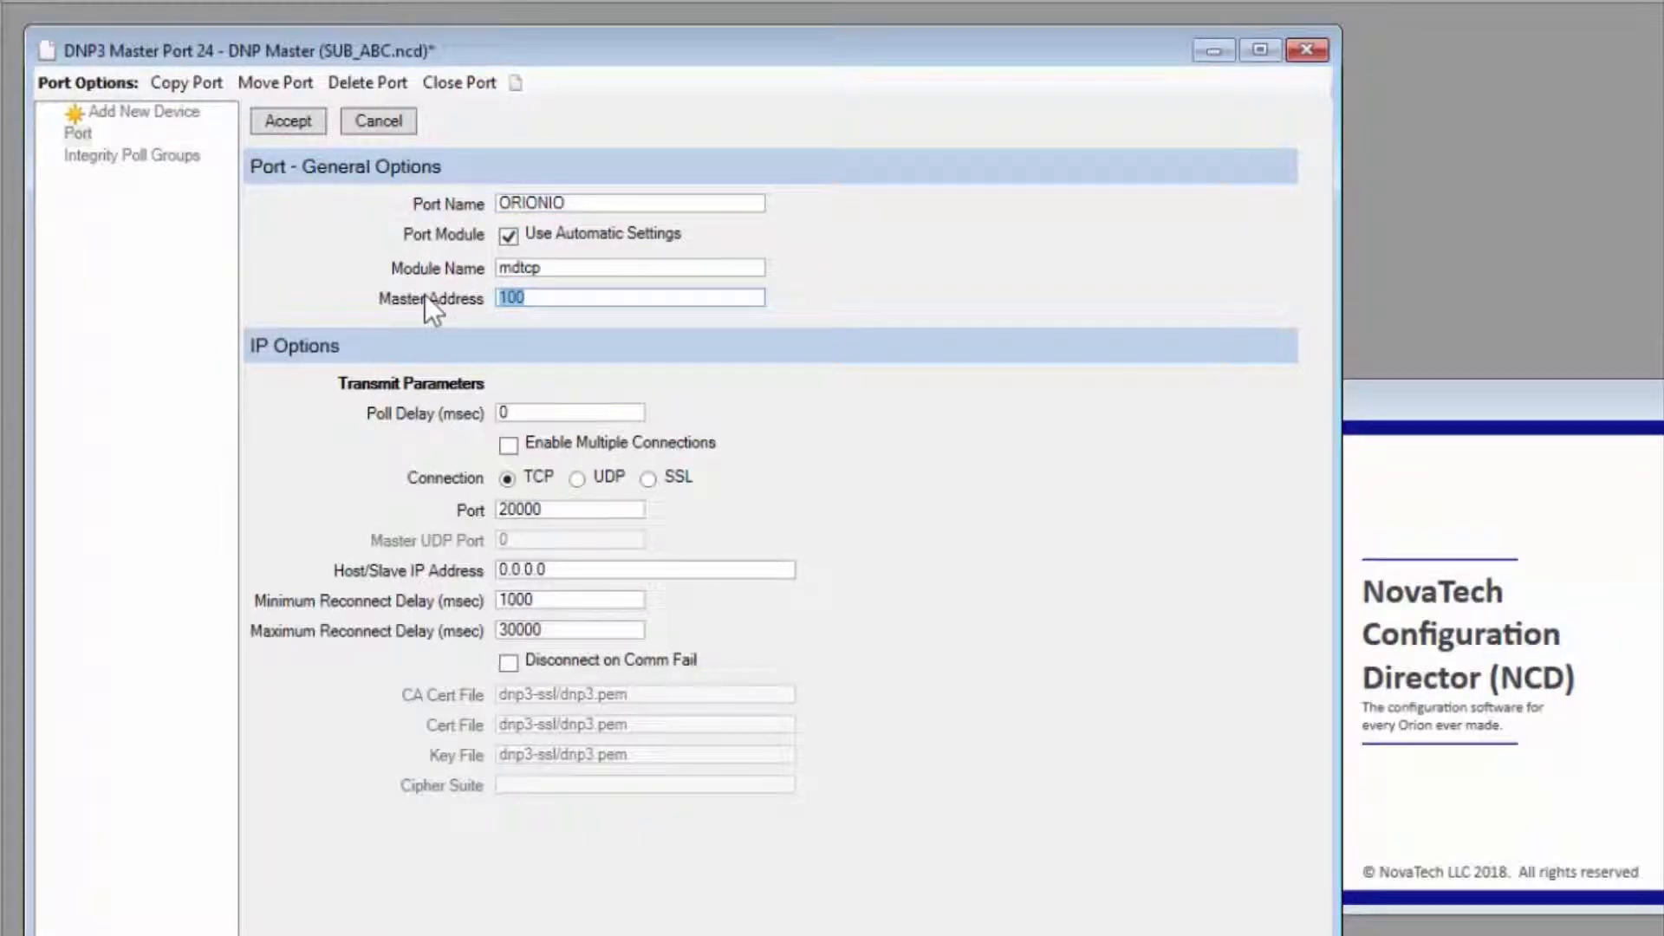
text(10)
Set the port's host/slave IP address to 10.10.10.11 and accept the port settings
drag(551, 509, 430, 513)
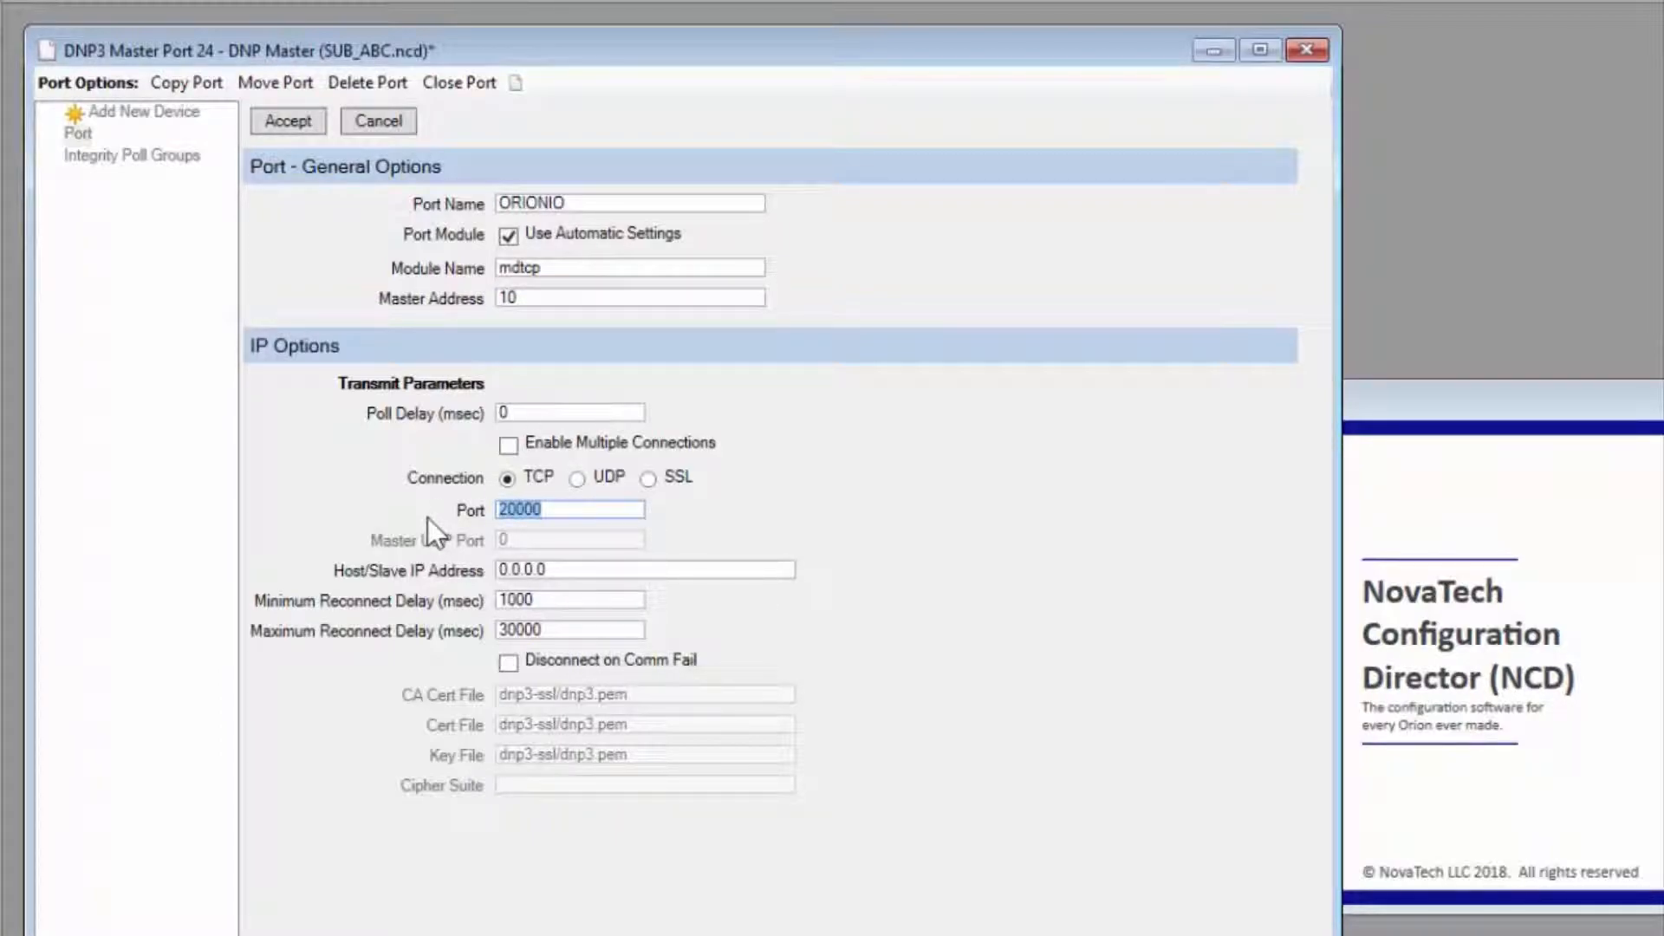
drag(574, 569, 410, 563)
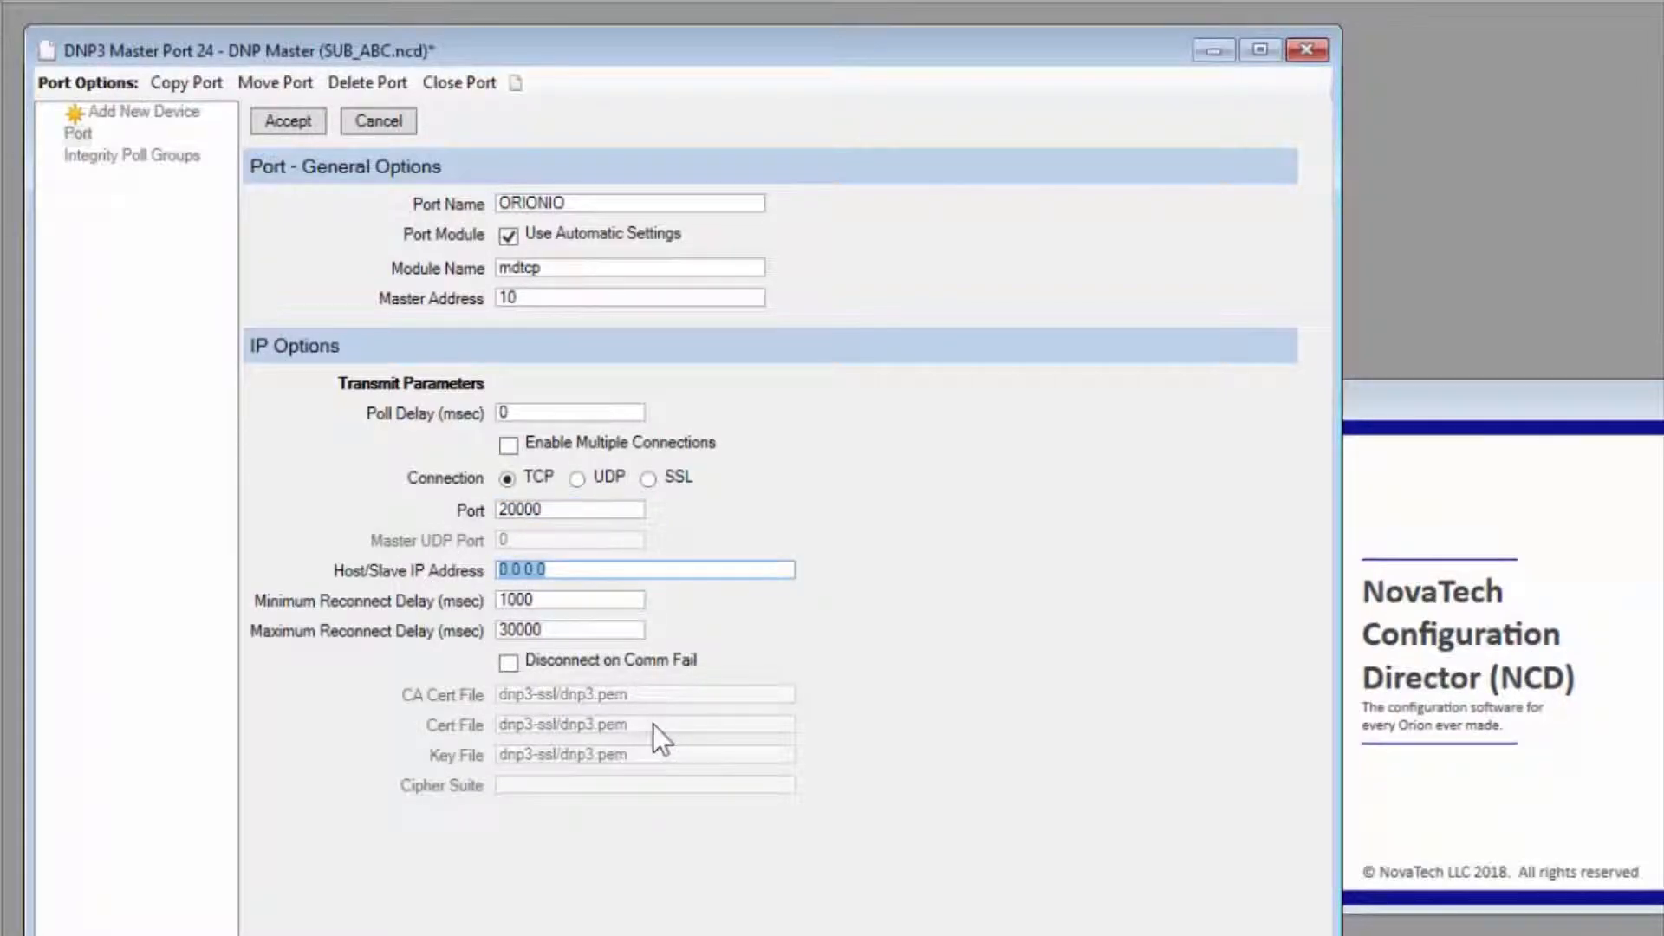
text(10.10.10.11)
click(296, 128)
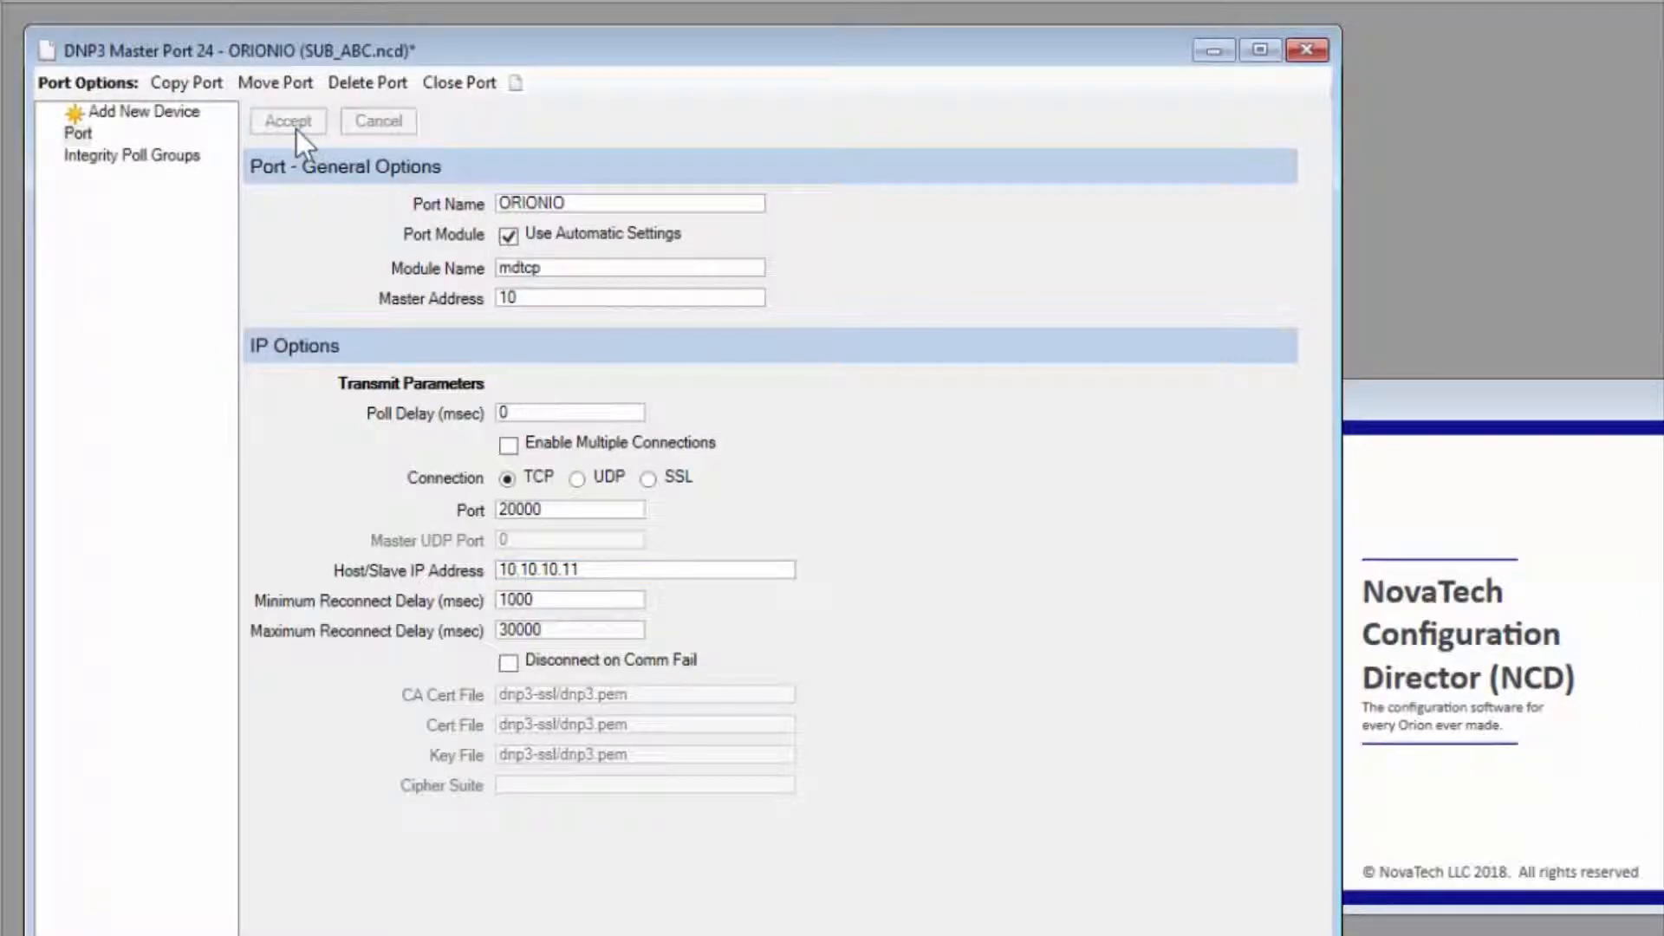
Review the integrity poll groups and add a device to the port with description ORIONIO1 and device address 11, accepting the update
click(132, 158)
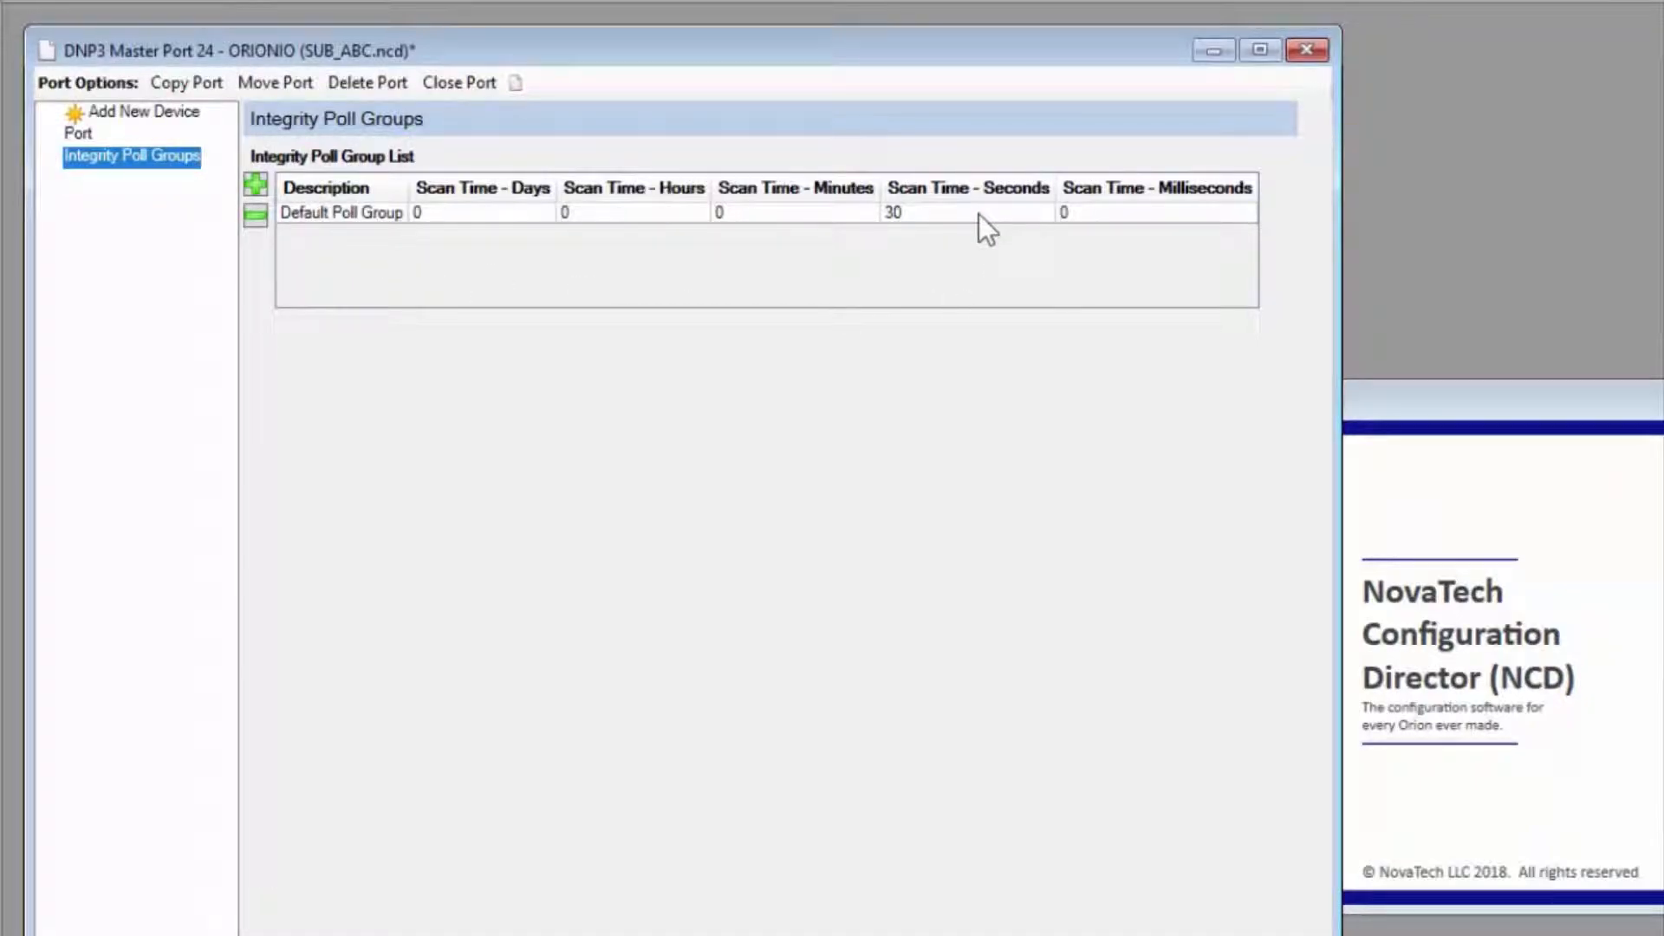
click(165, 126)
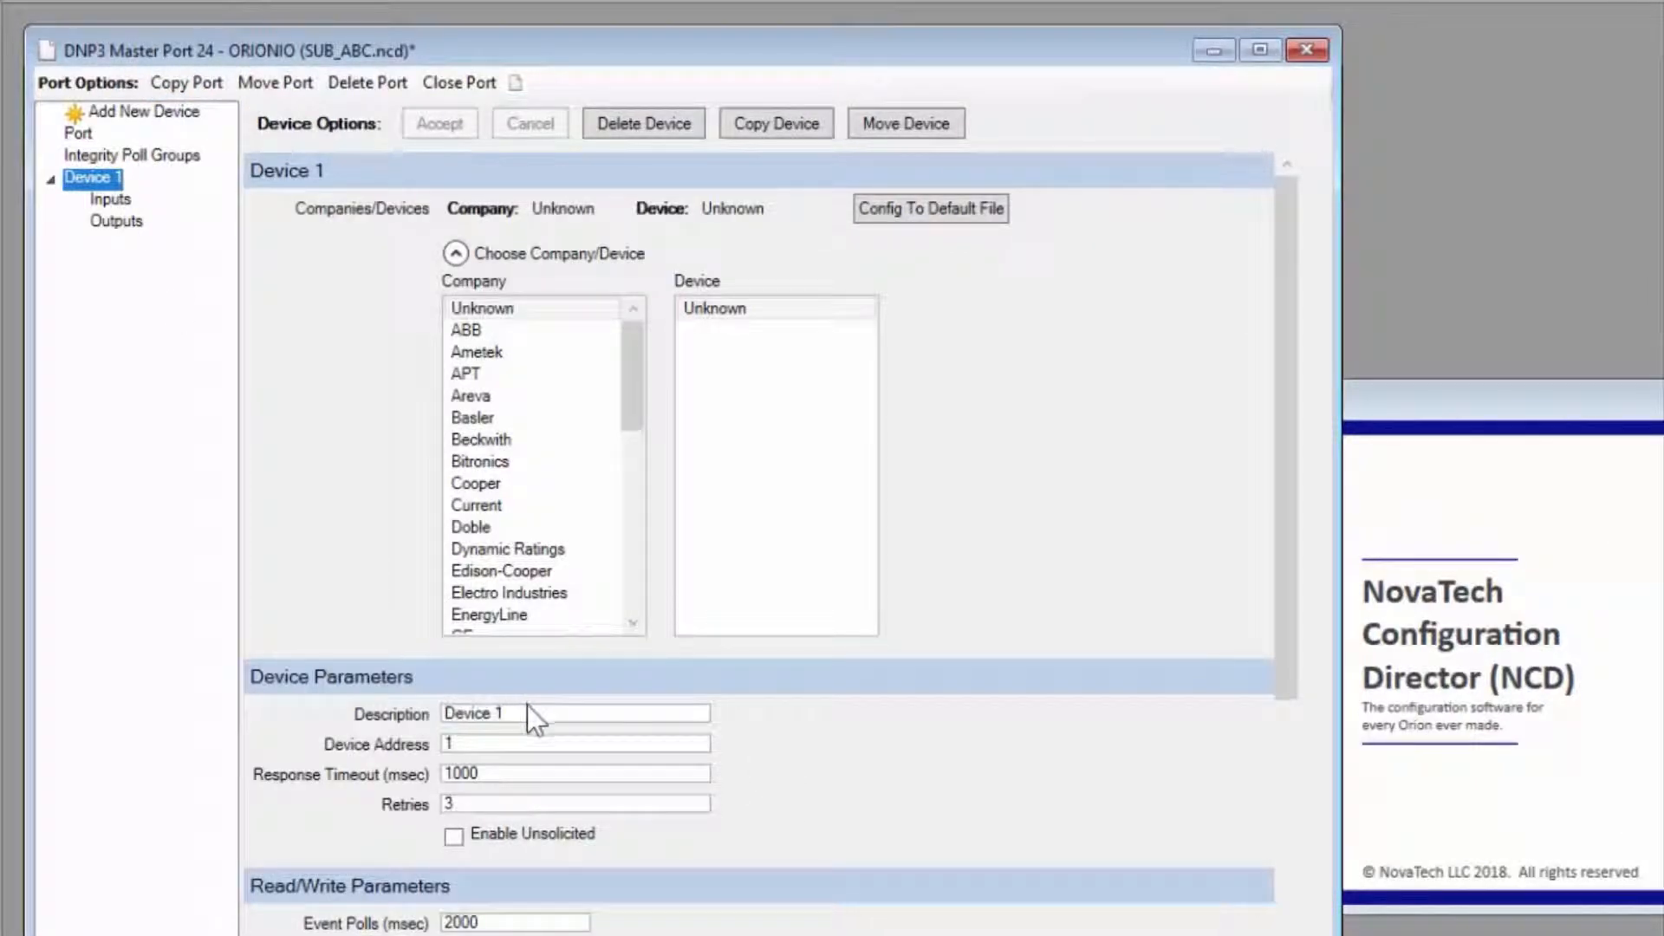
drag(529, 712, 315, 704)
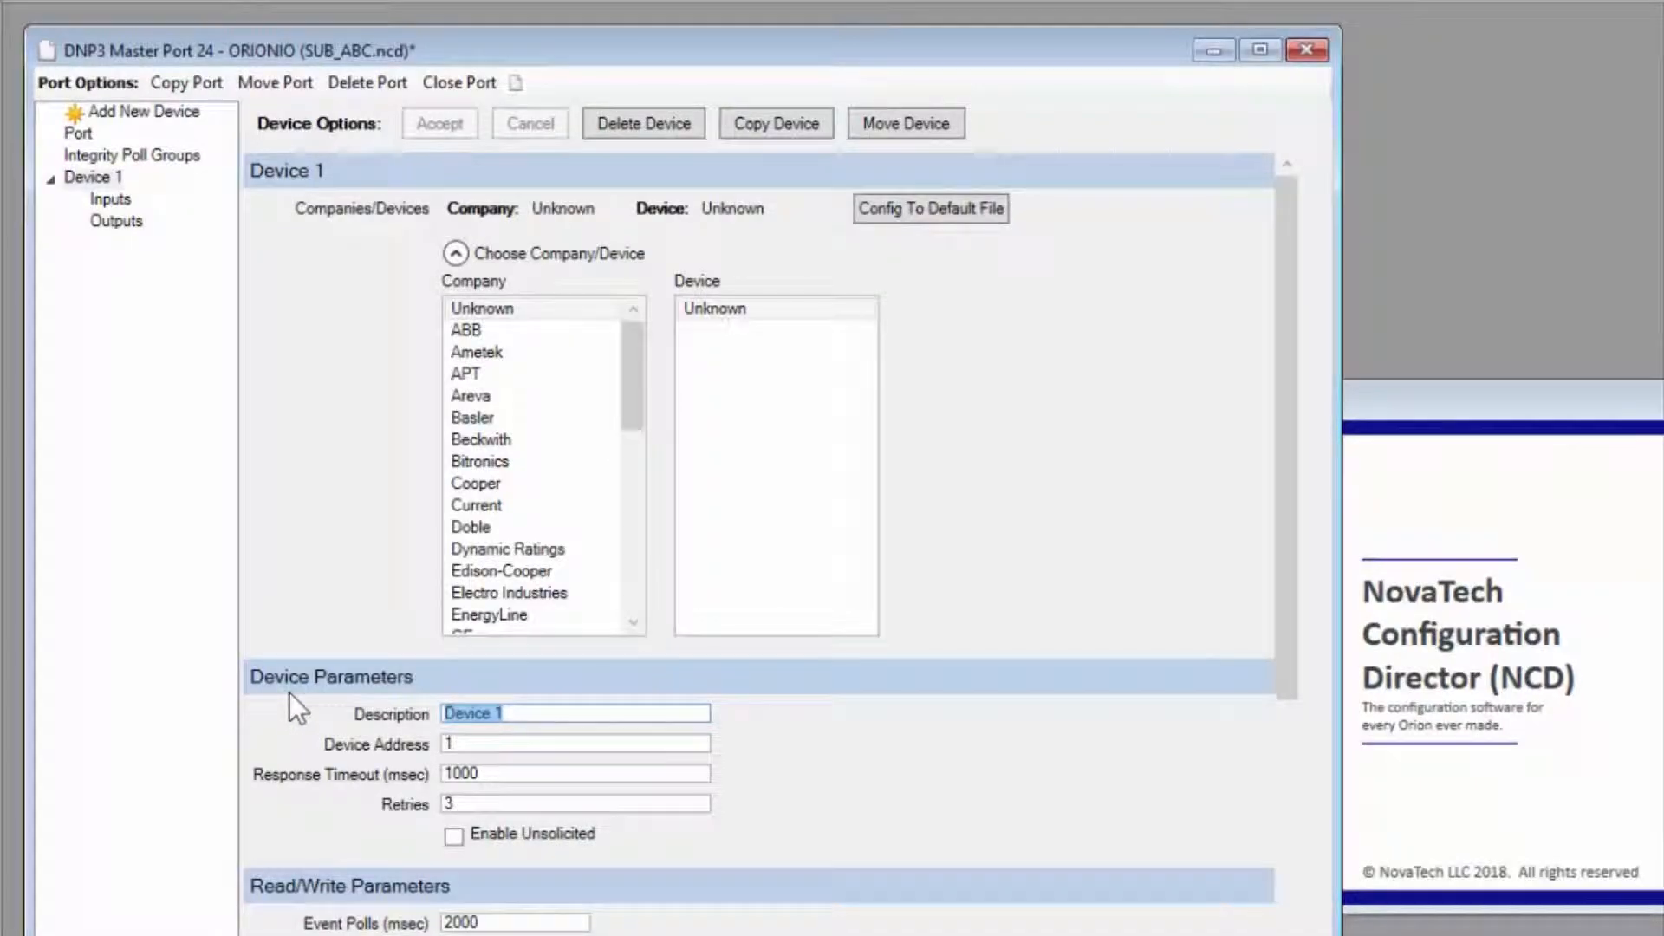
text(O)
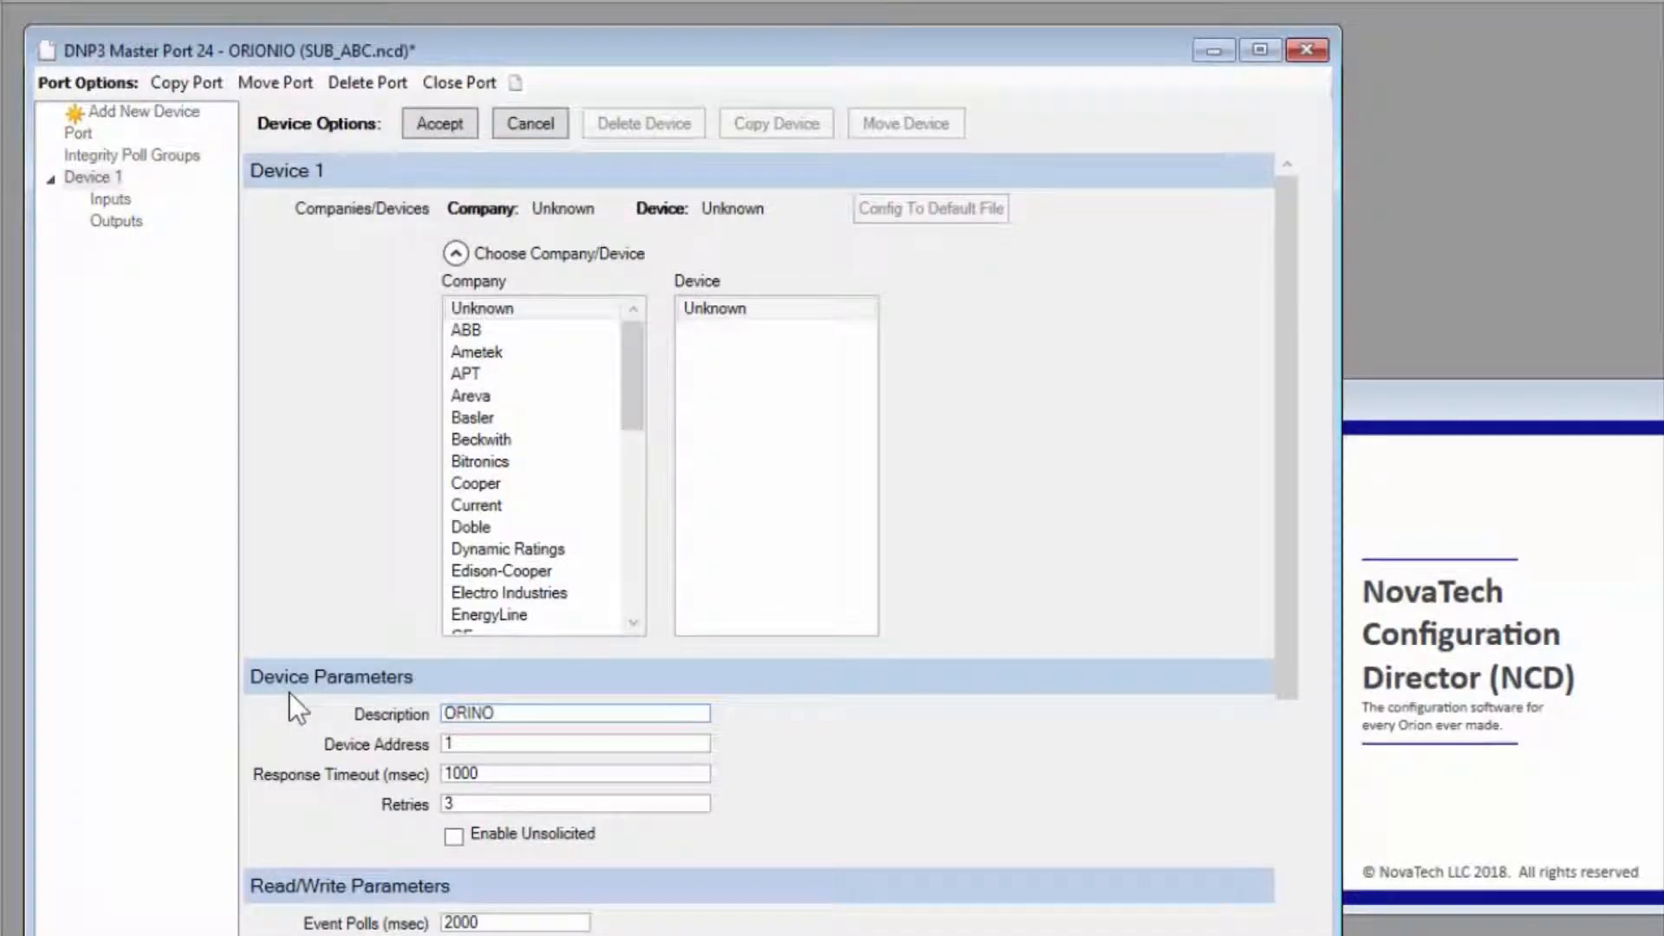
text(RIONIO1)
click(510, 741)
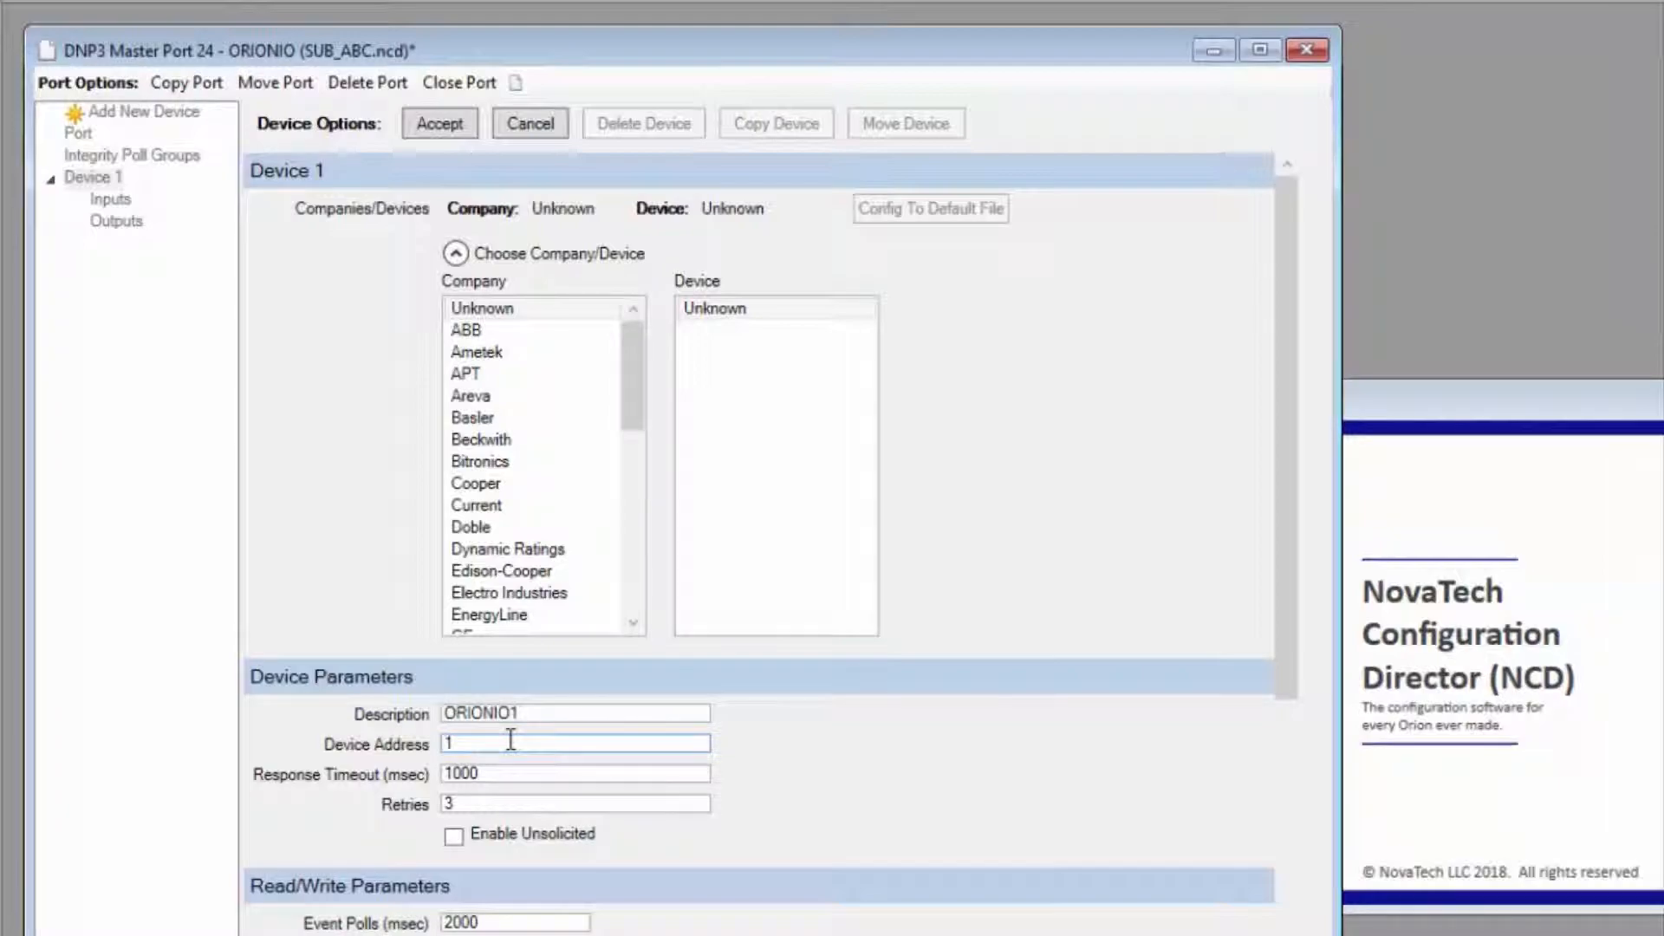
text(1)
scroll(673, 554, down, 3)
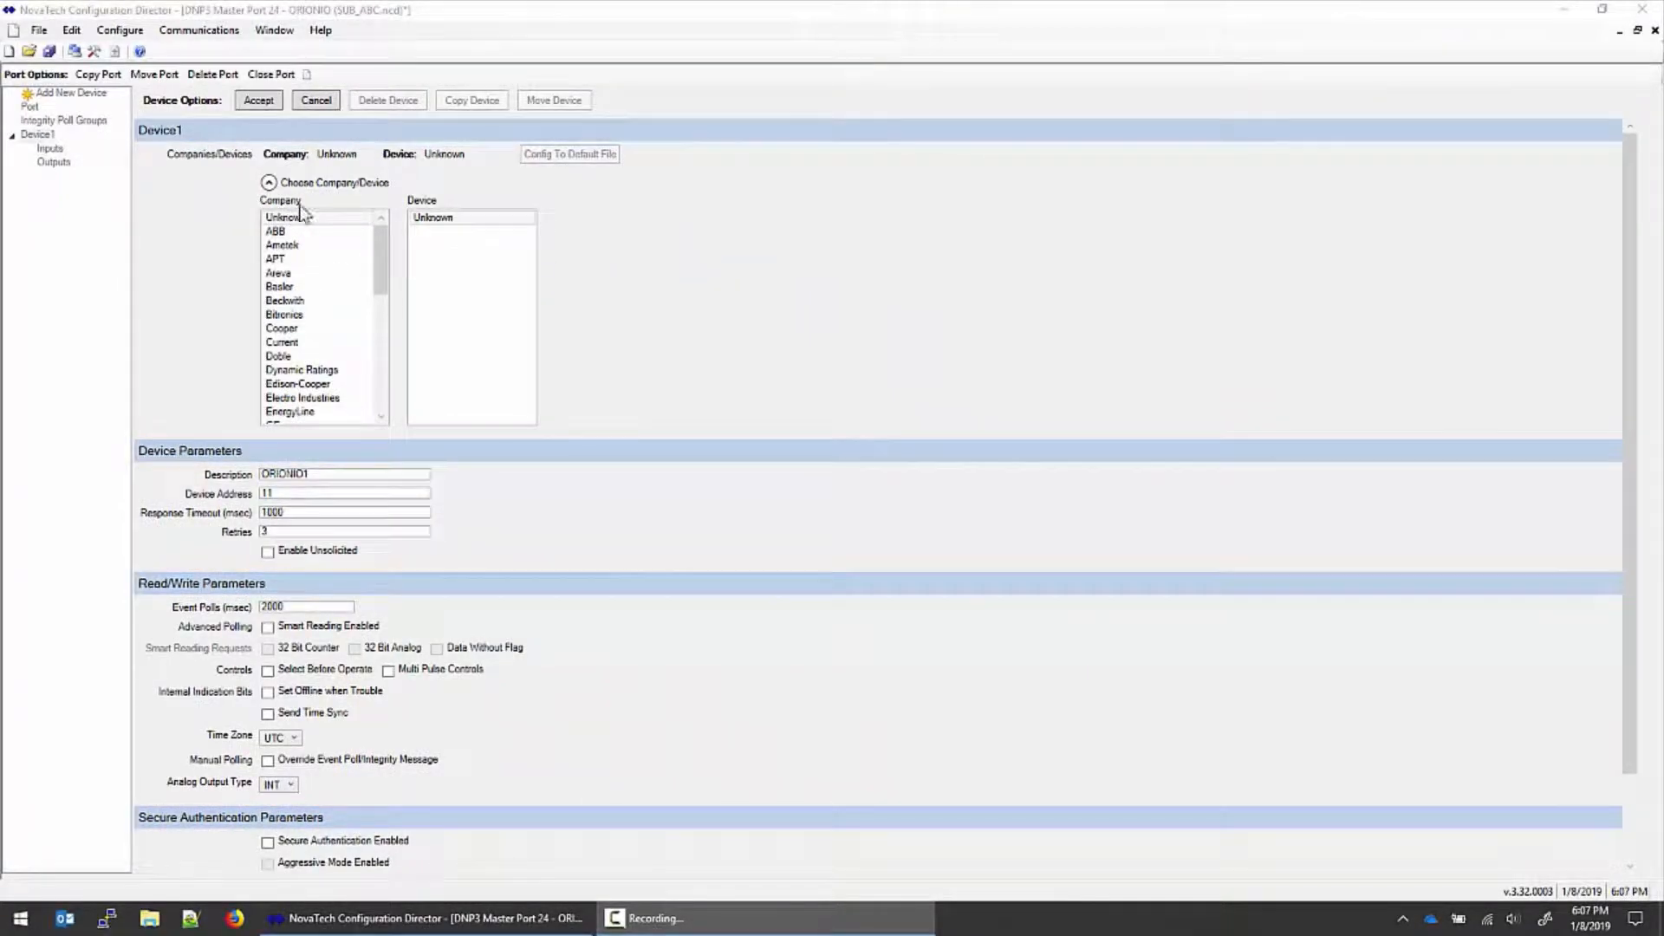
click(262, 100)
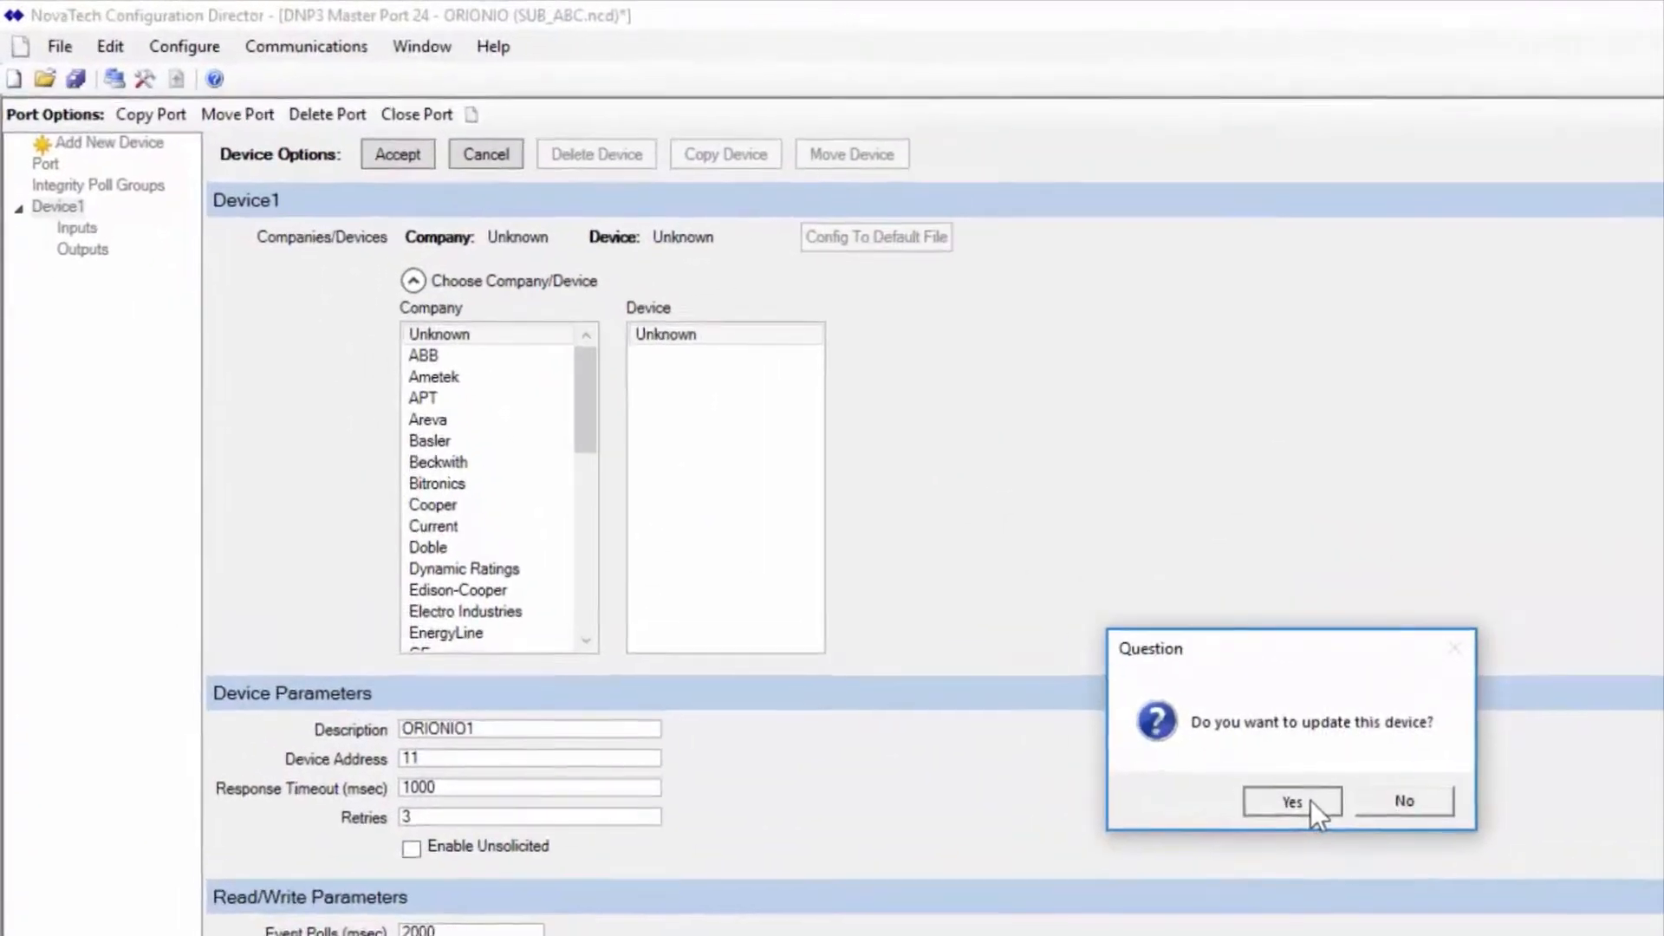
click(840, 521)
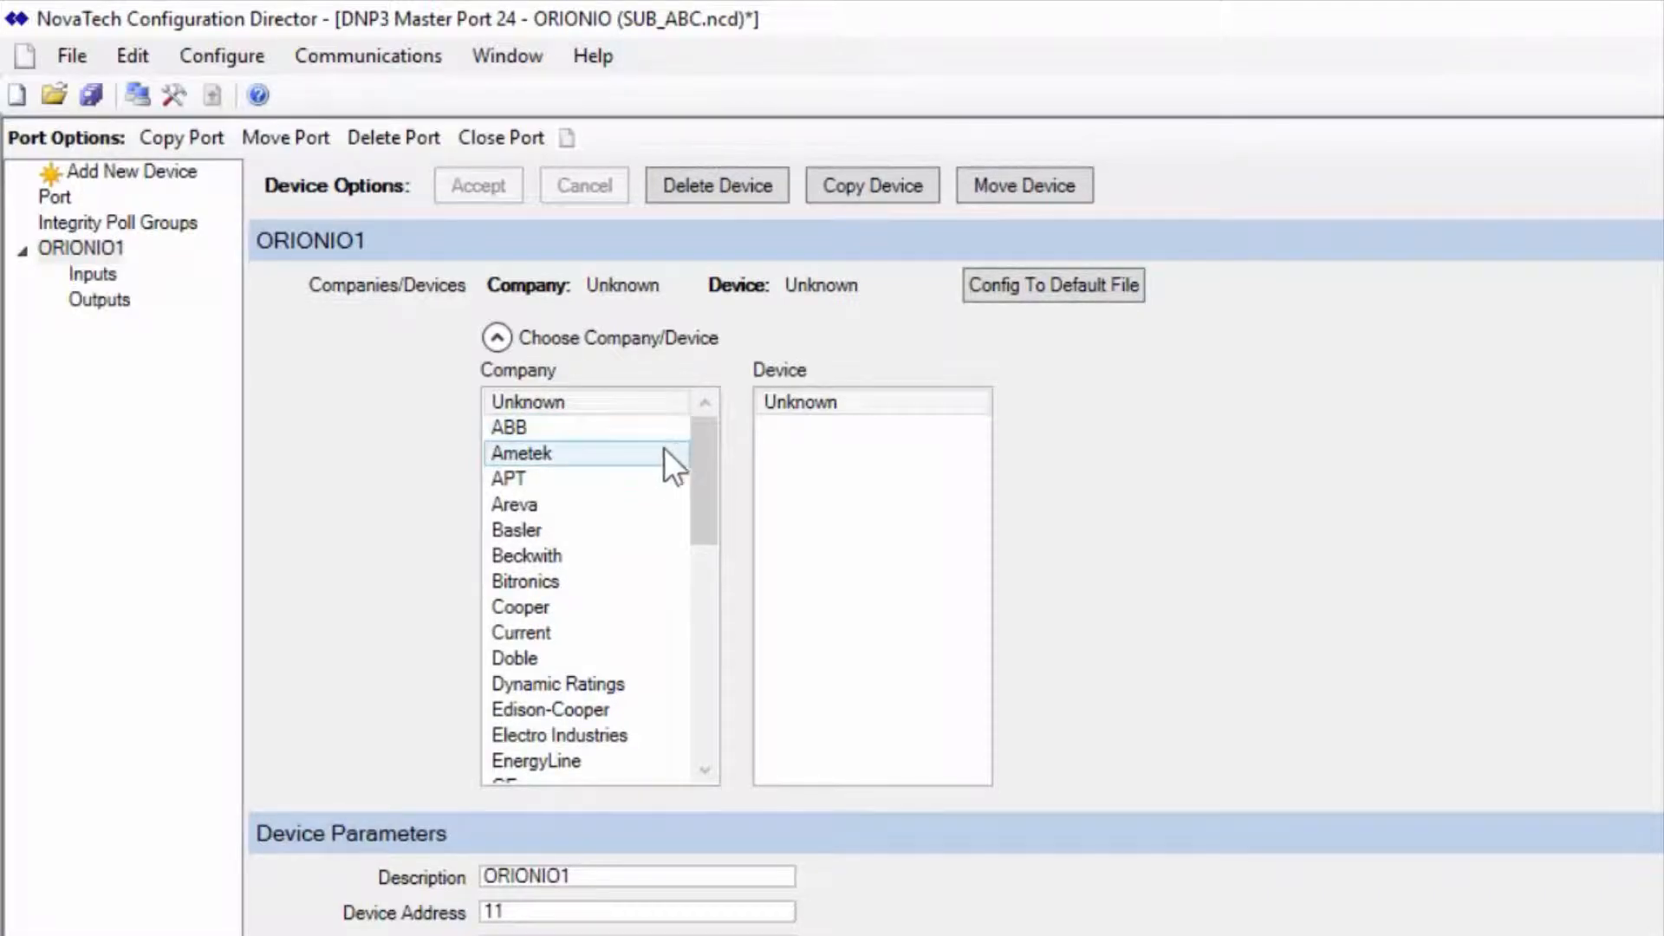
Browse the predefined device models of Bitronics, Cooper and SEL
click(639, 579)
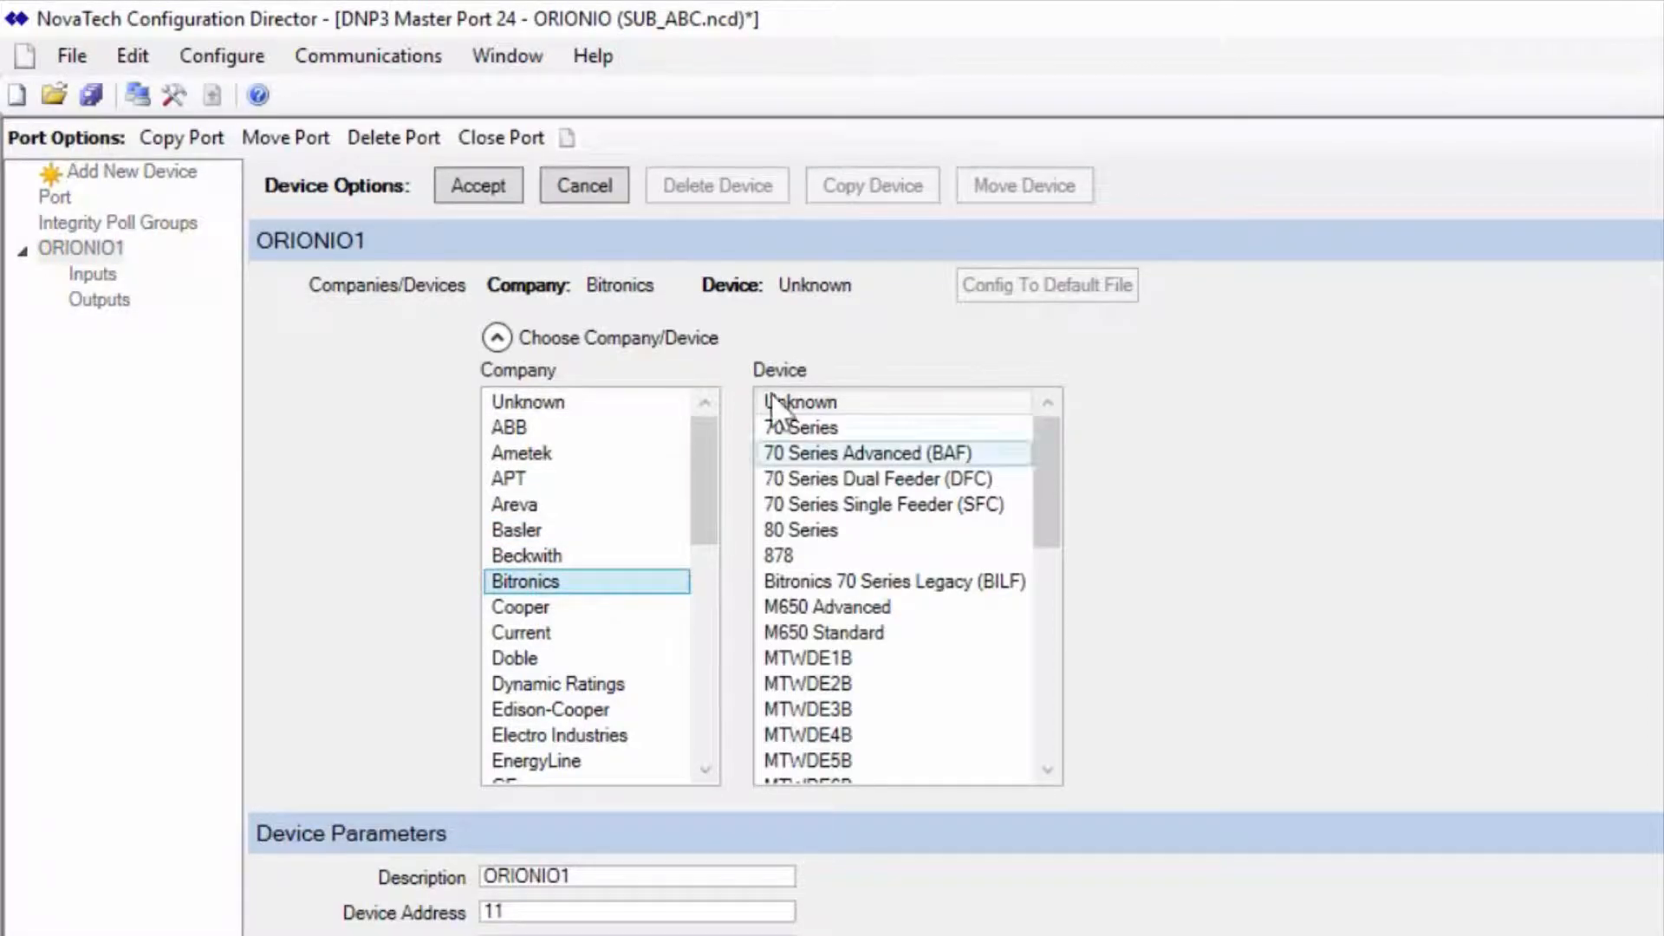
drag(1059, 451, 1066, 673)
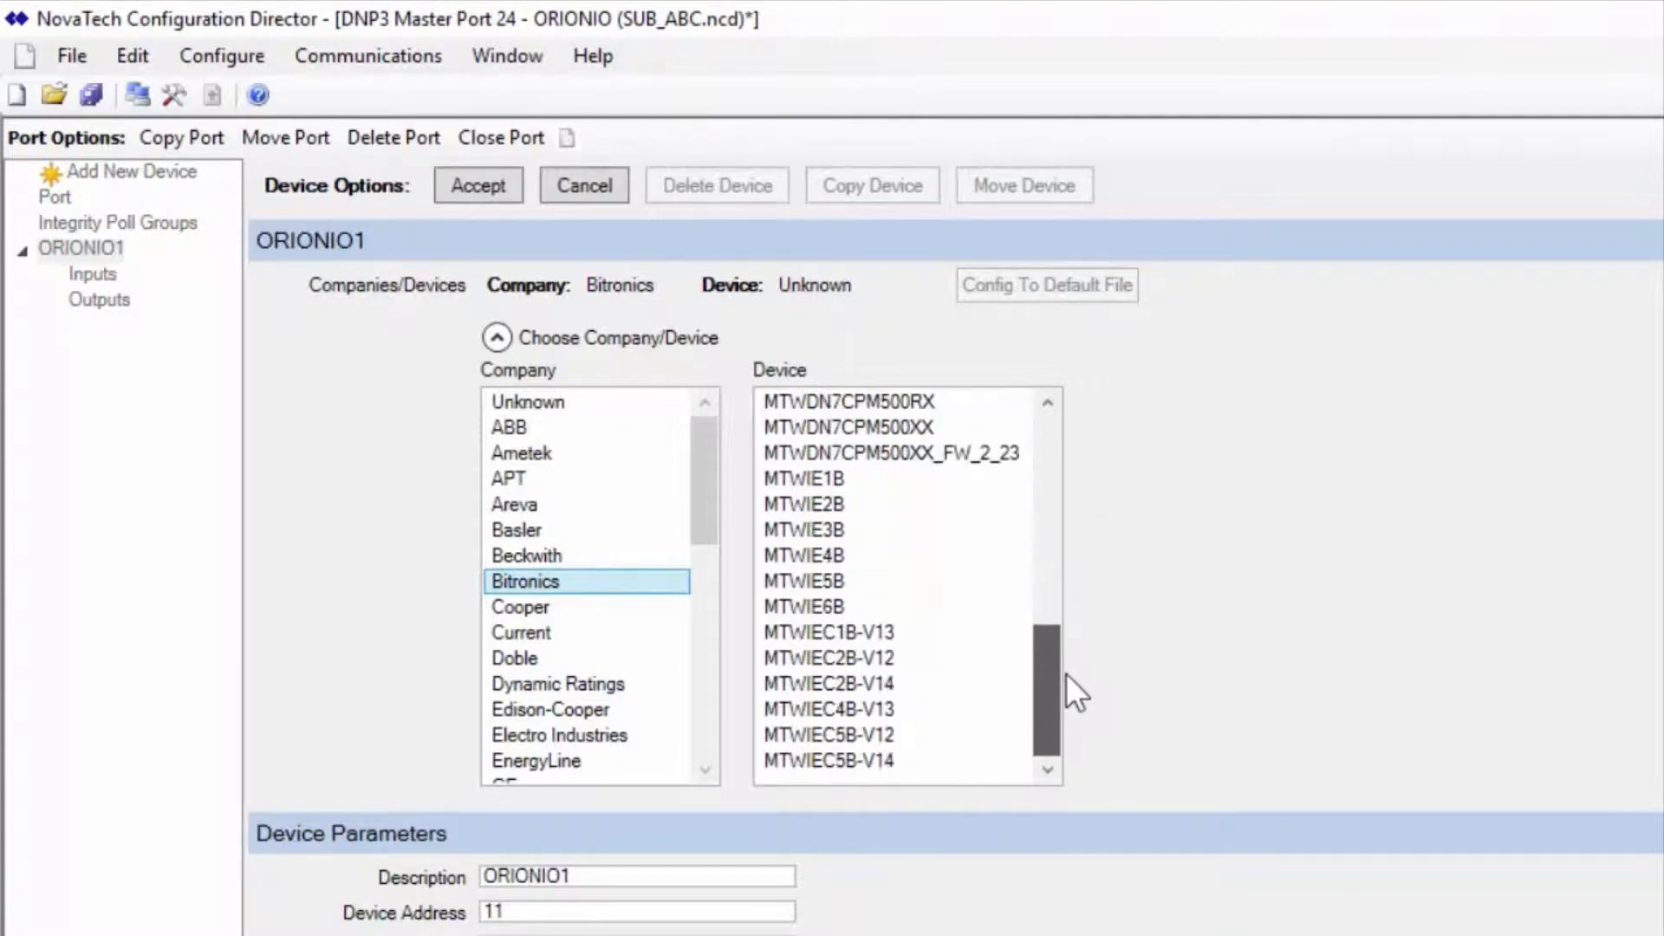
click(555, 602)
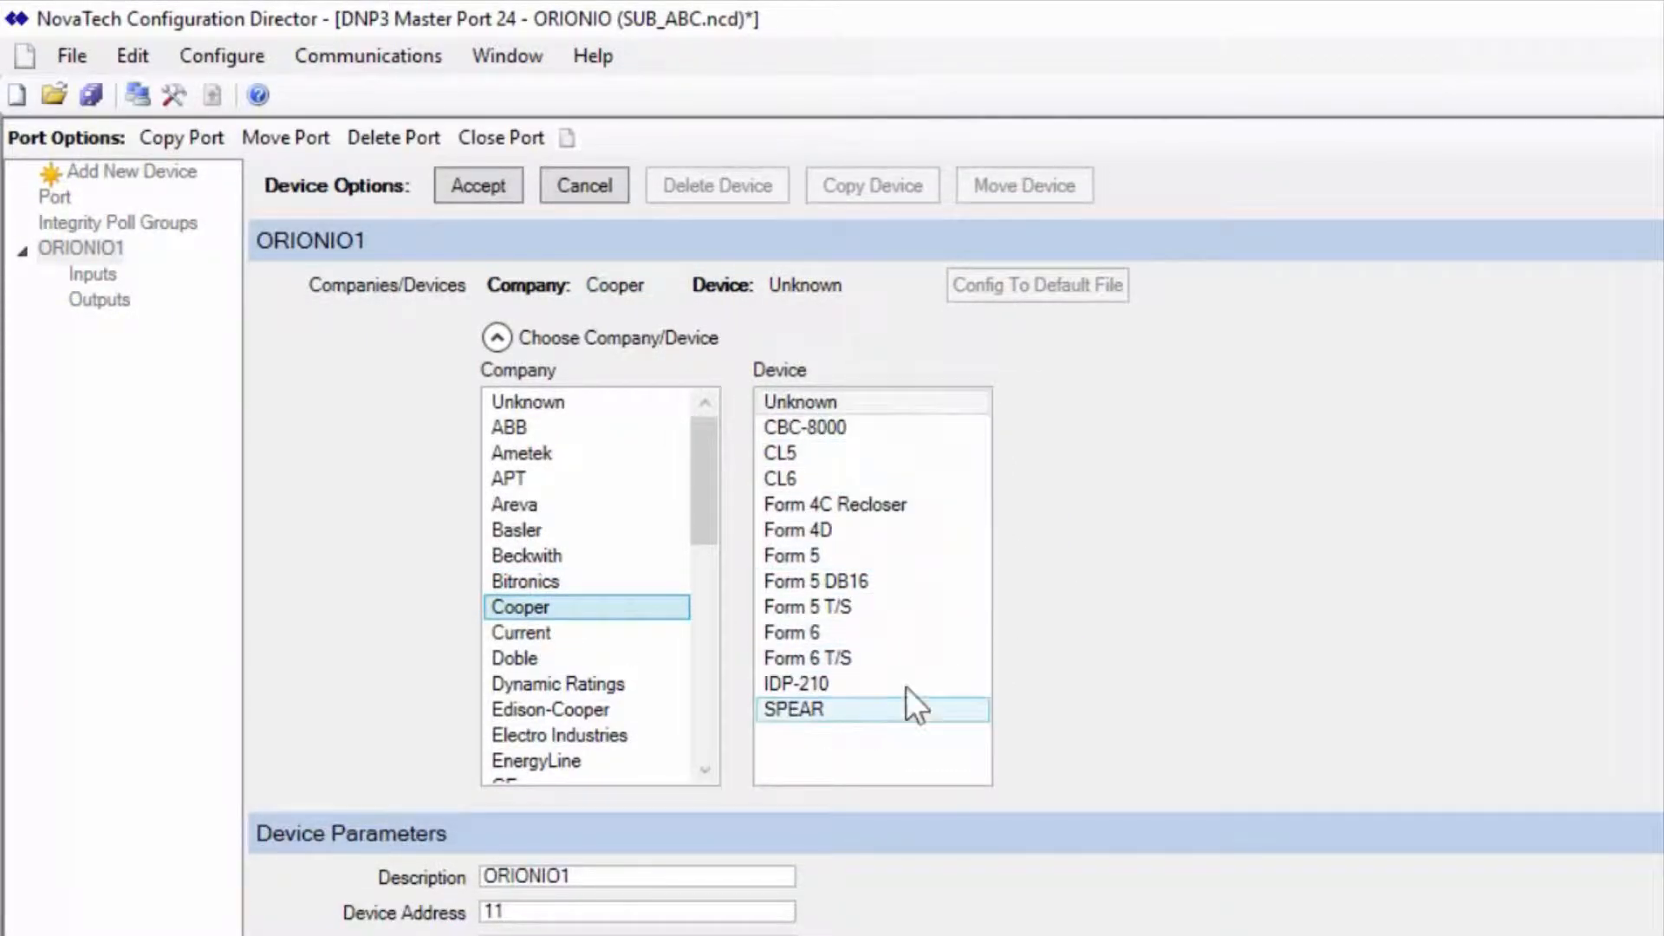
drag(707, 513, 697, 643)
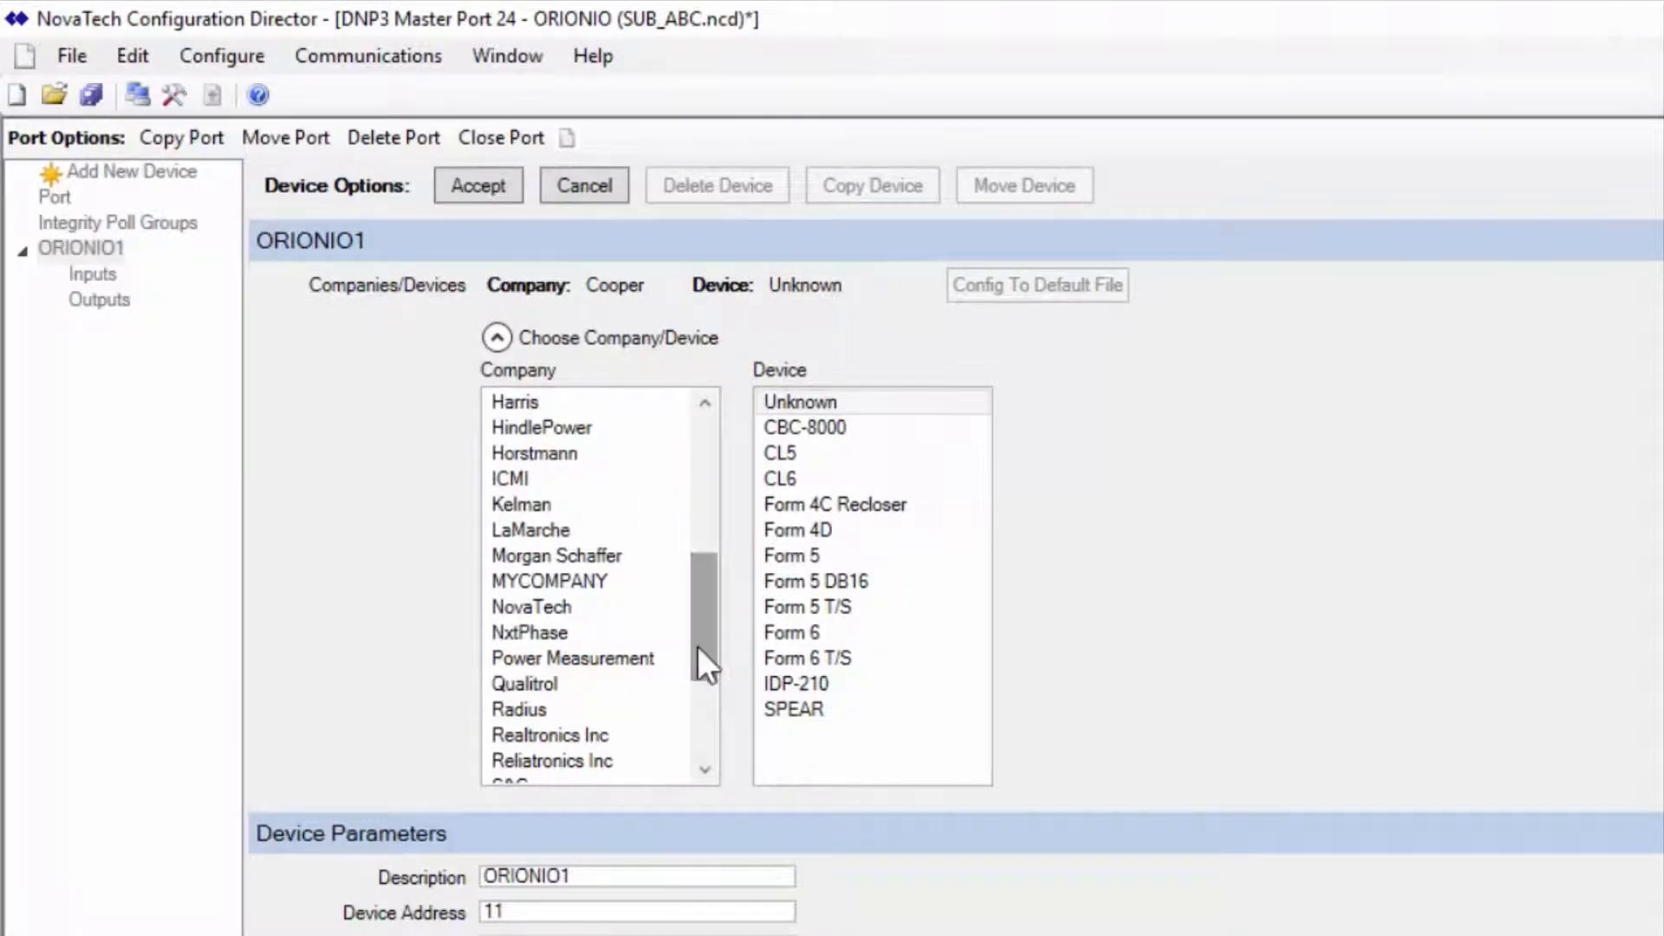
scroll(643, 747, down, 1)
click(613, 760)
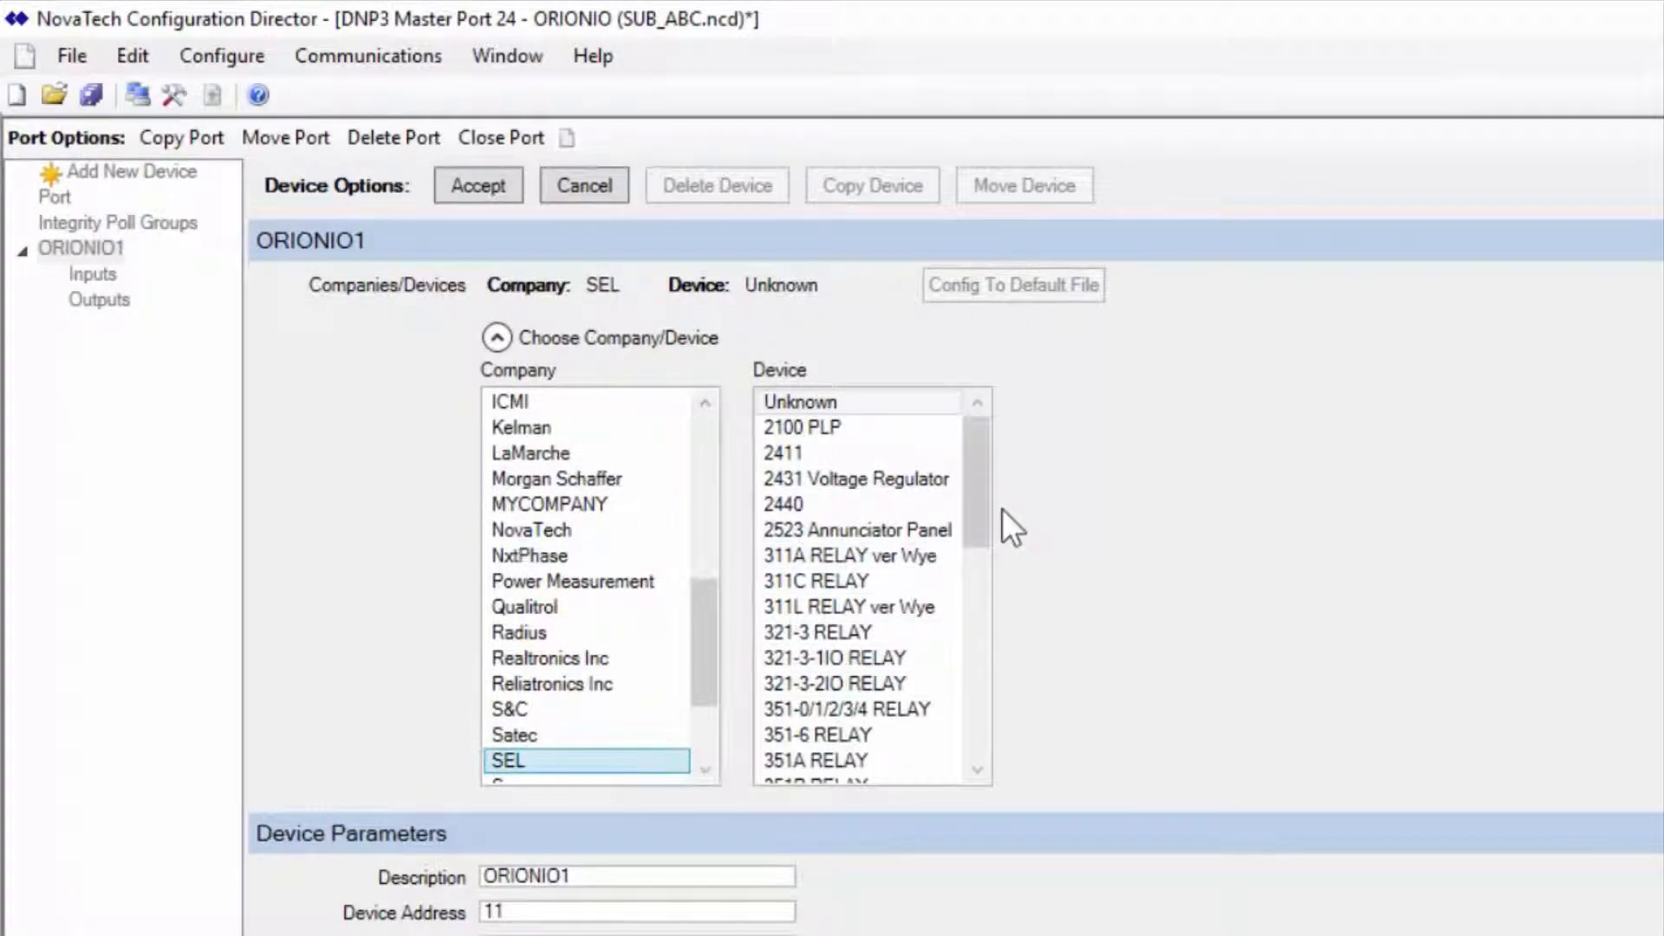
drag(975, 464, 970, 707)
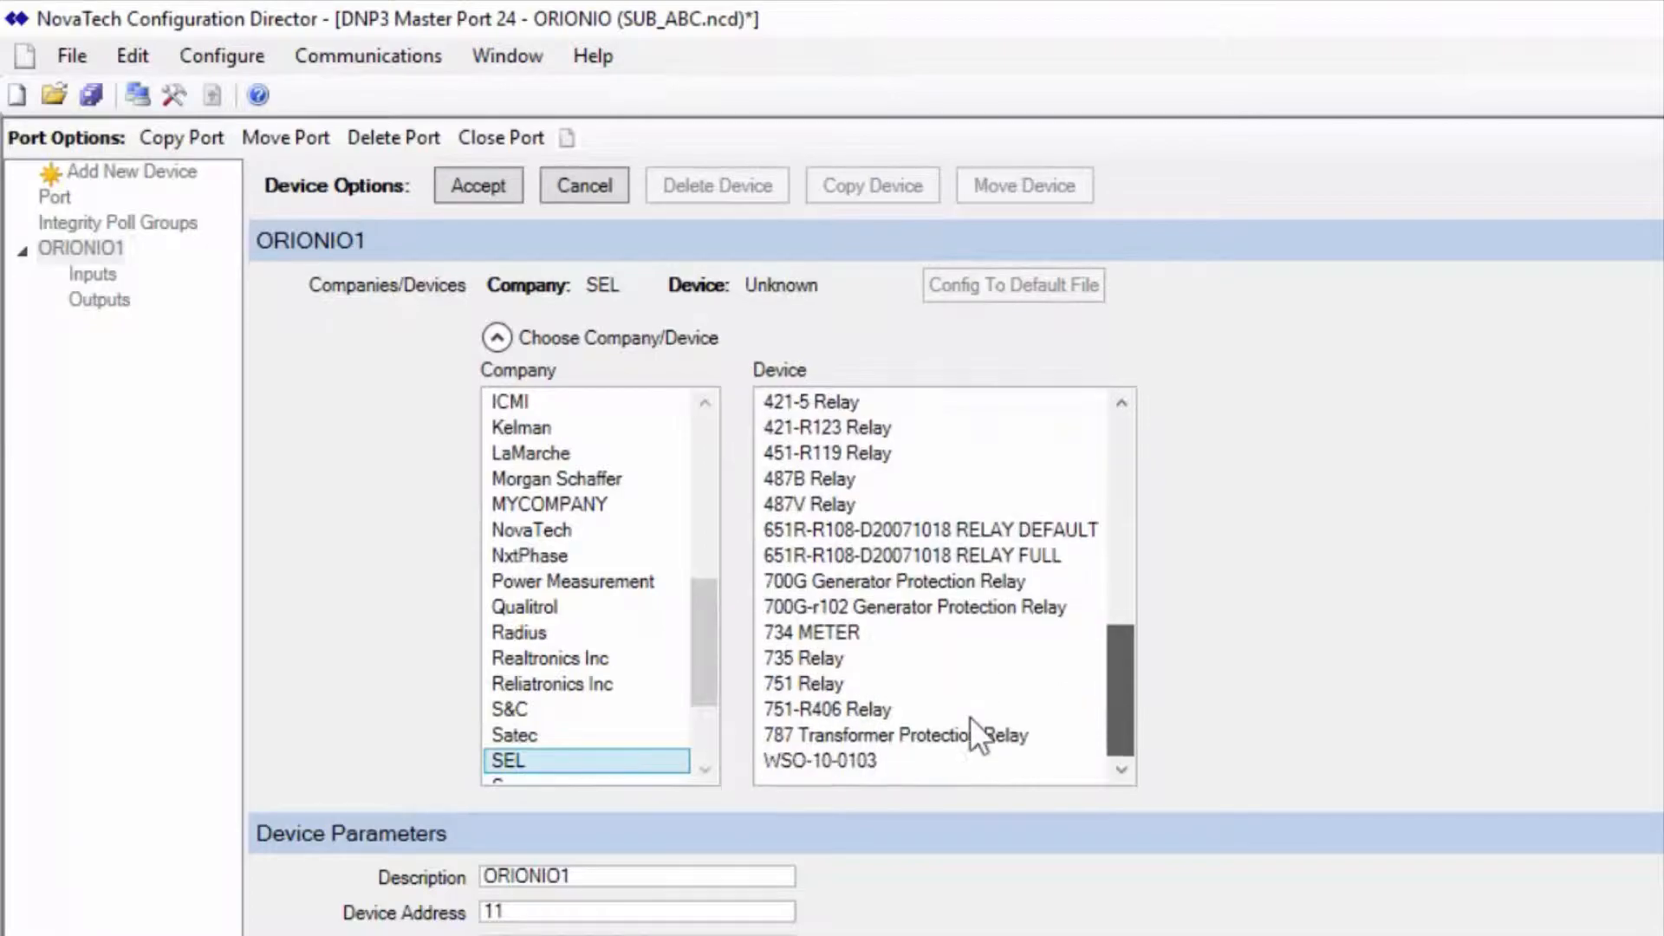
Assign the NovaTech Orion I/O model to device ORIONIO1 and accept the update
click(641, 527)
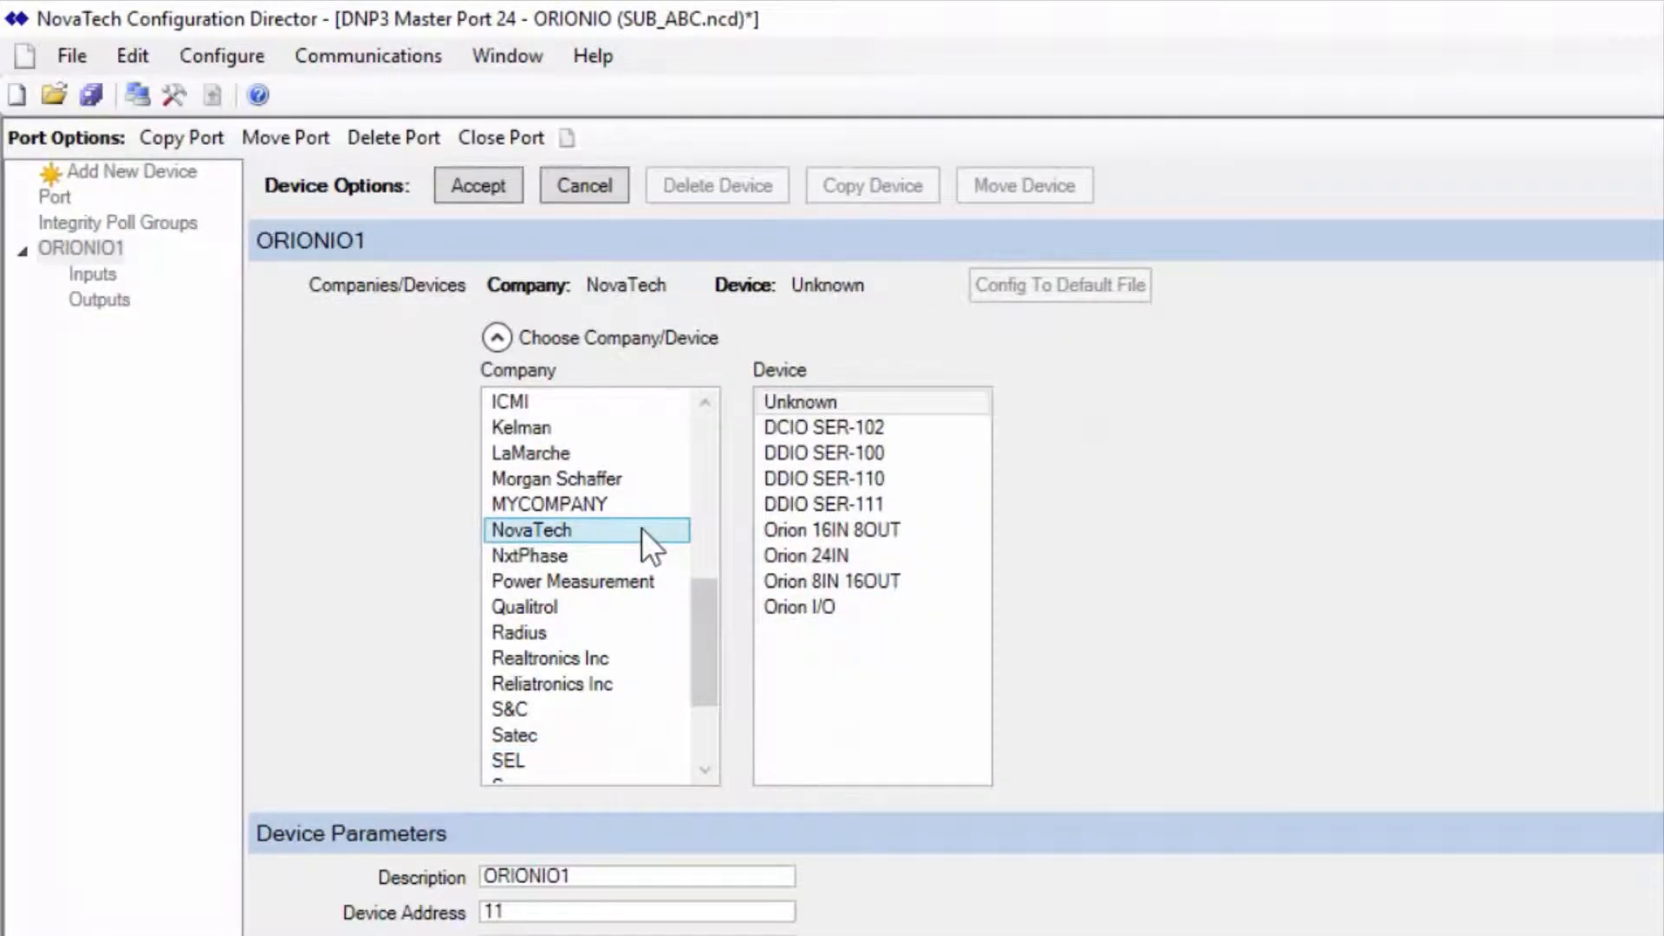
click(812, 611)
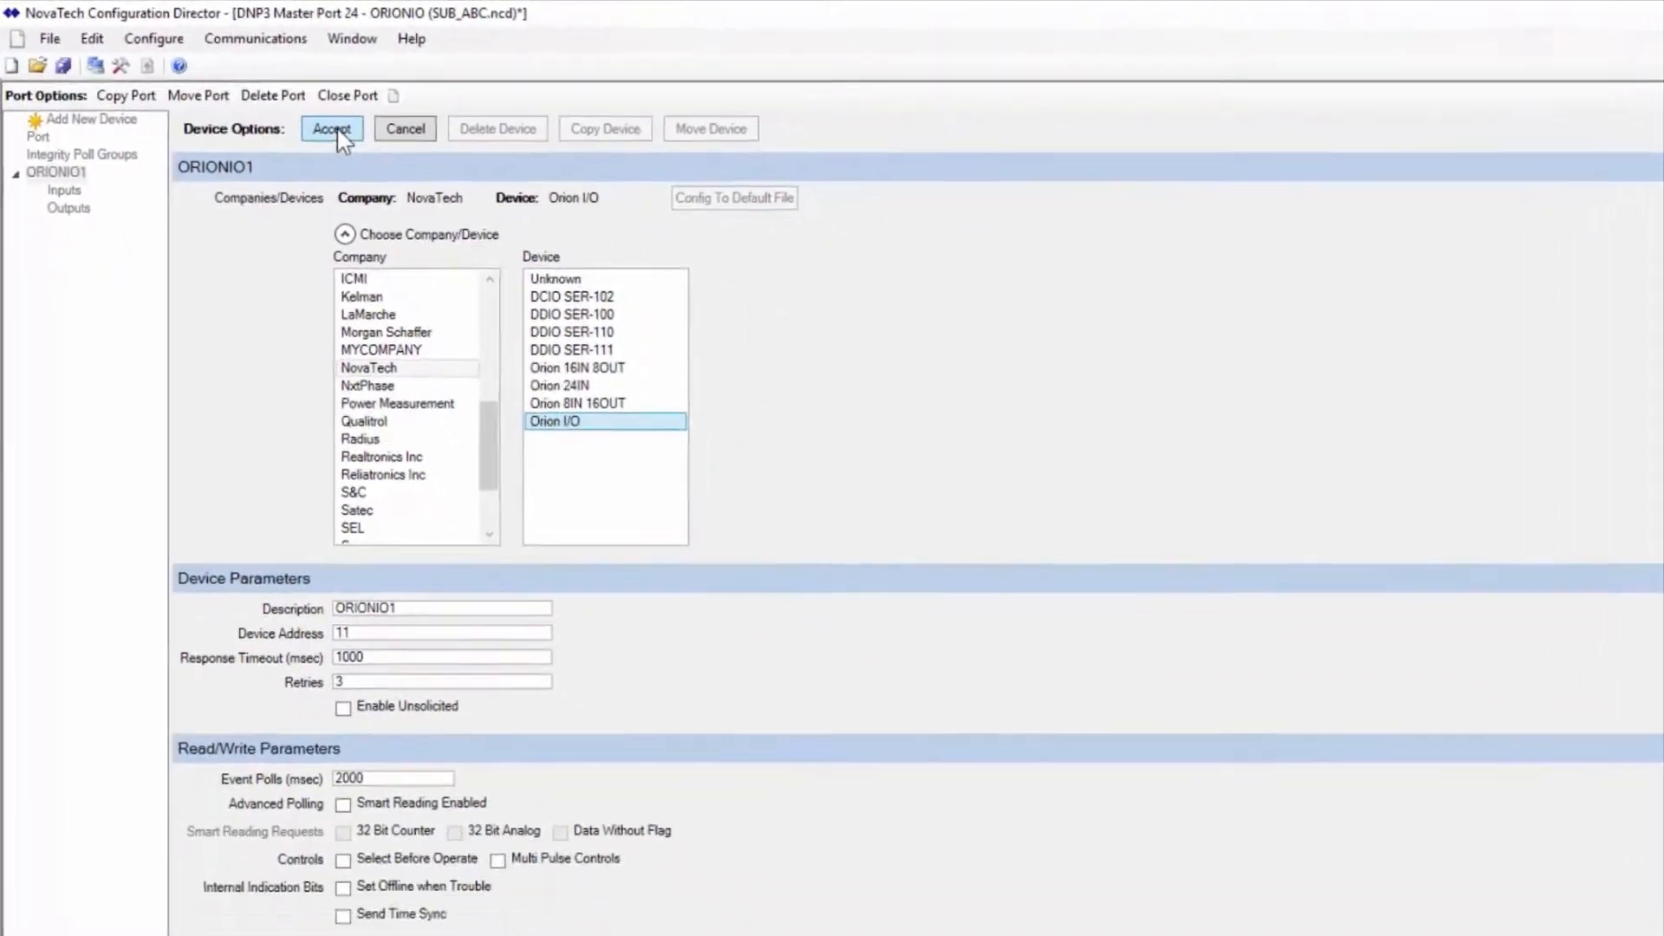
click(339, 131)
click(1108, 681)
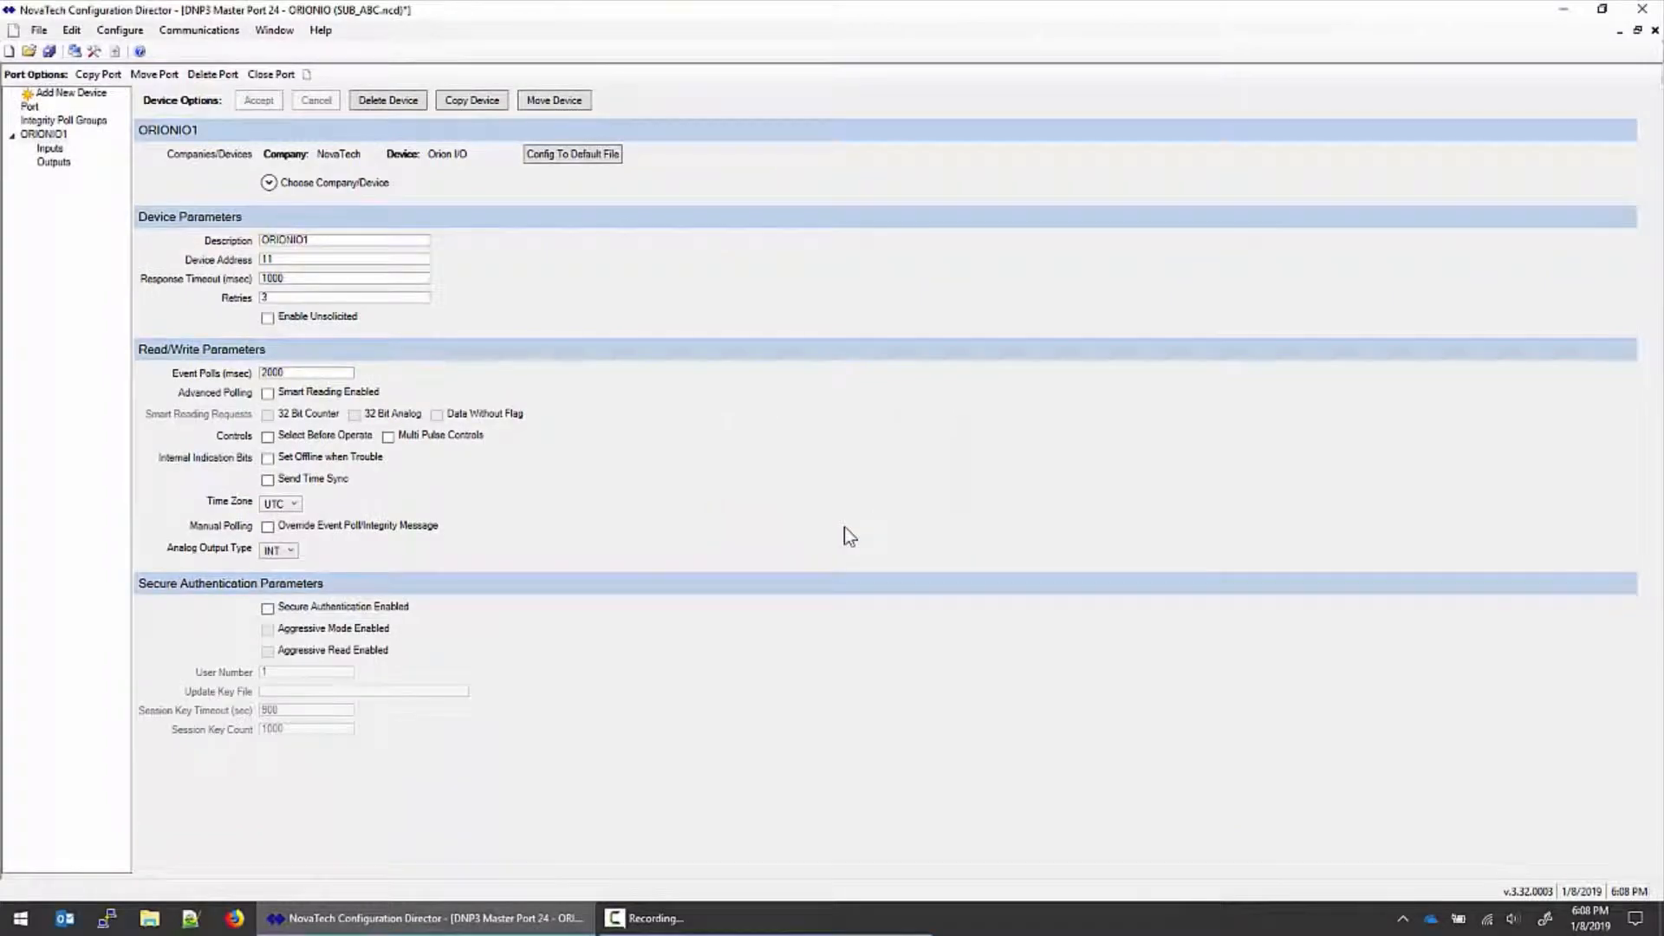
Add the default tags AnalogInput01 through AnalogInput08 to the configured inputs of device ORIONIO1
click(49, 149)
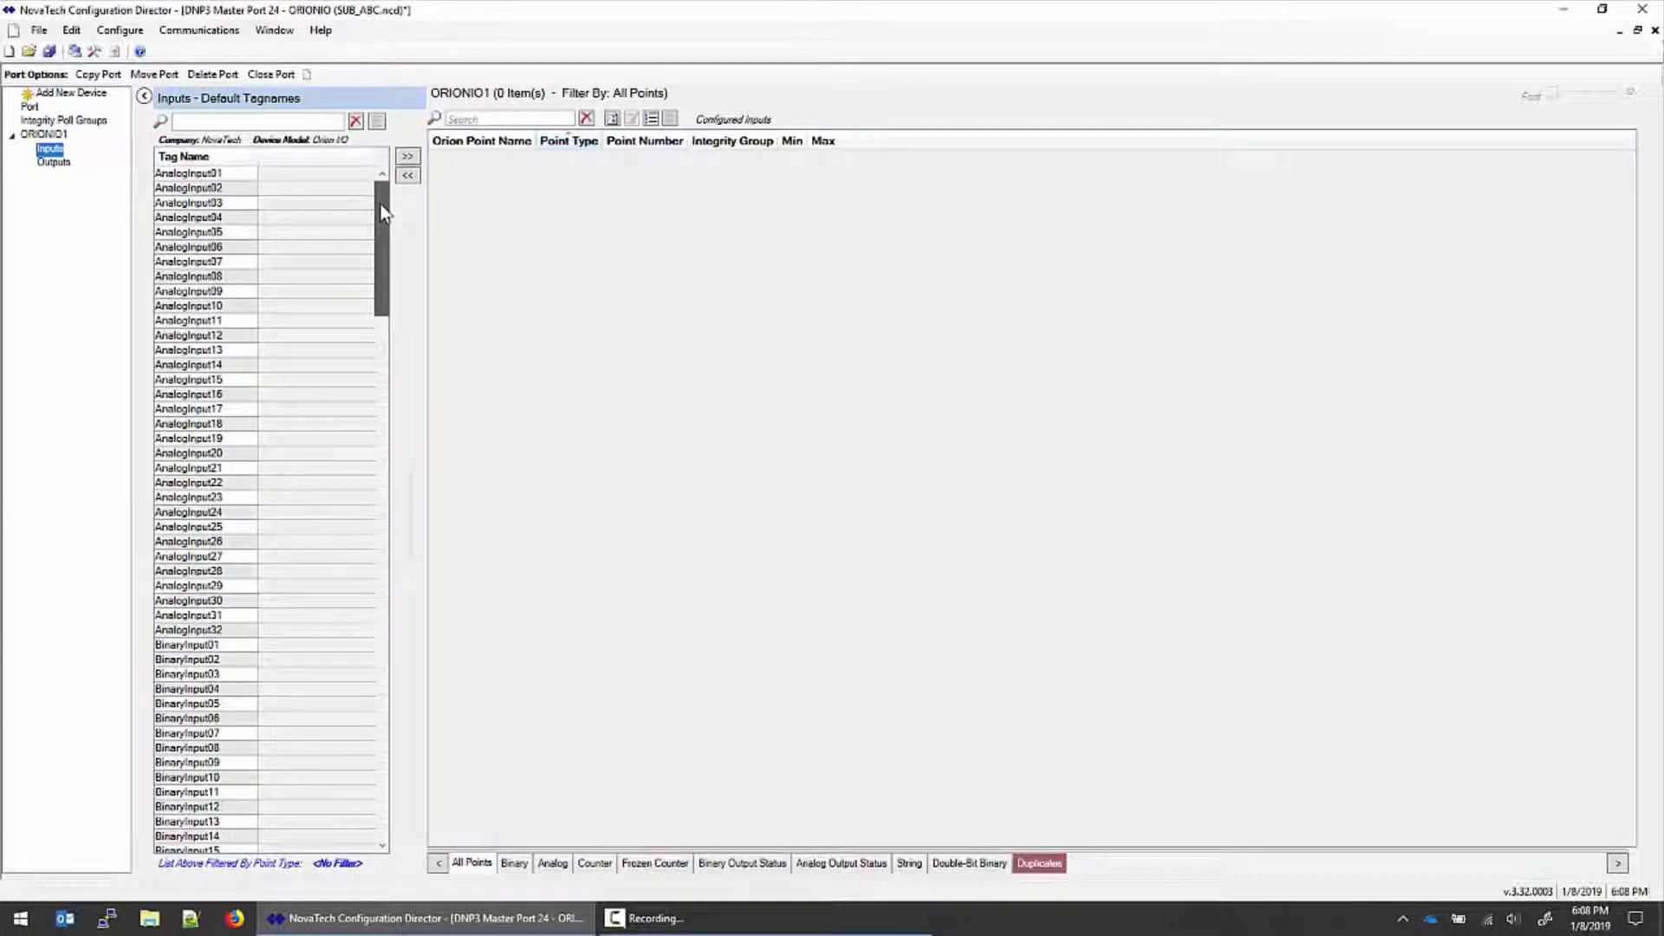
mouse_move(384, 212)
mouse_down()
mouse_move(397, 758)
mouse_move(386, 229)
mouse_up()
click(237, 169)
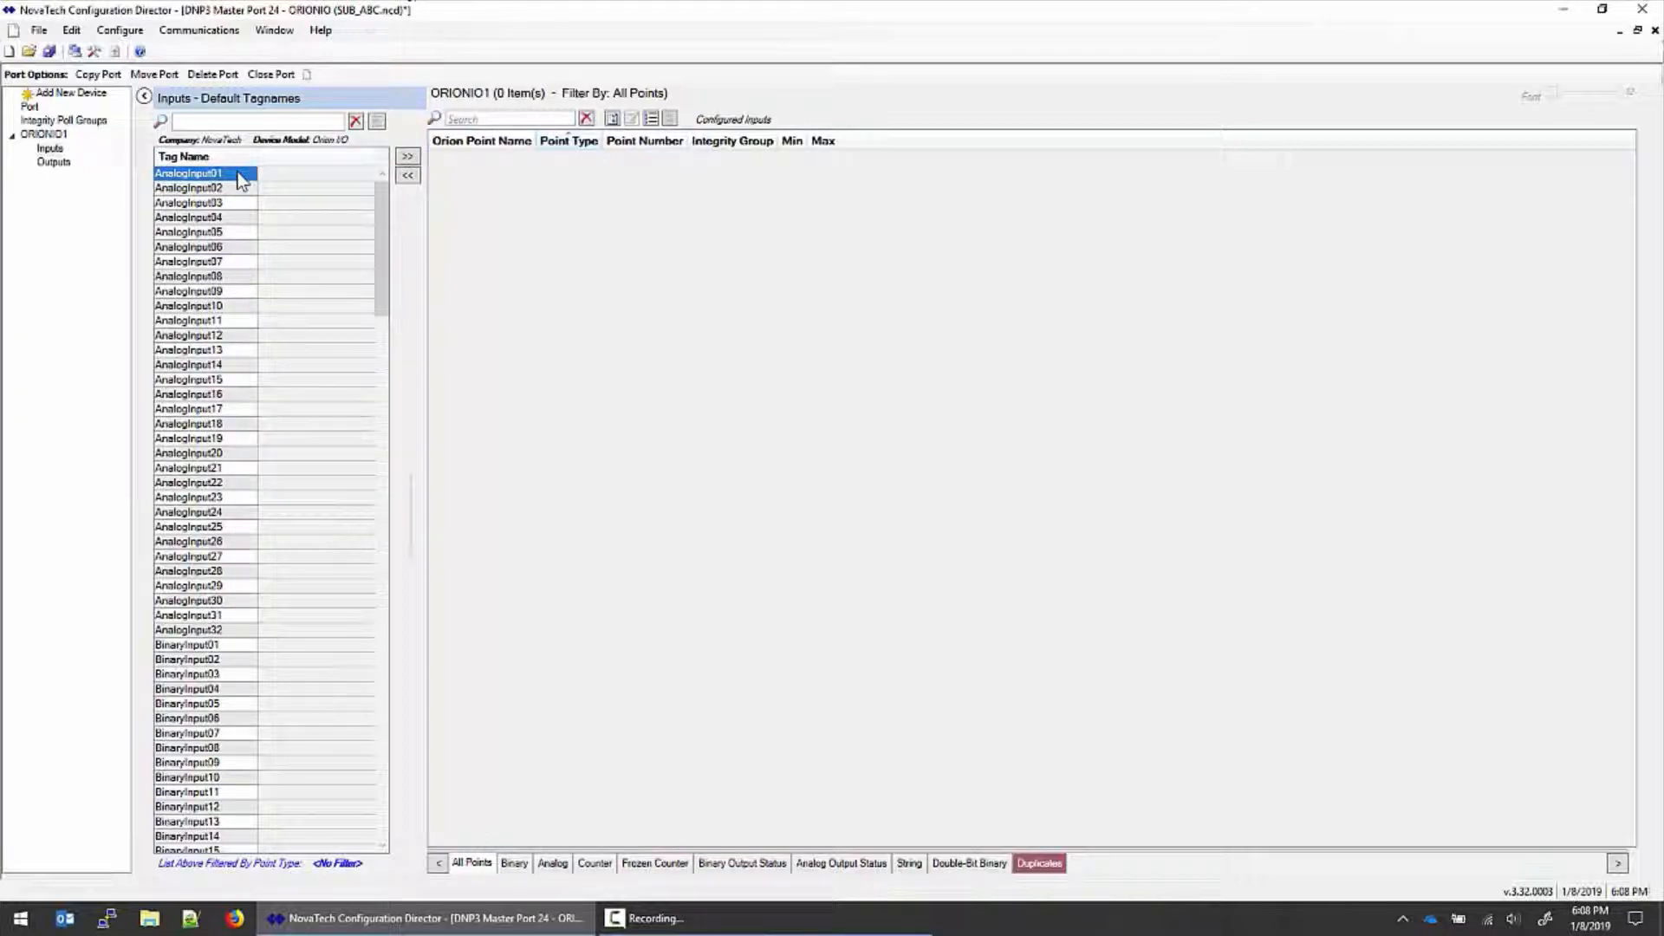
shift+click(242, 277)
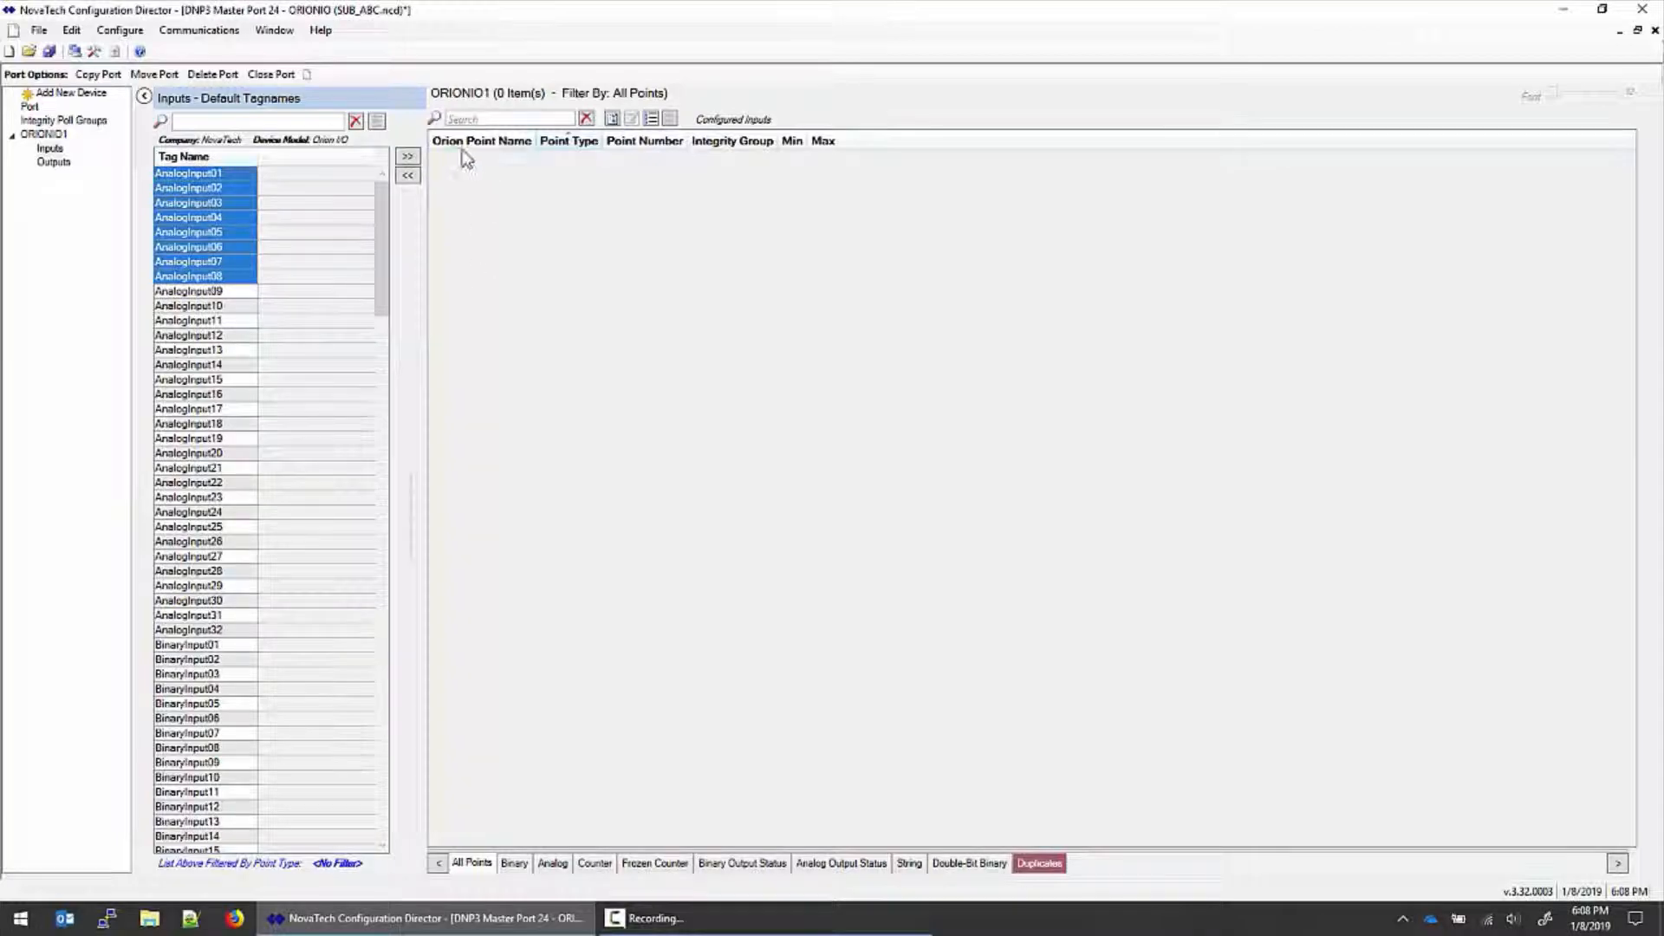
click(409, 159)
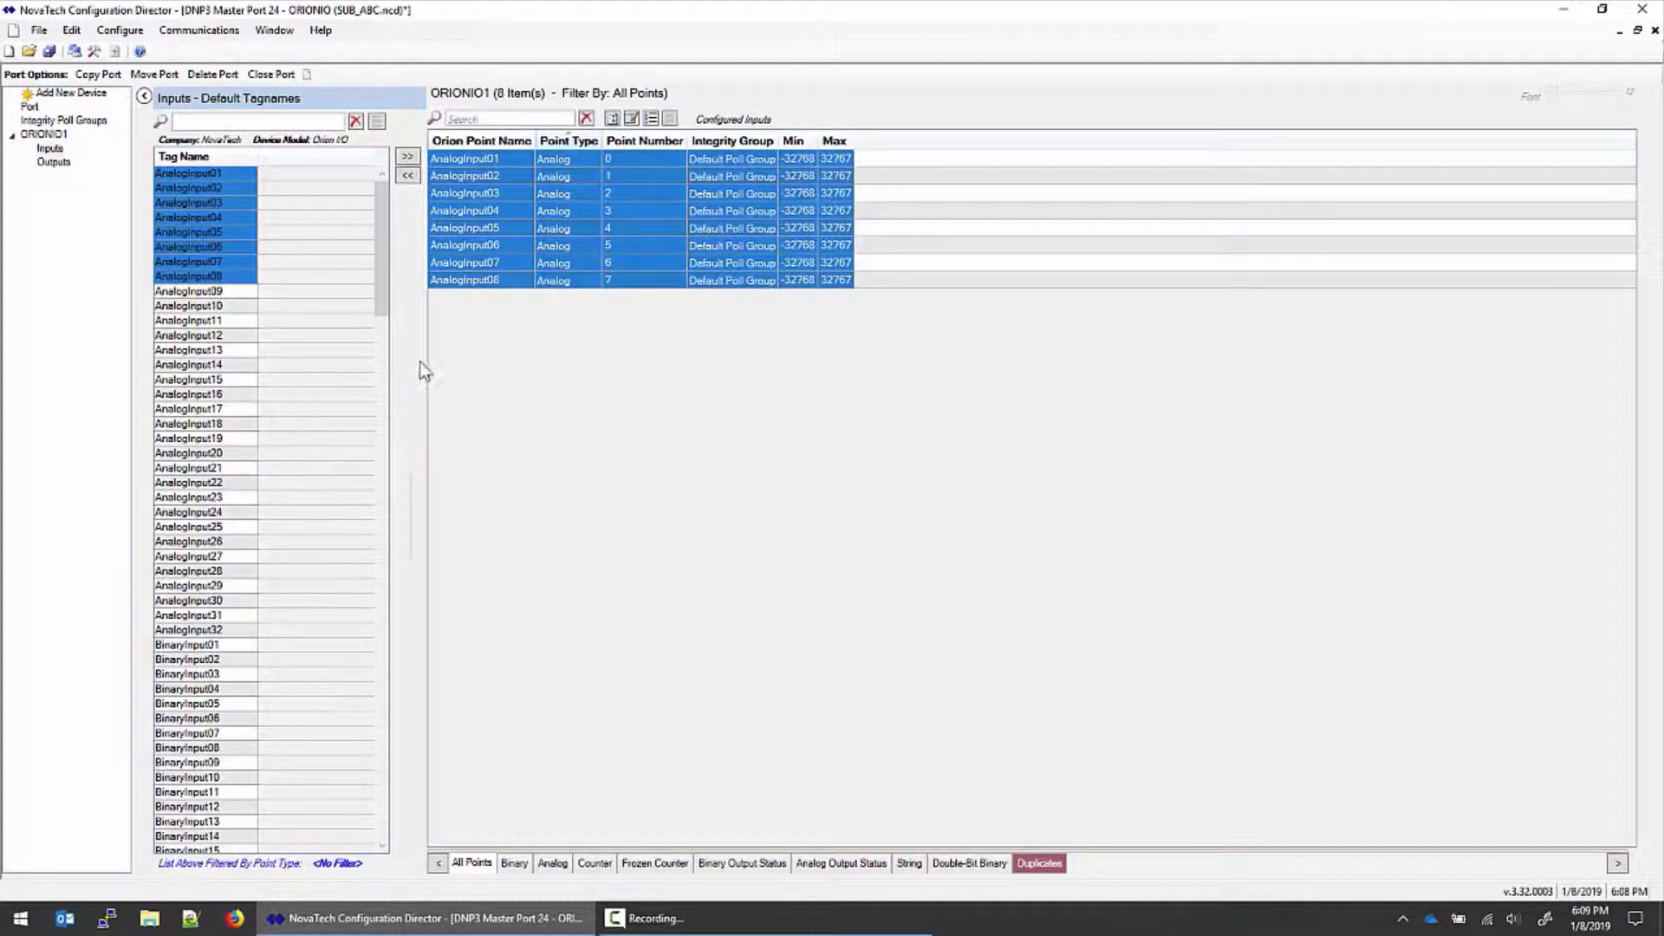
Add the default tags BinaryInput01 through BinaryInput16 to ORIONIO1's configured inputs
drag(378, 270, 378, 310)
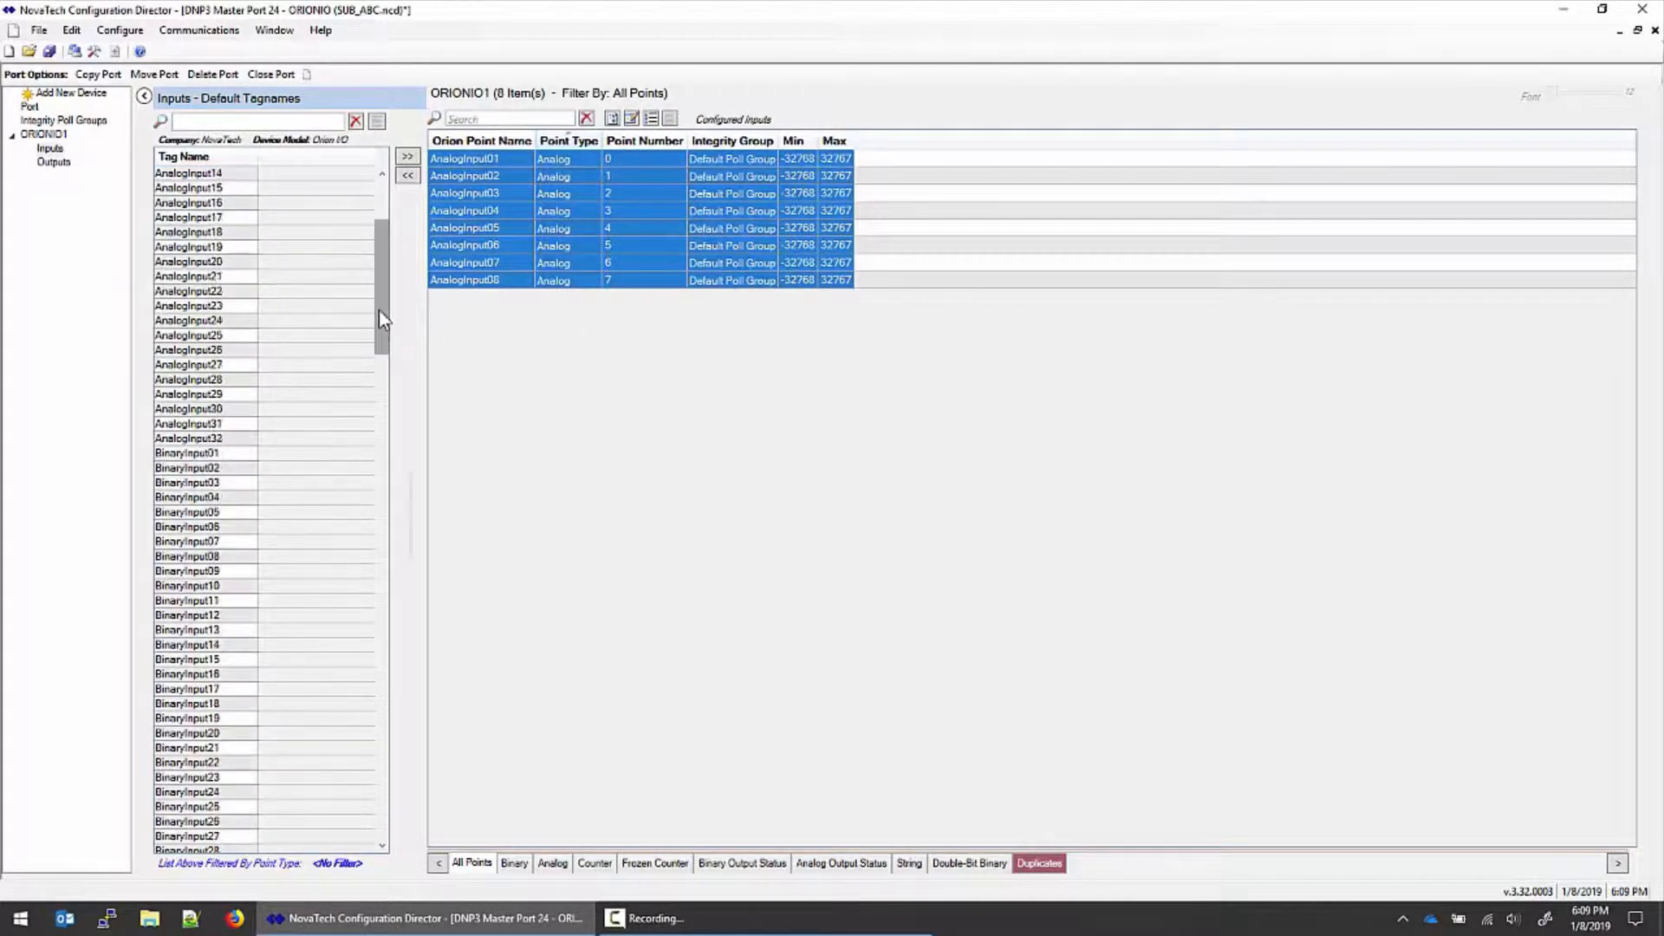
click(253, 455)
drag(388, 329, 386, 341)
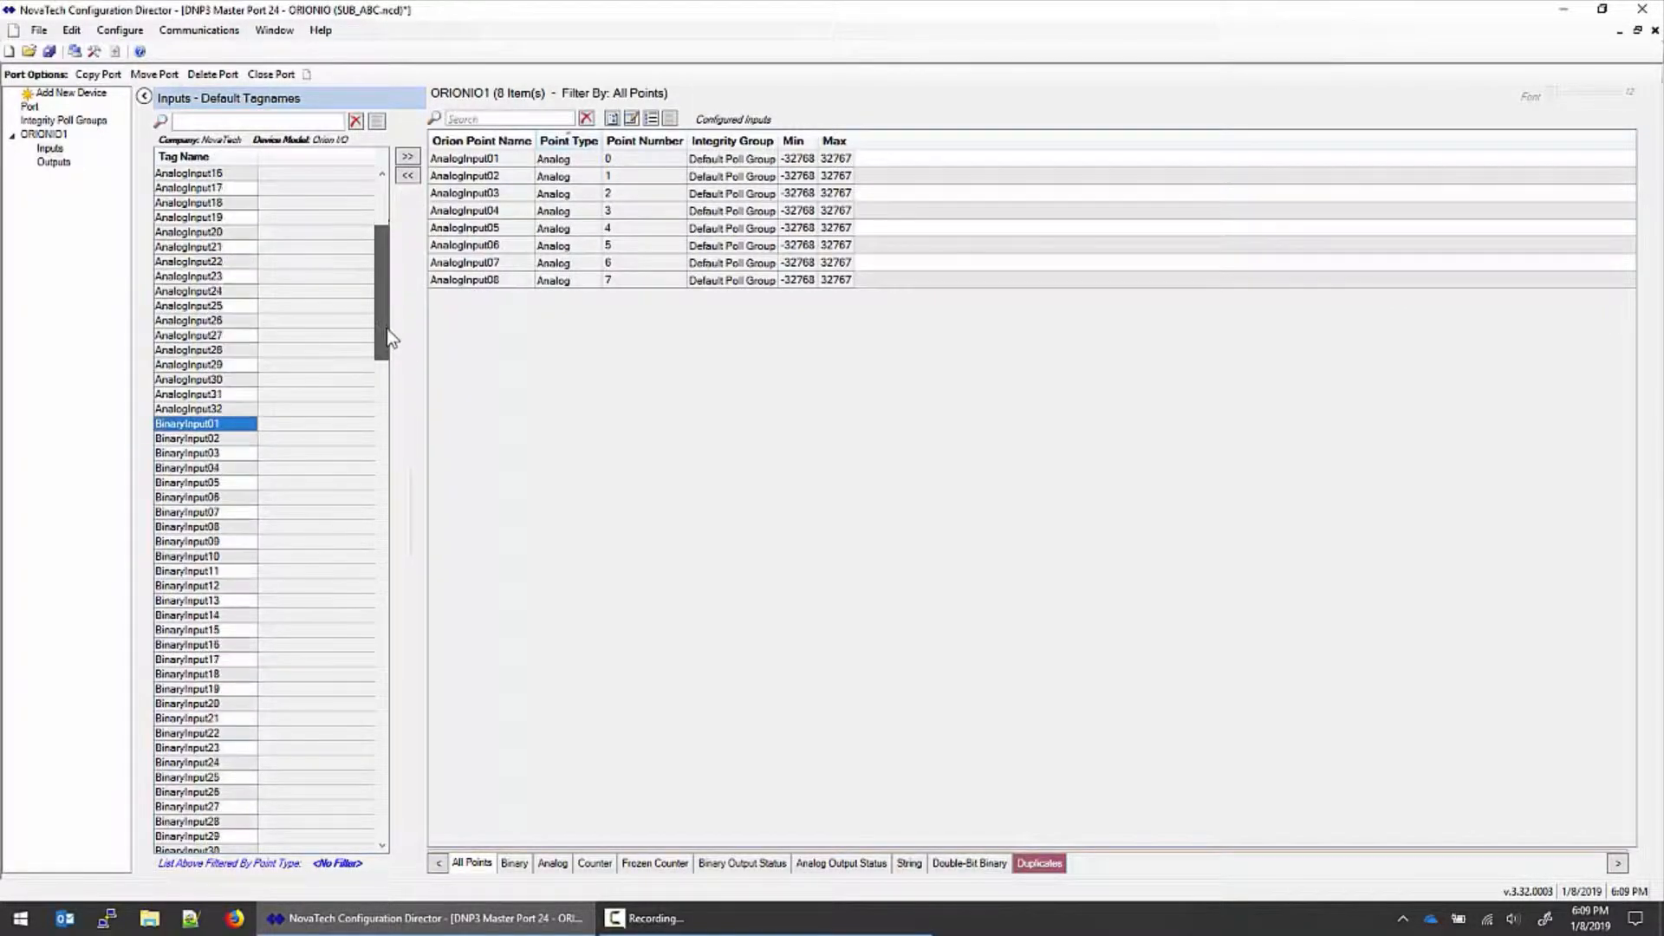
shift+click(240, 645)
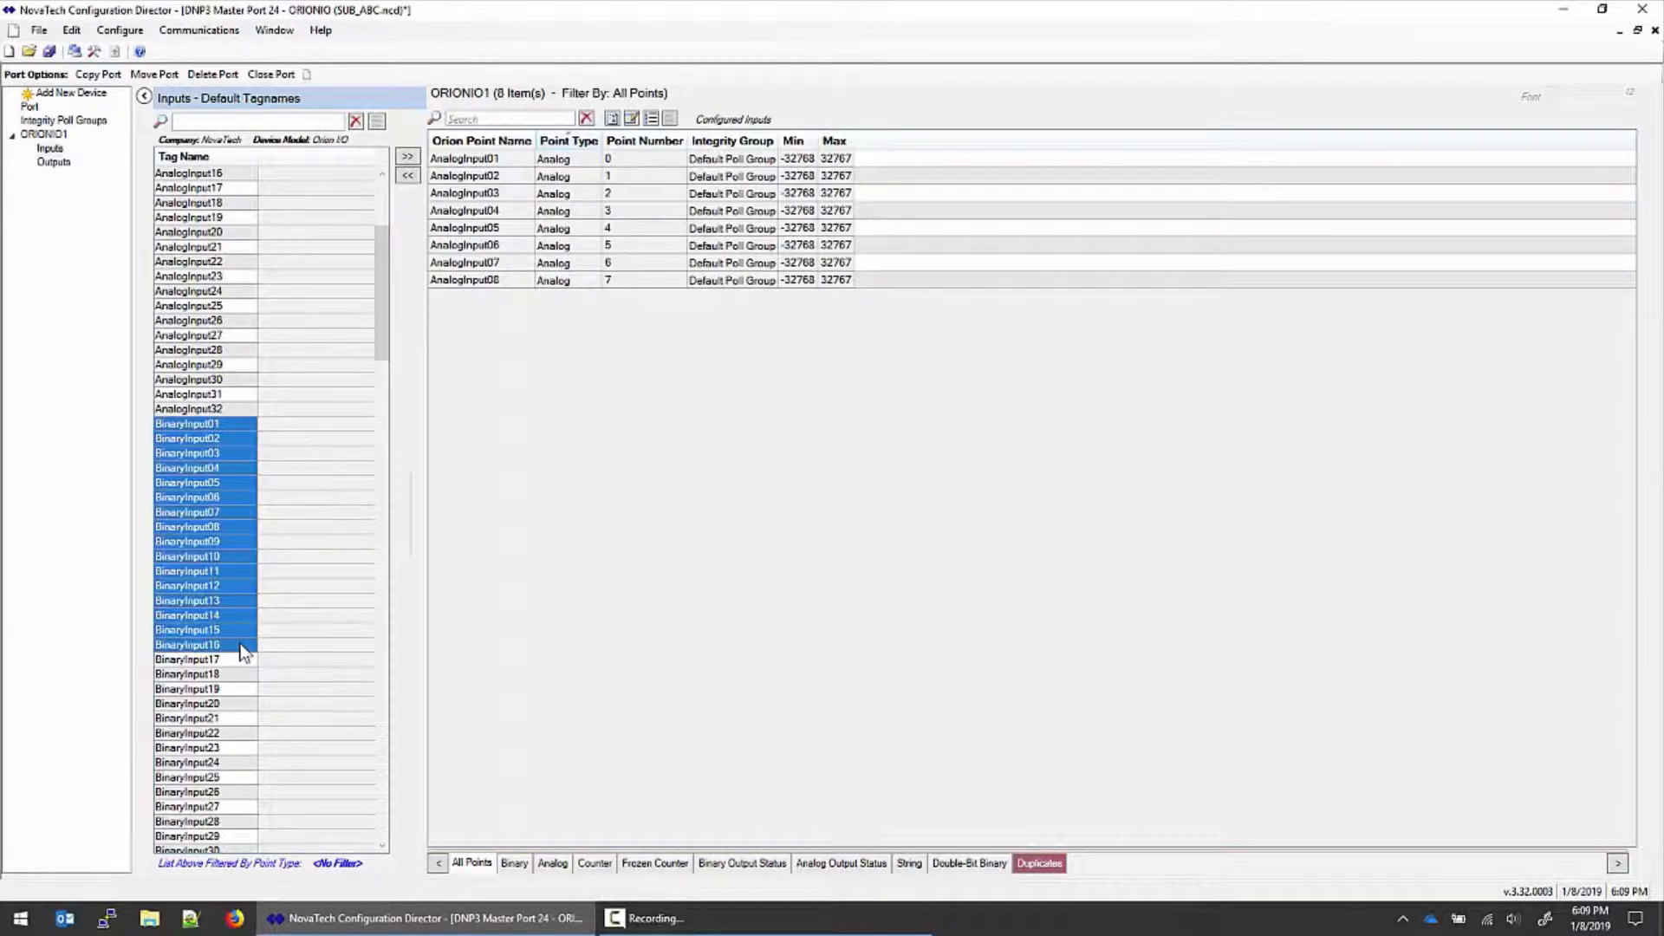
click(405, 159)
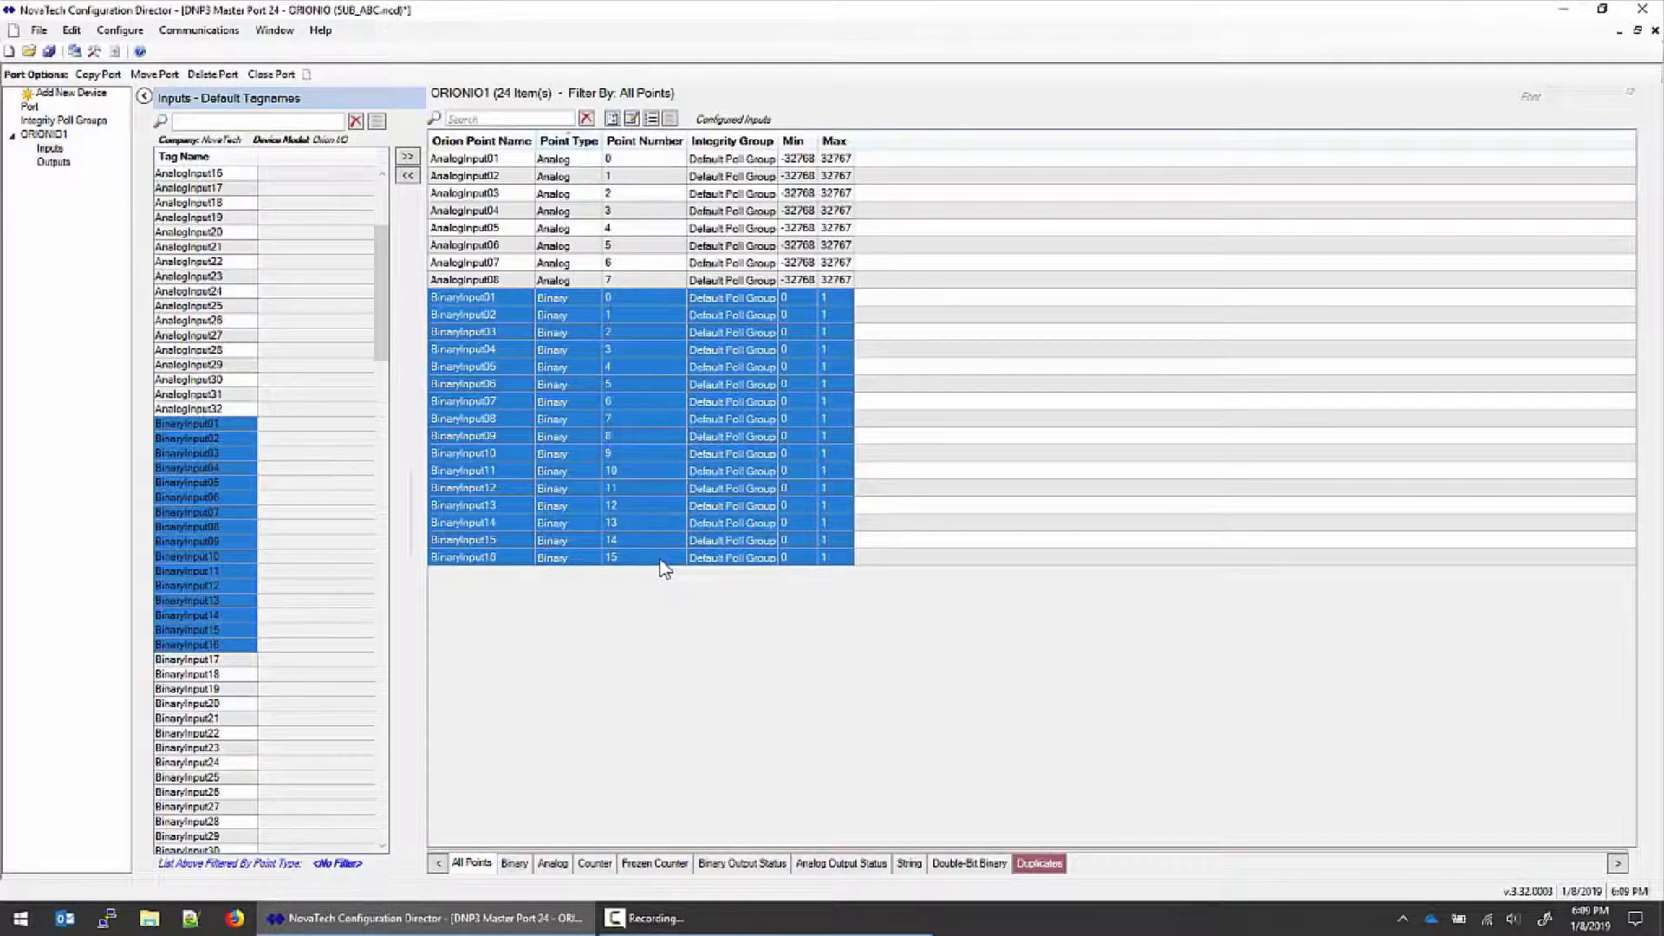
Add TCOutput01, TCOutput02, TCOutput03, PulseOutput04 and LatchOutput05 to ORIONIO1's configured outputs and close the port window
click(52, 162)
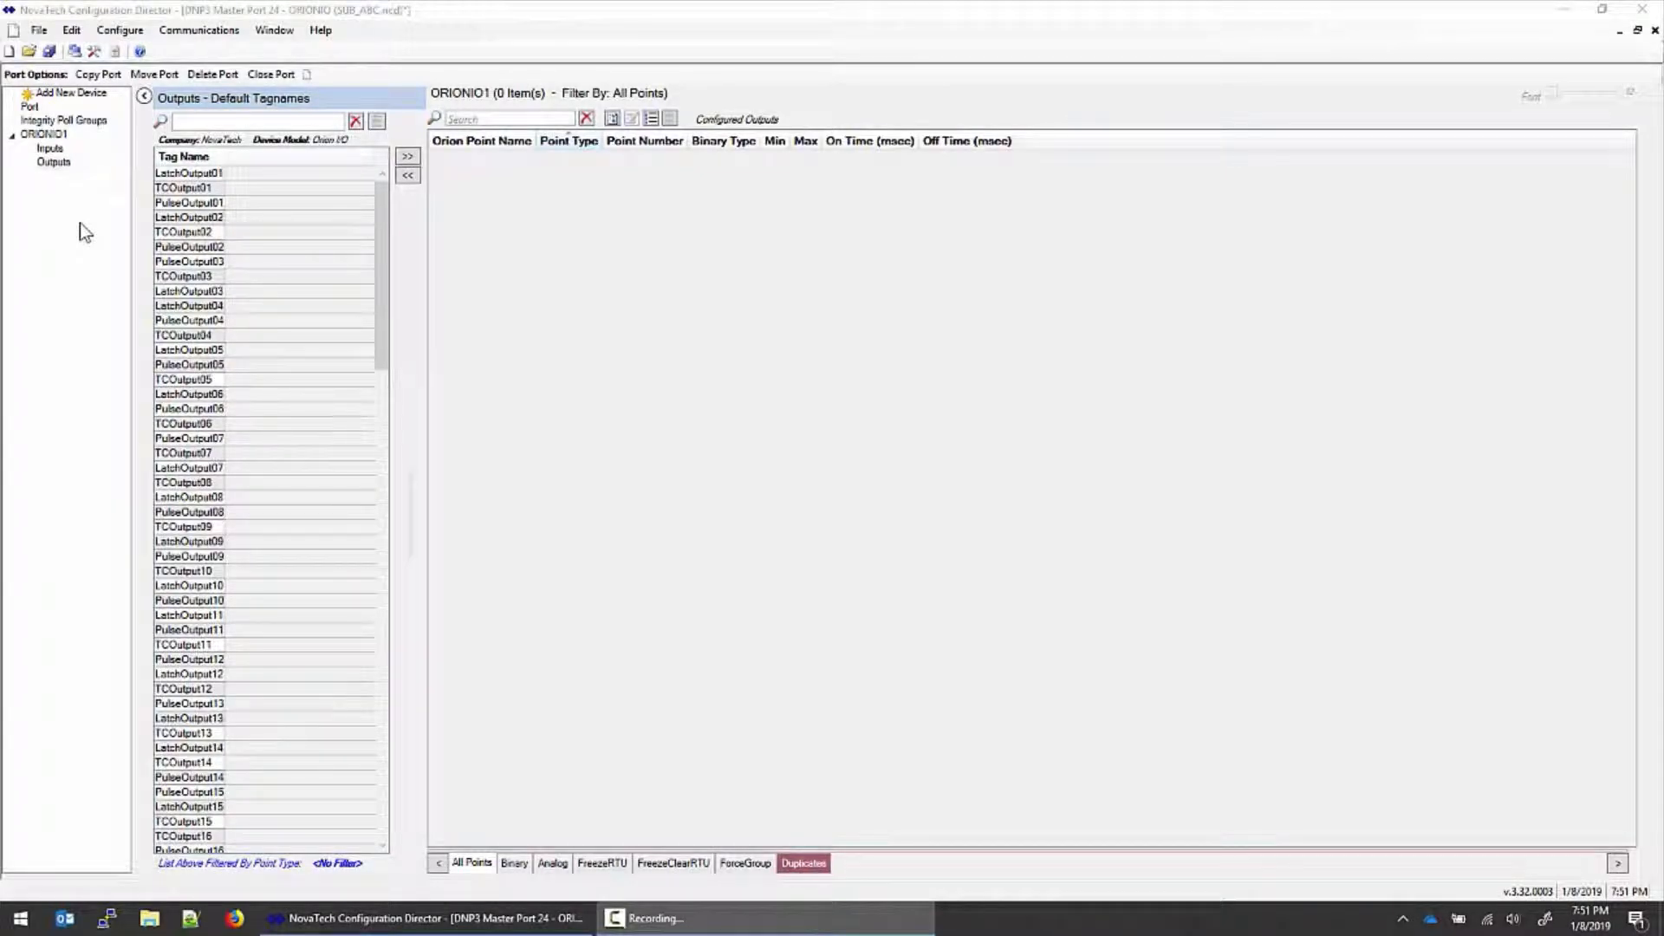
click(216, 189)
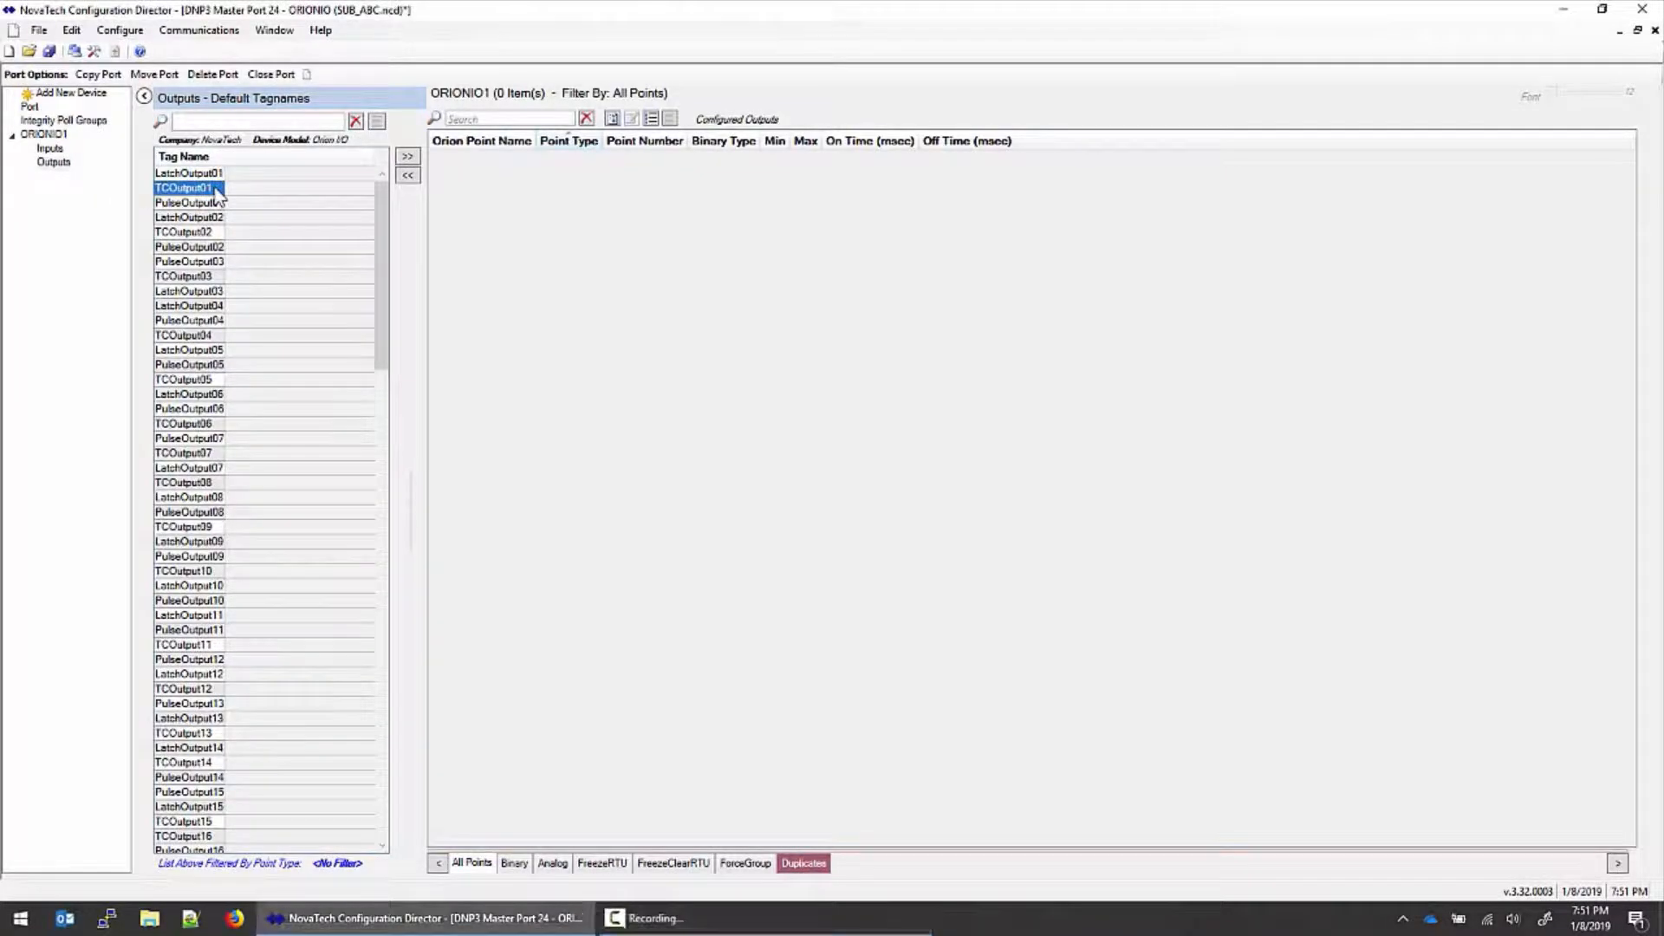
ctrl+click(216, 233)
ctrl+click(216, 277)
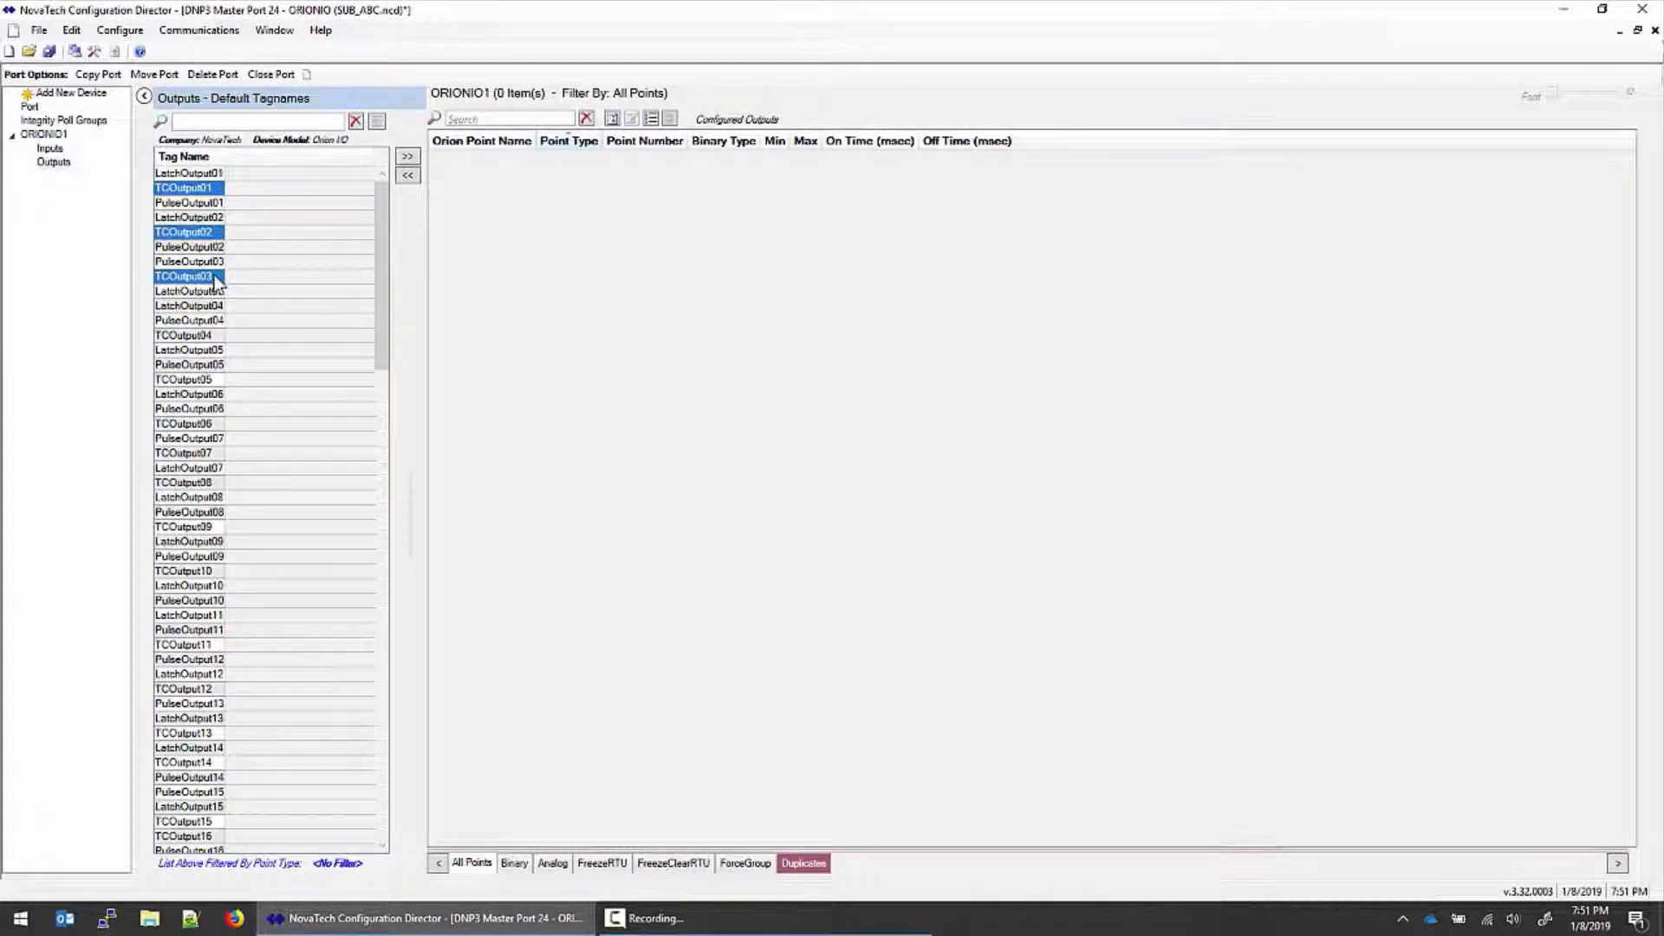
ctrl+click(216, 321)
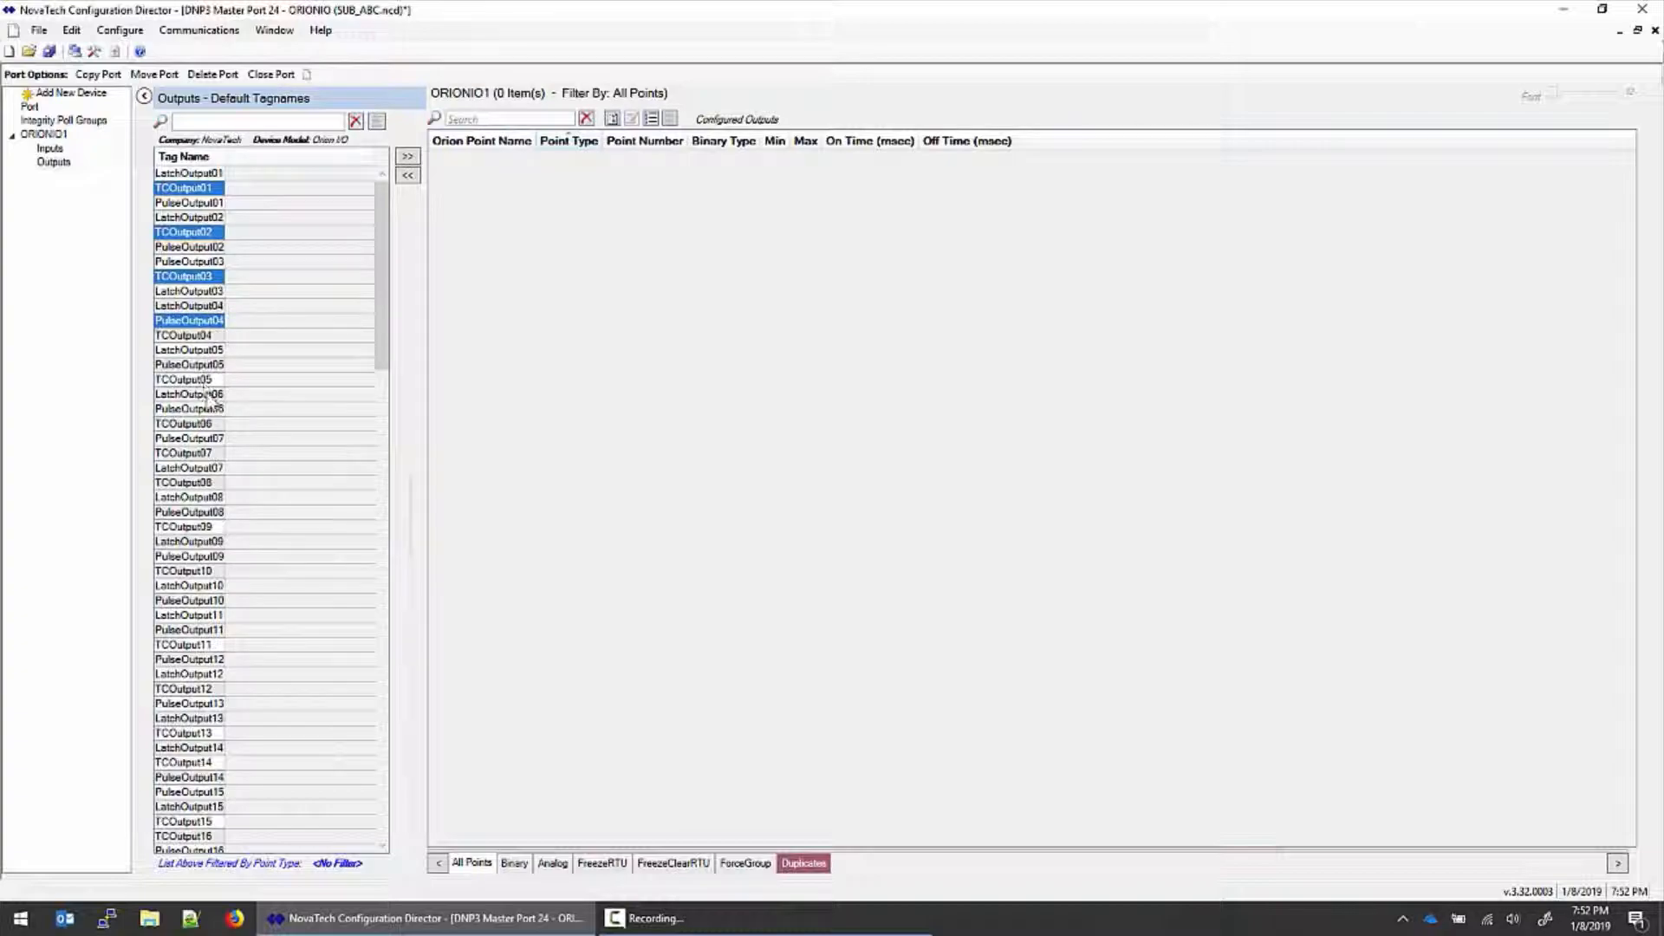
ctrl+click(218, 350)
click(408, 159)
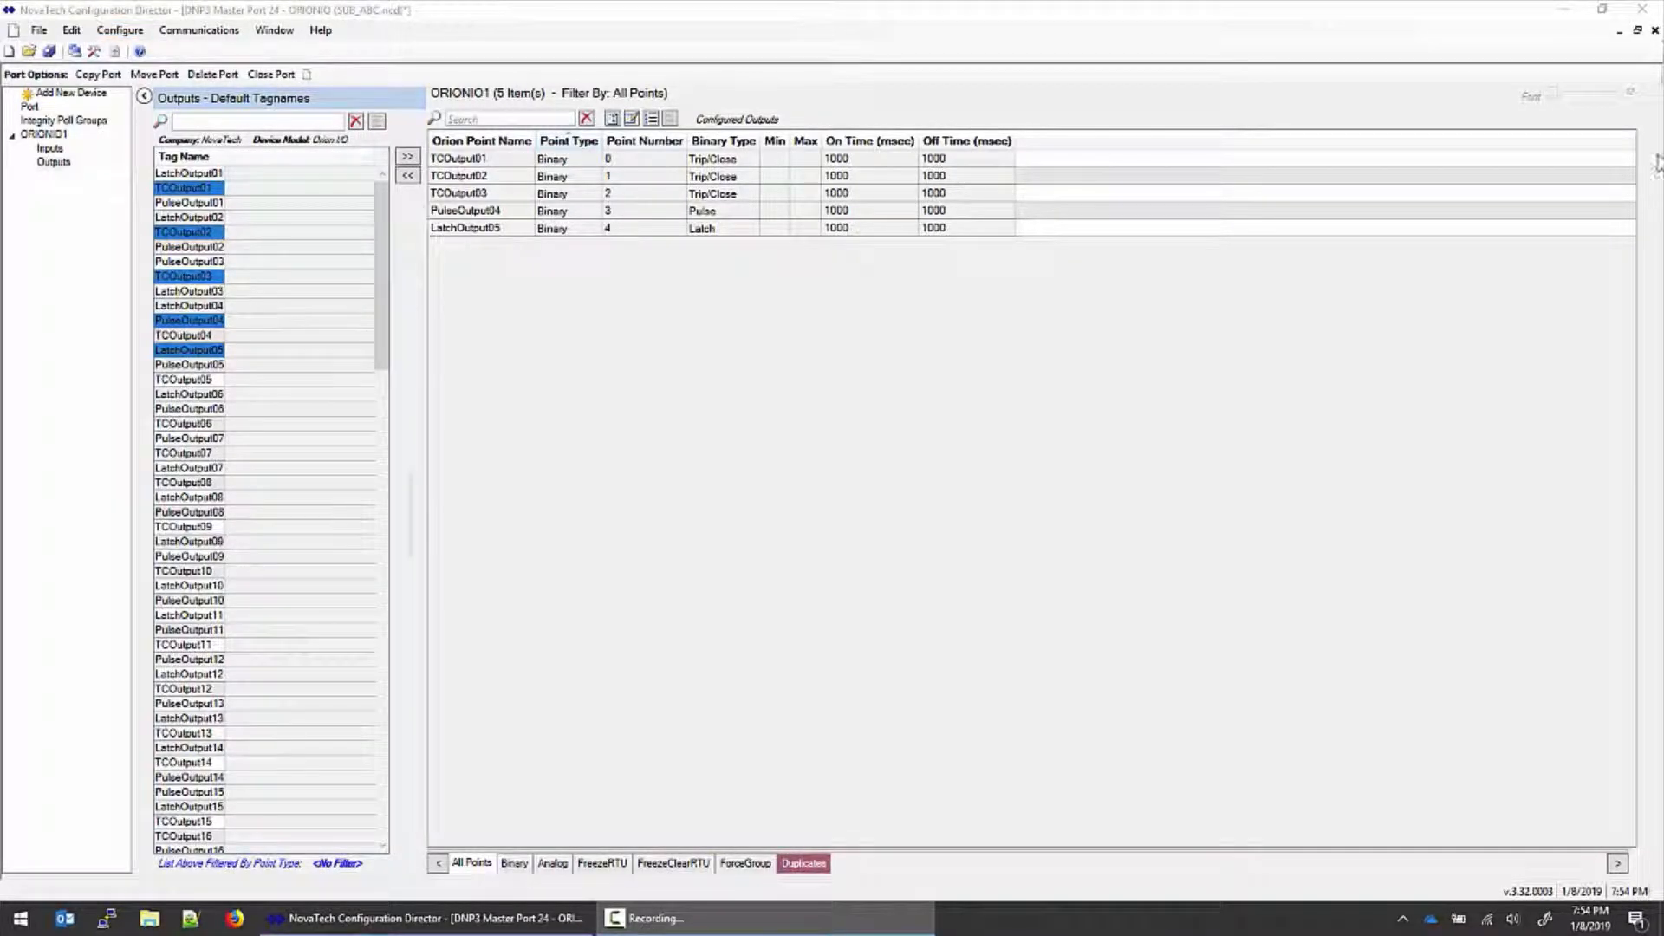
click(1654, 30)
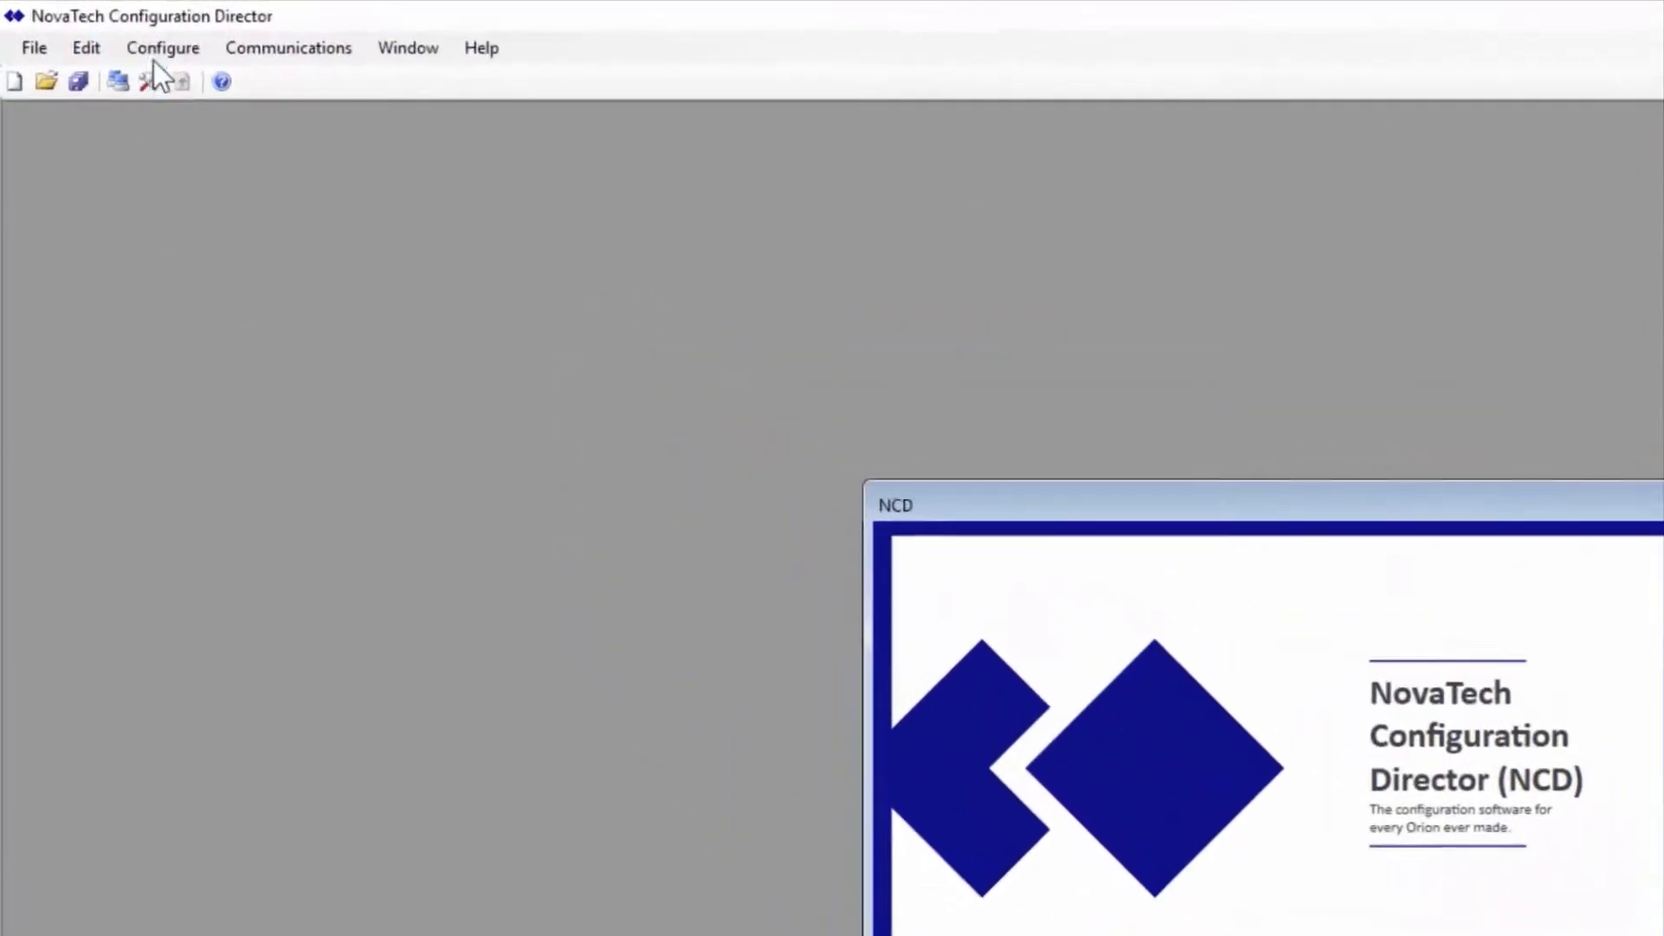
Assign the DNP3 Master protocol to serial Port 1 of the SUB_ABC.ncd configuration
click(190, 60)
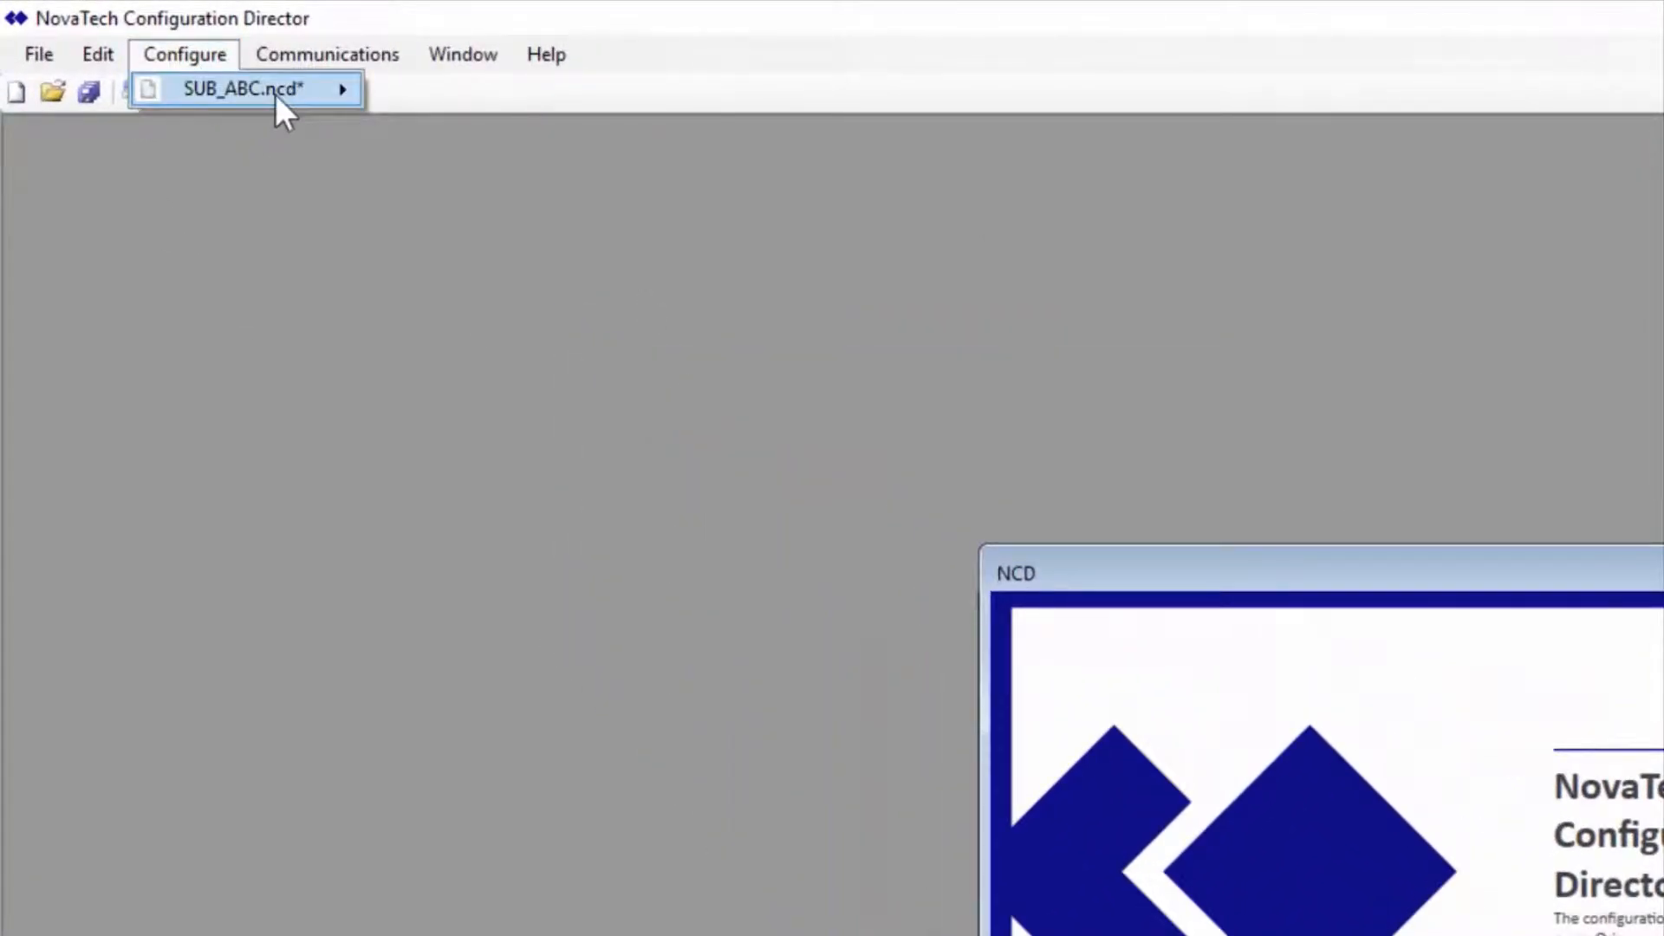
mouse_move(329, 91)
mouse_move(581, 168)
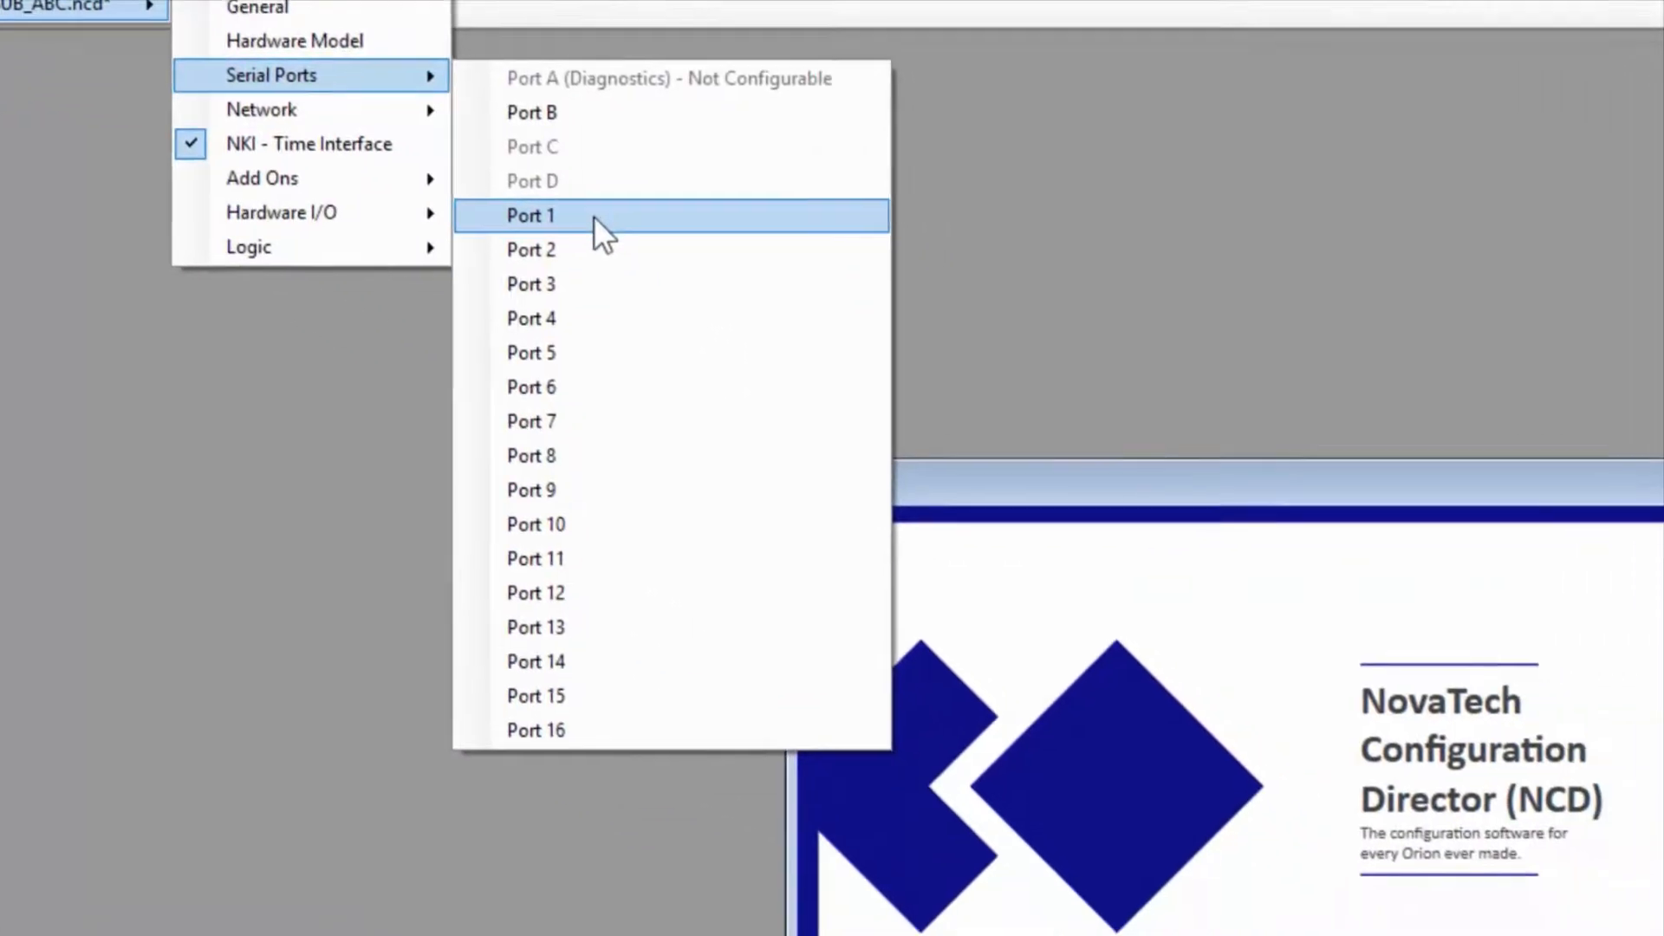
click(594, 216)
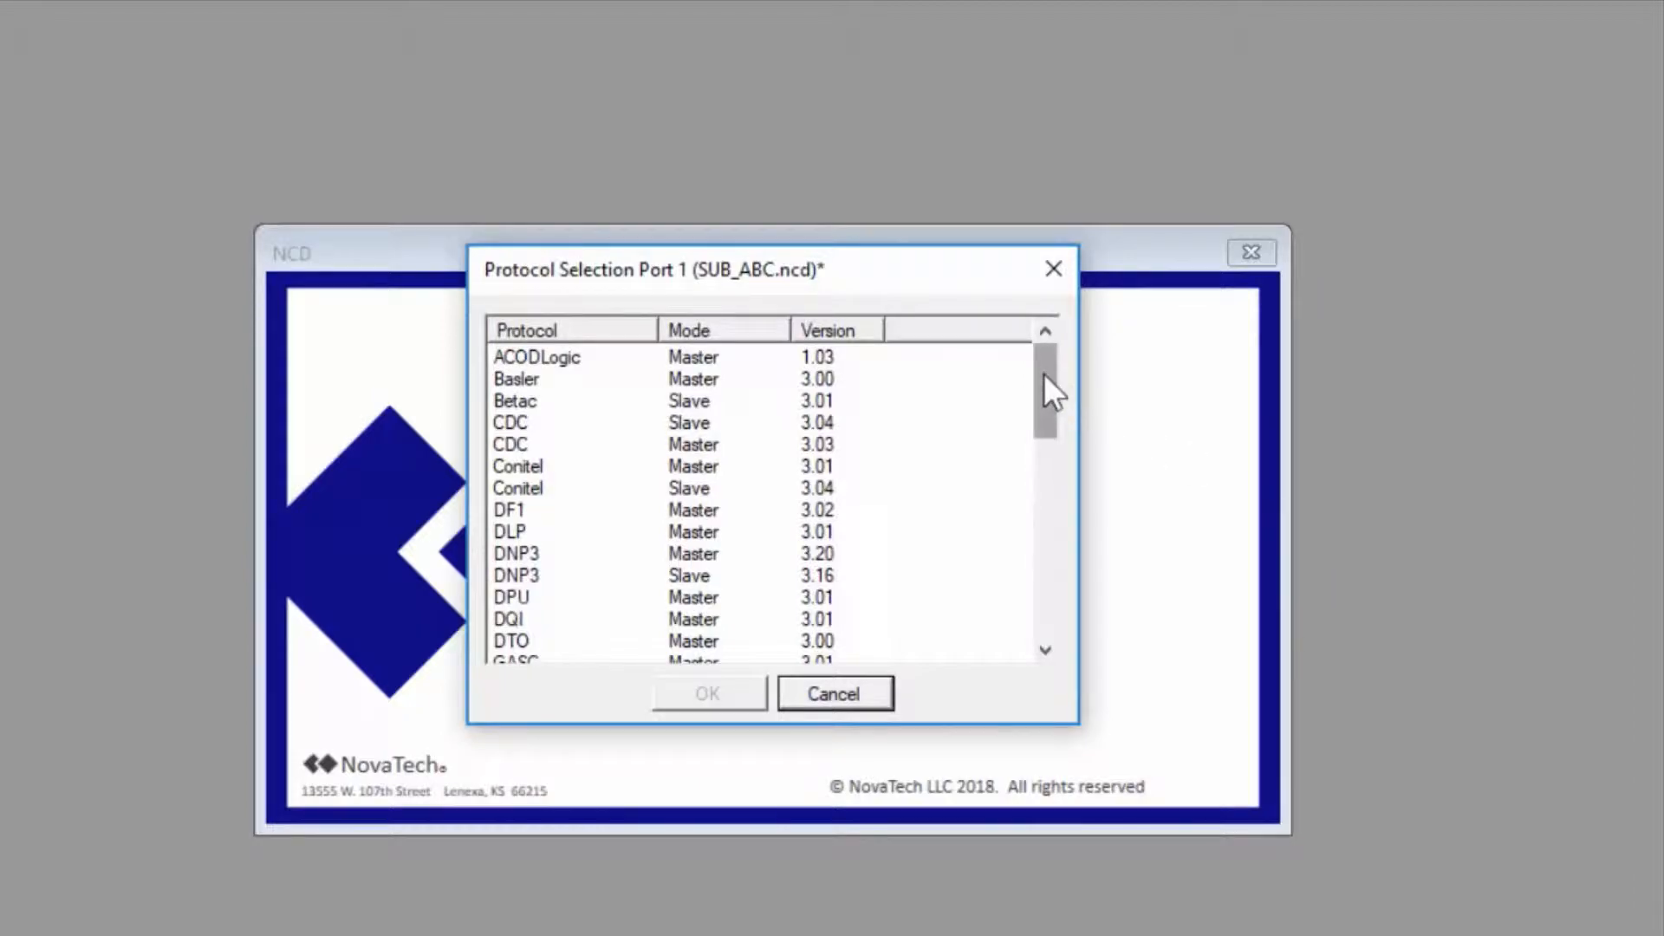
drag(1042, 374, 1052, 589)
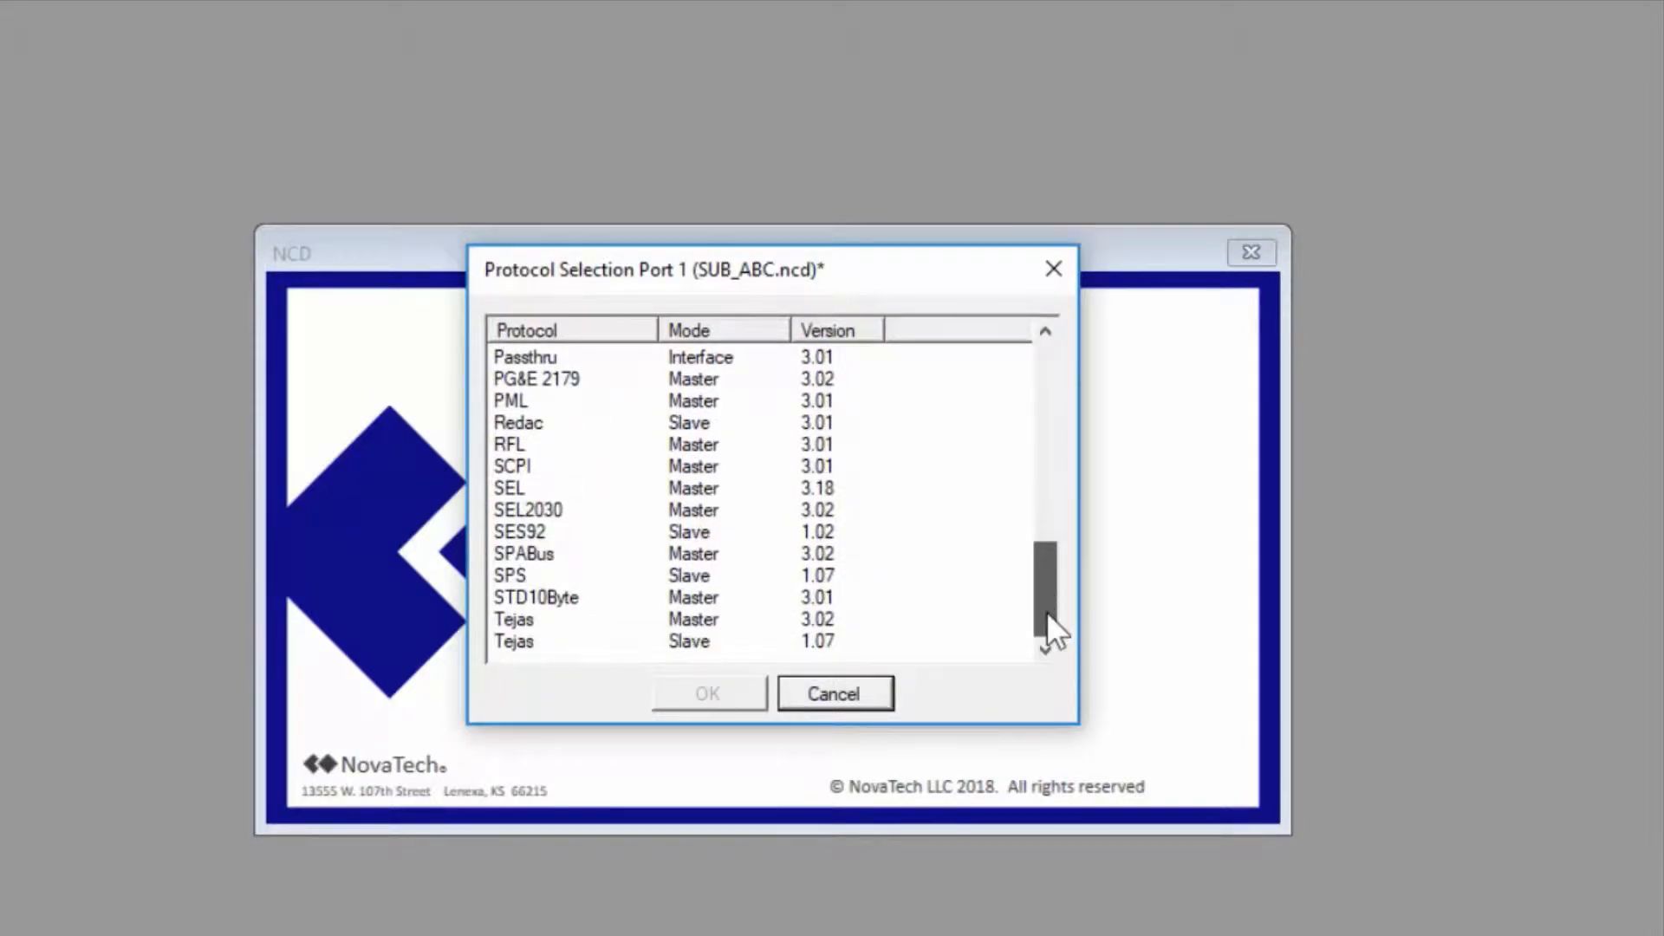
drag(1045, 612, 1029, 336)
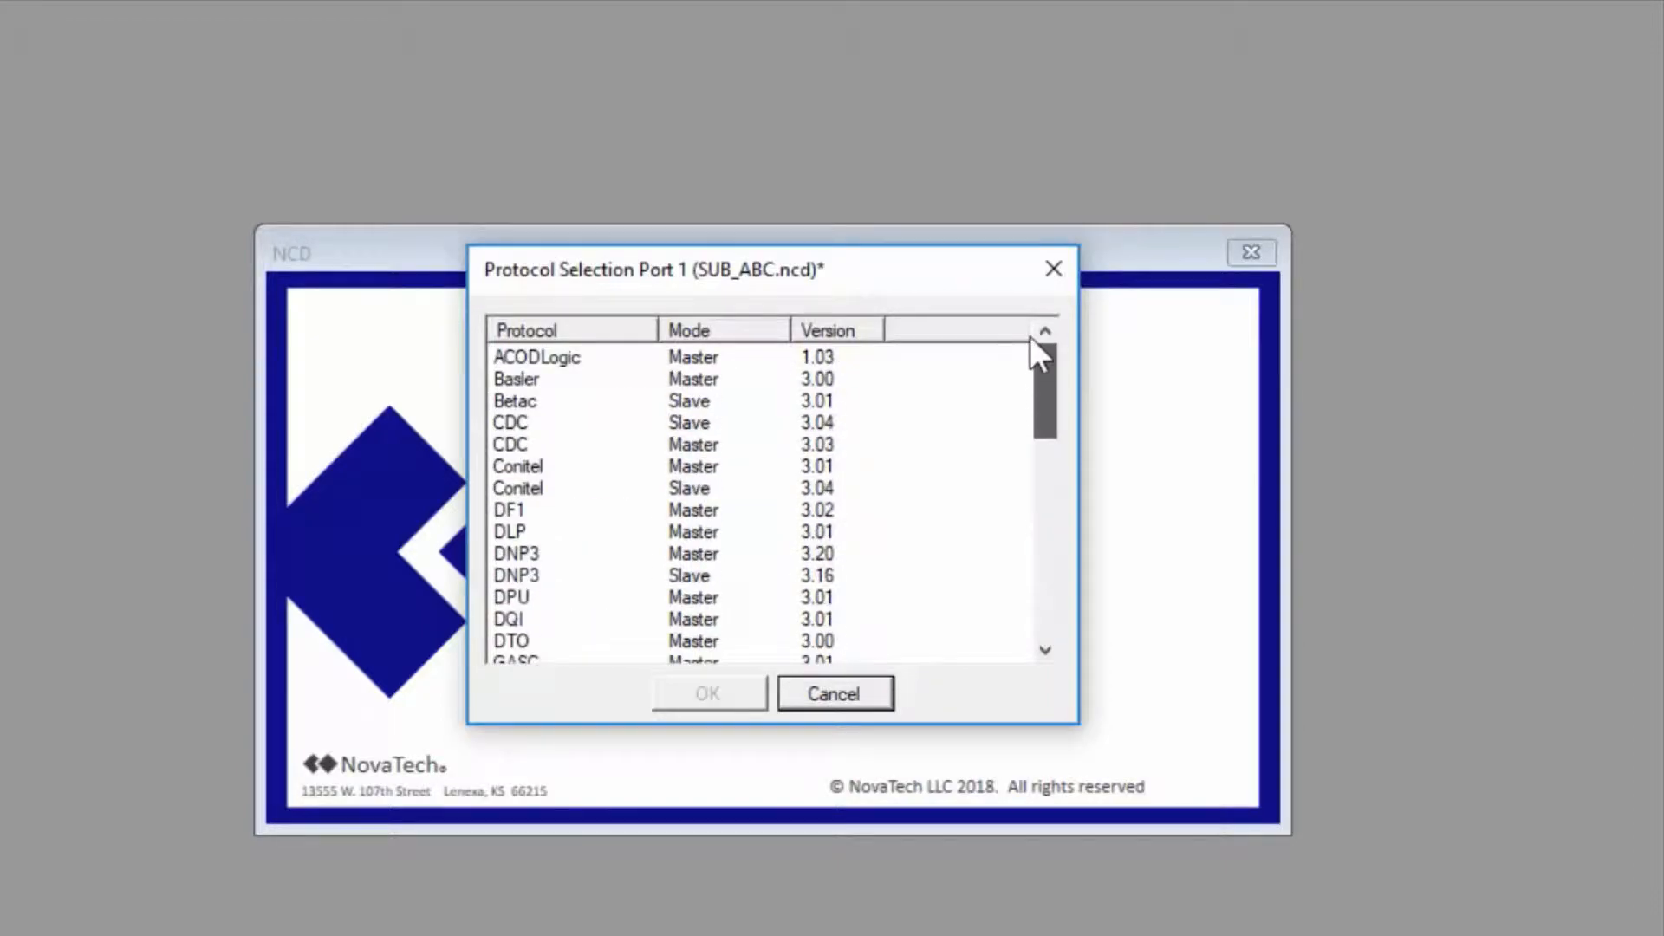
click(720, 551)
click(693, 698)
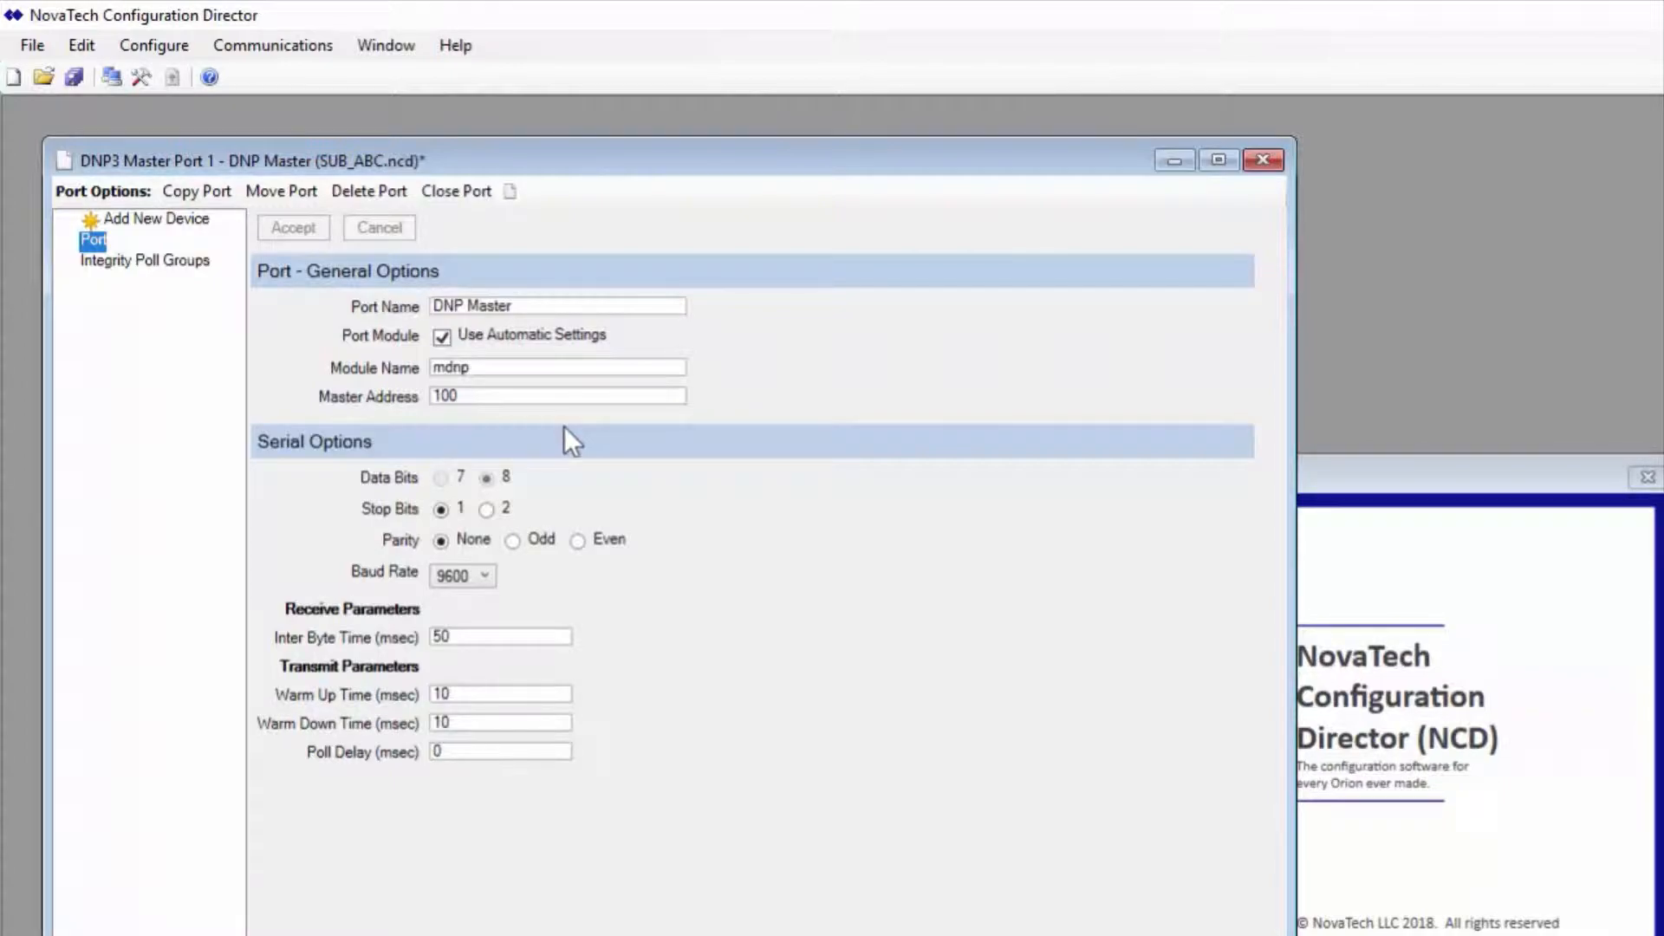
Set Port 1's name to GENERIC, master address to 10 and baud rate to 9600, and accept the port settings
click(563, 306)
drag(564, 306, 323, 308)
text(GENERIC)
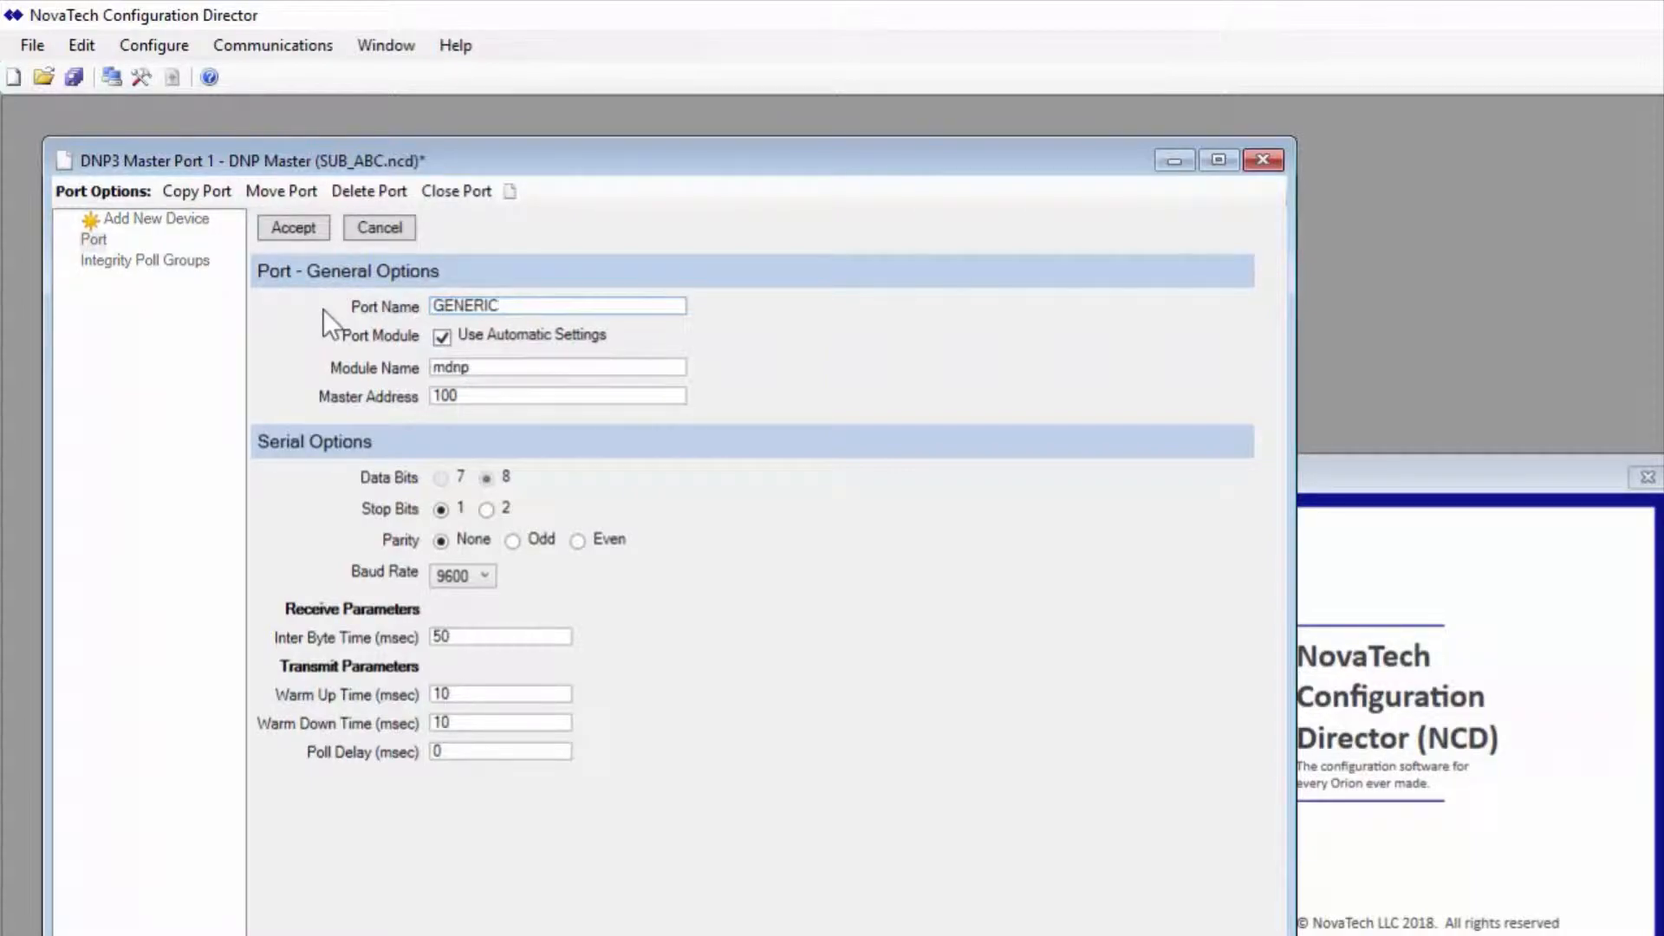
click(536, 399)
drag(471, 399, 319, 385)
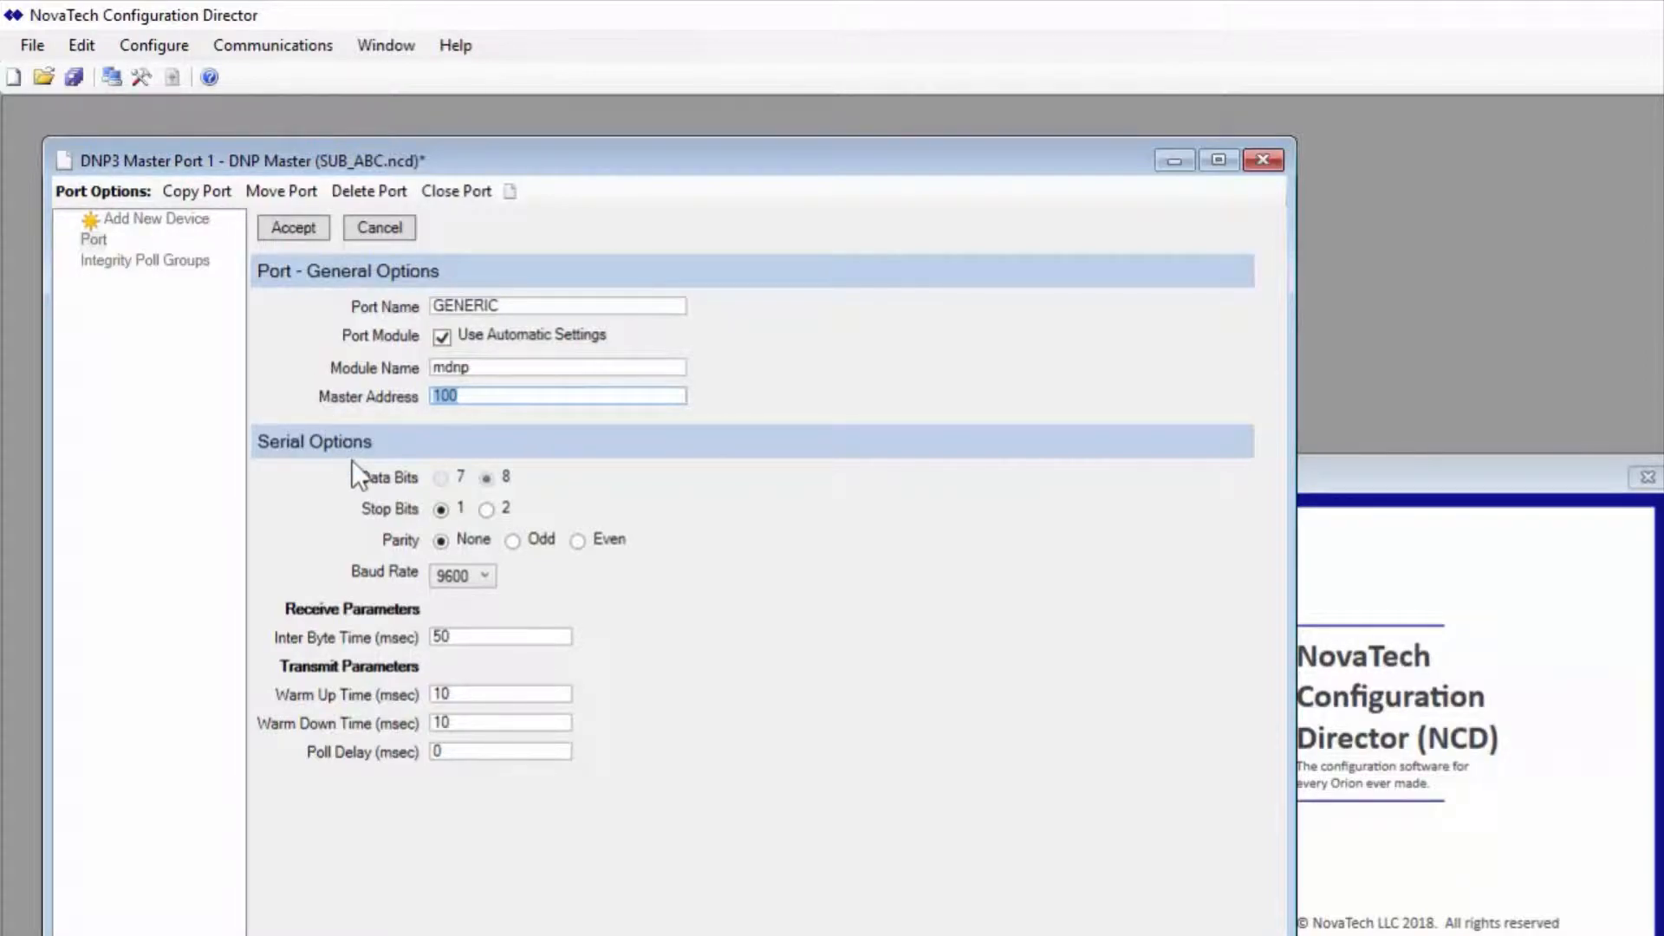
text(10)
click(478, 576)
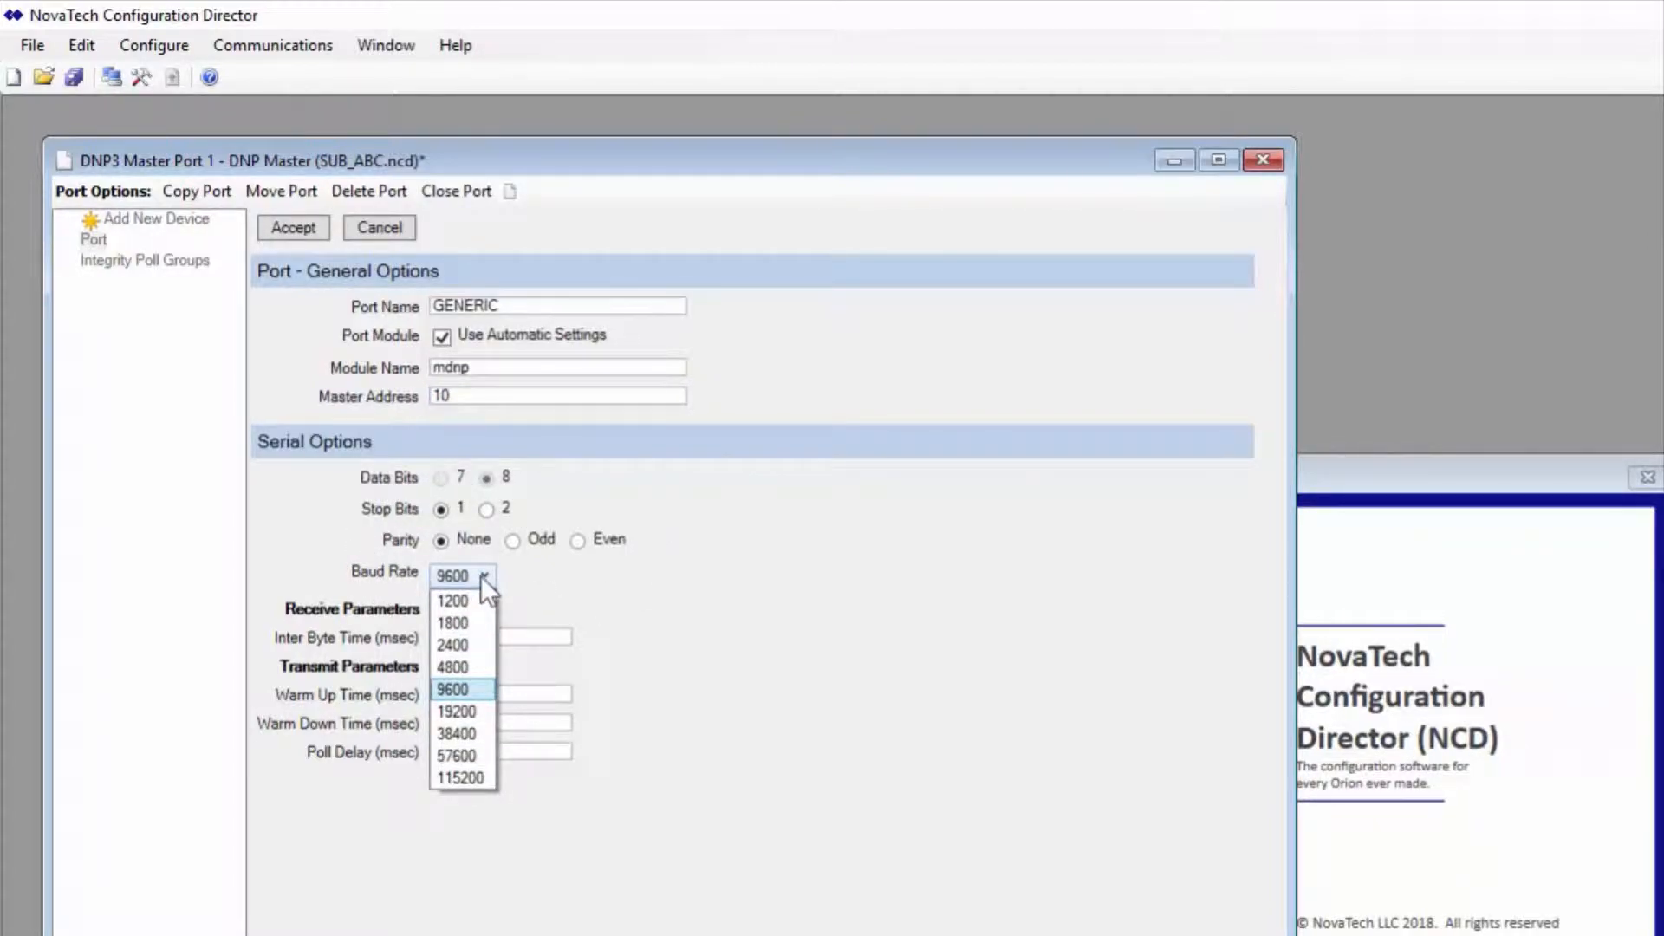
click(486, 689)
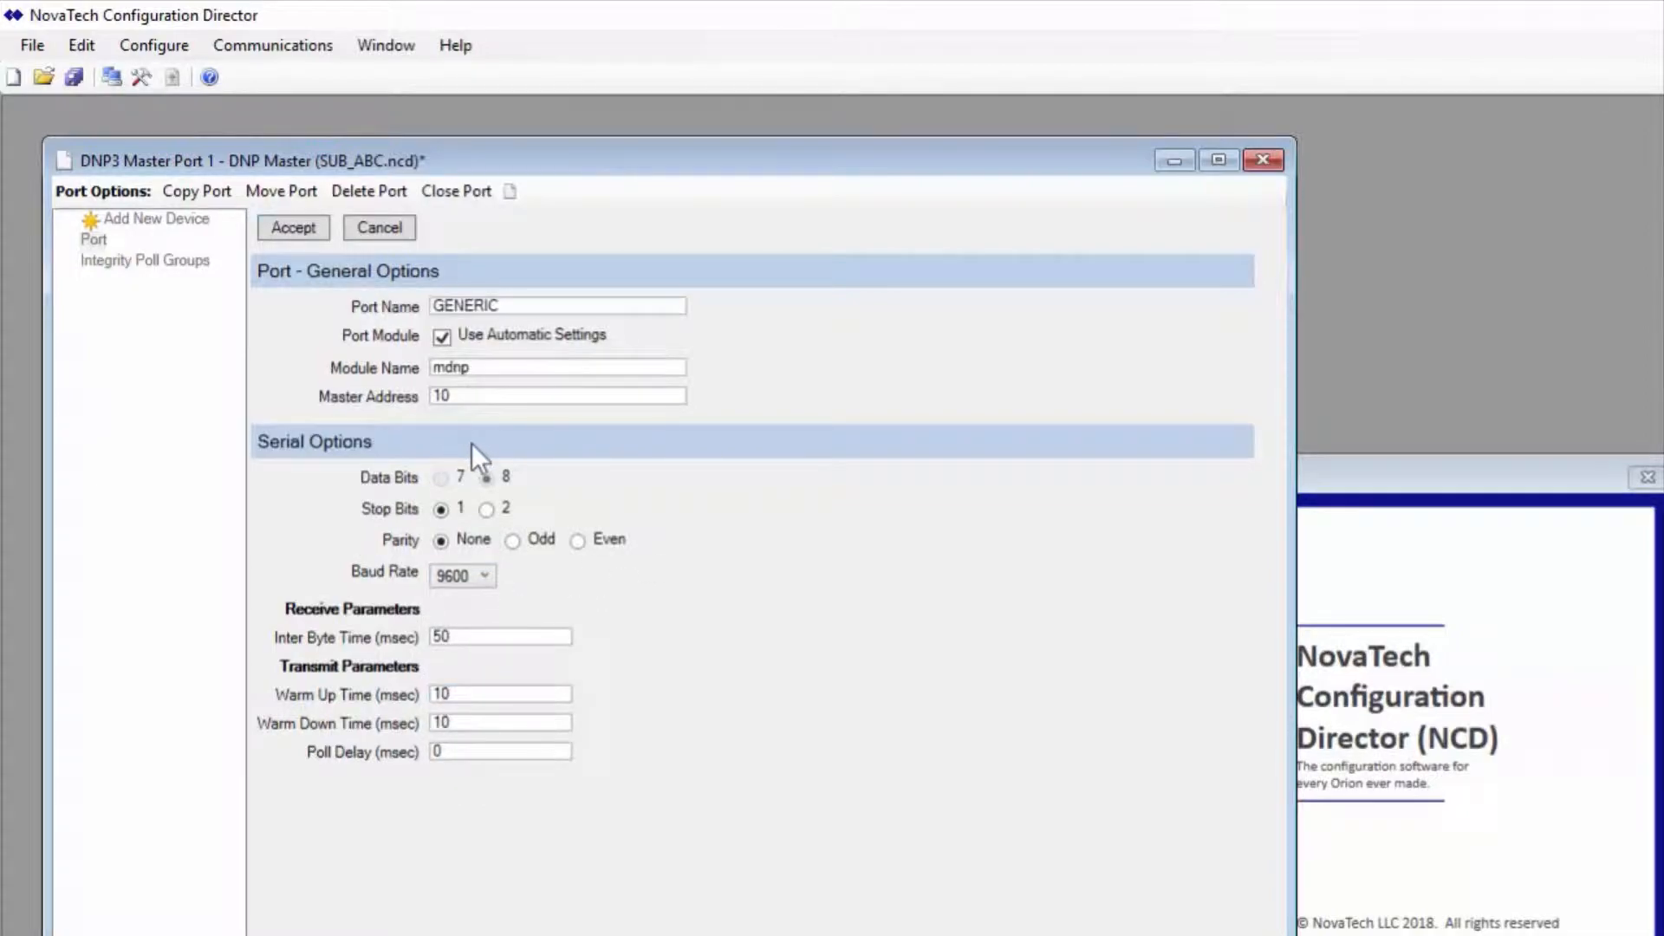
click(296, 226)
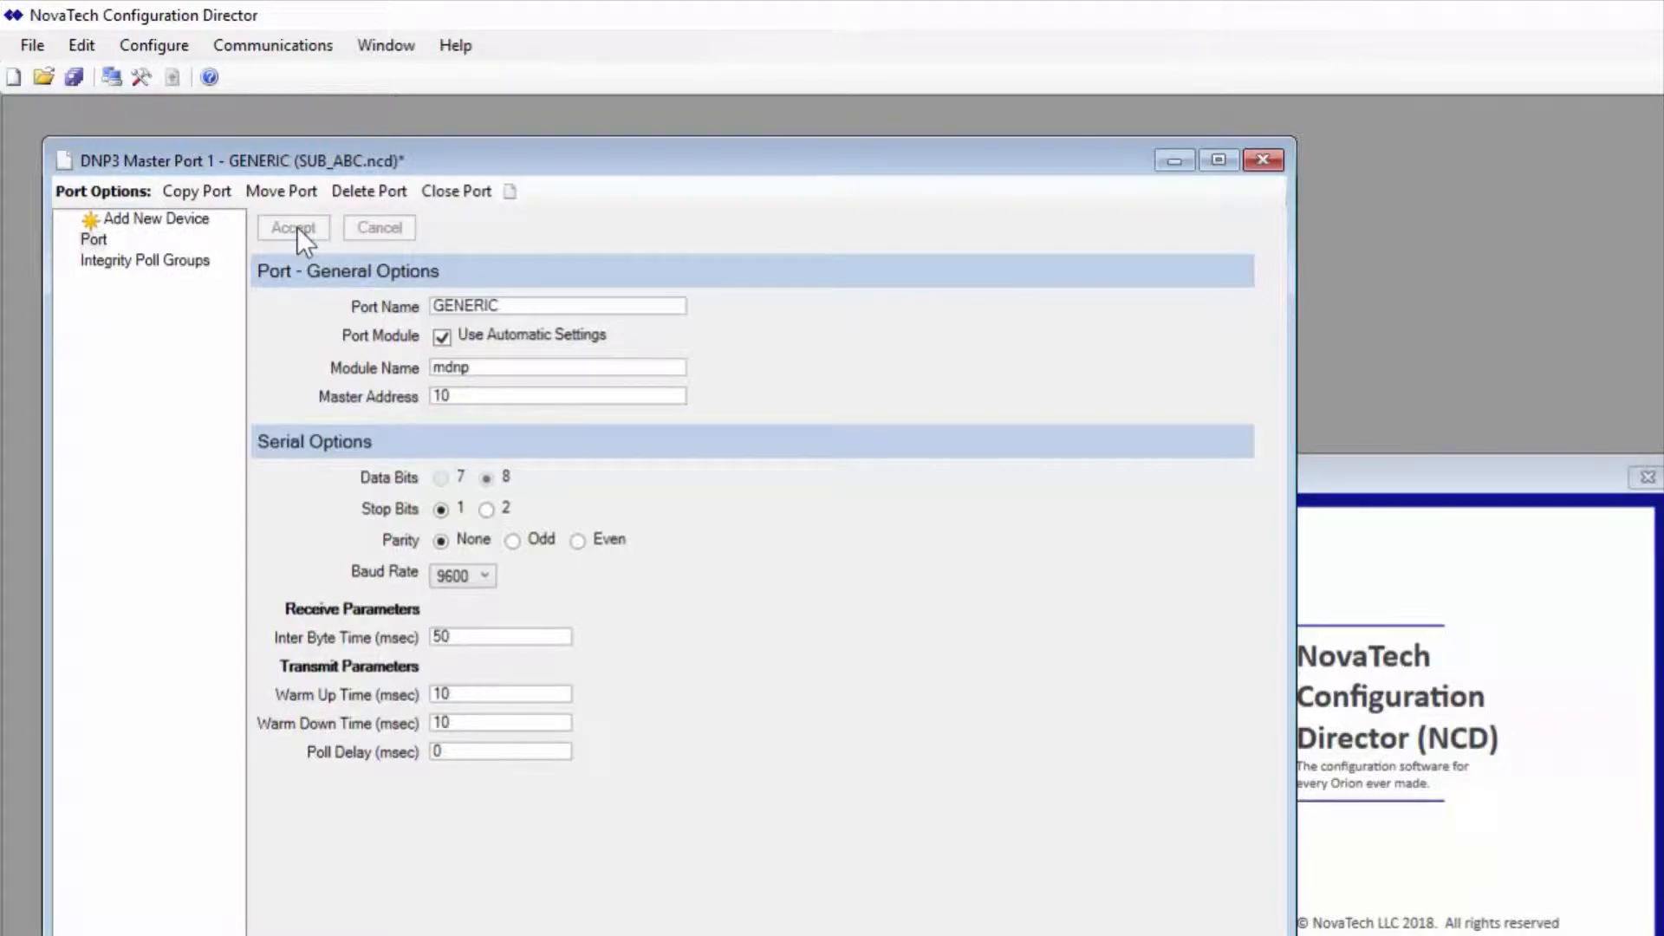
Review the integrity poll groups and add a new device to the GENERIC port with description GENERIC1
click(172, 256)
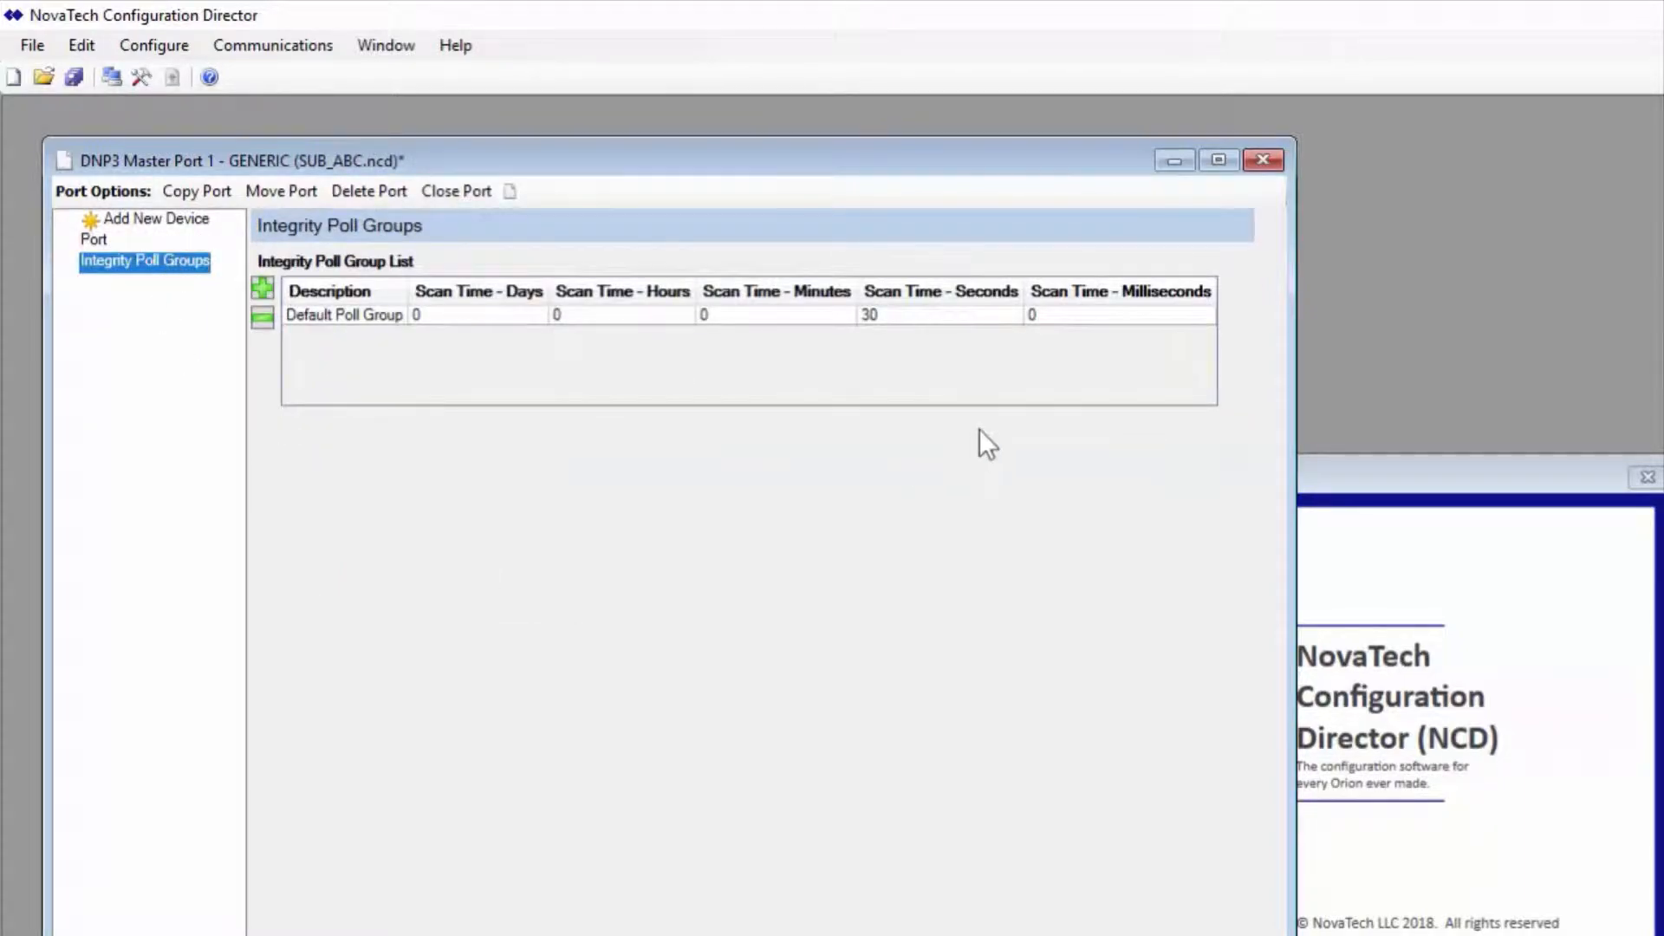
click(175, 223)
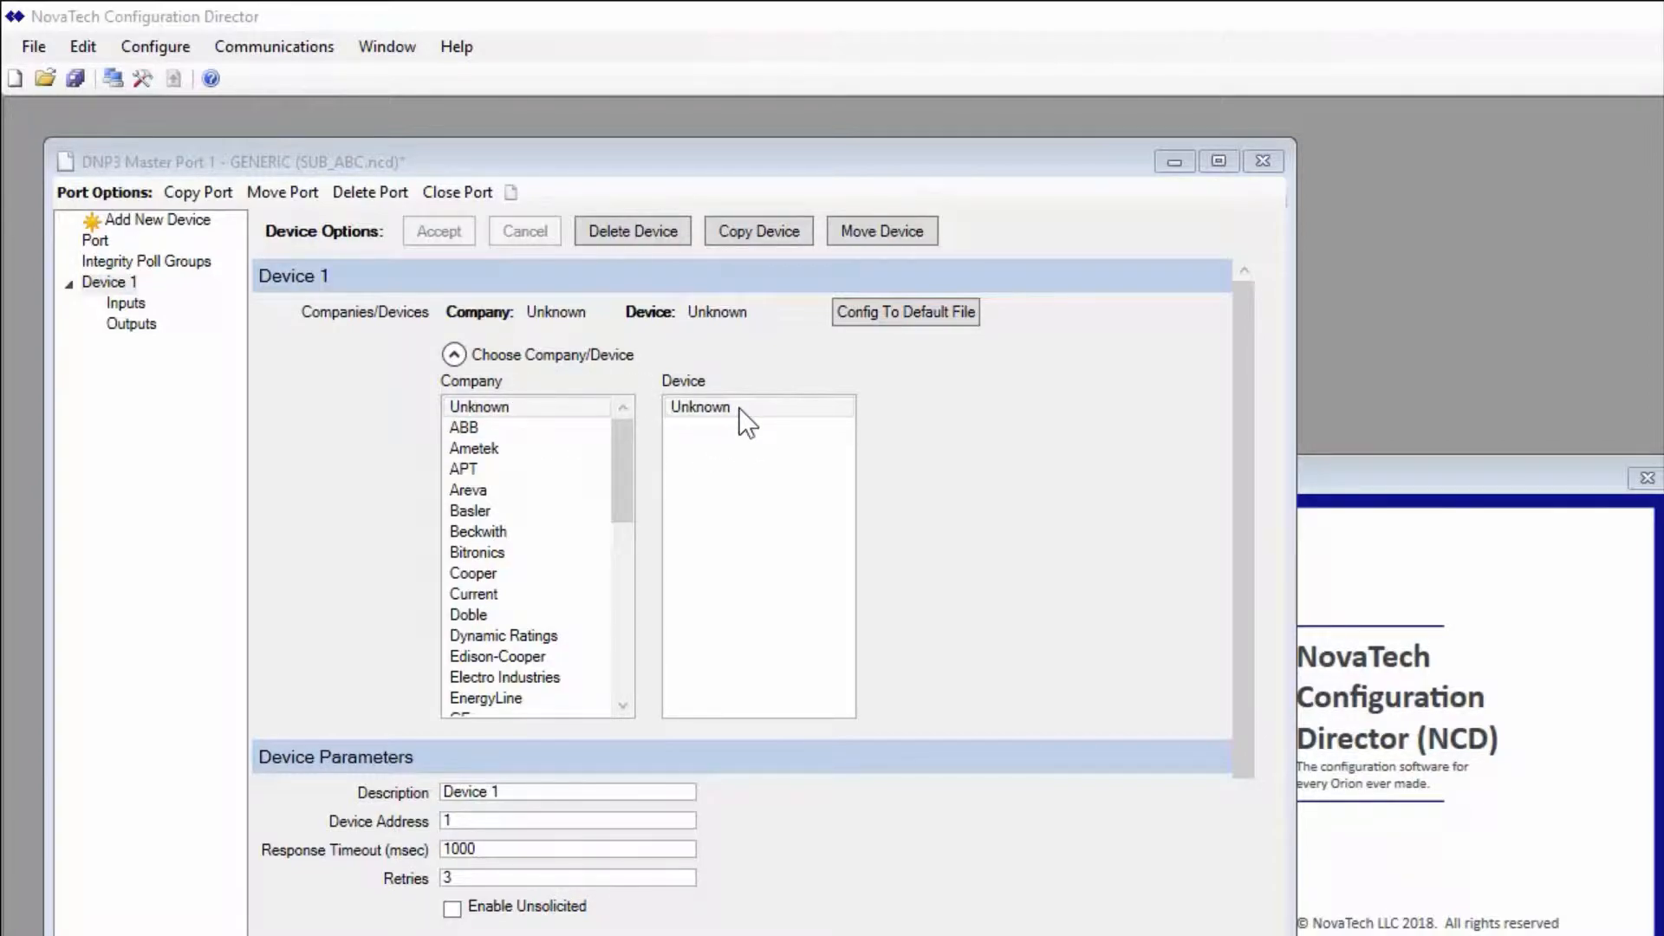
click(575, 802)
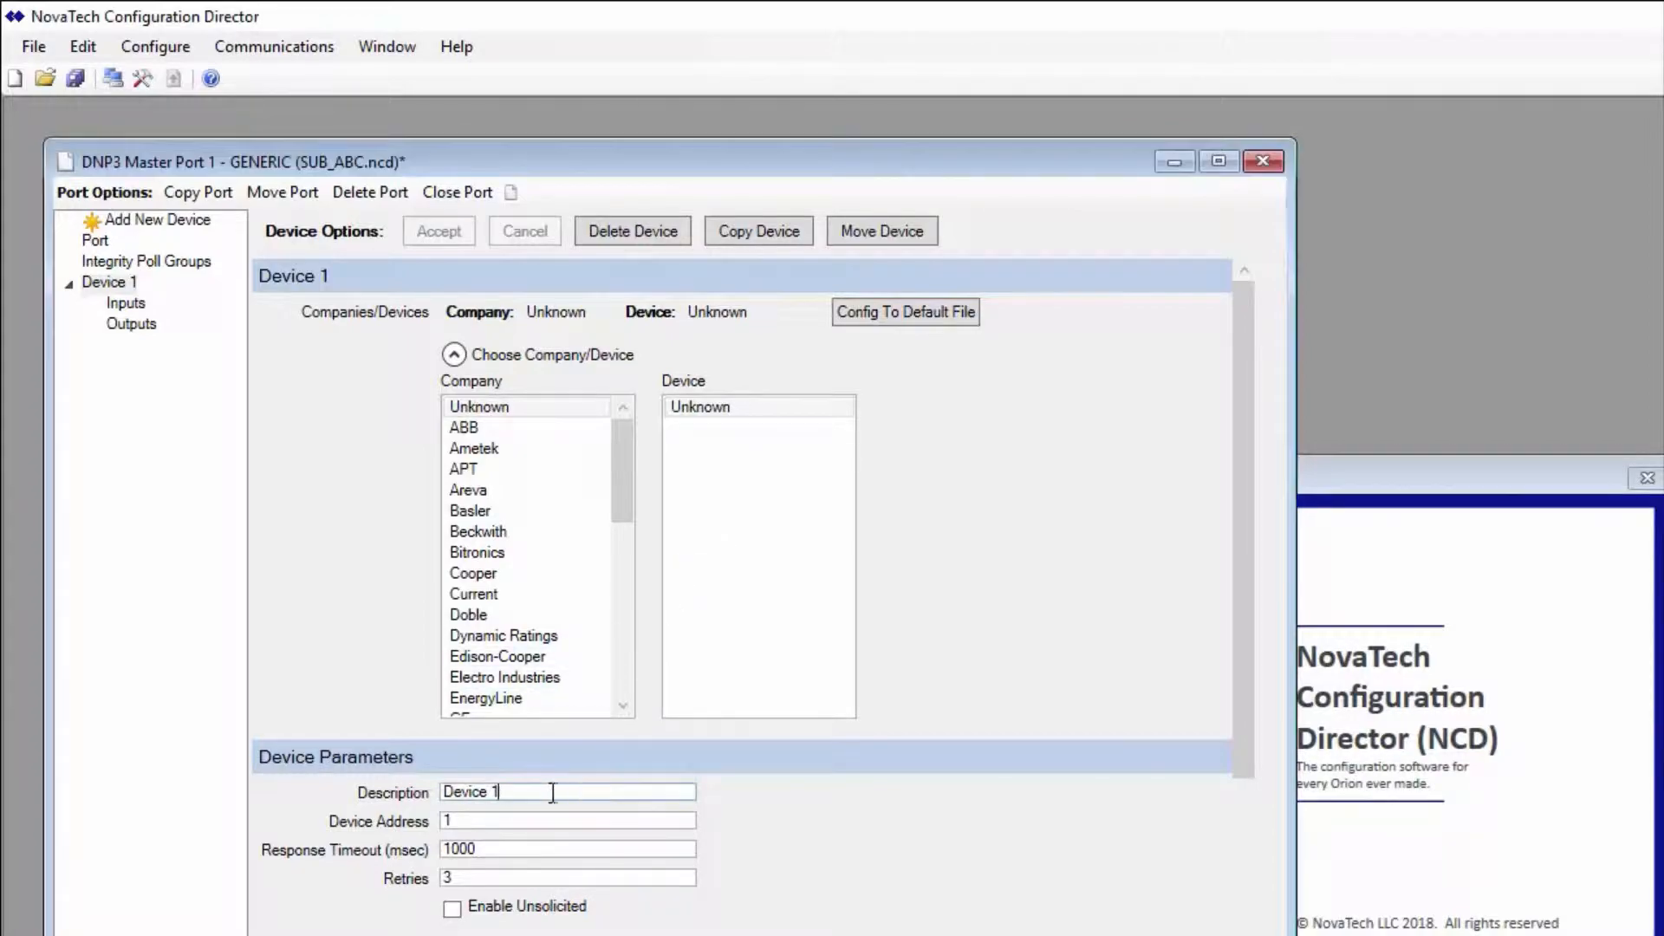
text(GENE)
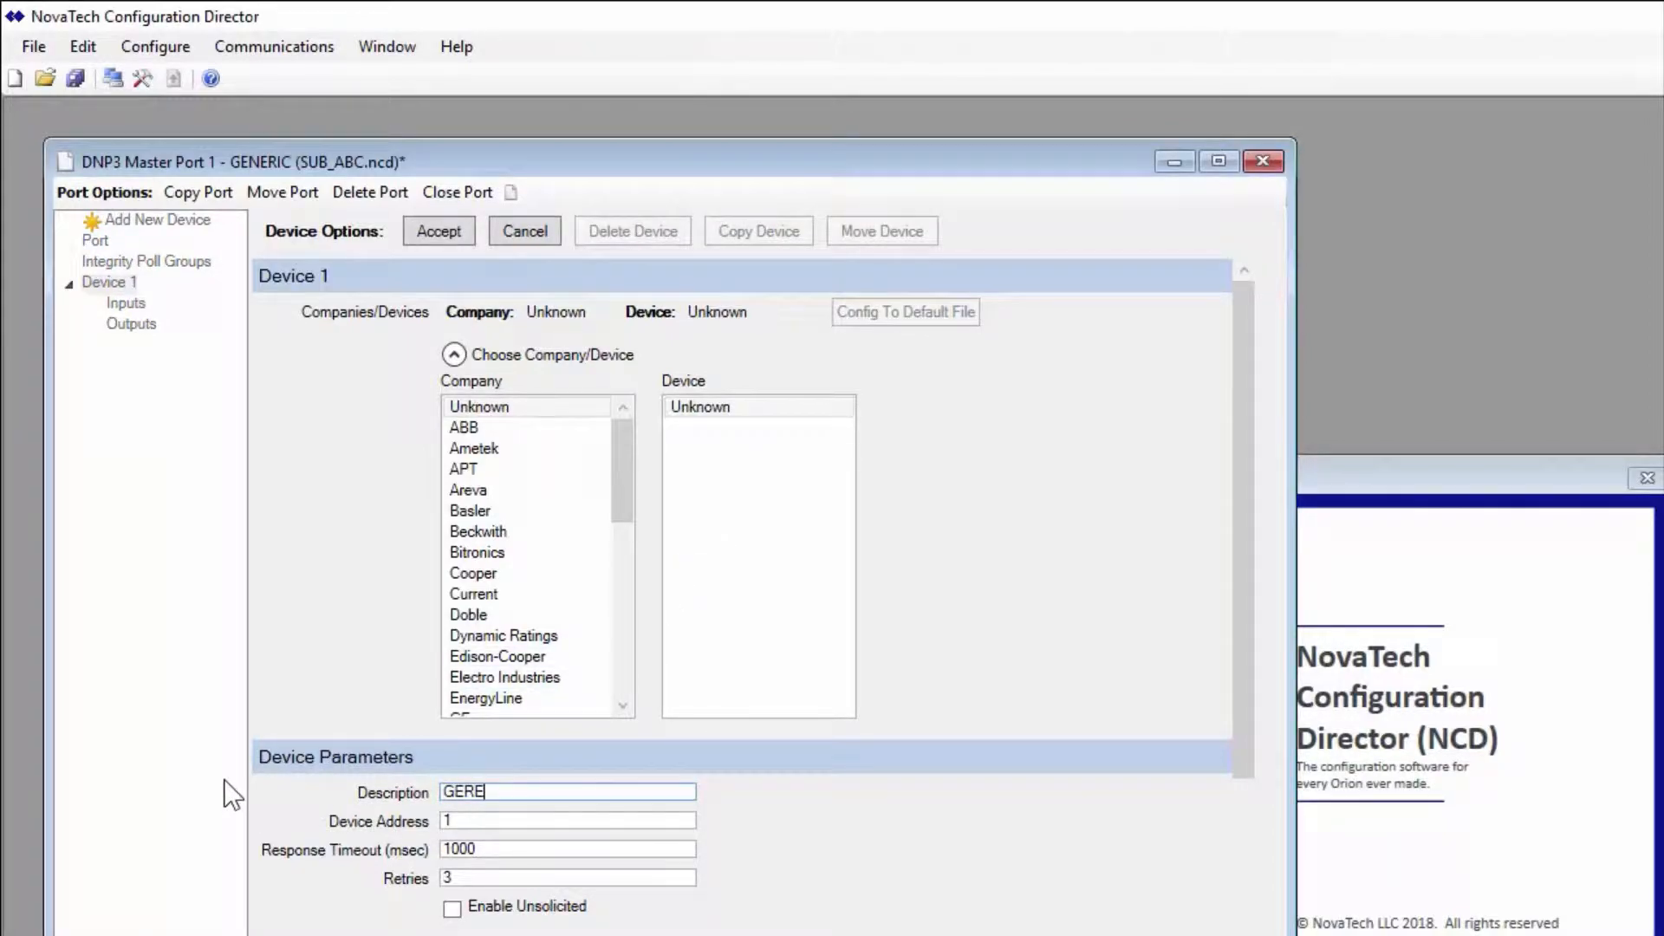
text(1)
Set GENERIC1's device address to 13, look over its read/write parameters and accept the device update
key(Tab)
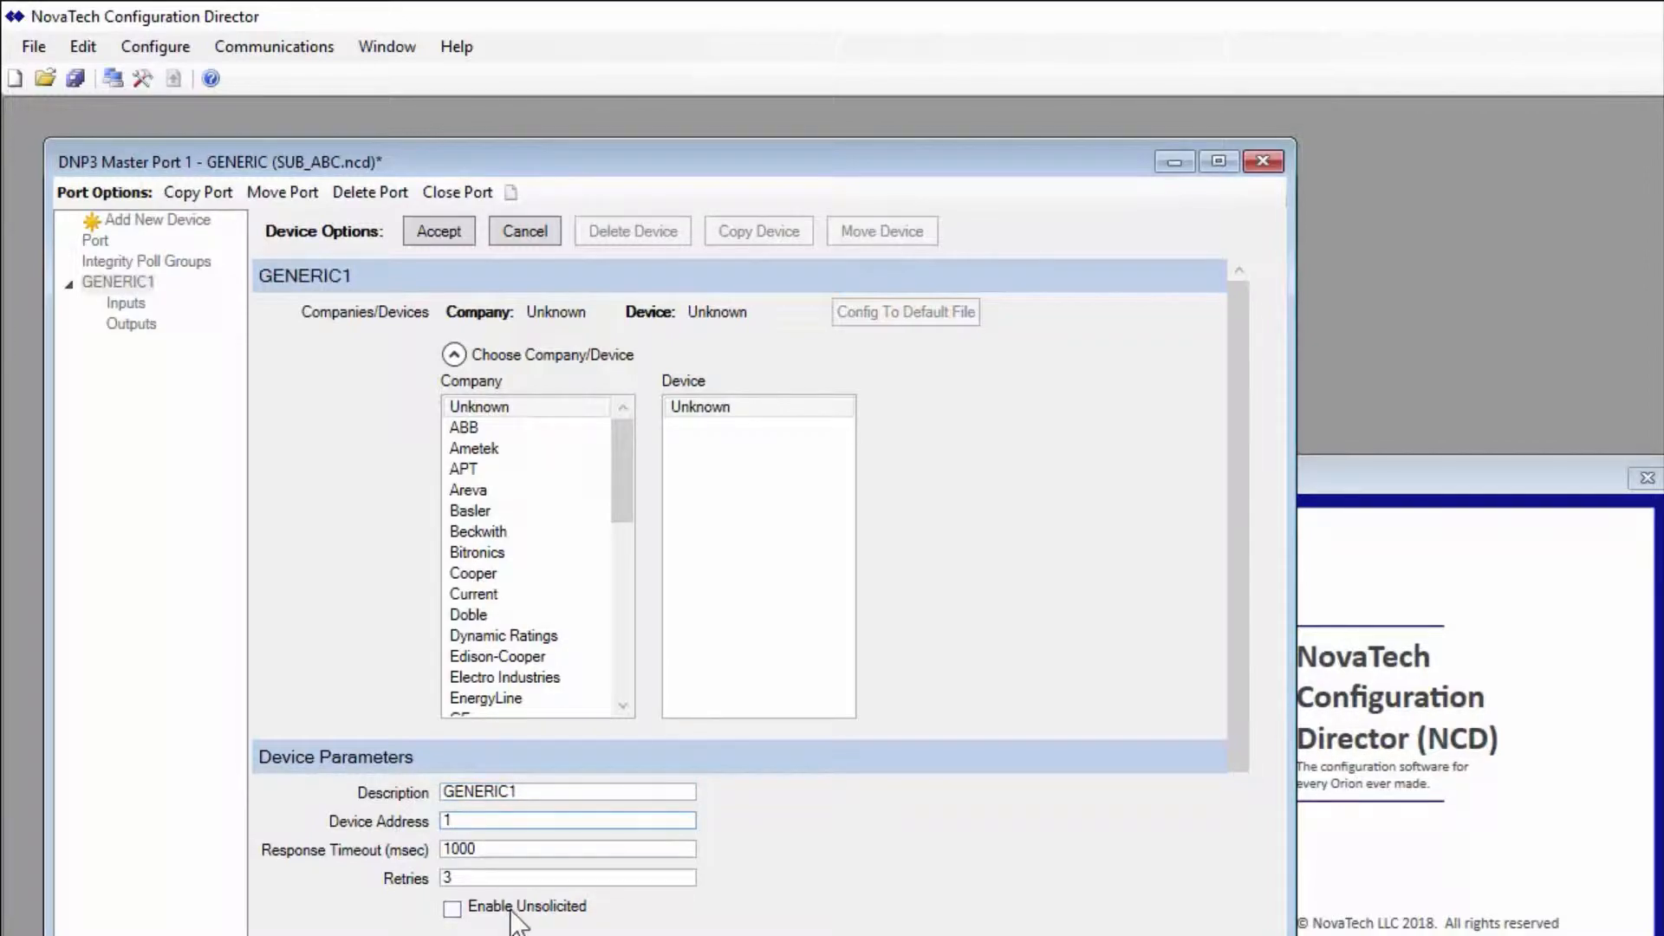
text(3)
scroll(537, 781, down, 3)
scroll(537, 782, down, 2)
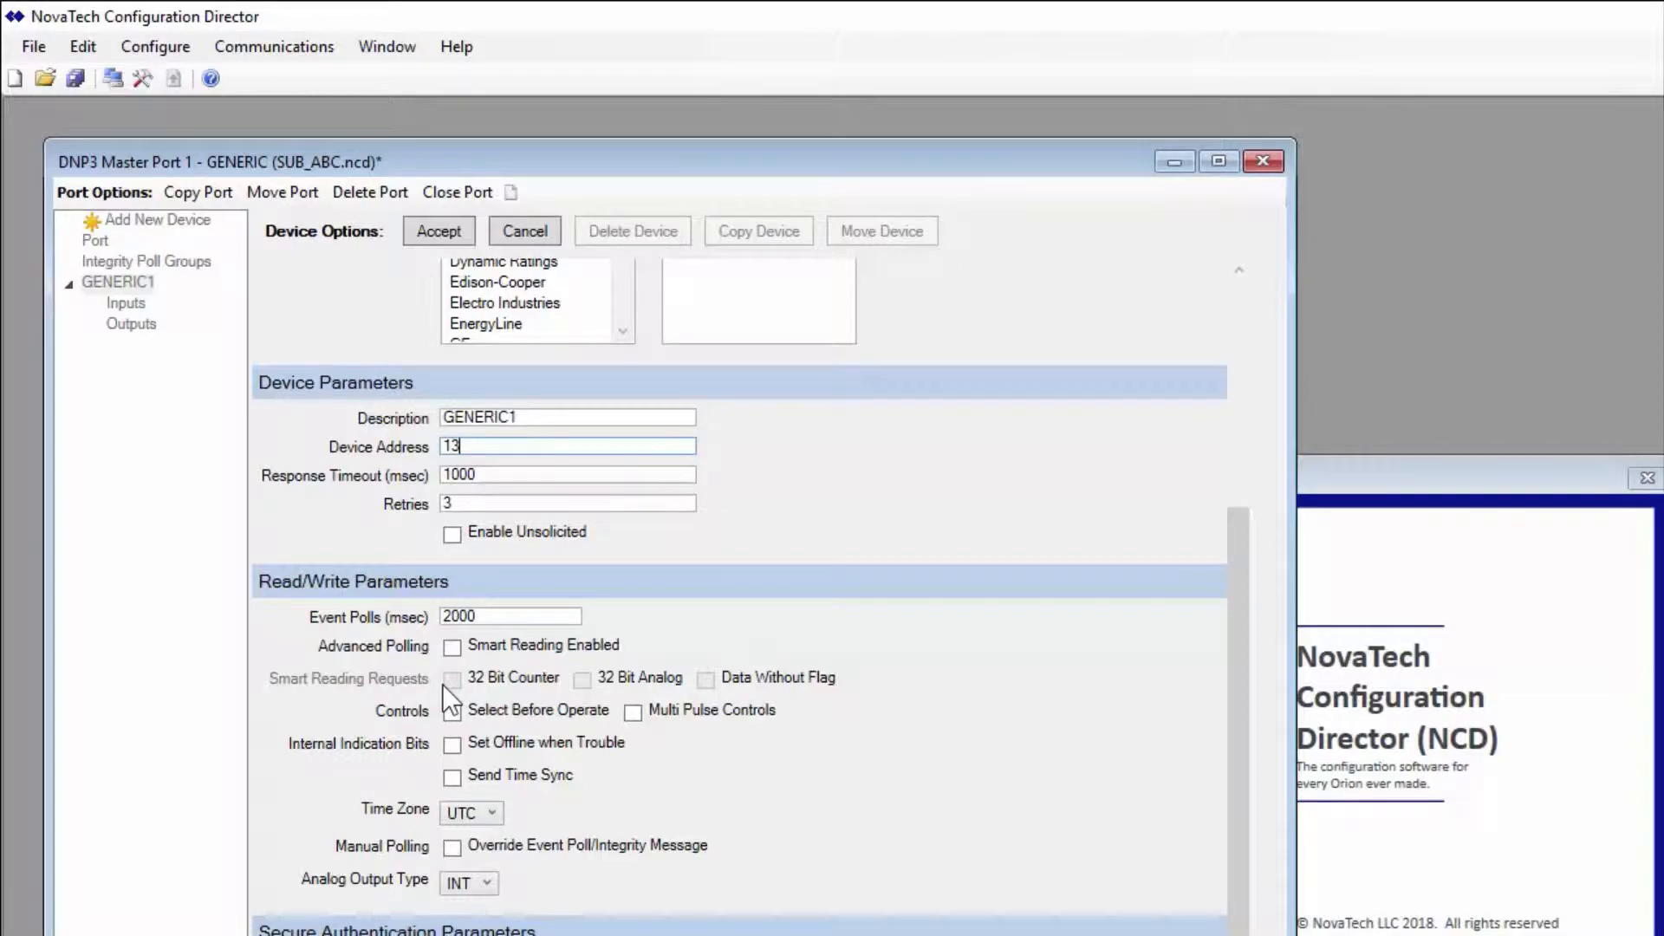
scroll(442, 683, up, 6)
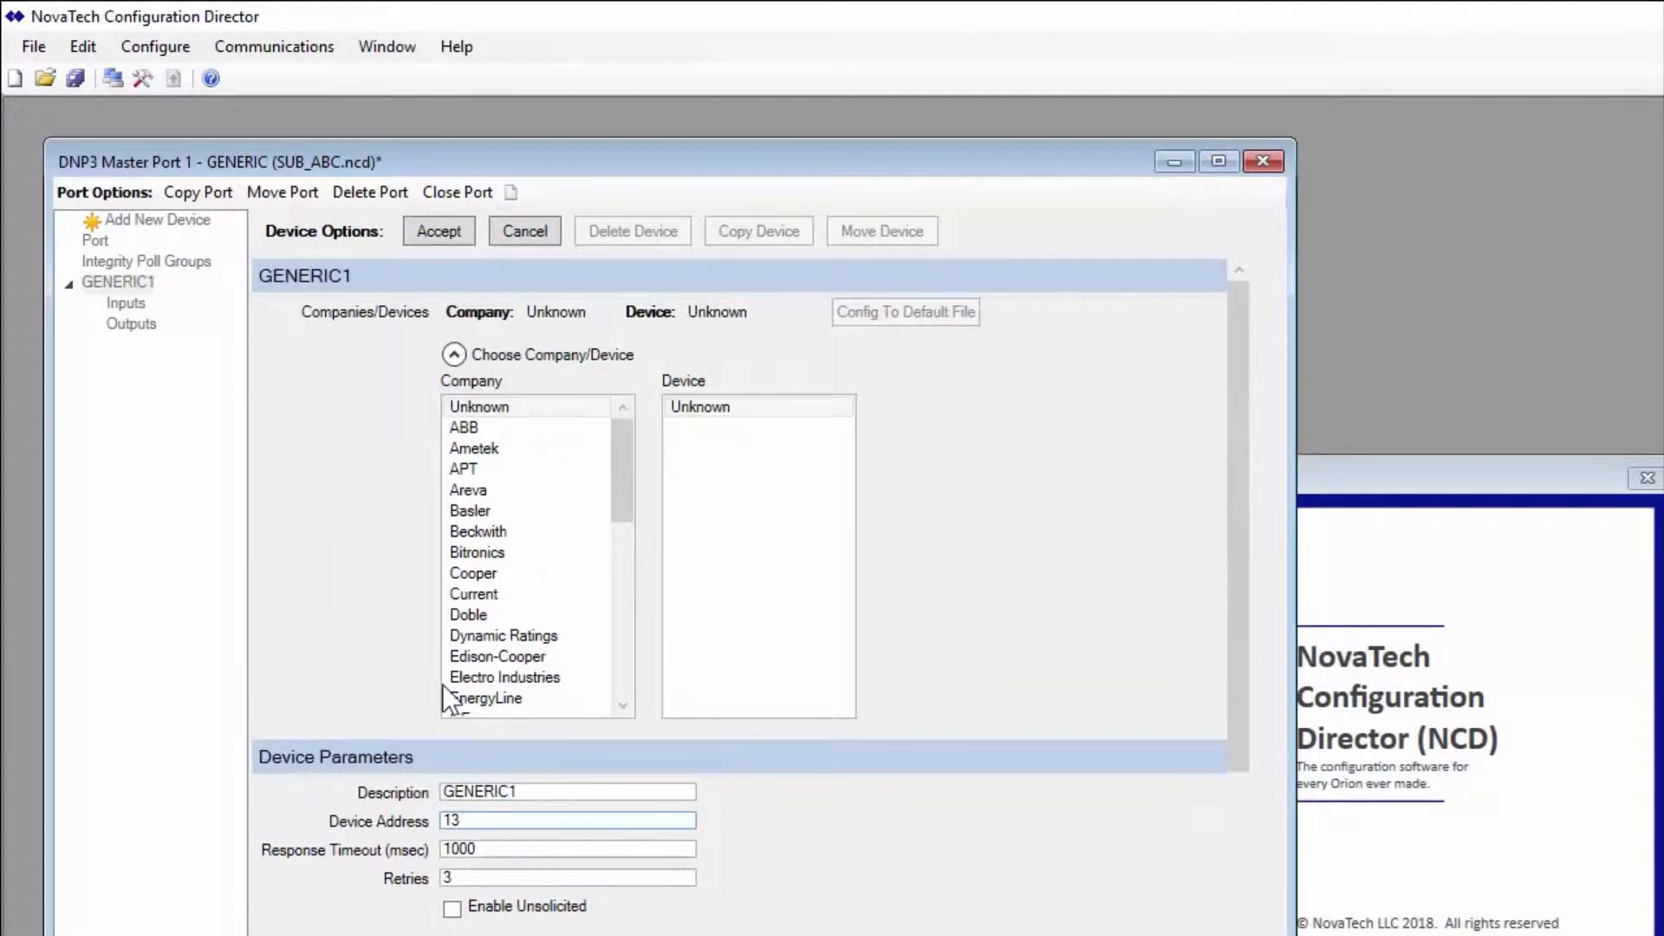
click(440, 228)
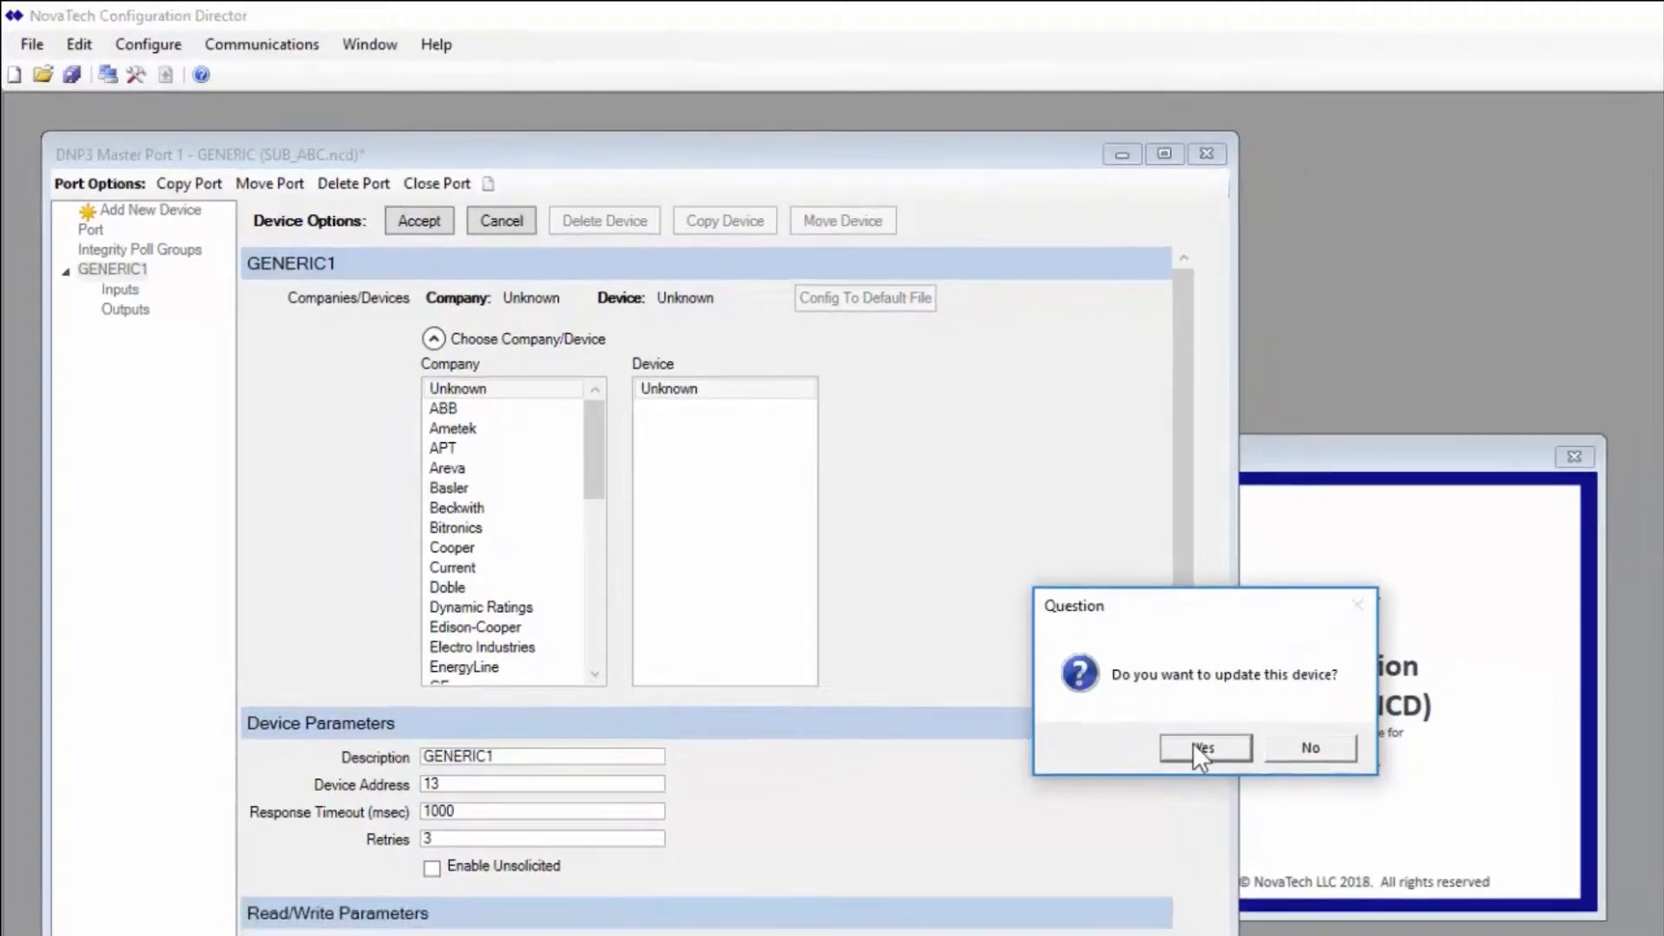
click(1255, 782)
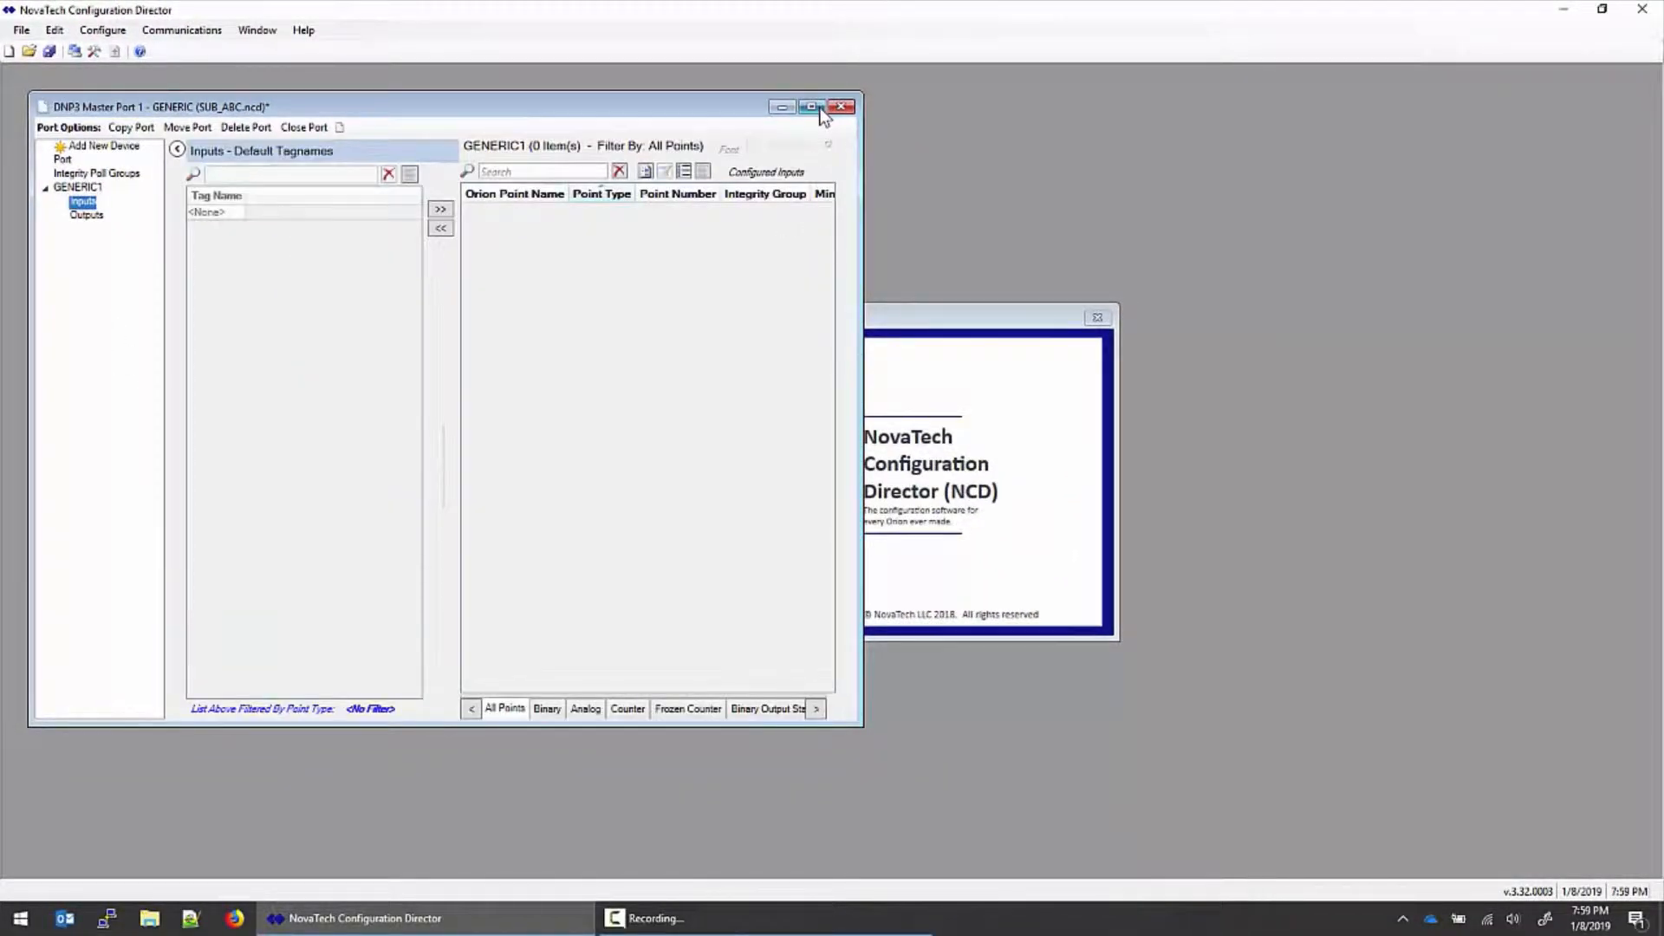
Maximize the port window and add two binary input points named POINT1 and POINT2 to GENERIC1
click(818, 108)
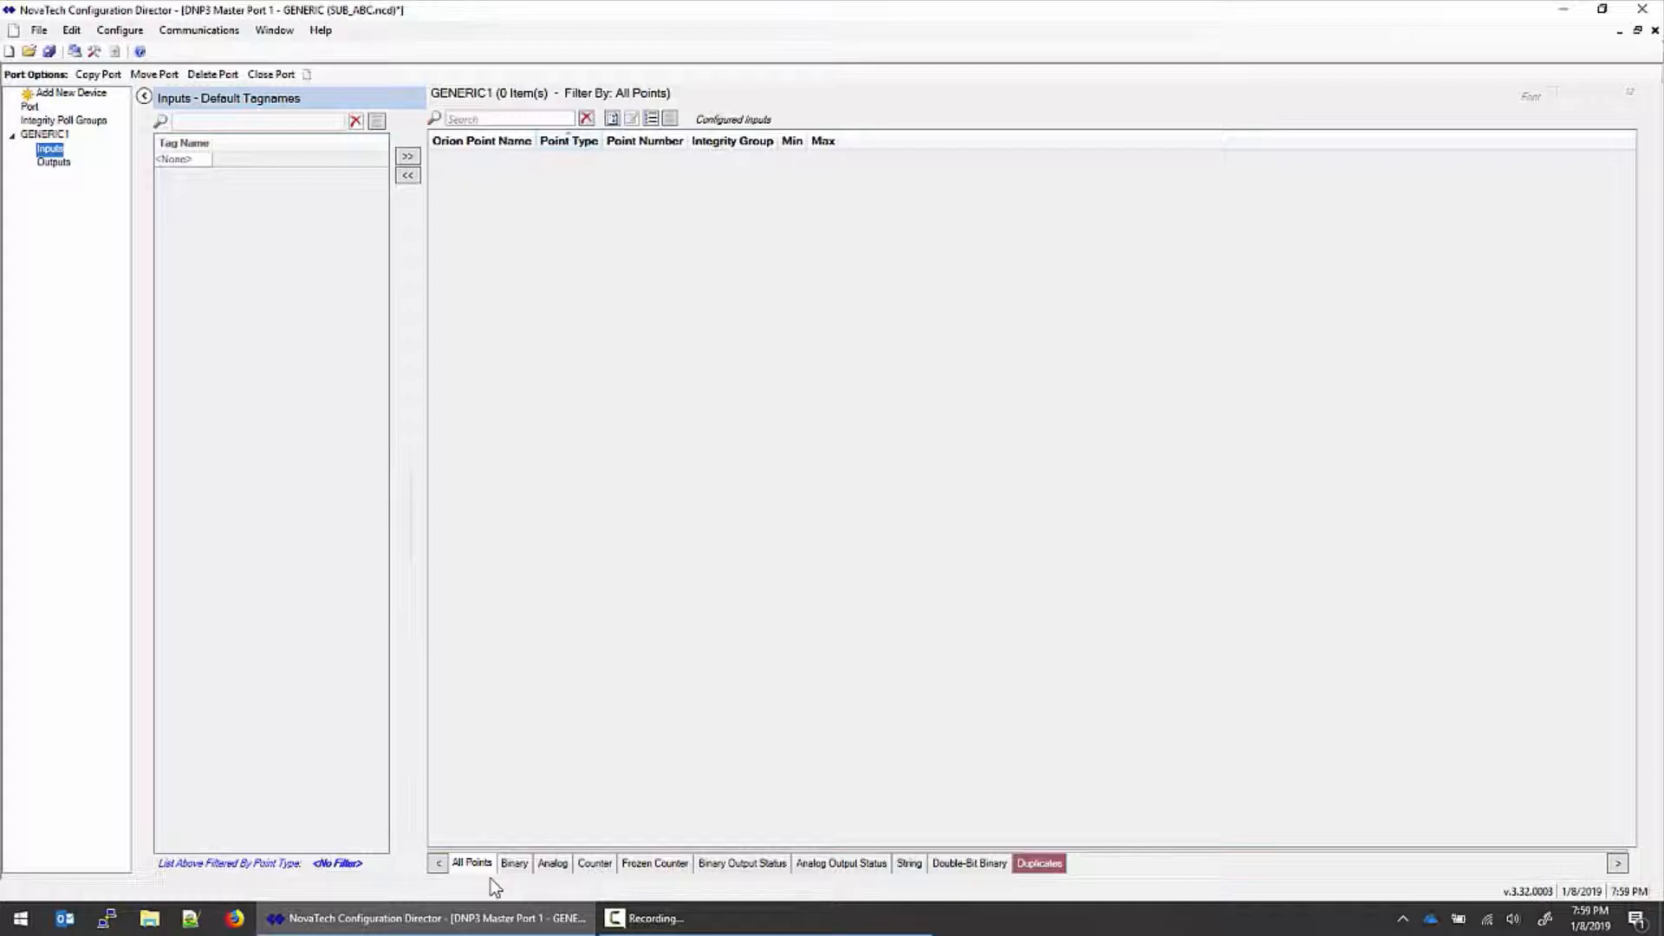
click(512, 867)
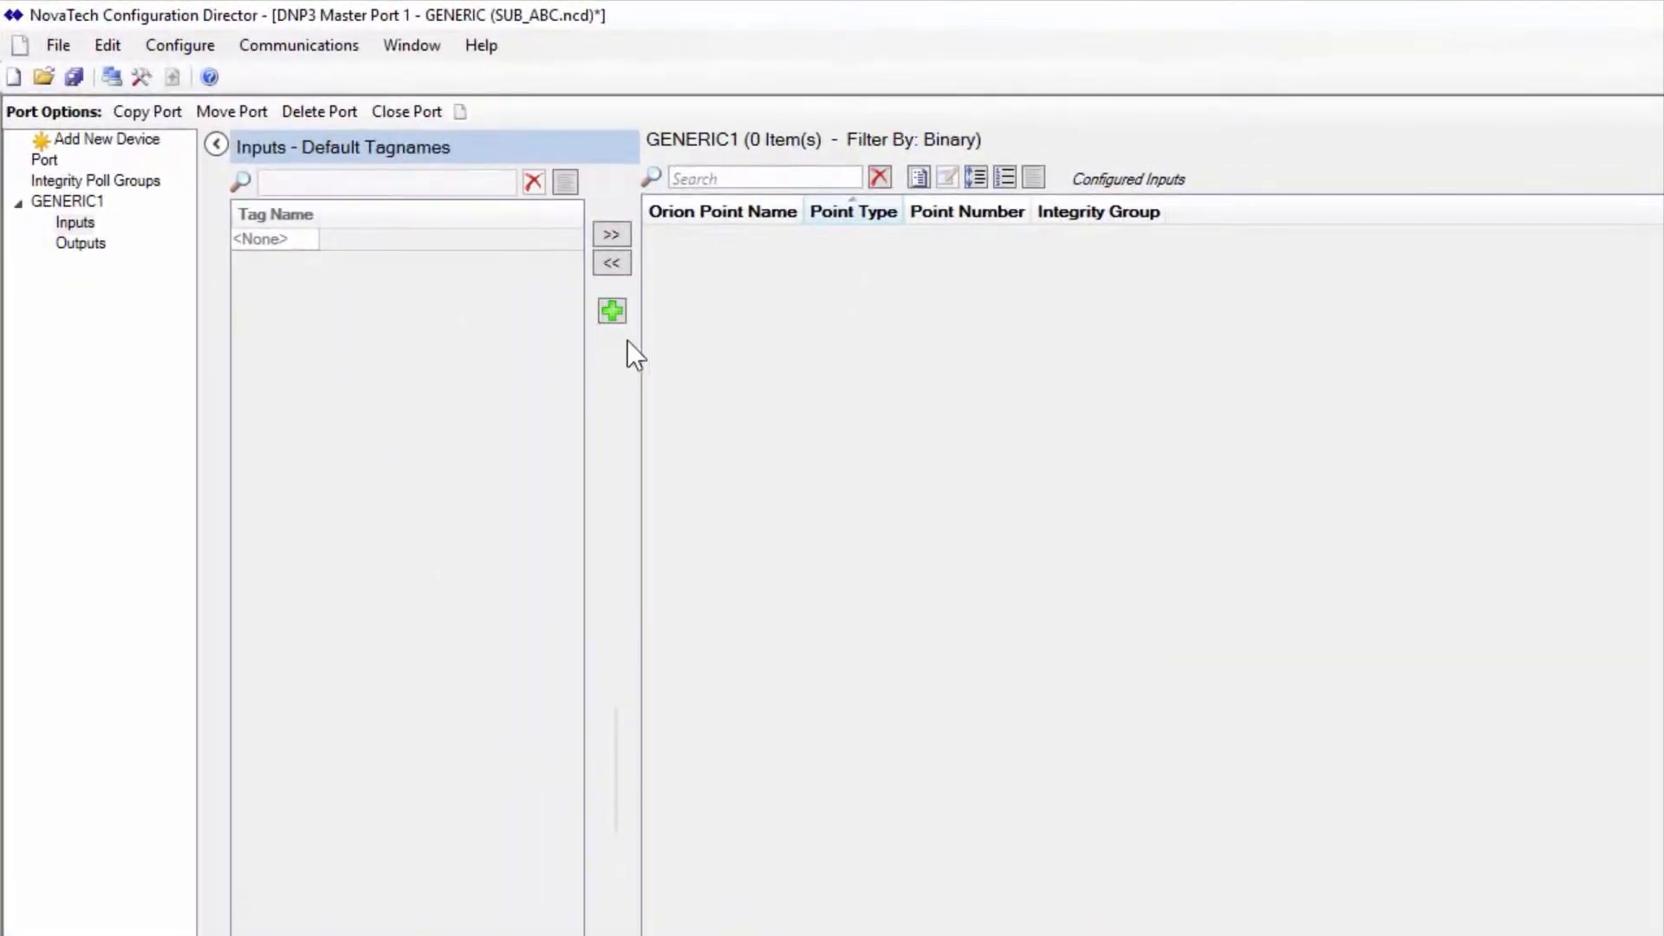
click(618, 317)
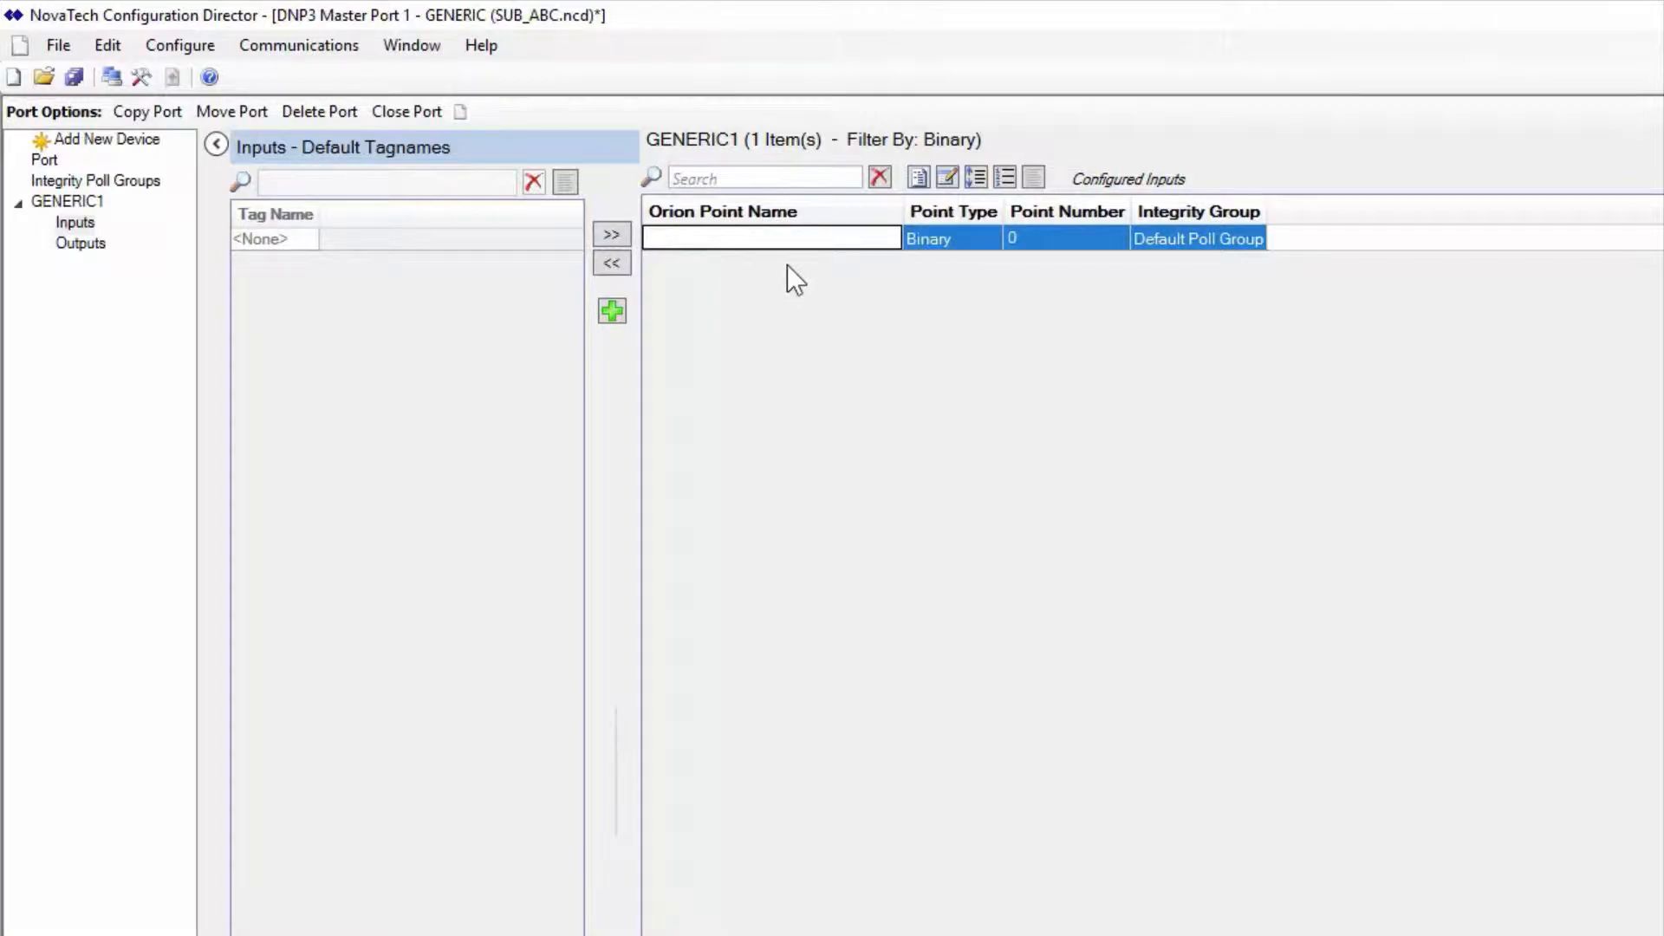
text(POINT1)
click(607, 311)
text(POINT2)
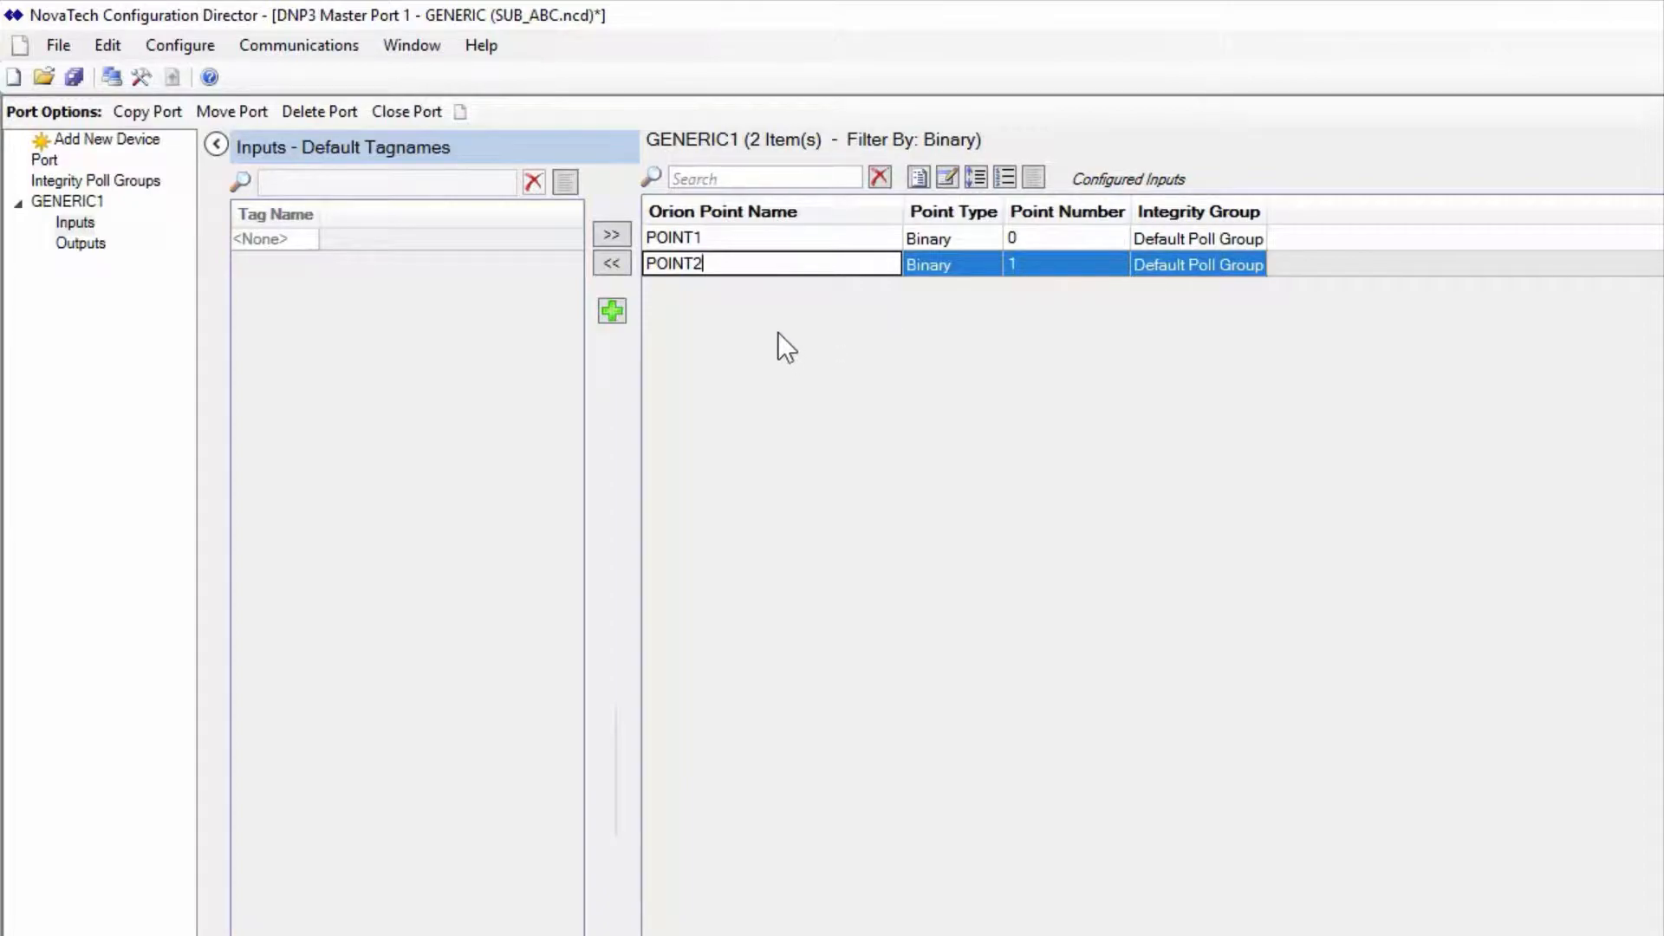
key(Return)
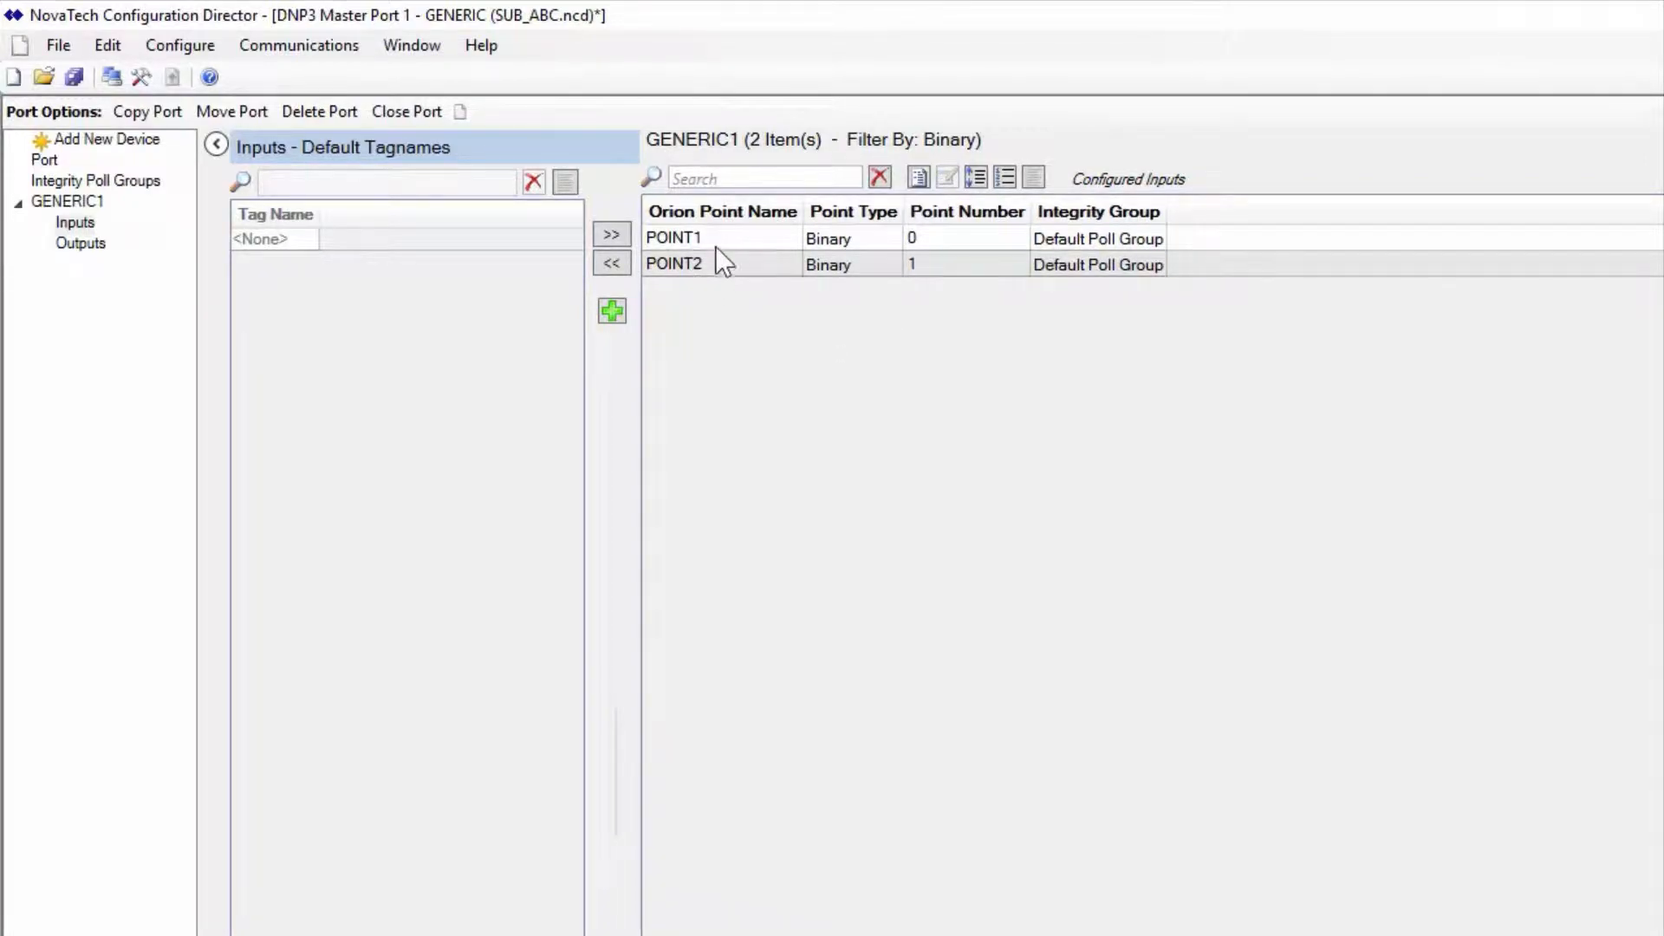
Create a block of 10 points using binary input POINT2 as the base point
right_click(714, 263)
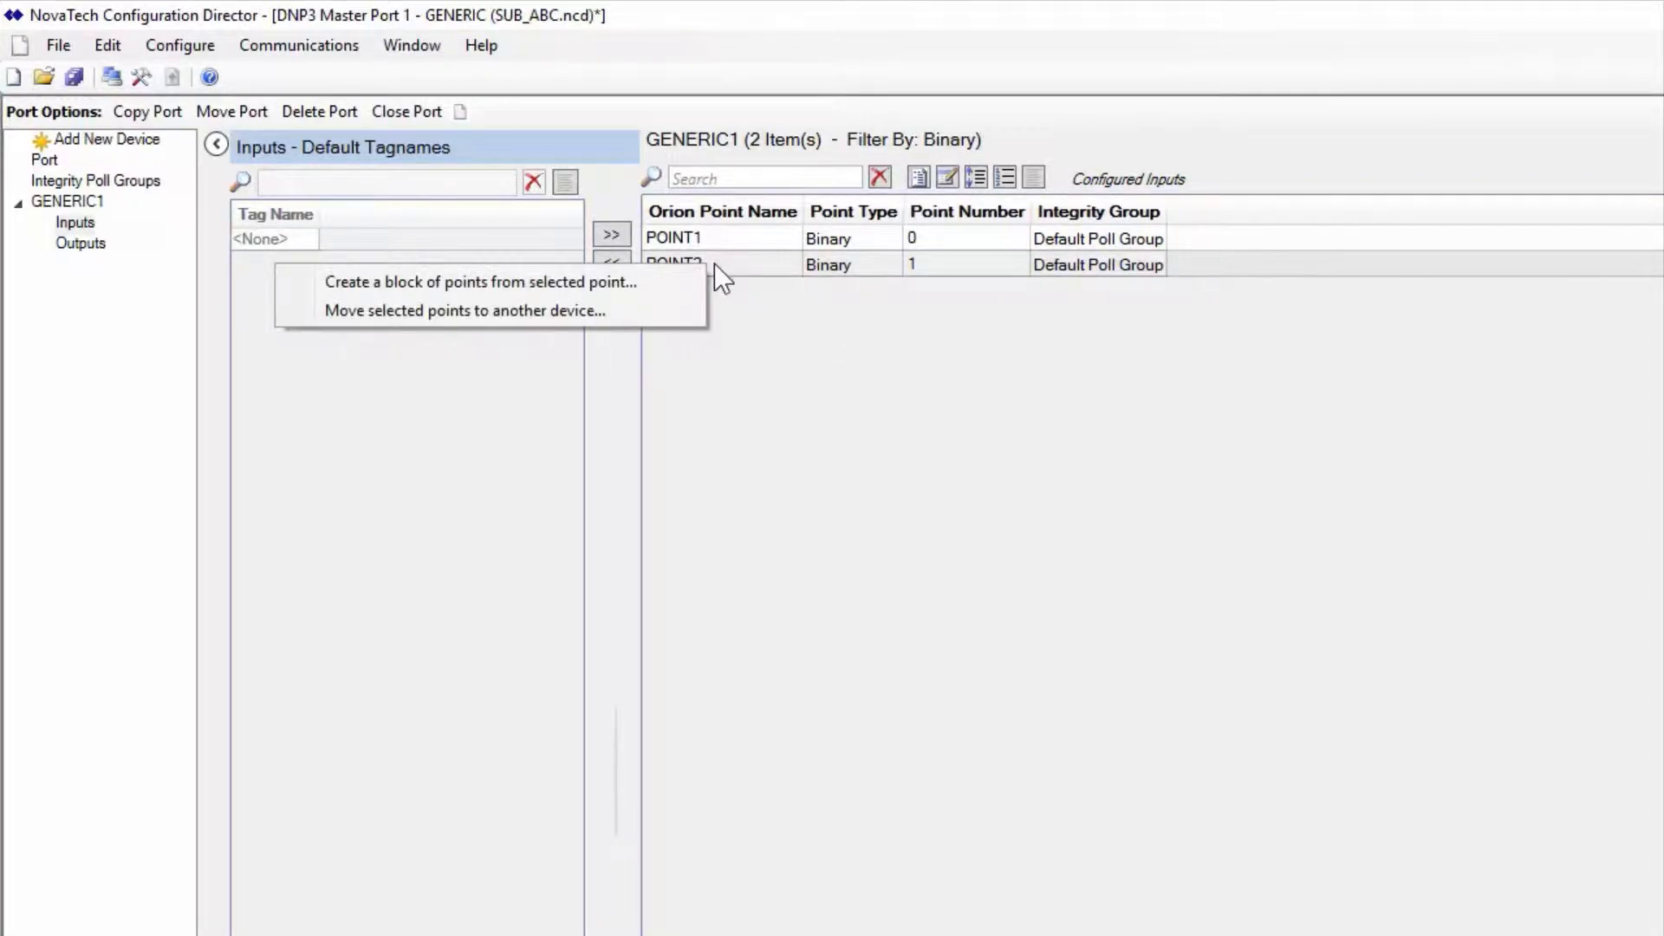
click(611, 286)
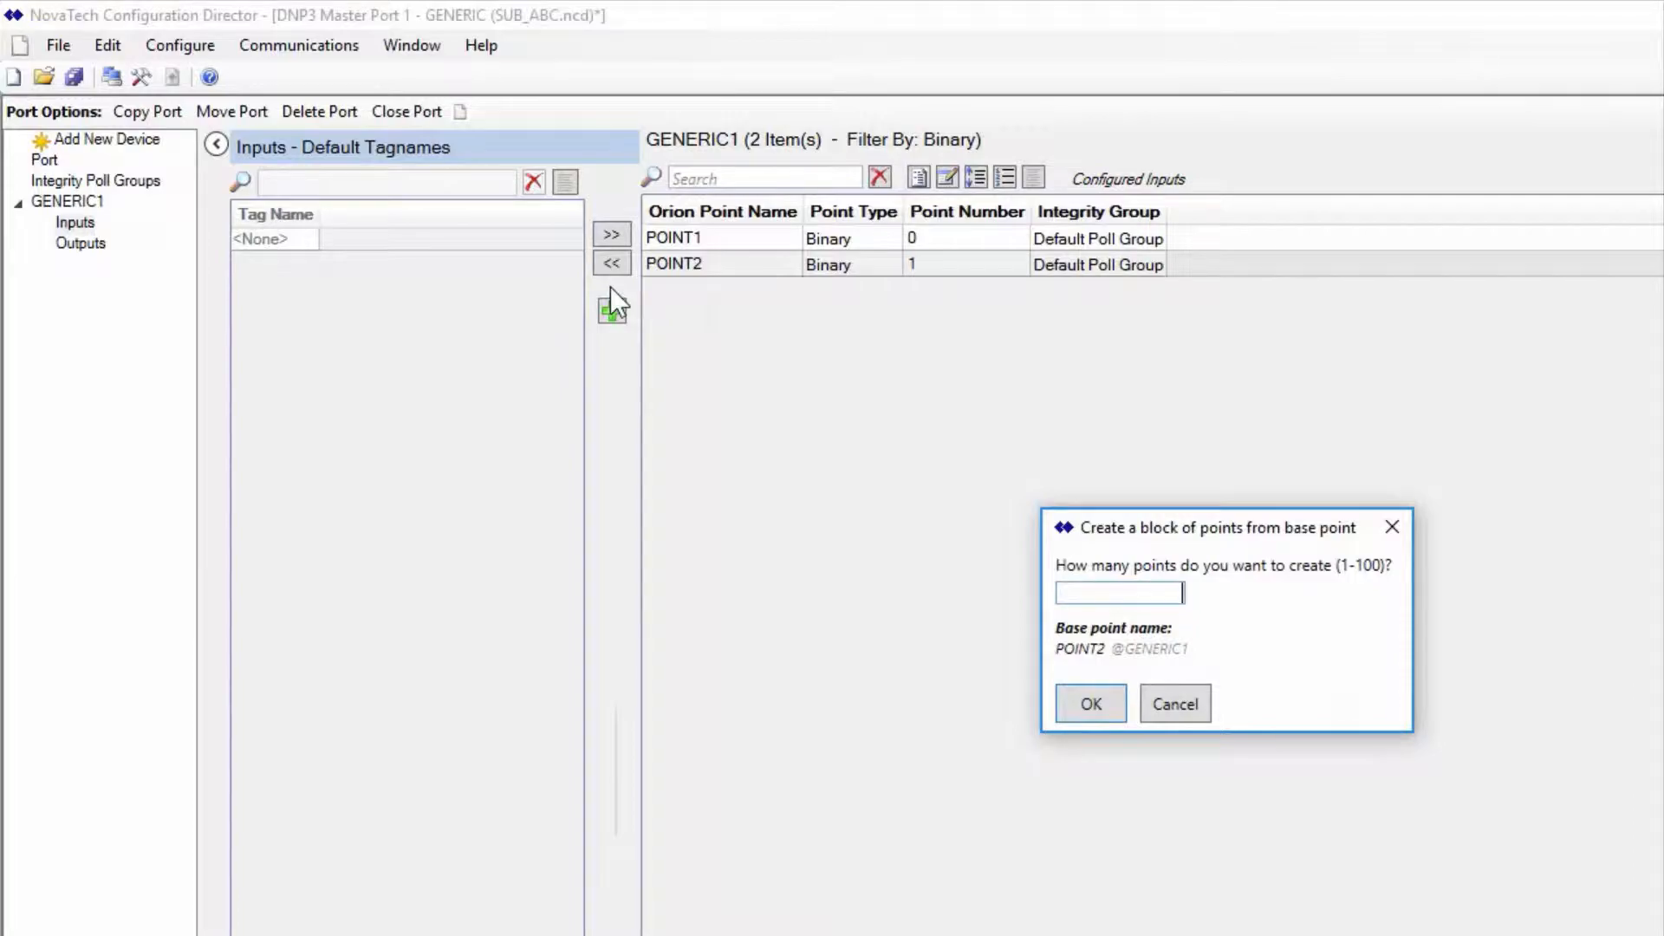
text(10)
click(1090, 704)
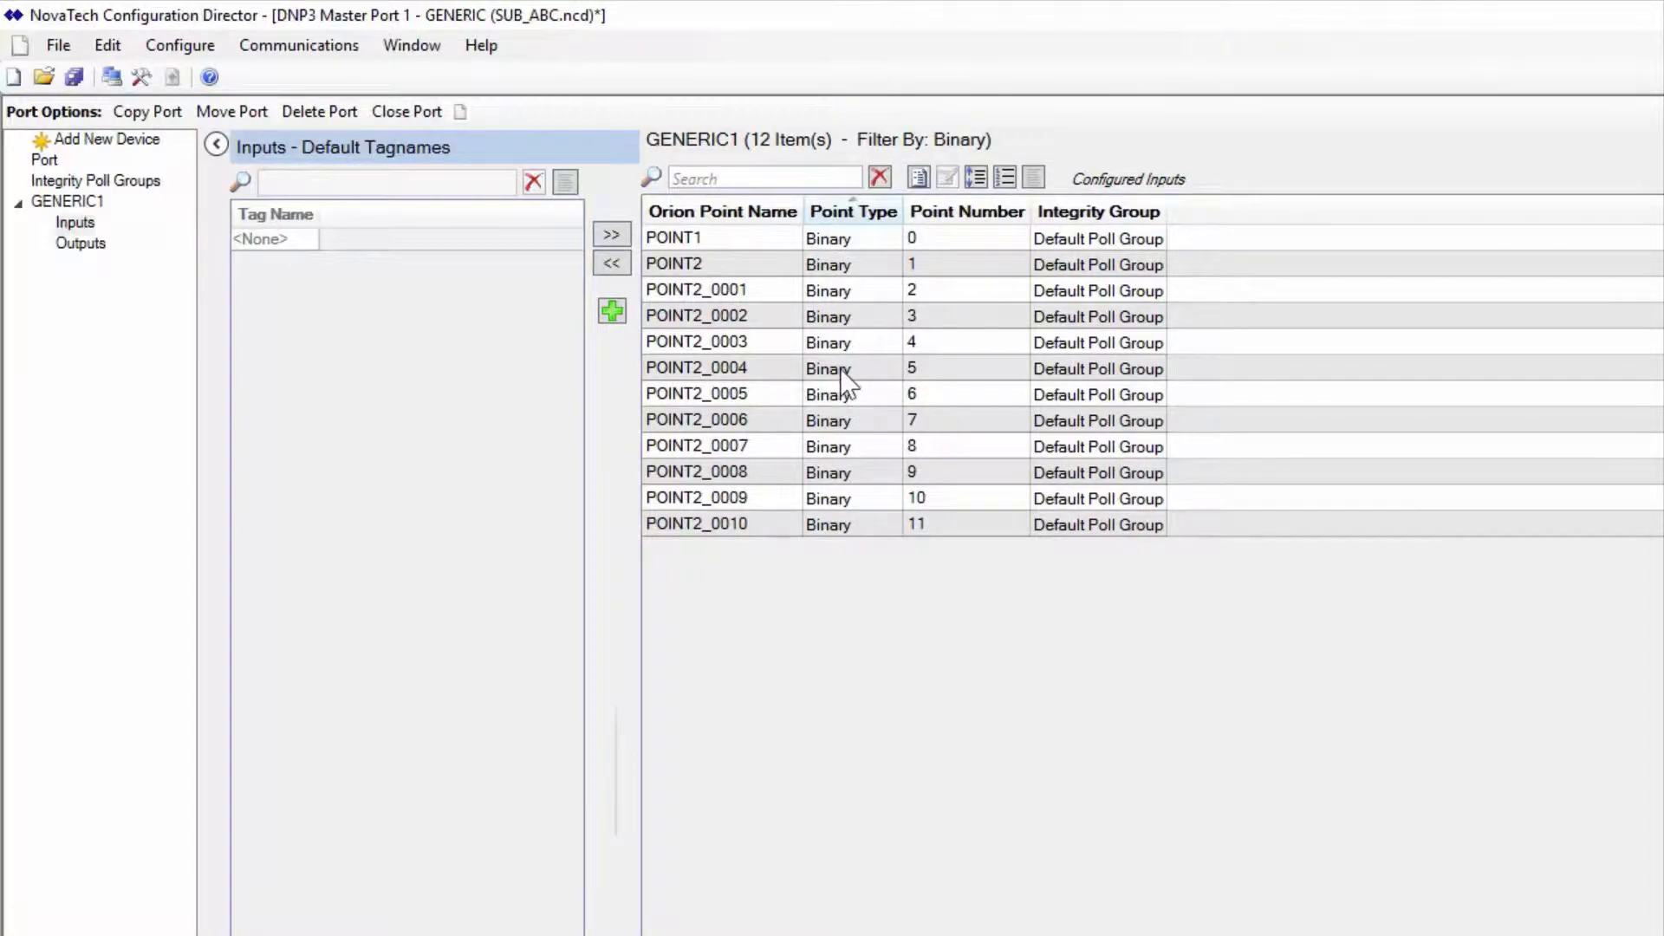
Remove the points POINT2_0001 through POINT2_0010 from GENERIC1's configured binary inputs
click(710, 293)
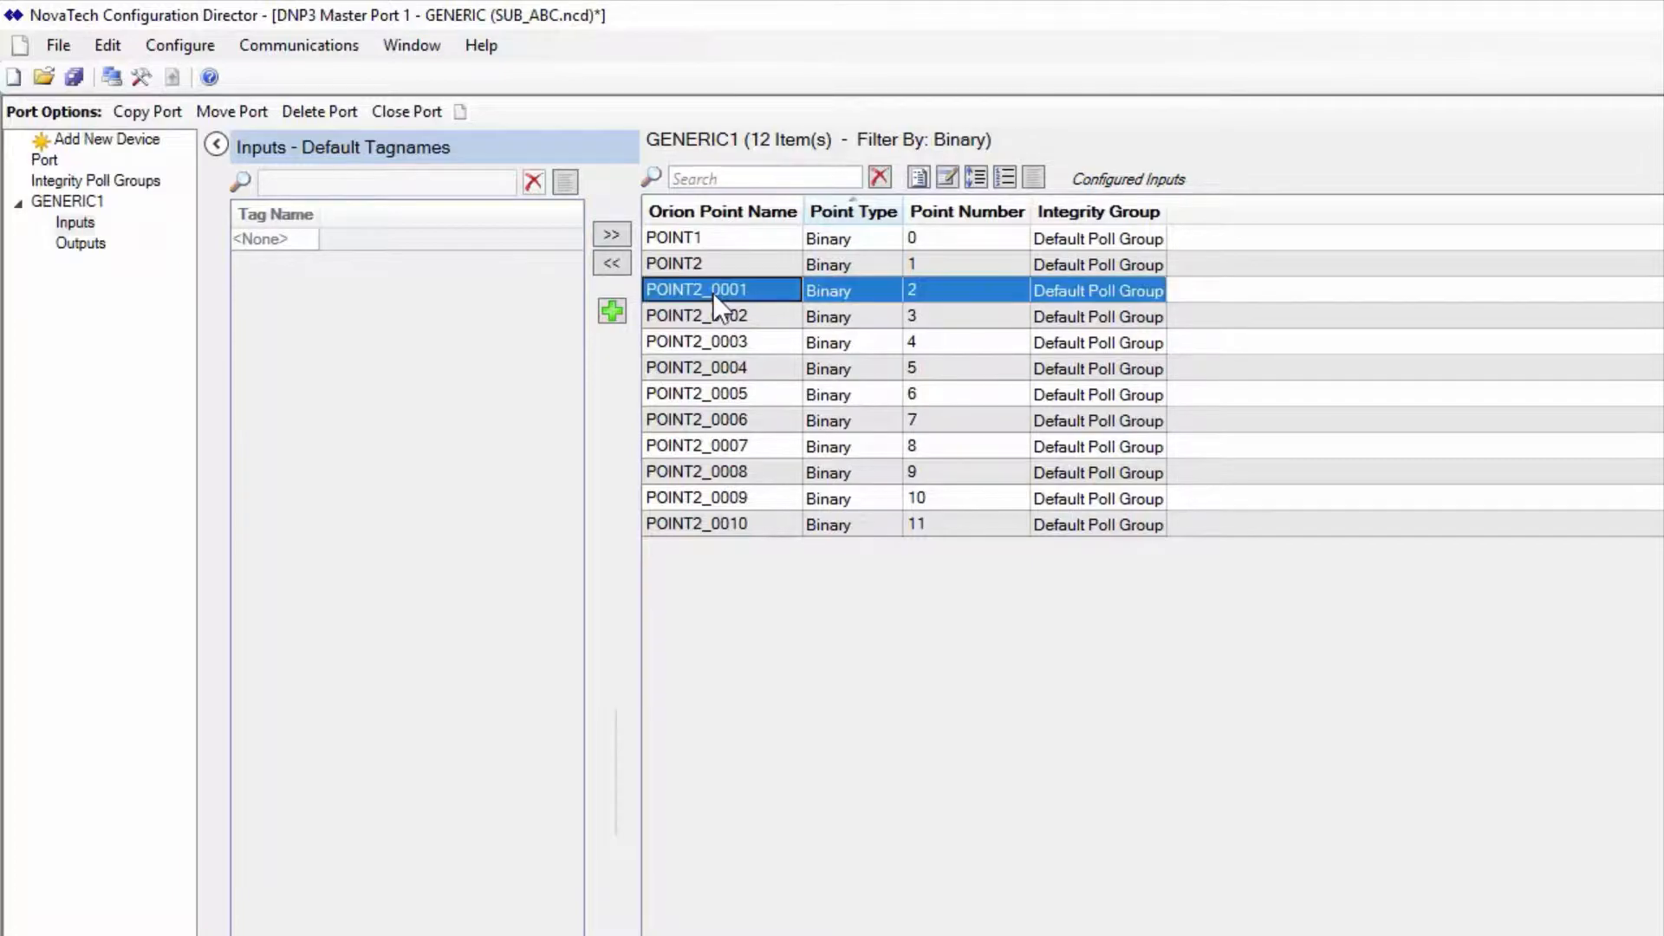
shift+click(736, 526)
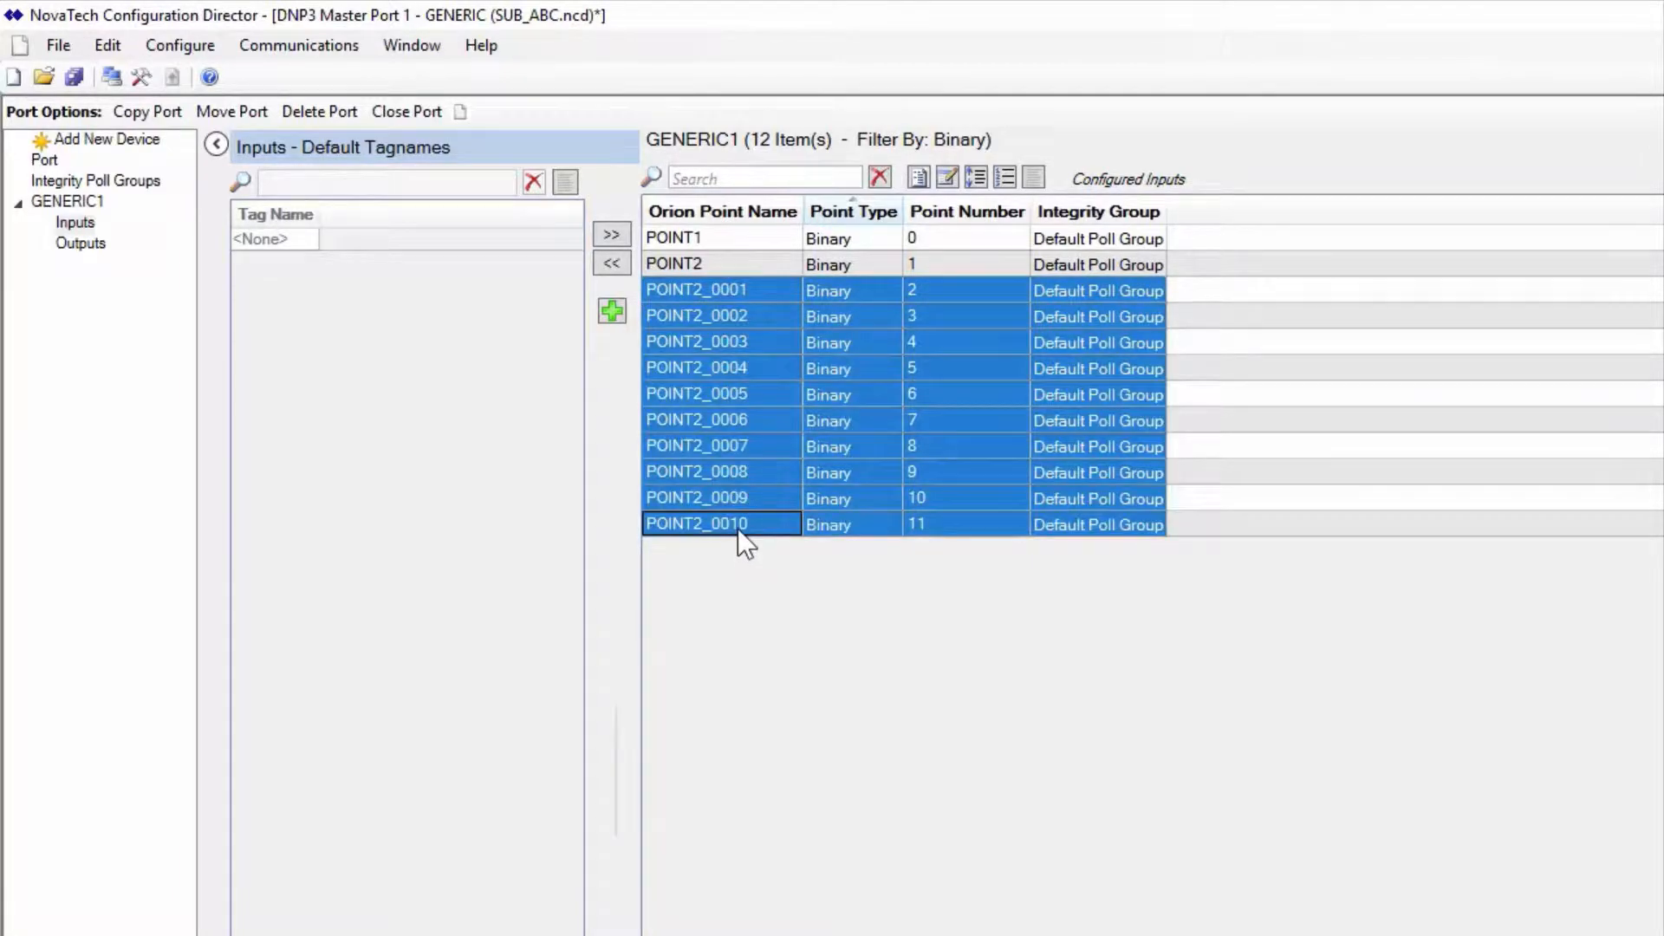
click(610, 264)
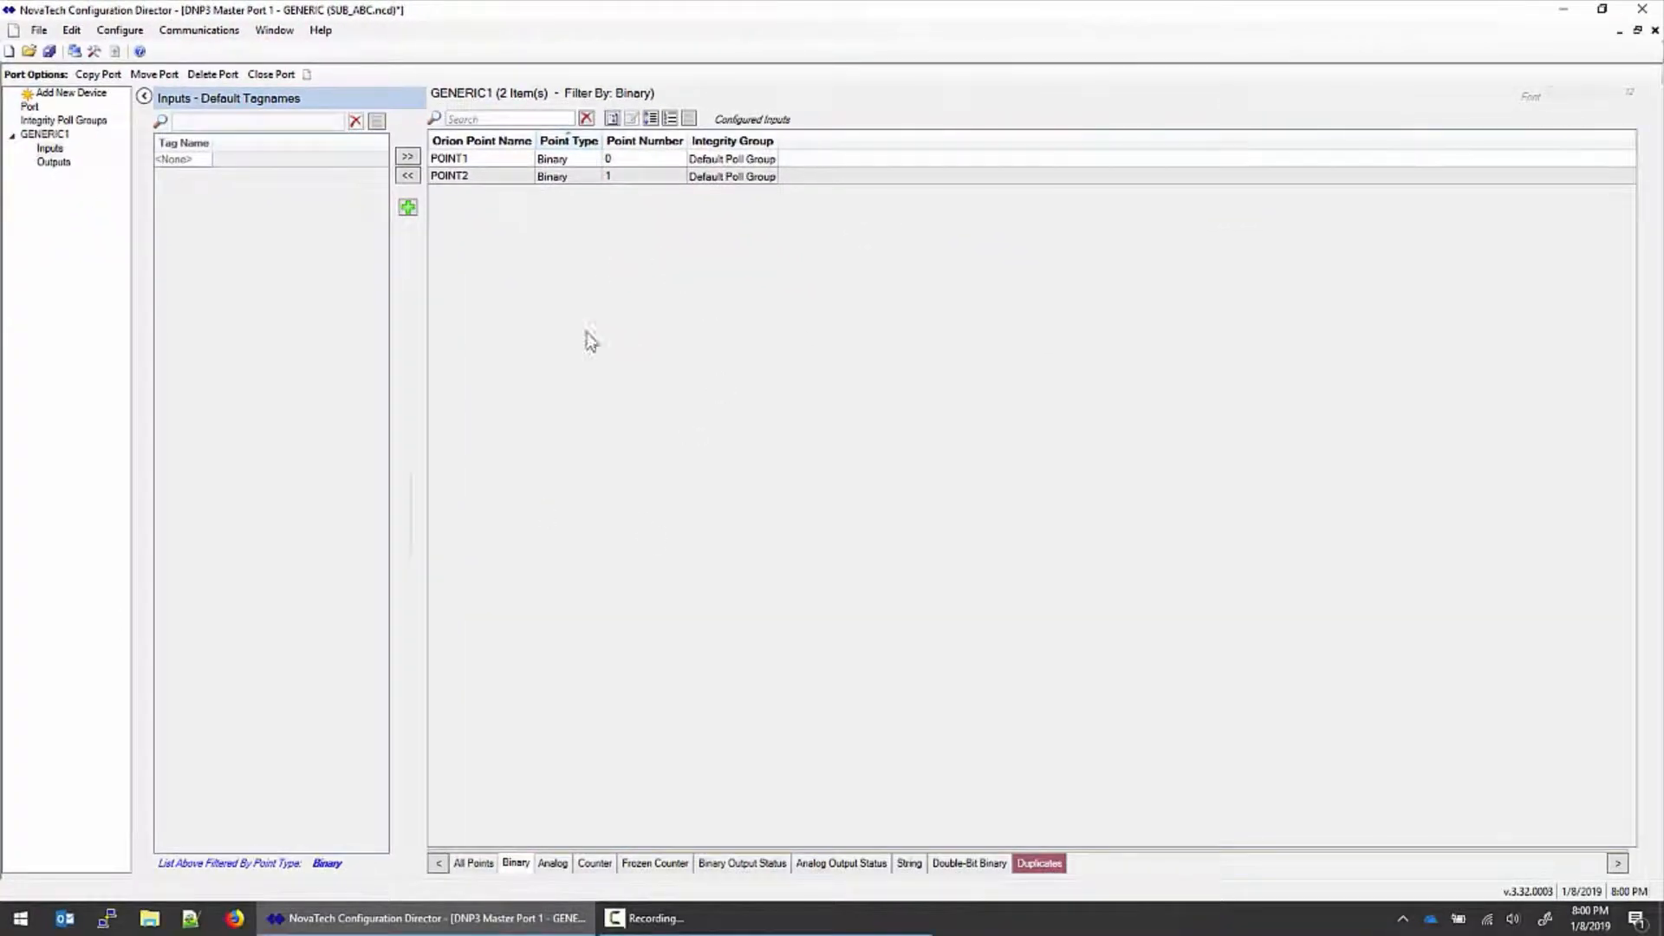
Add two analog input points named ANALOG1 and ANALOG2 to GENERIC1
click(554, 864)
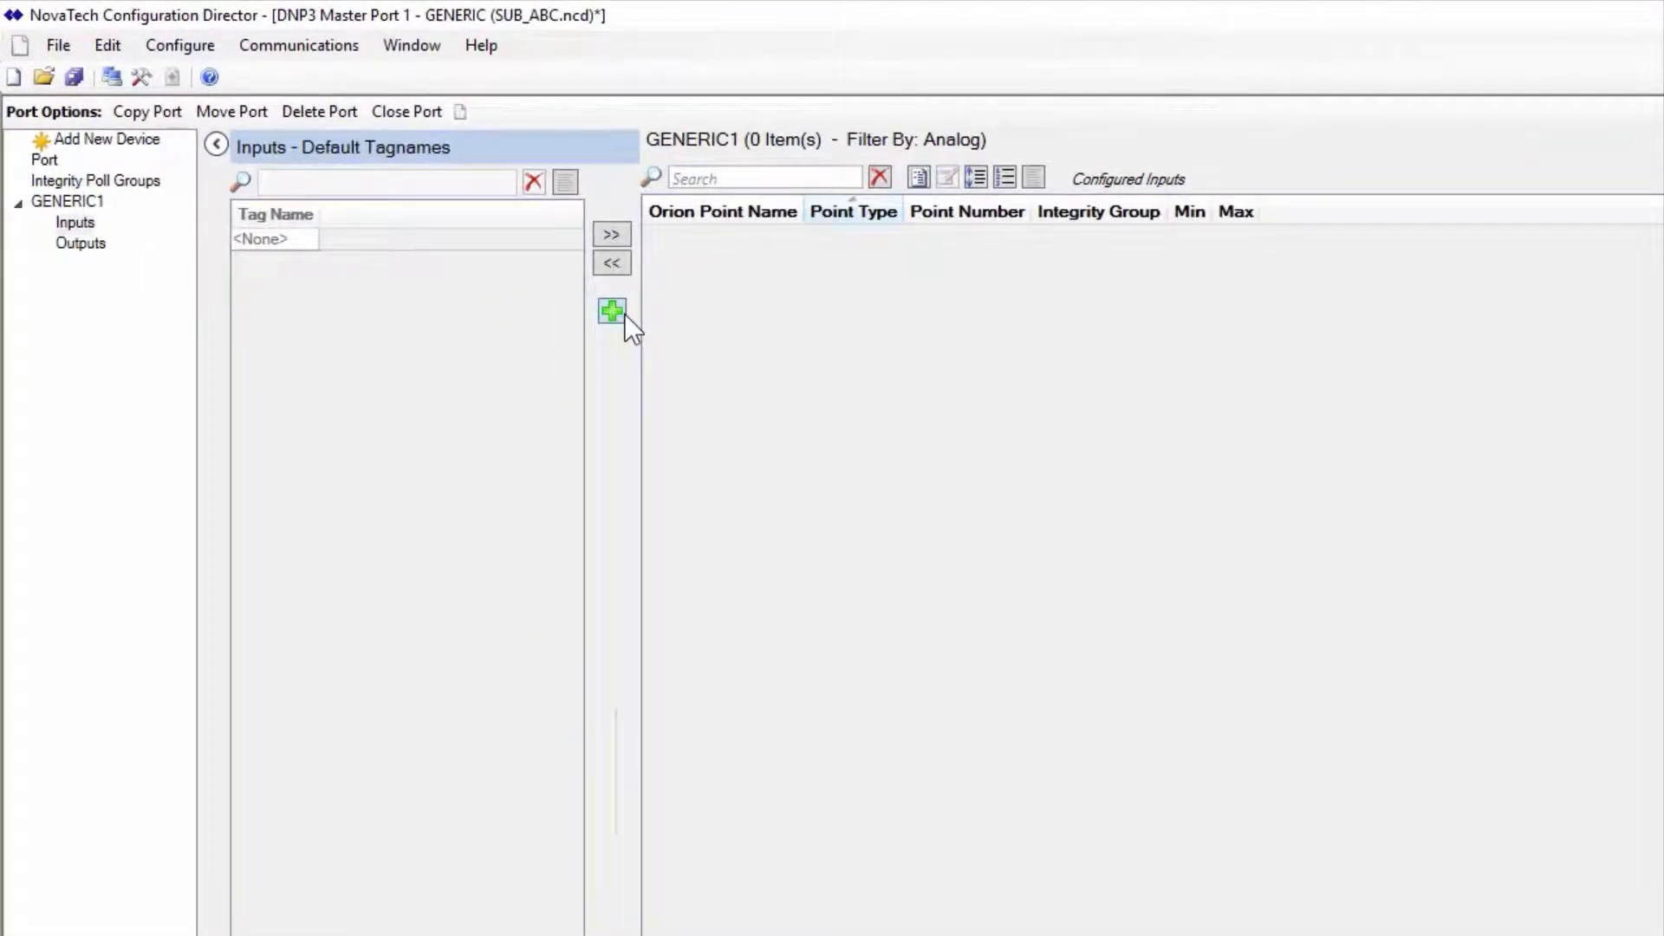
click(622, 314)
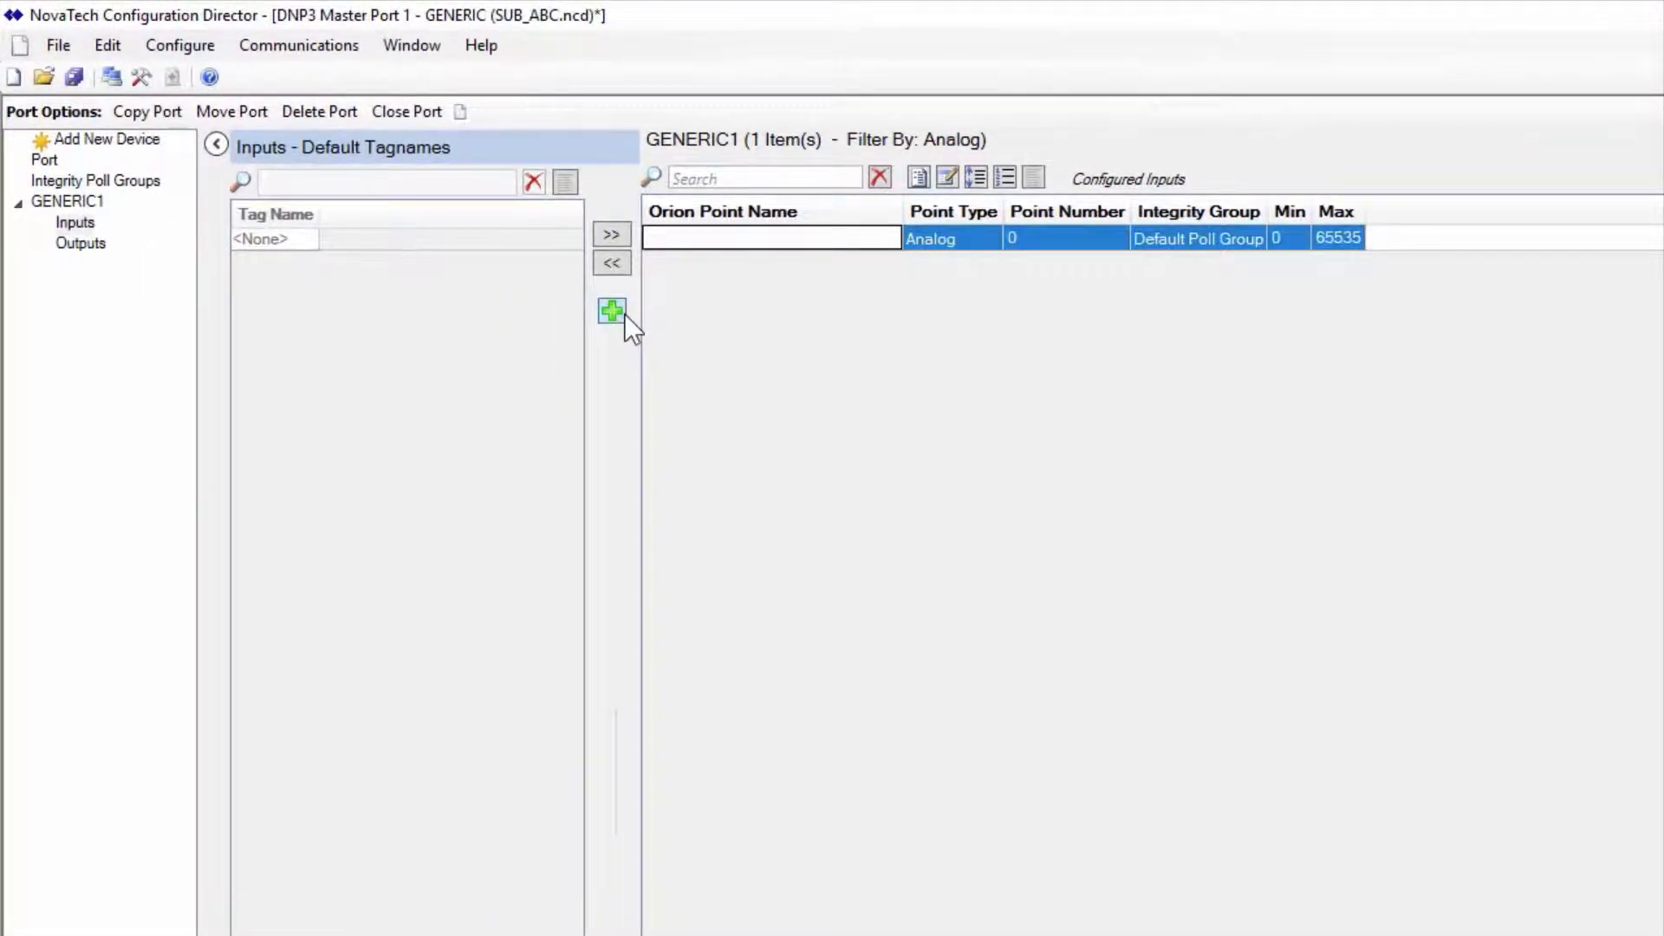
text(ANALOG1)
key(Return)
click(622, 312)
text(ANALOG2)
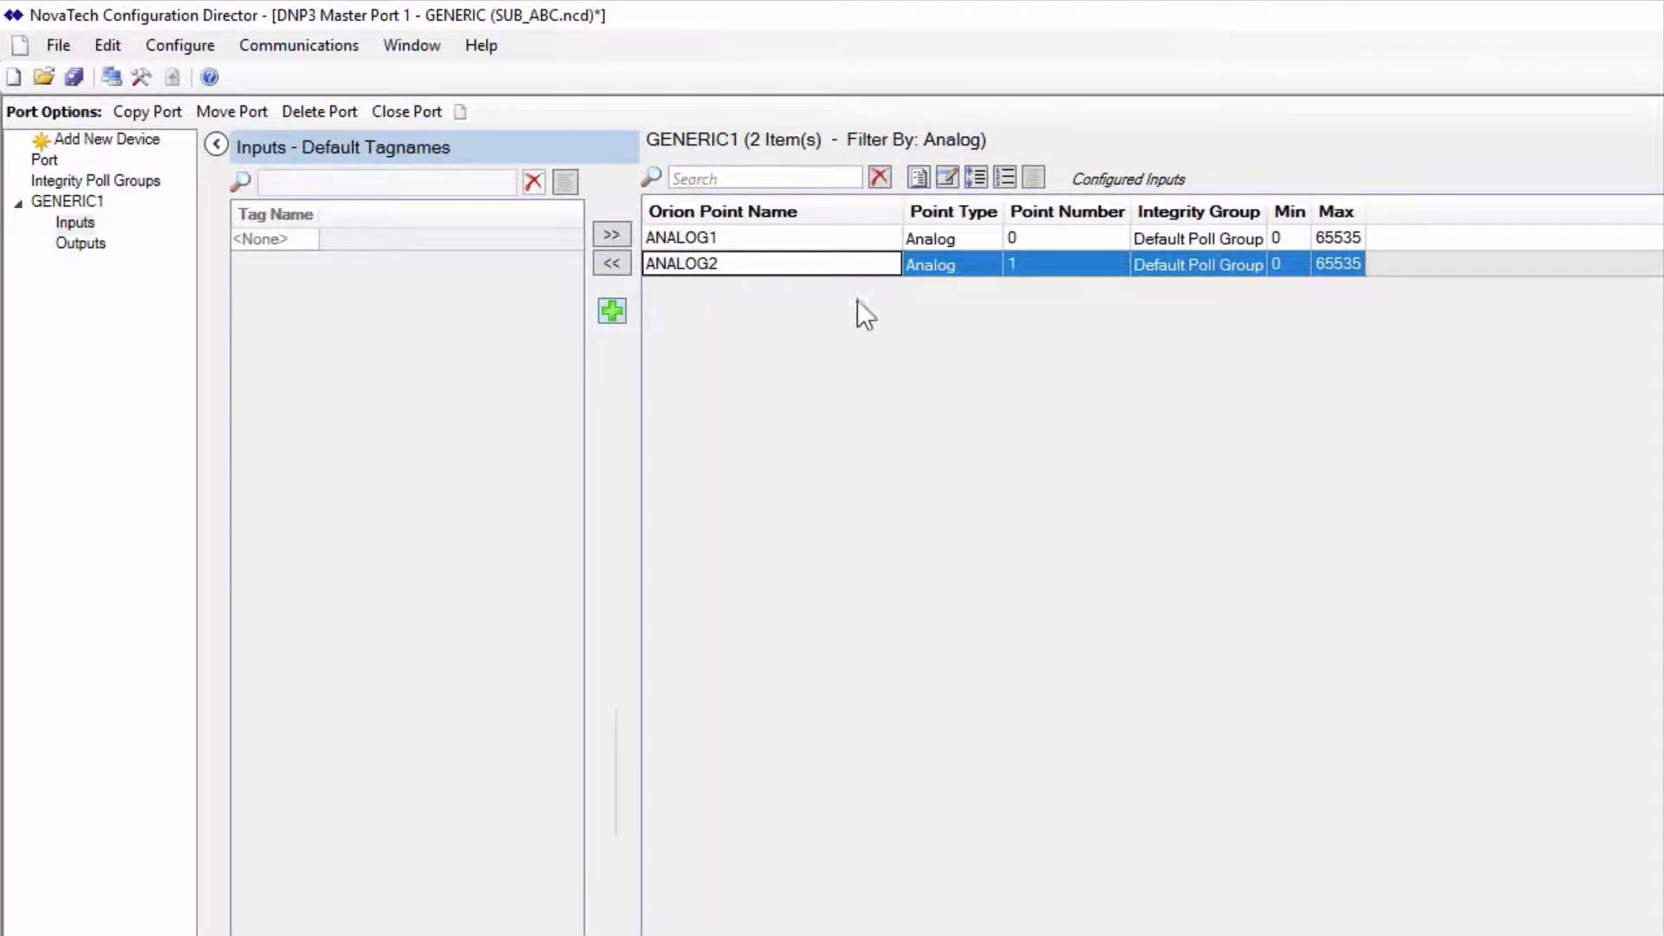
click(1287, 237)
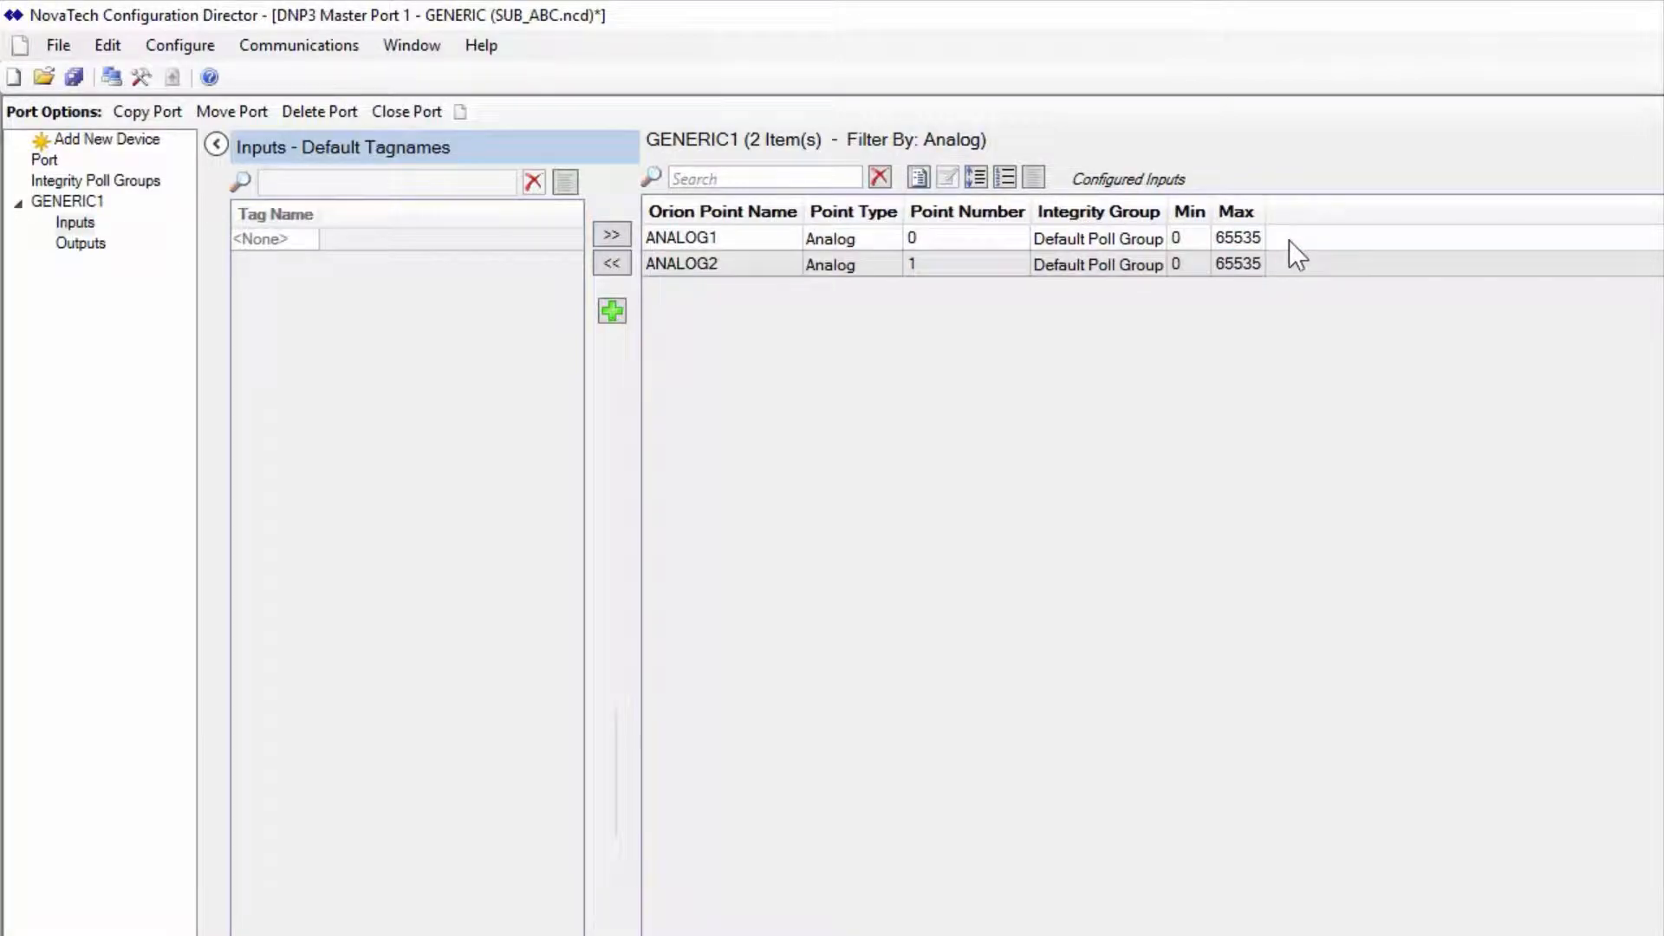
Apply the 16 bit signed min/max range to the analog input ANALOG1
click(1179, 237)
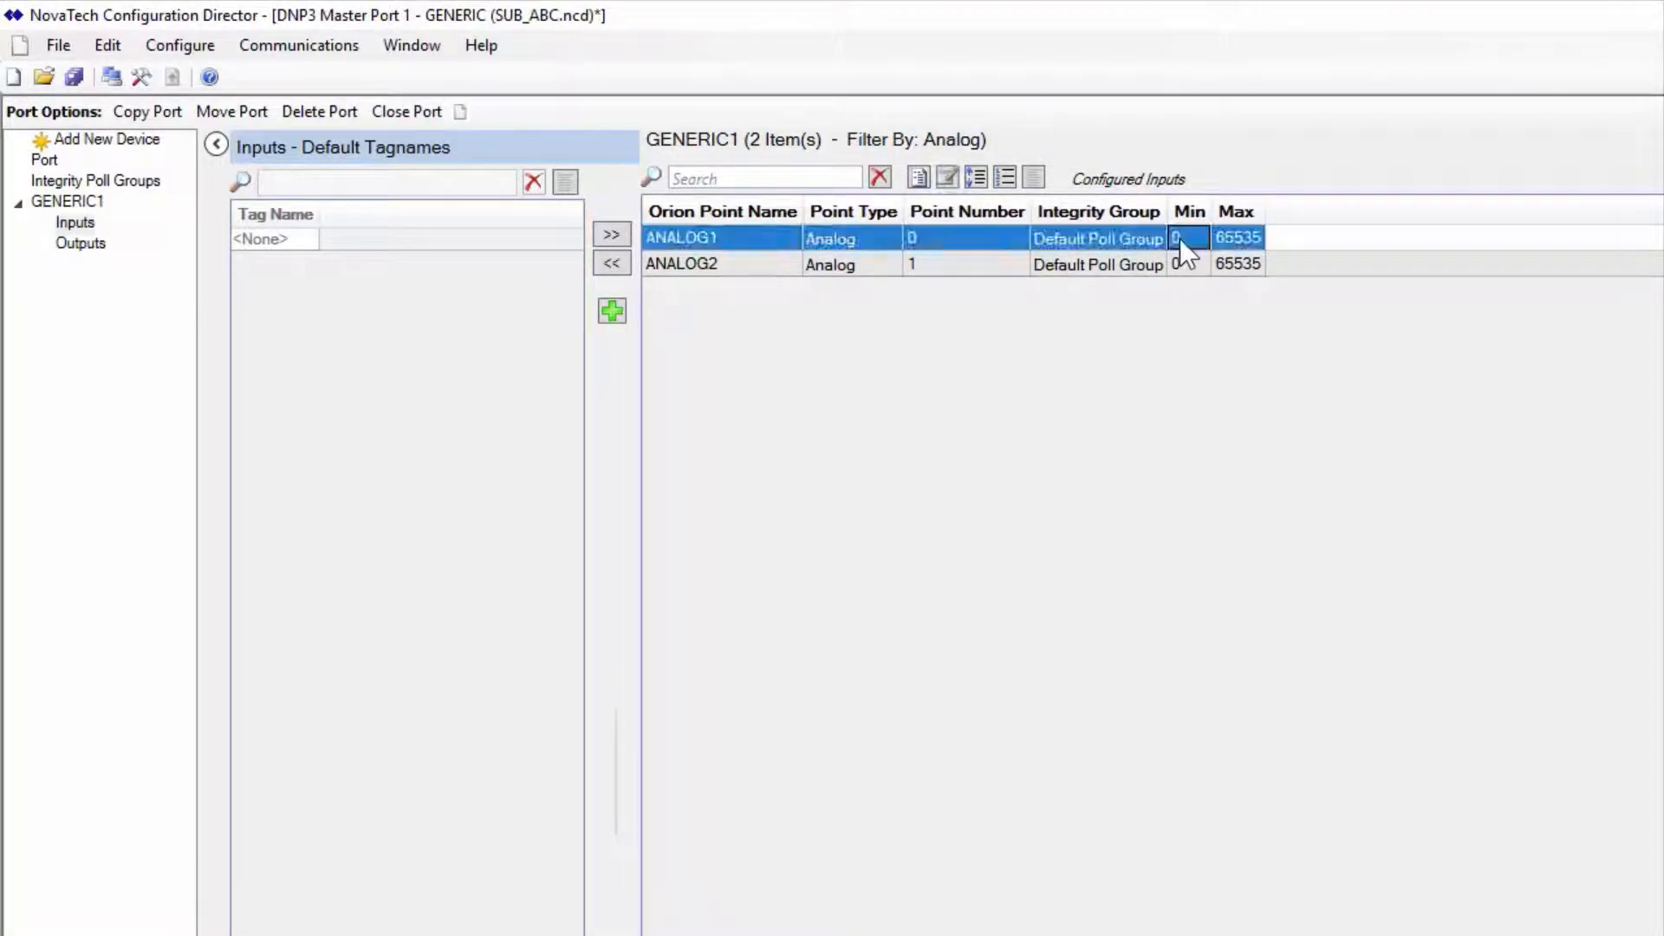
right_click(1179, 237)
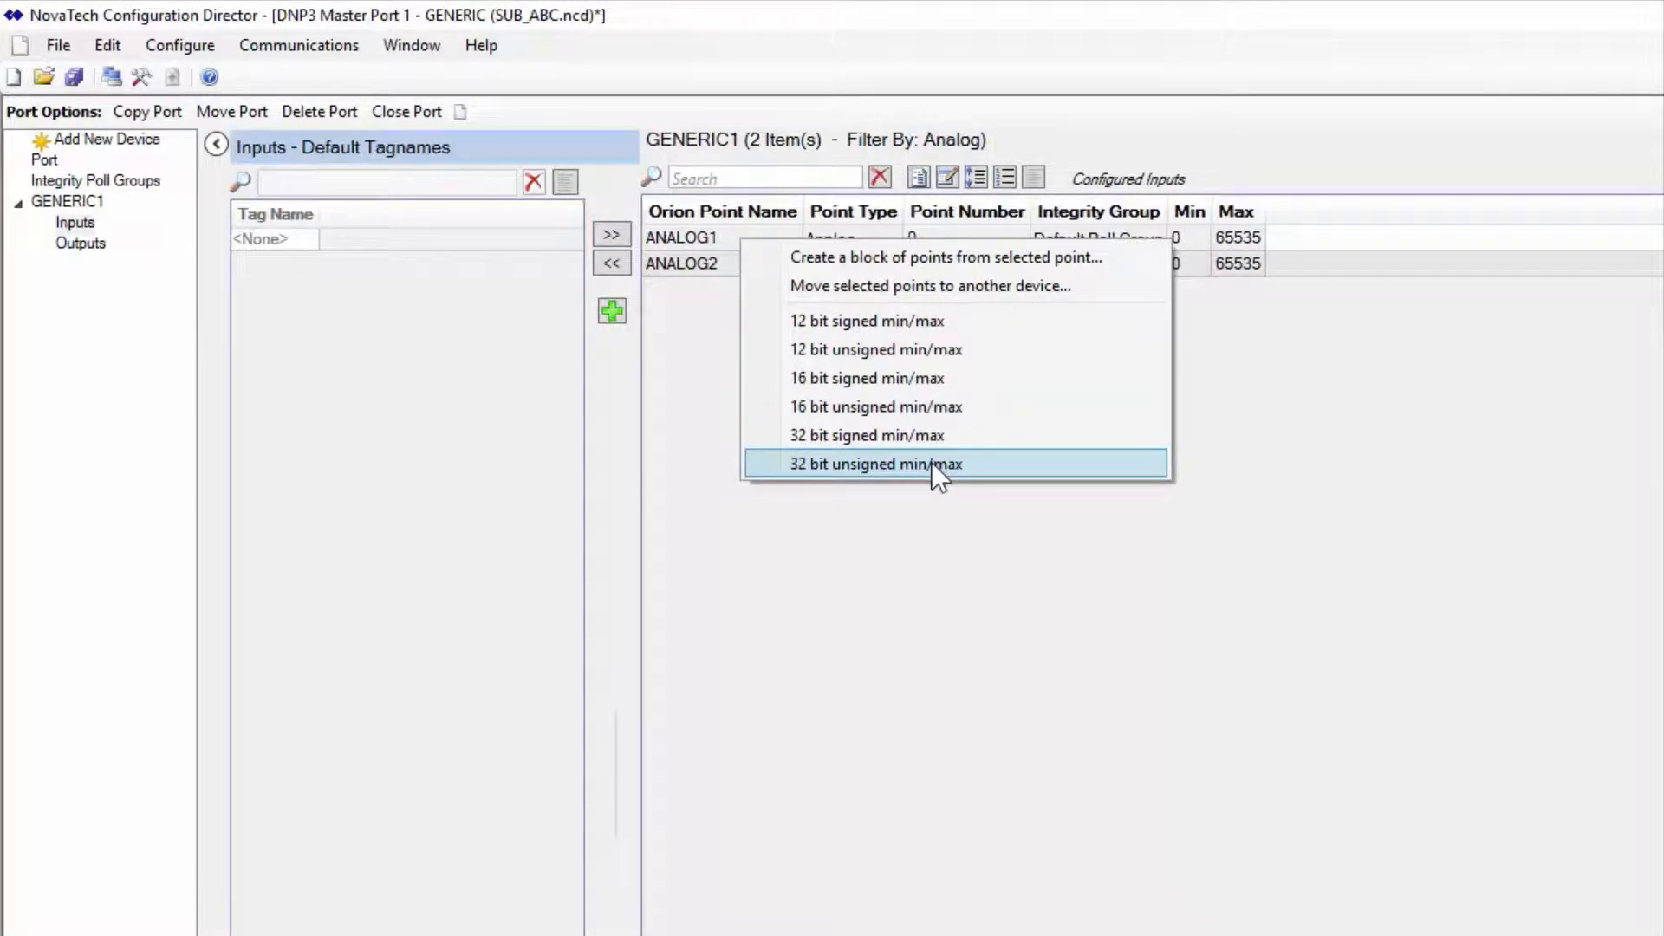
click(965, 380)
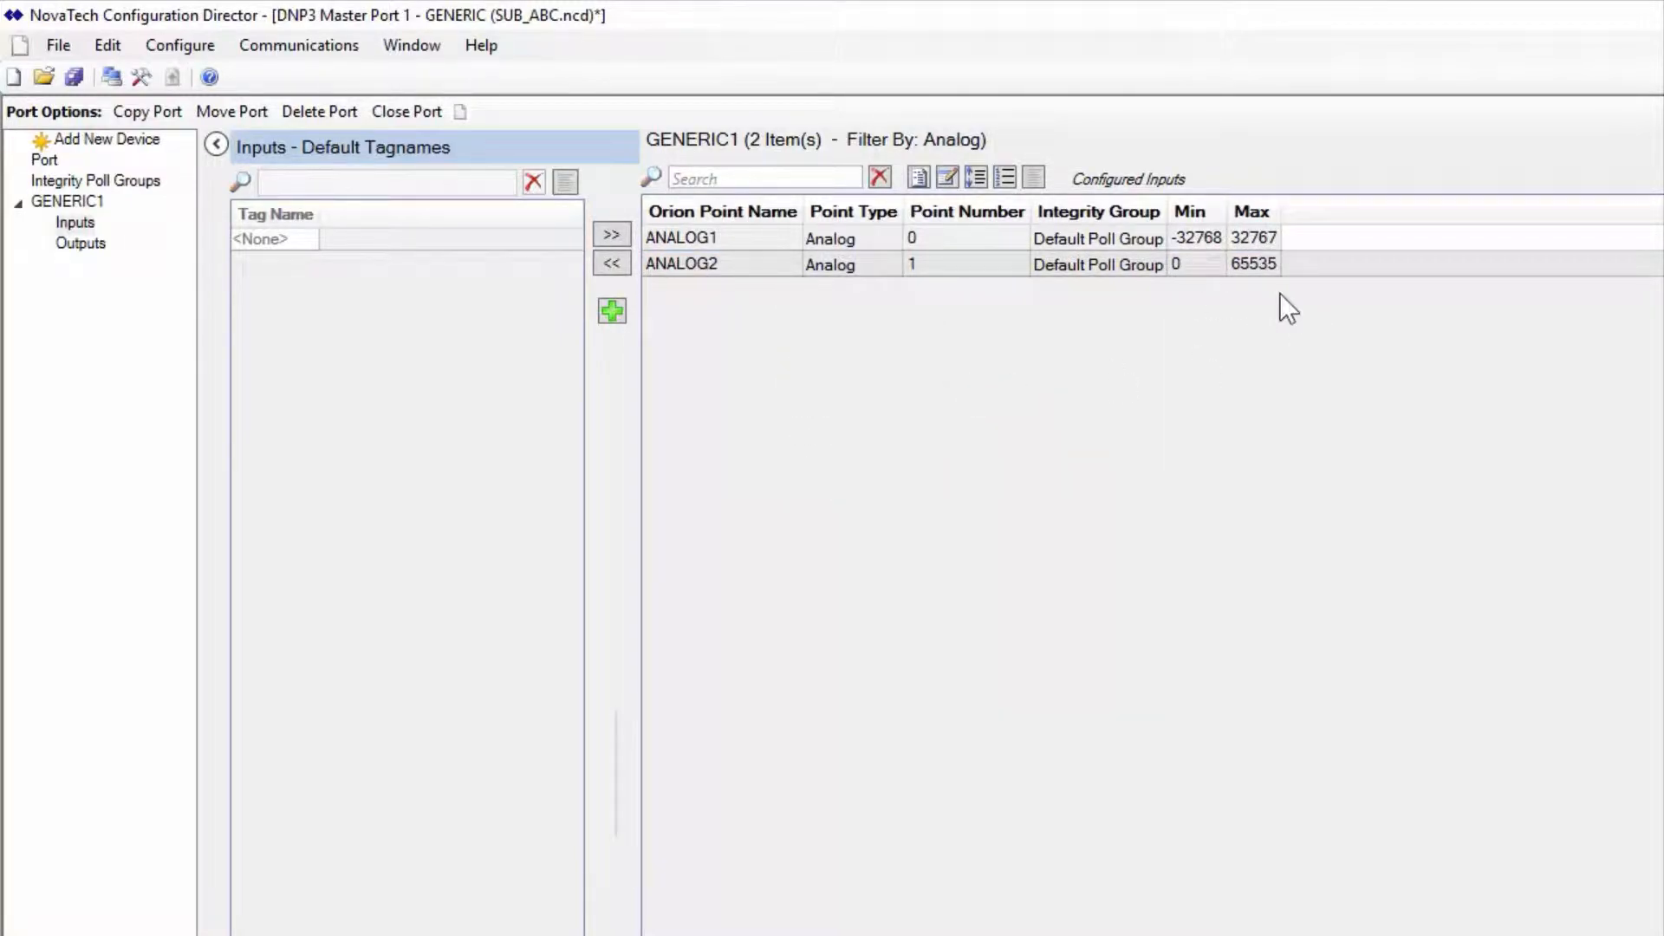
Edit the common attributes of ANALOG1 and ANALOG2 together, setting Min to -20000 and Max to 20000
double_click(733, 242)
drag(751, 264, 758, 236)
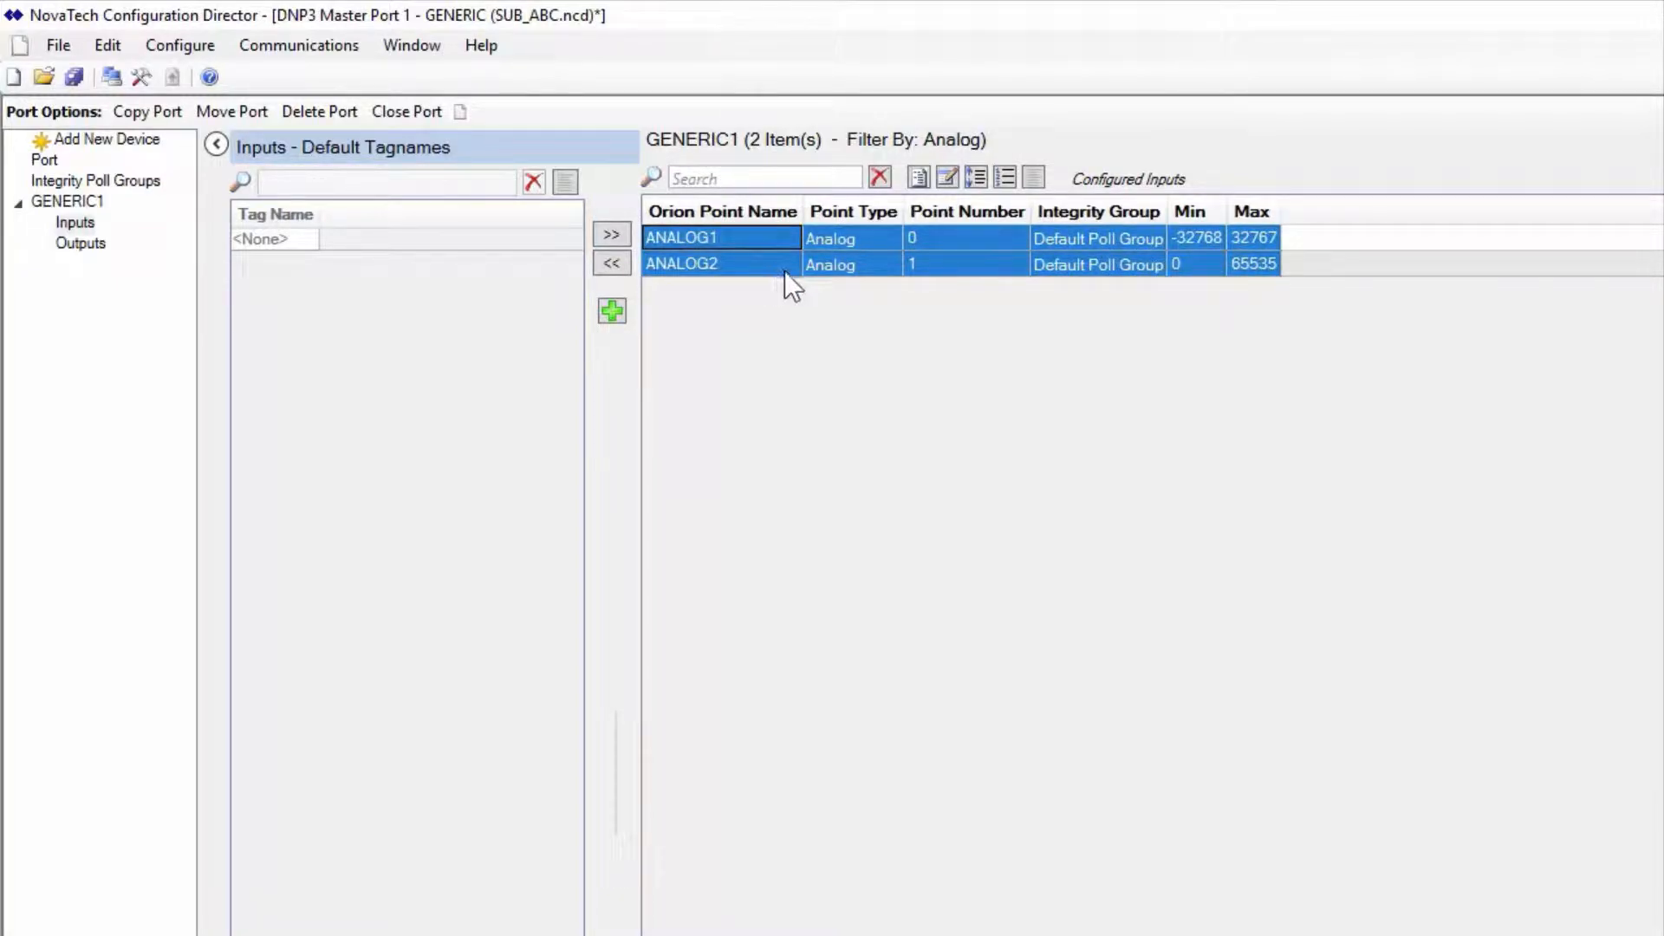
click(944, 179)
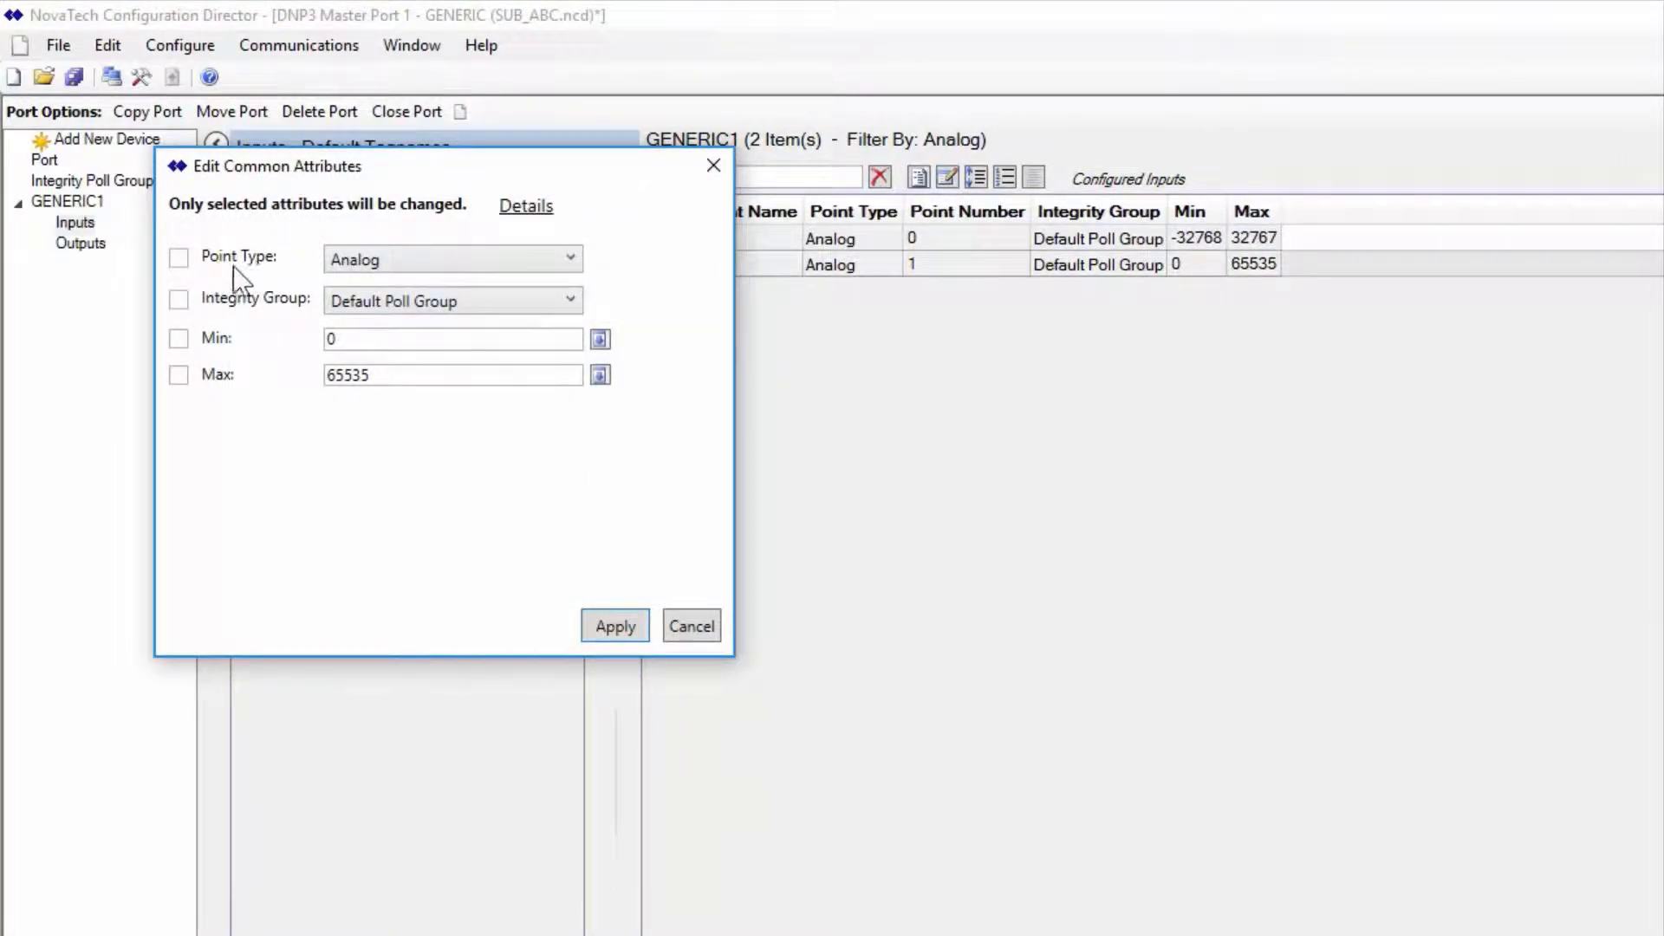
click(179, 376)
click(600, 340)
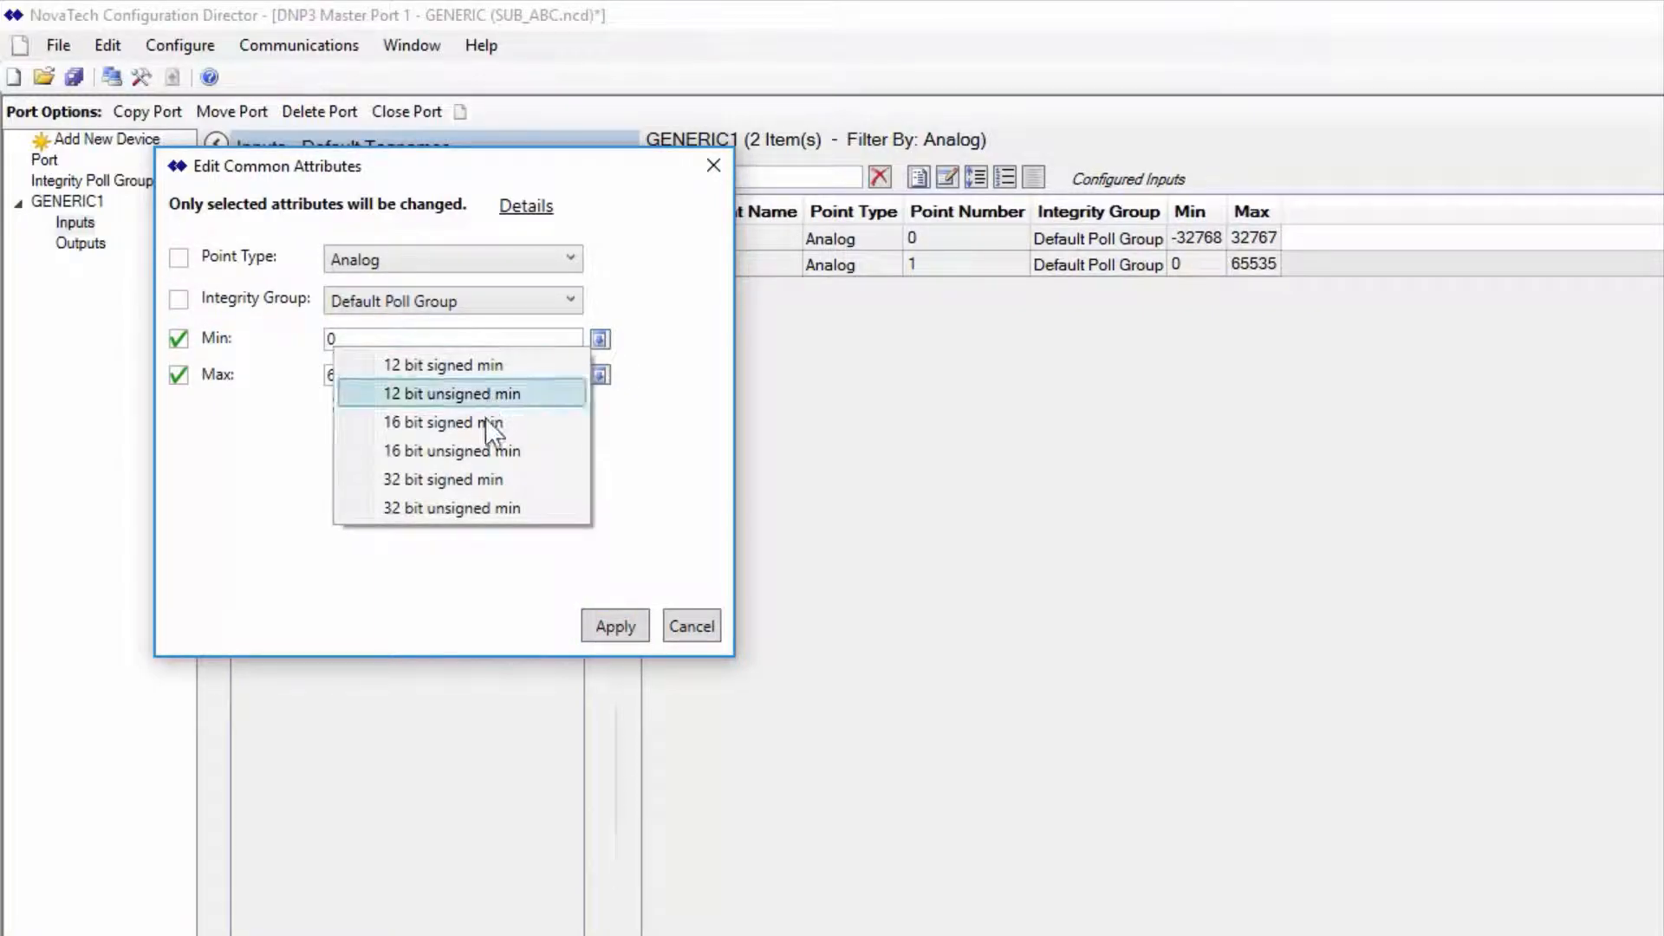
click(487, 443)
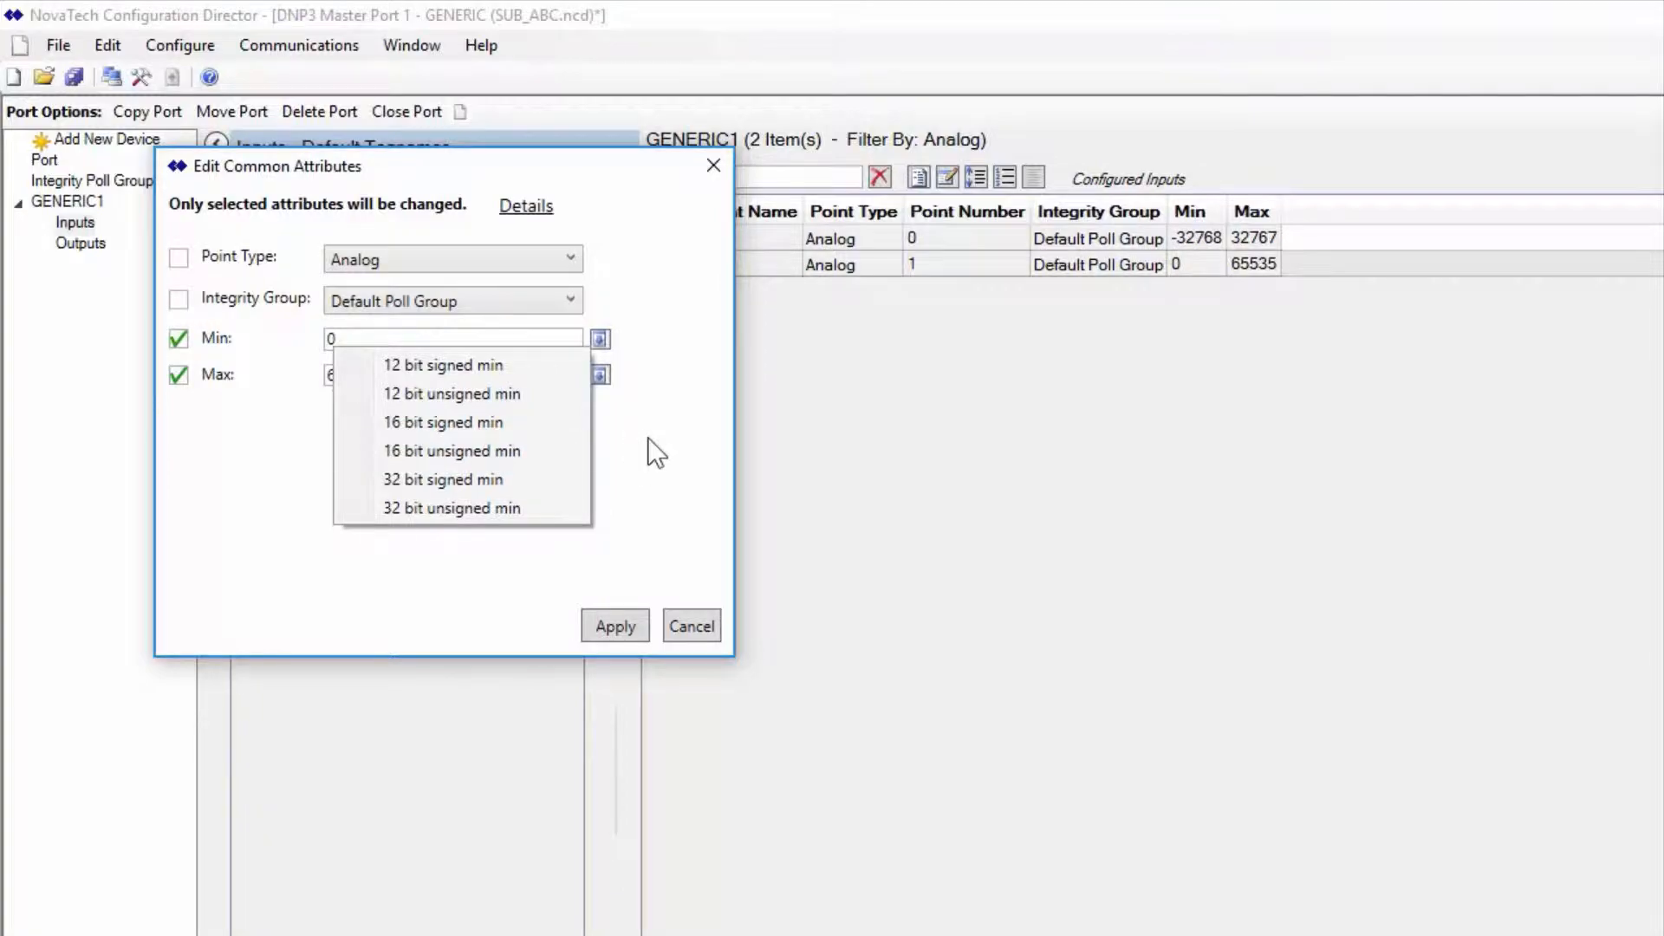
text(-20000)
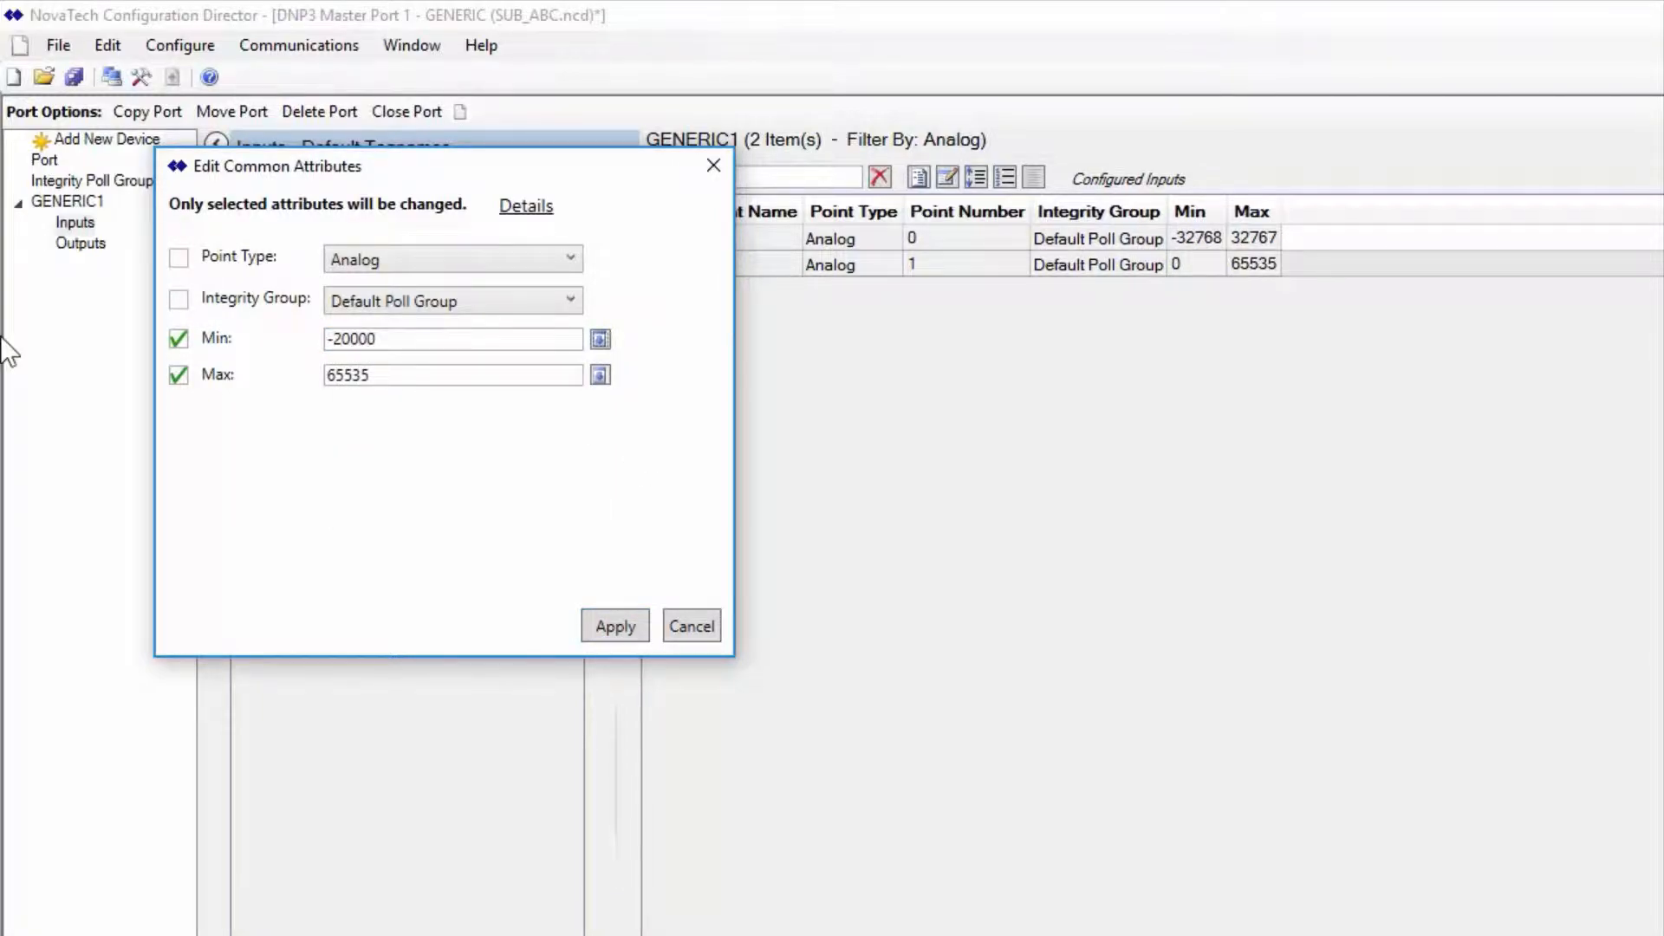
drag(394, 374, 257, 379)
text(20000)
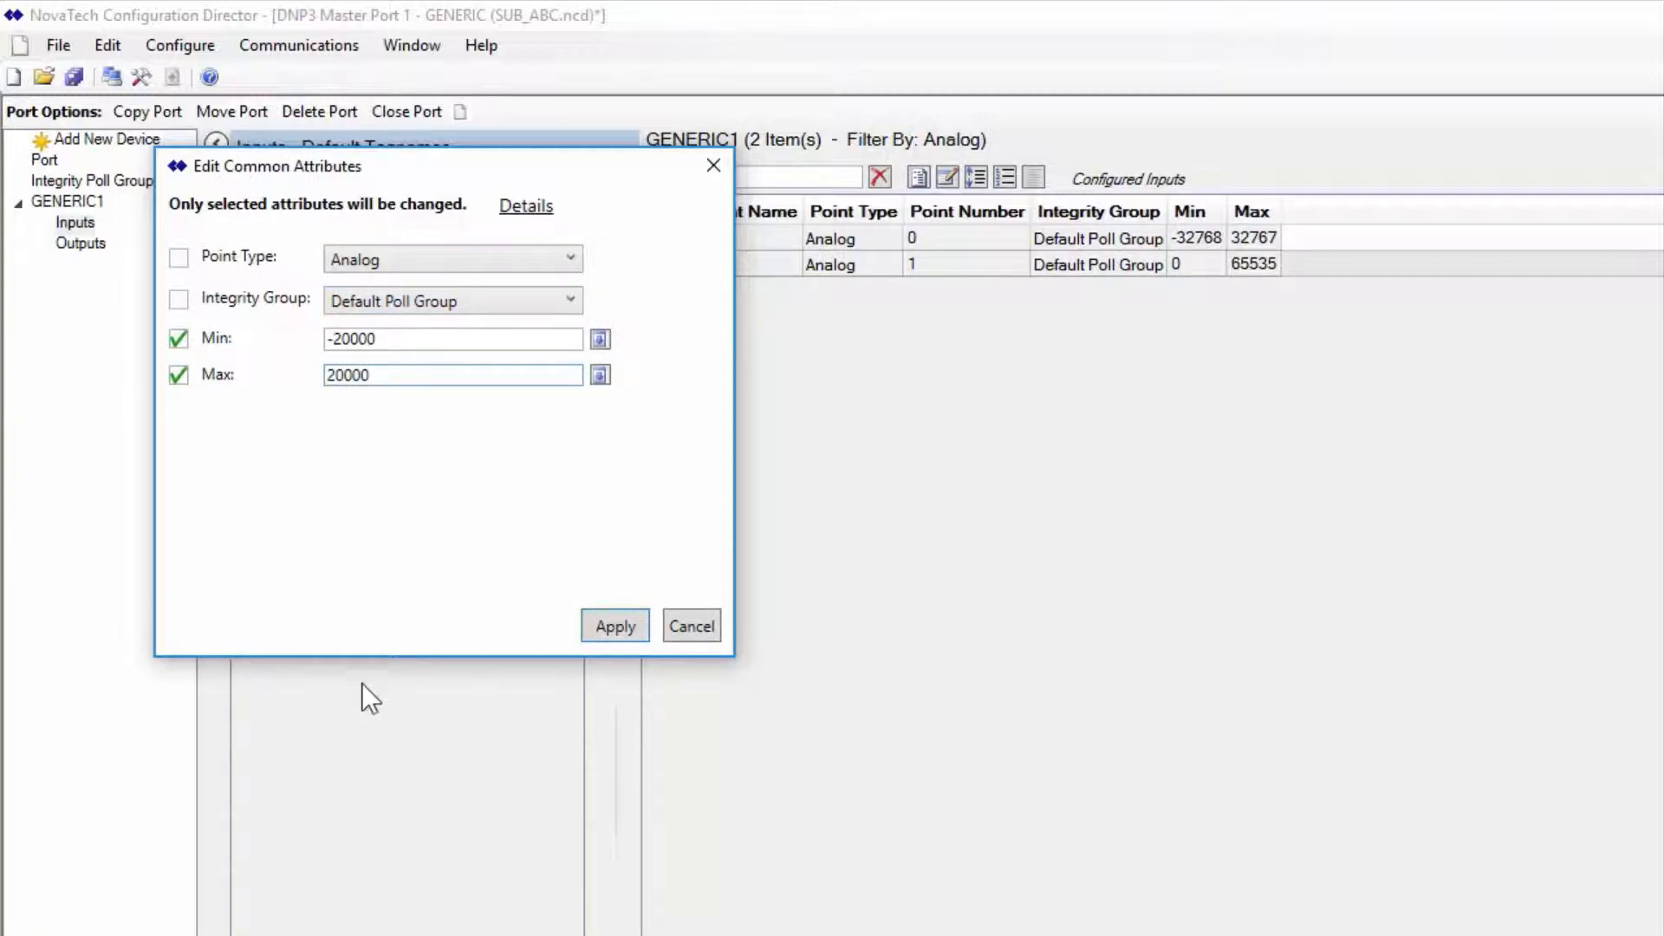
click(614, 626)
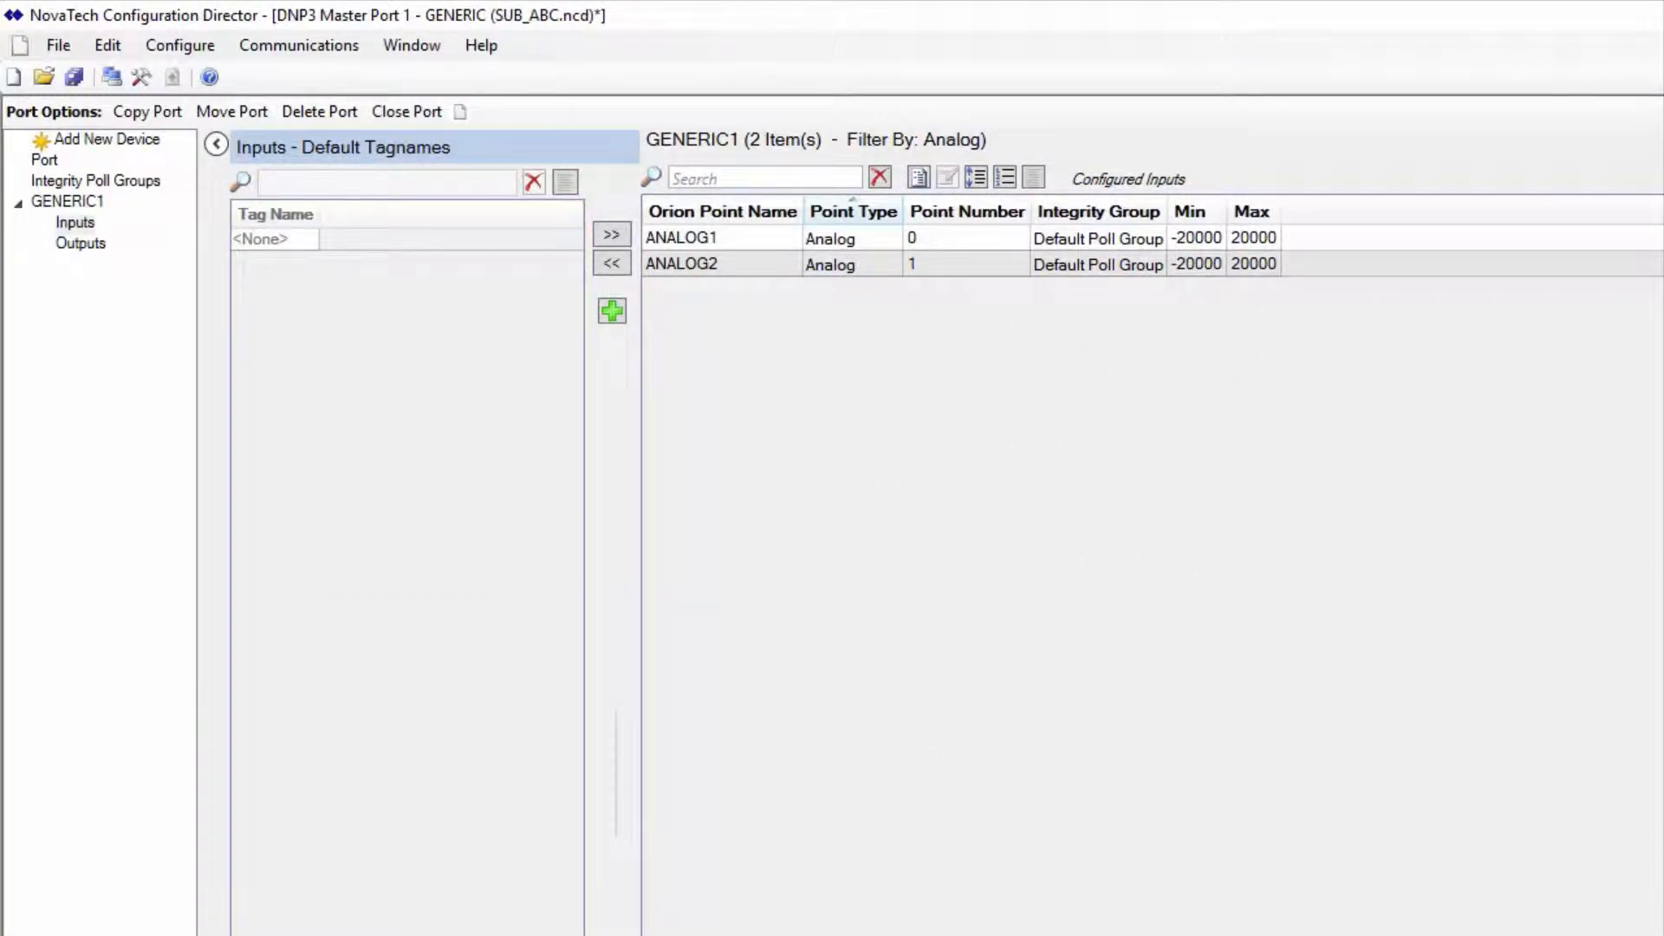
Add a binary output point named OUTPUT1 to GENERIC1 and check its binary type options, keeping Trip/Close
click(78, 243)
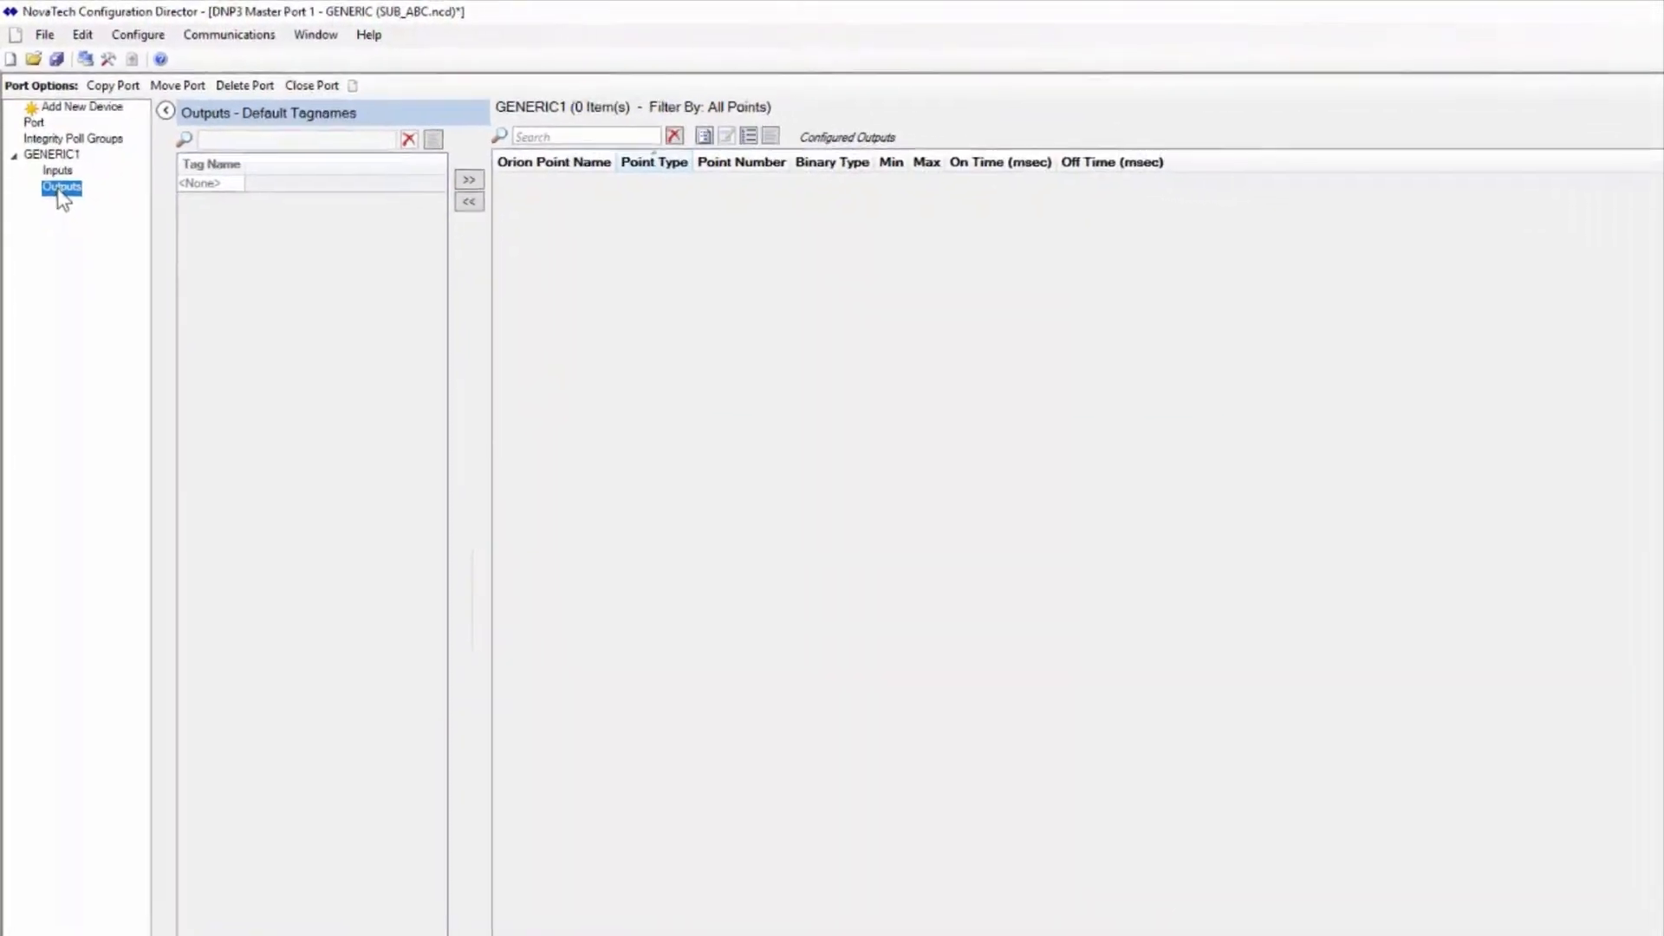
click(515, 864)
click(441, 225)
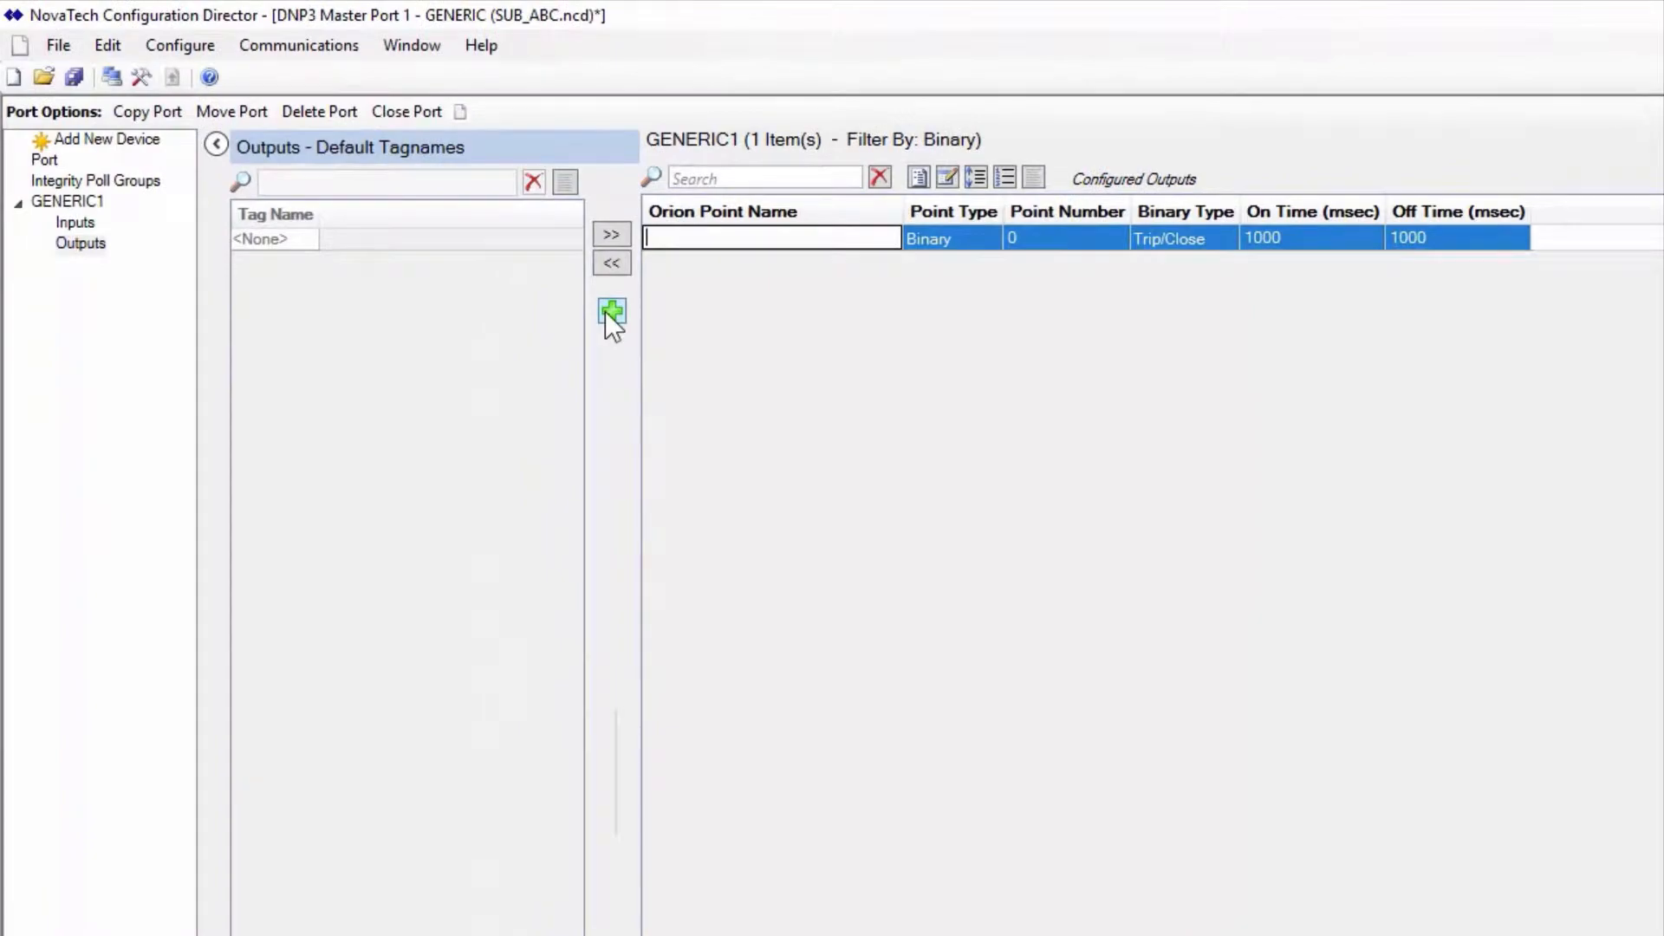
text(OUTPUT1)
click(1173, 241)
click(1094, 241)
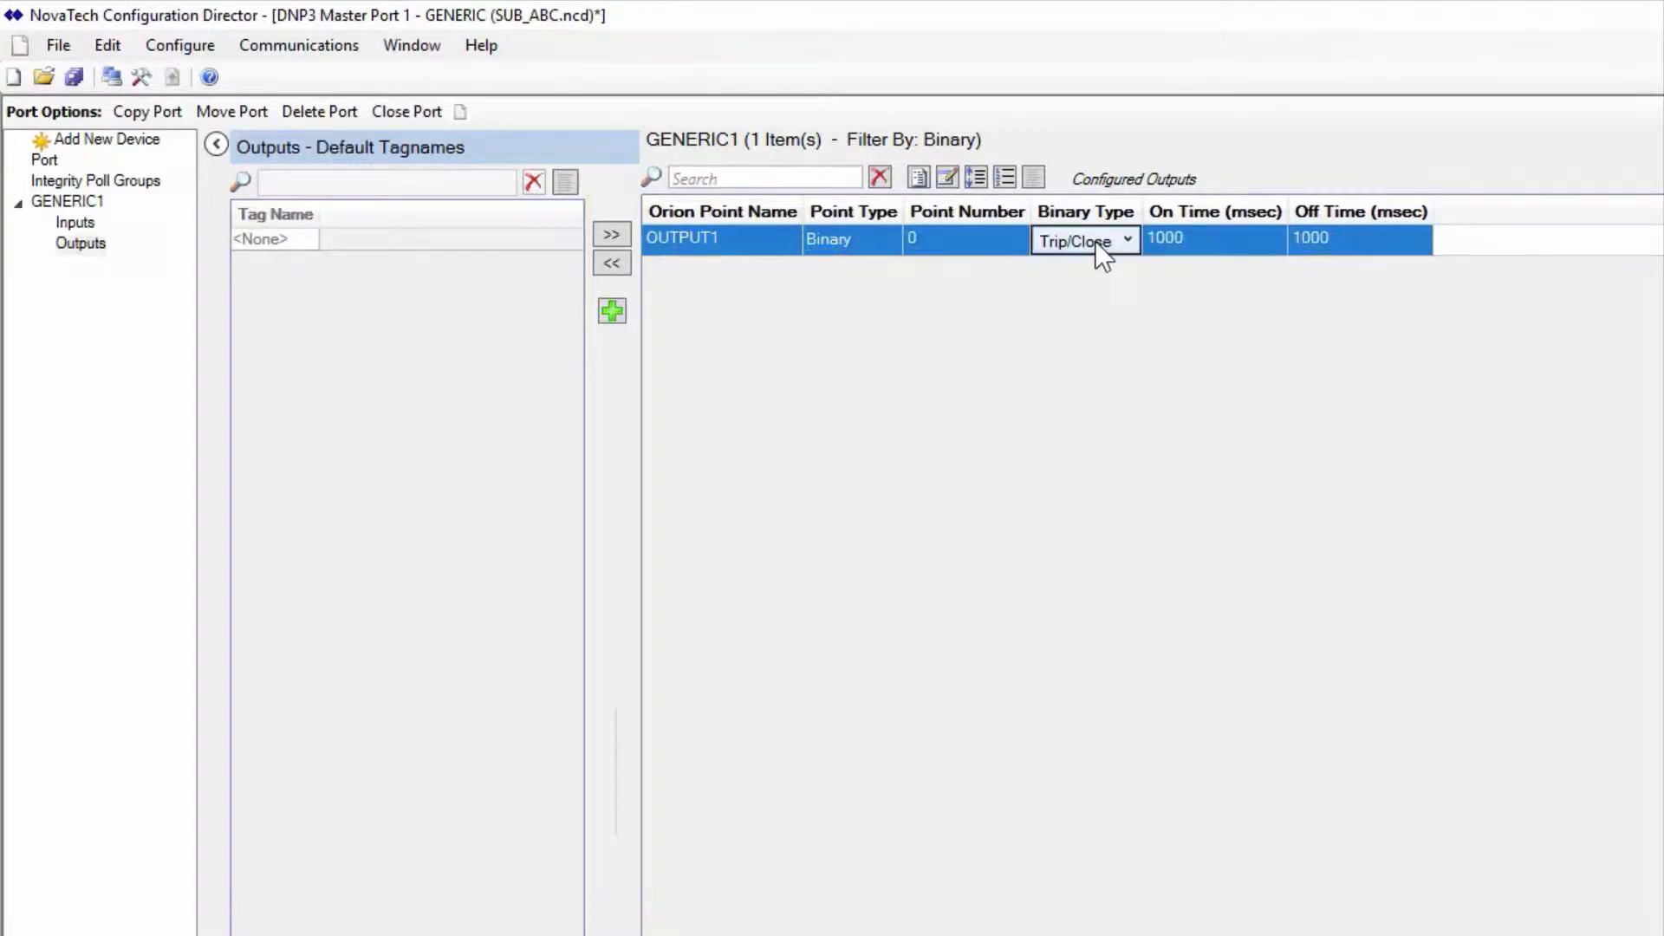
click(1094, 241)
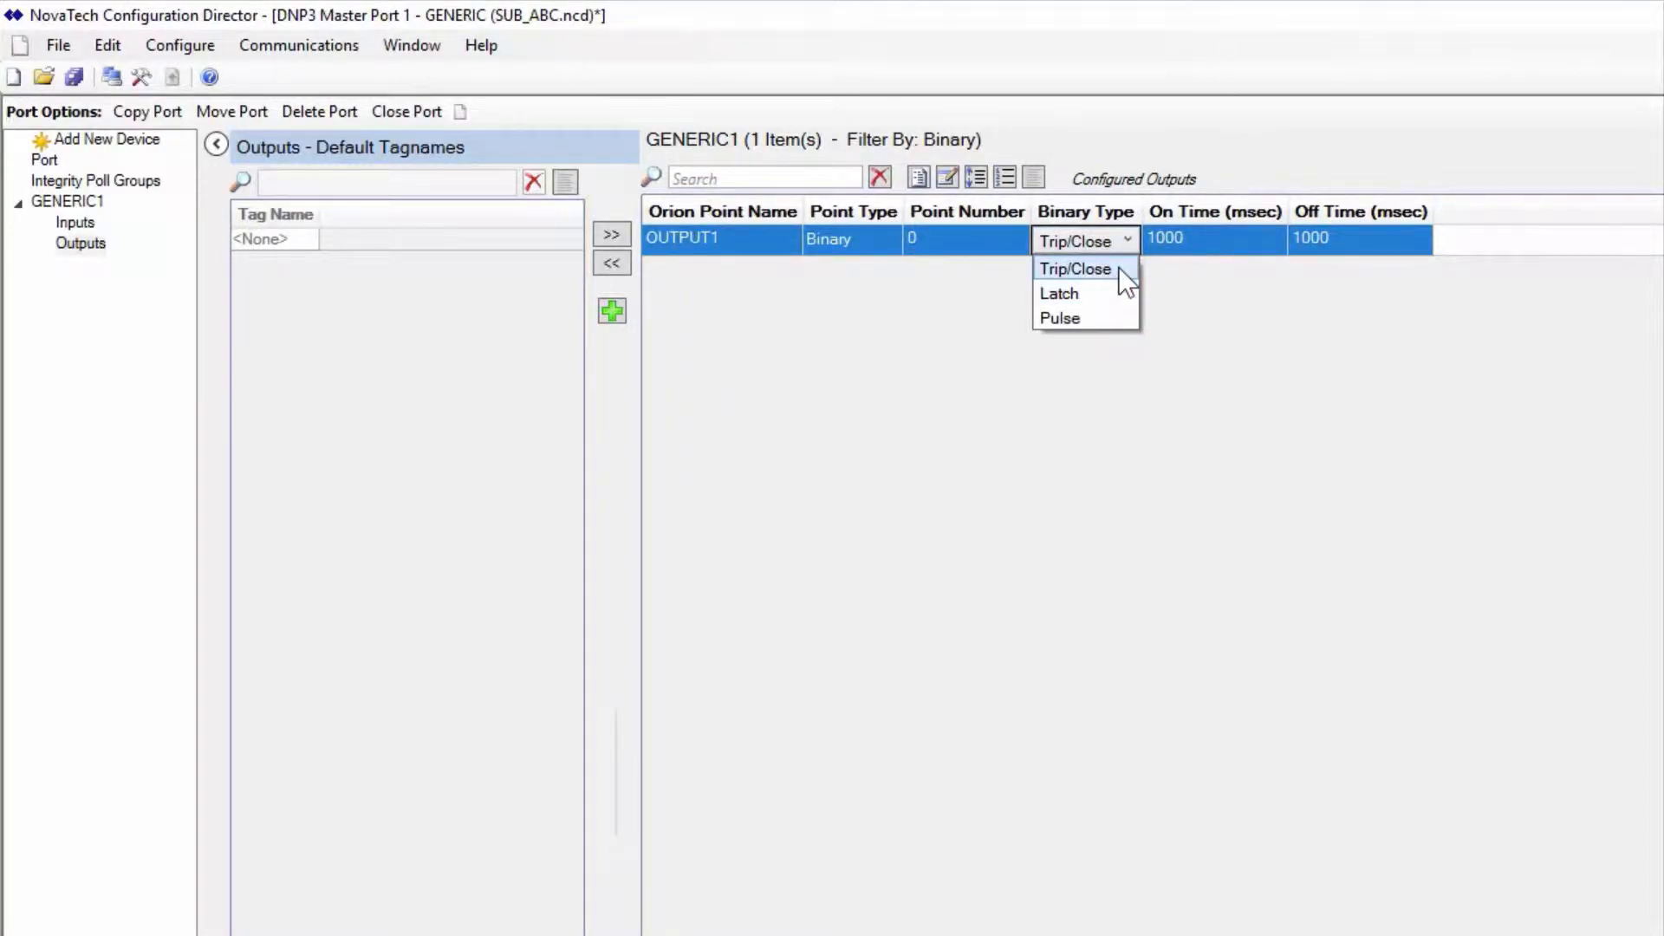
click(1136, 428)
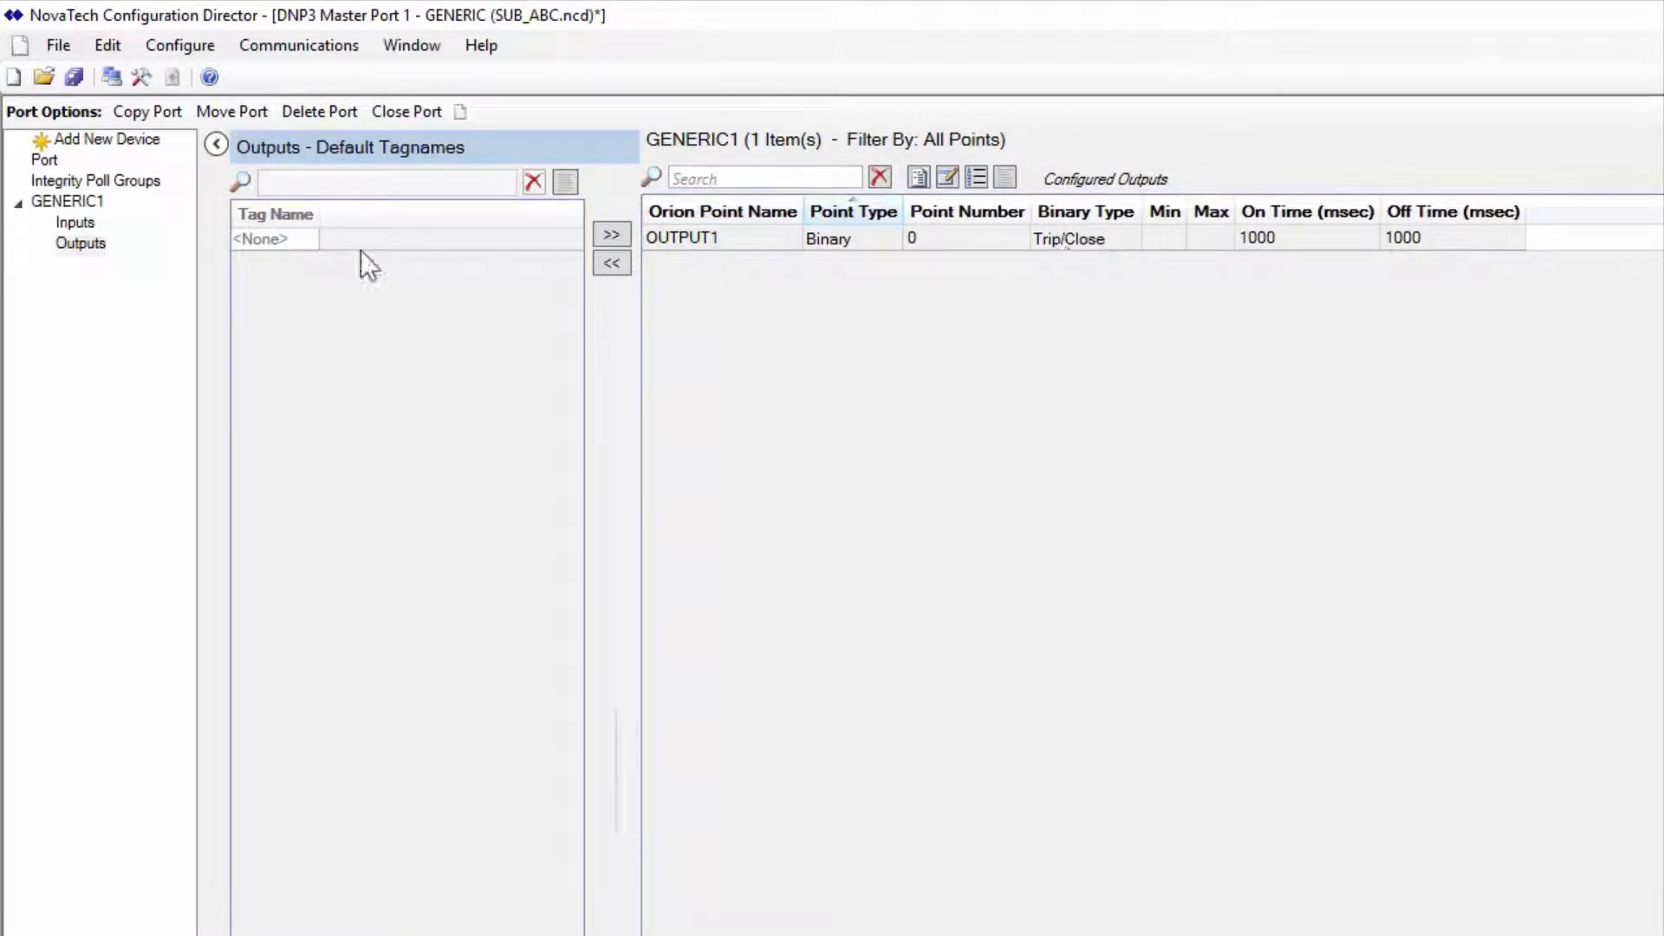
Display GENERIC1's configured inputs of all point types together
click(73, 224)
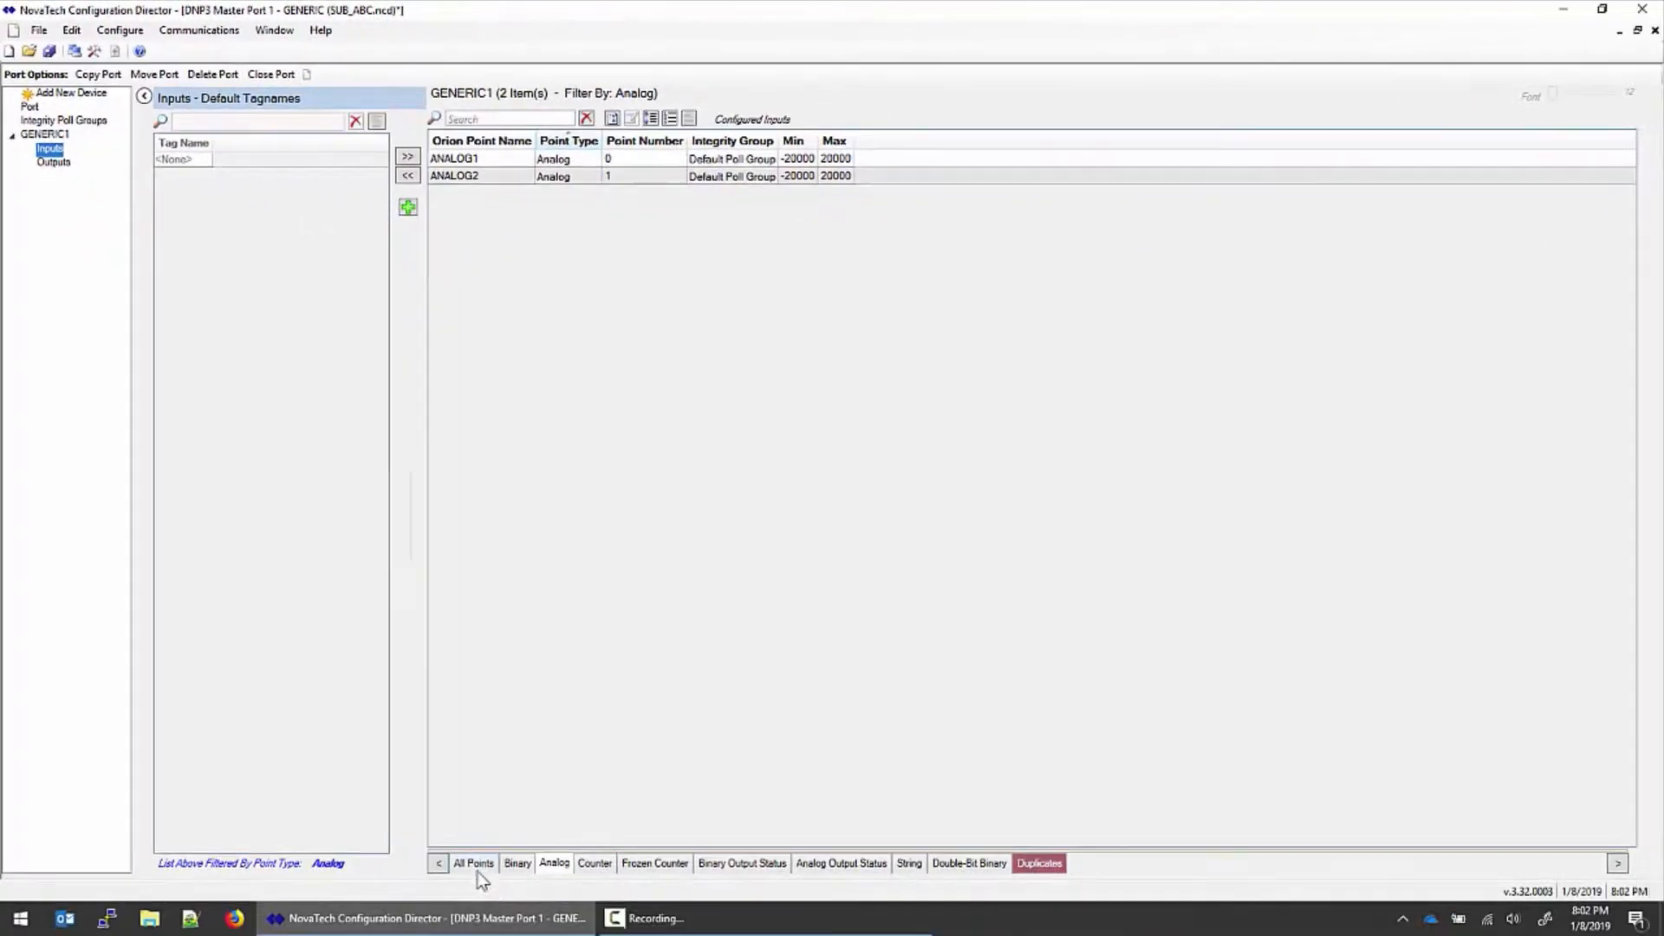
click(476, 864)
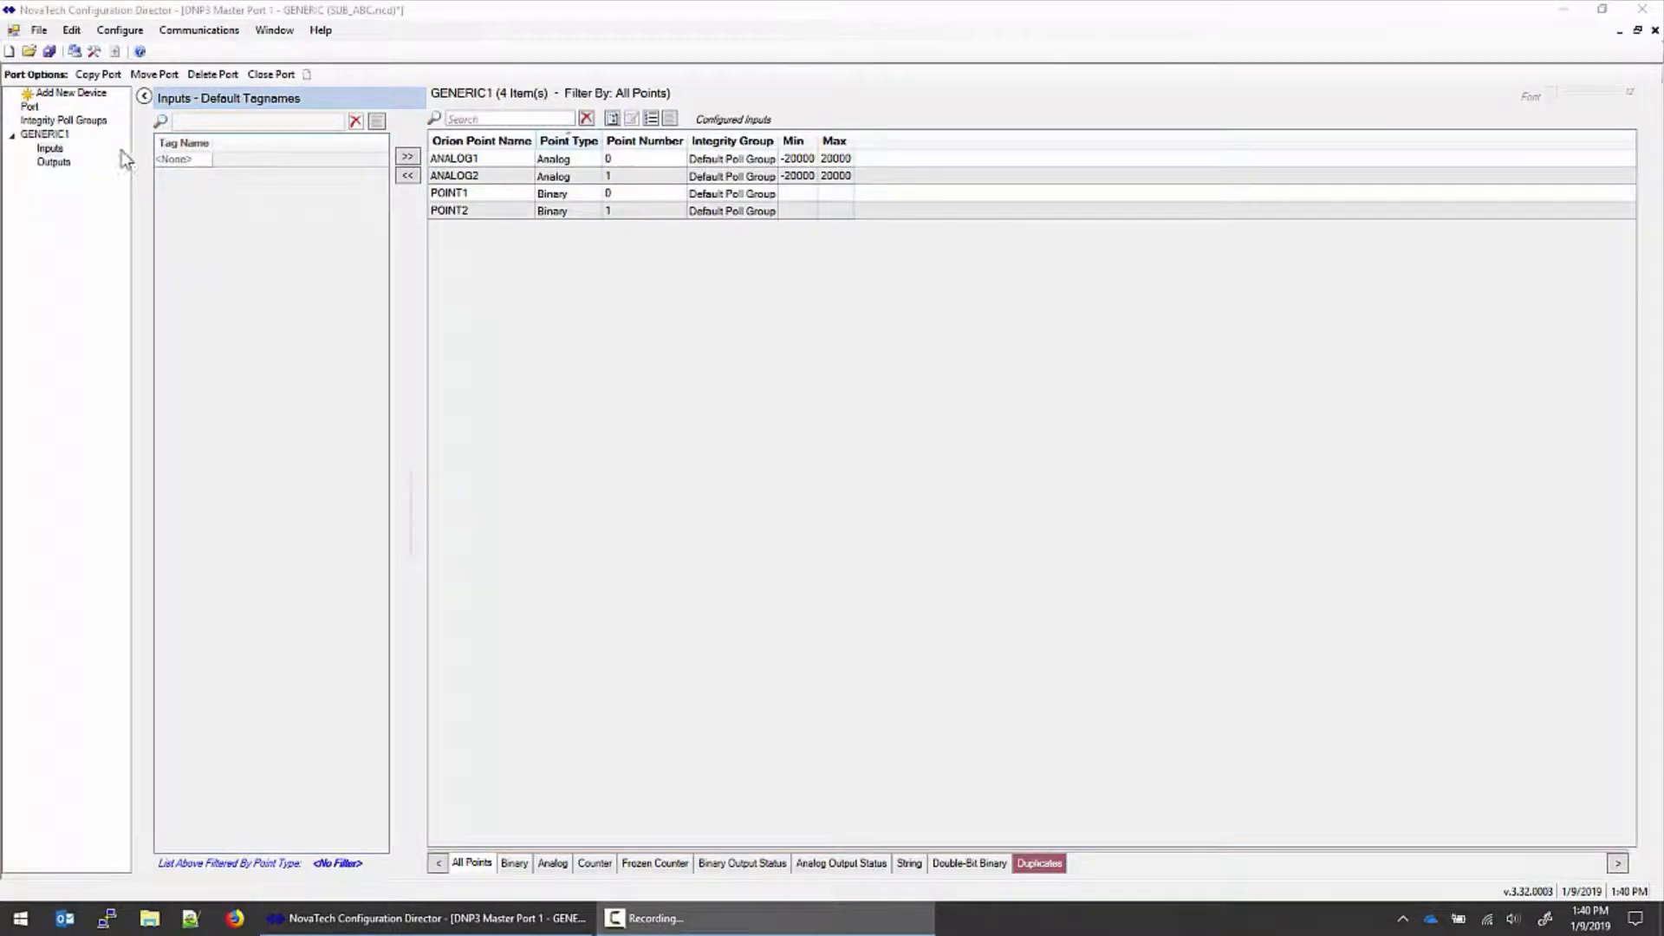
Set up serial Port 2 of SUB_ABC.ncd with the SEL Master protocol
click(119, 31)
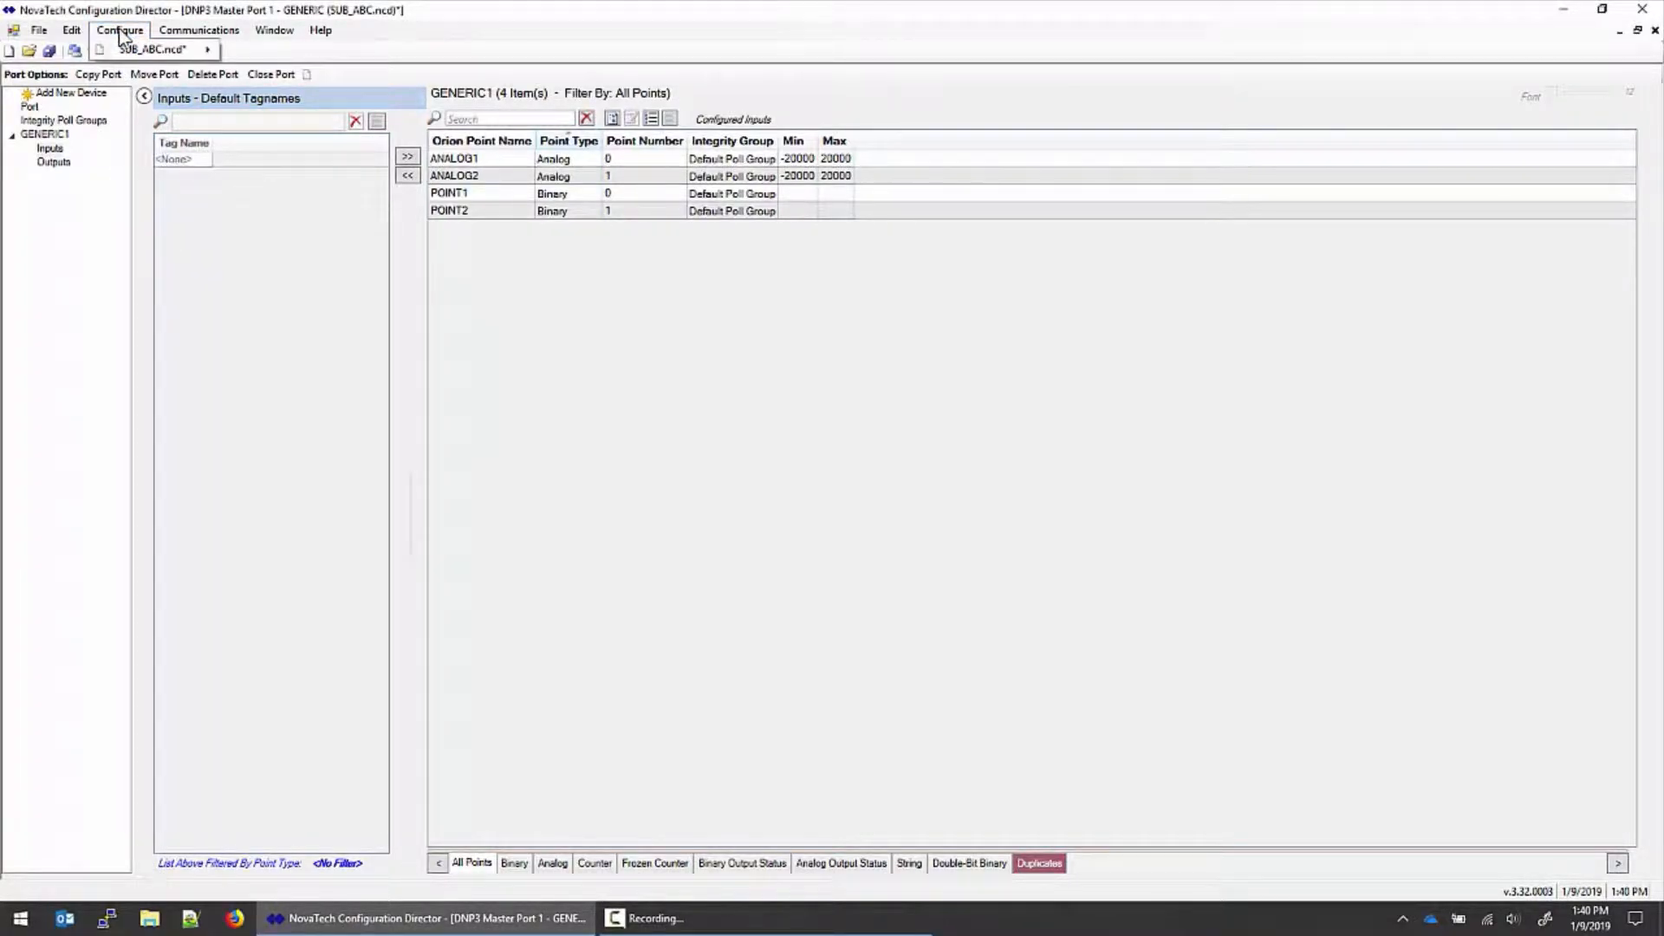
mouse_move(141, 52)
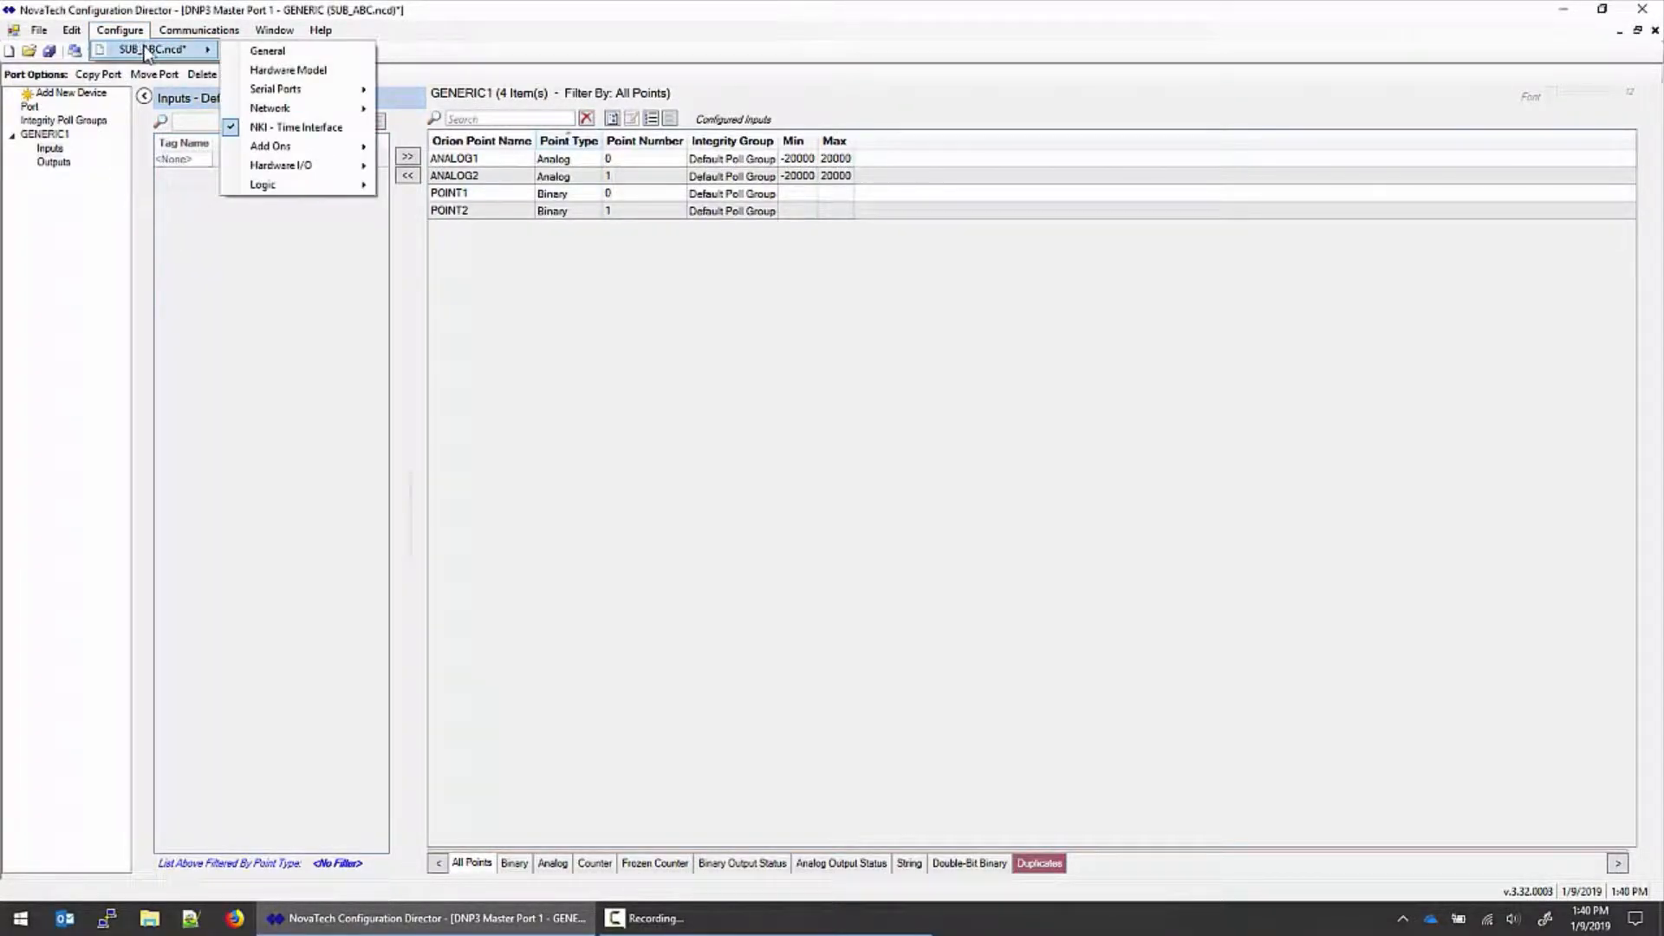
mouse_move(351, 92)
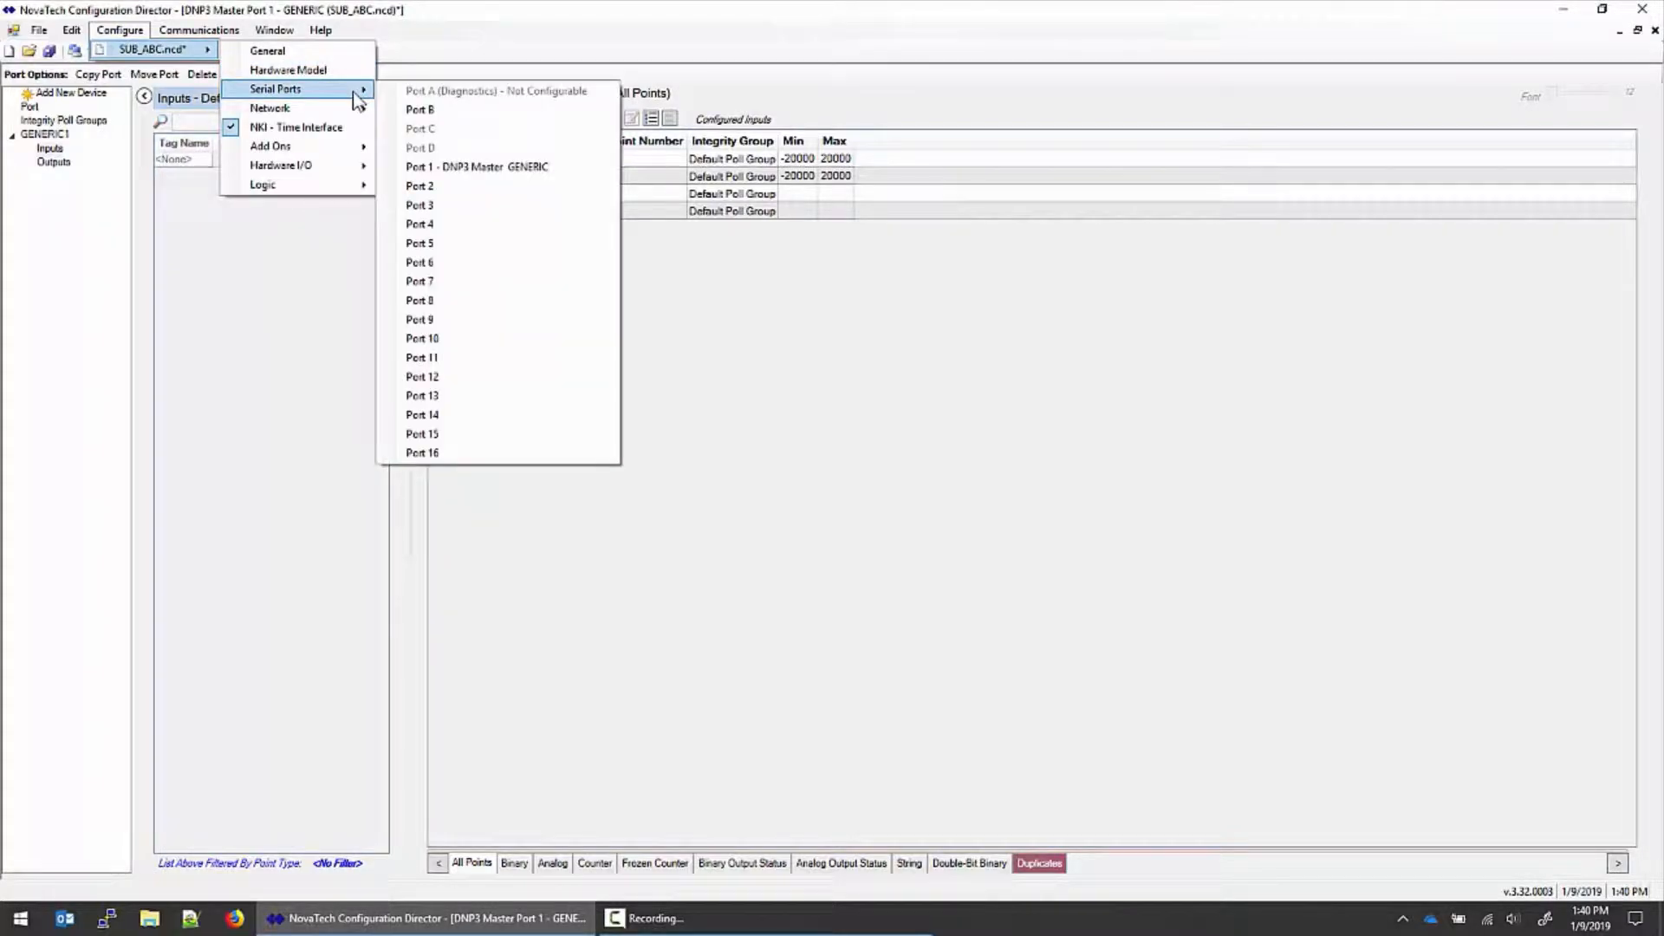
click(469, 198)
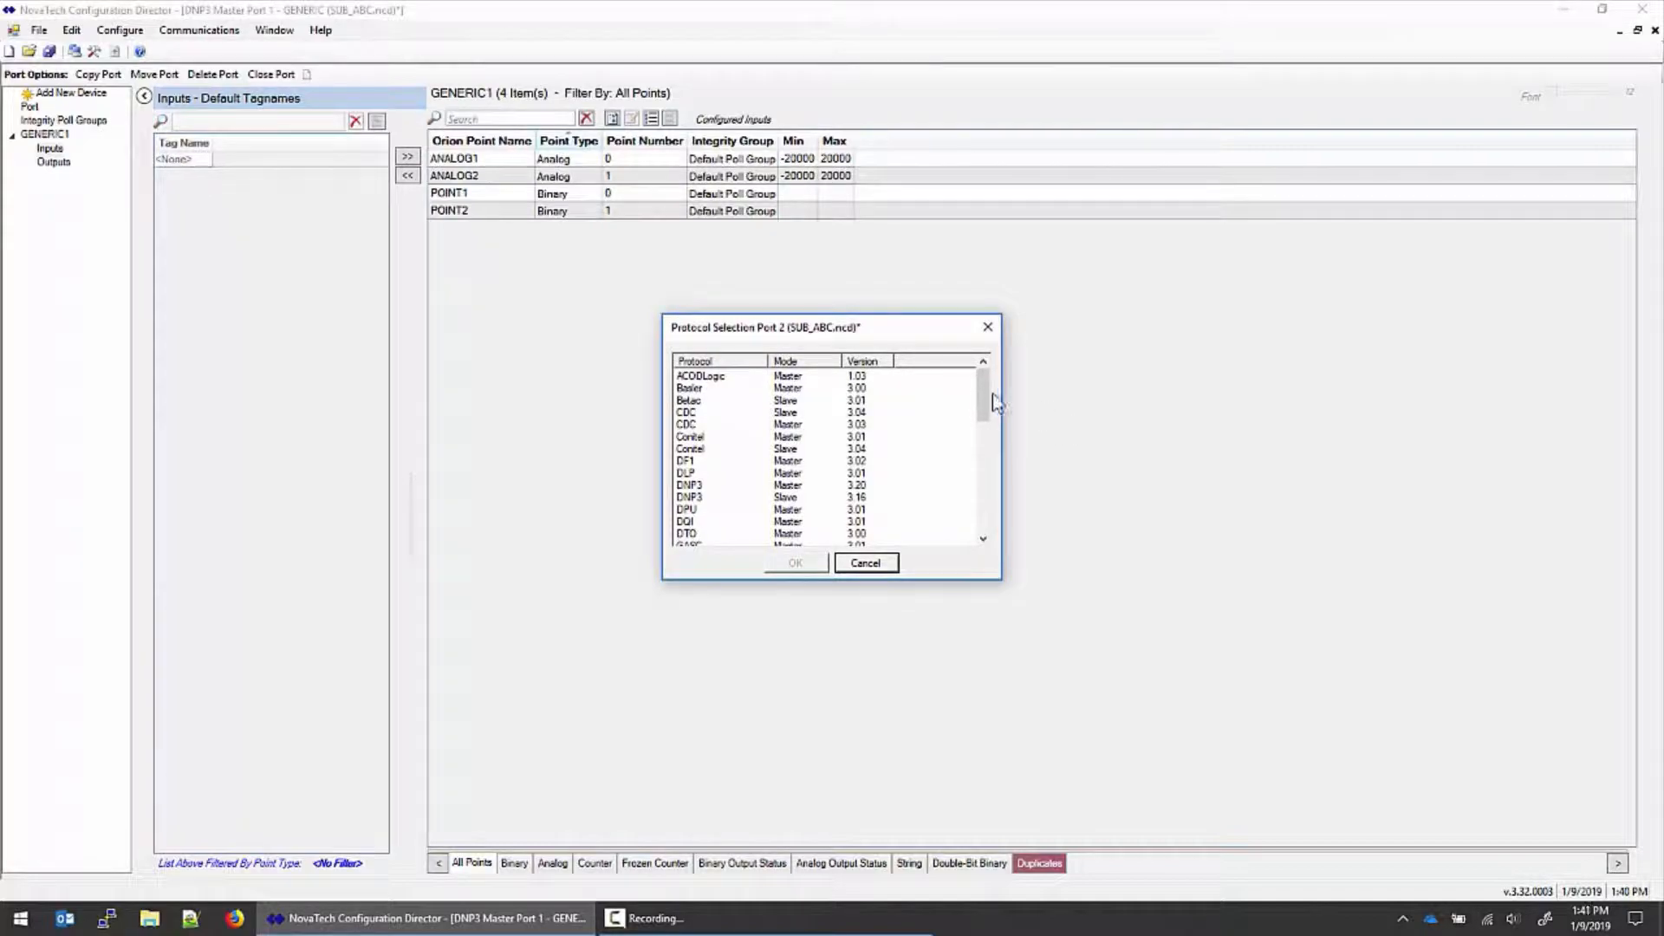
drag(982, 401, 986, 498)
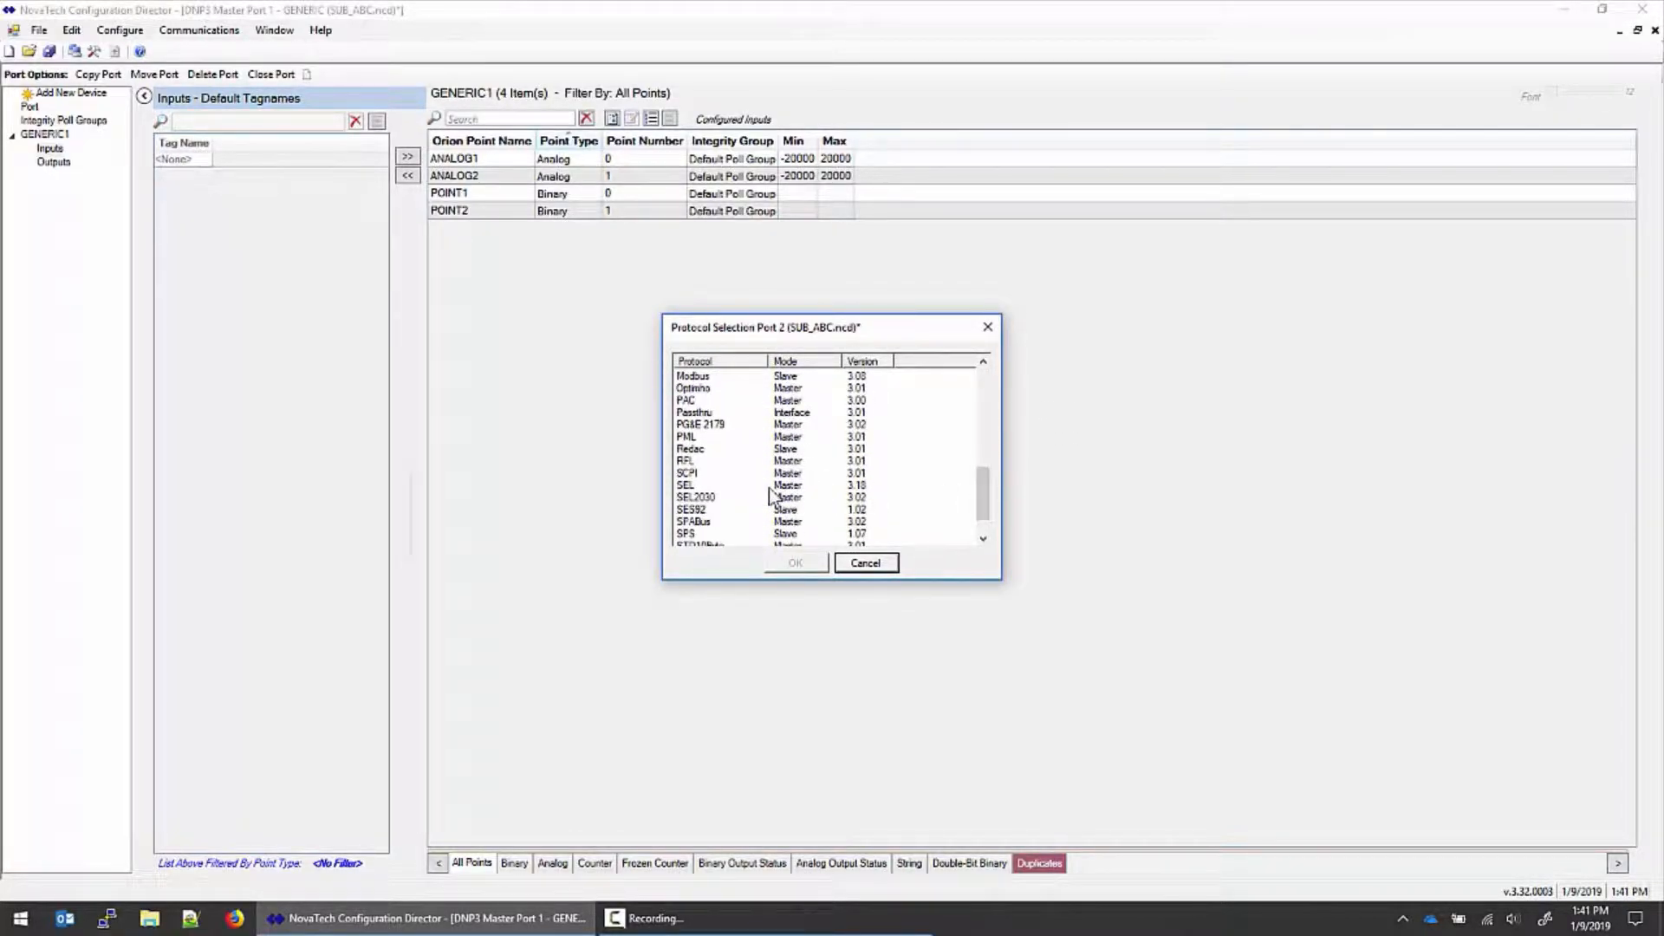
click(785, 485)
click(794, 564)
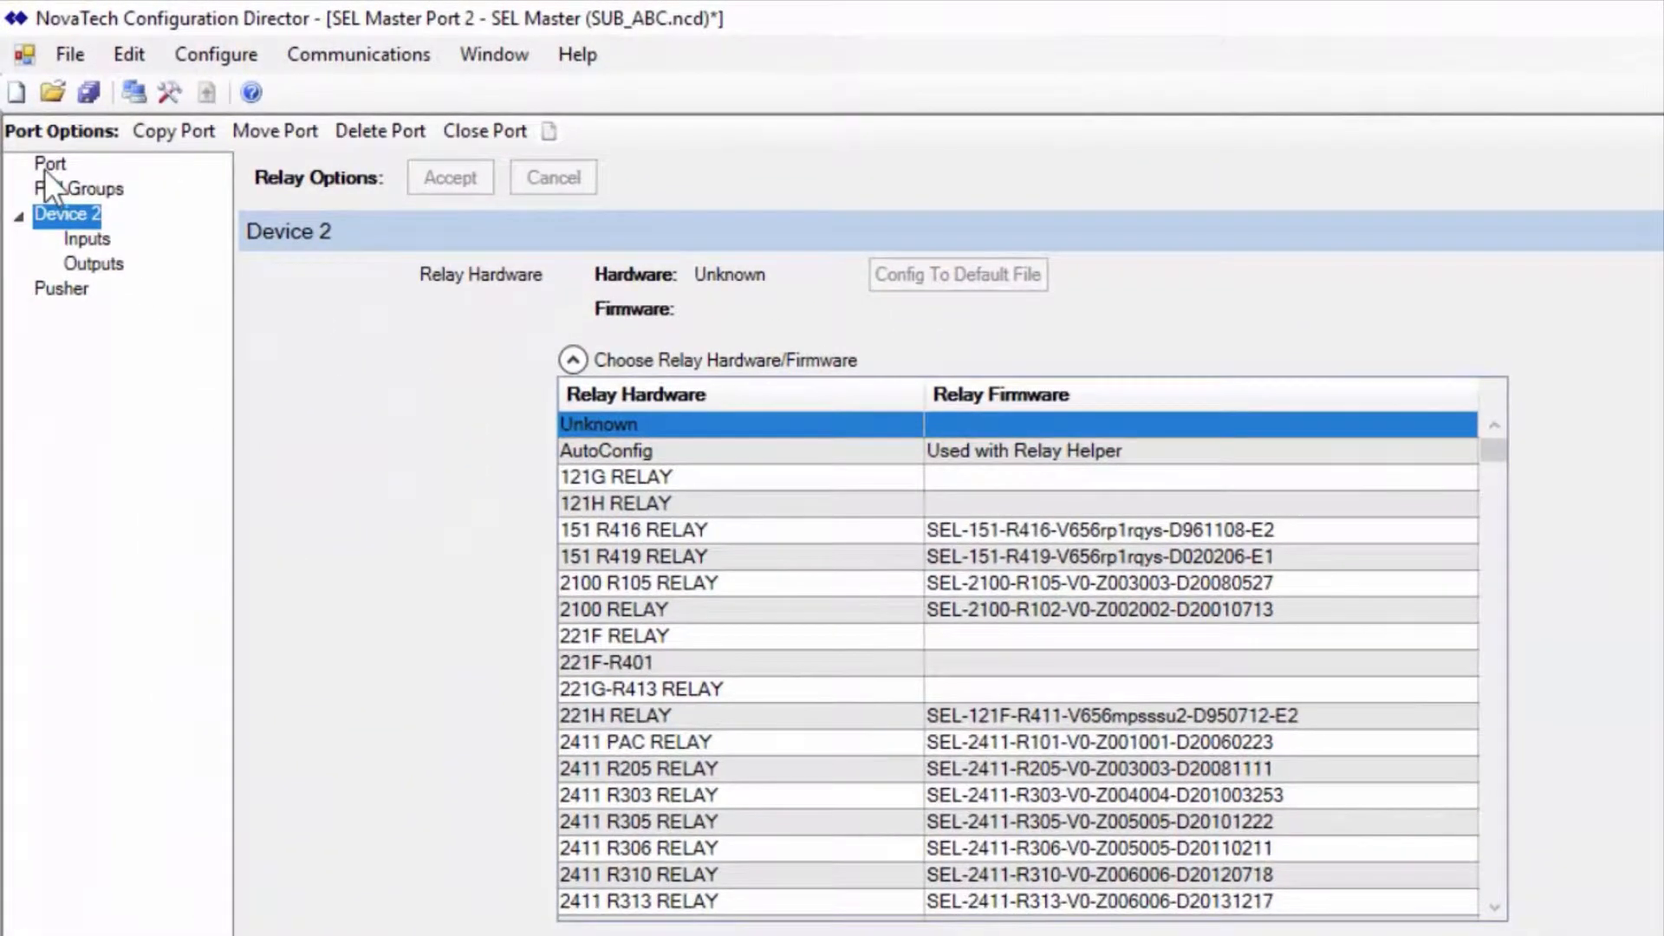
Move the SEL Master port from serial Port 2 to a new network port
click(45, 166)
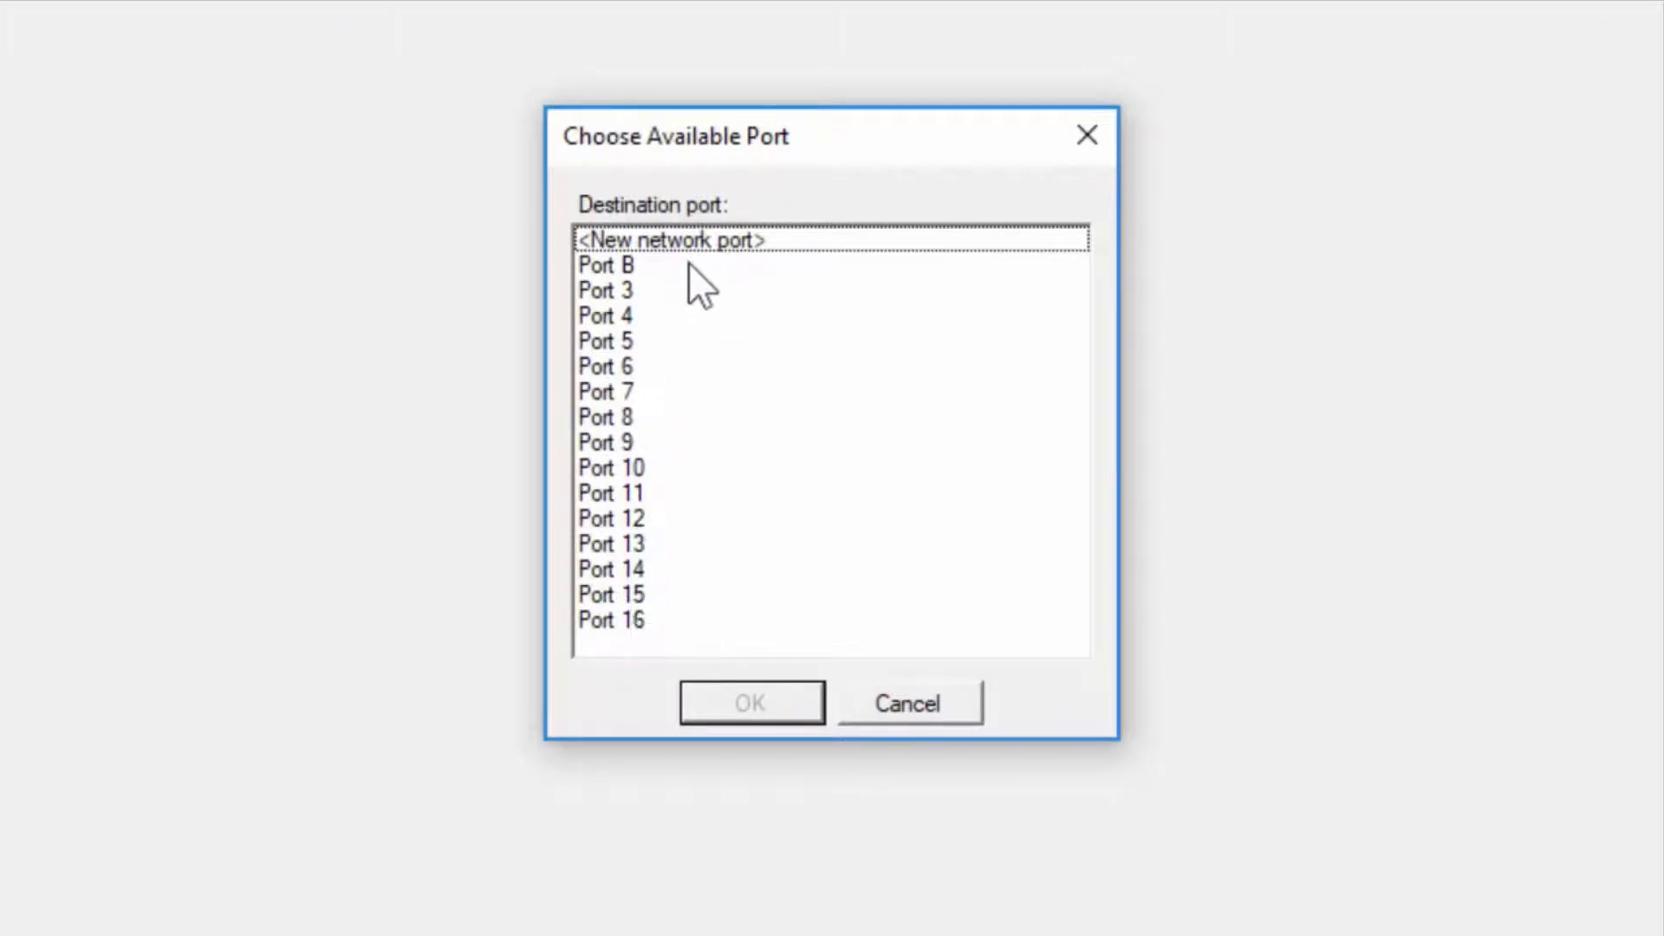
click(757, 243)
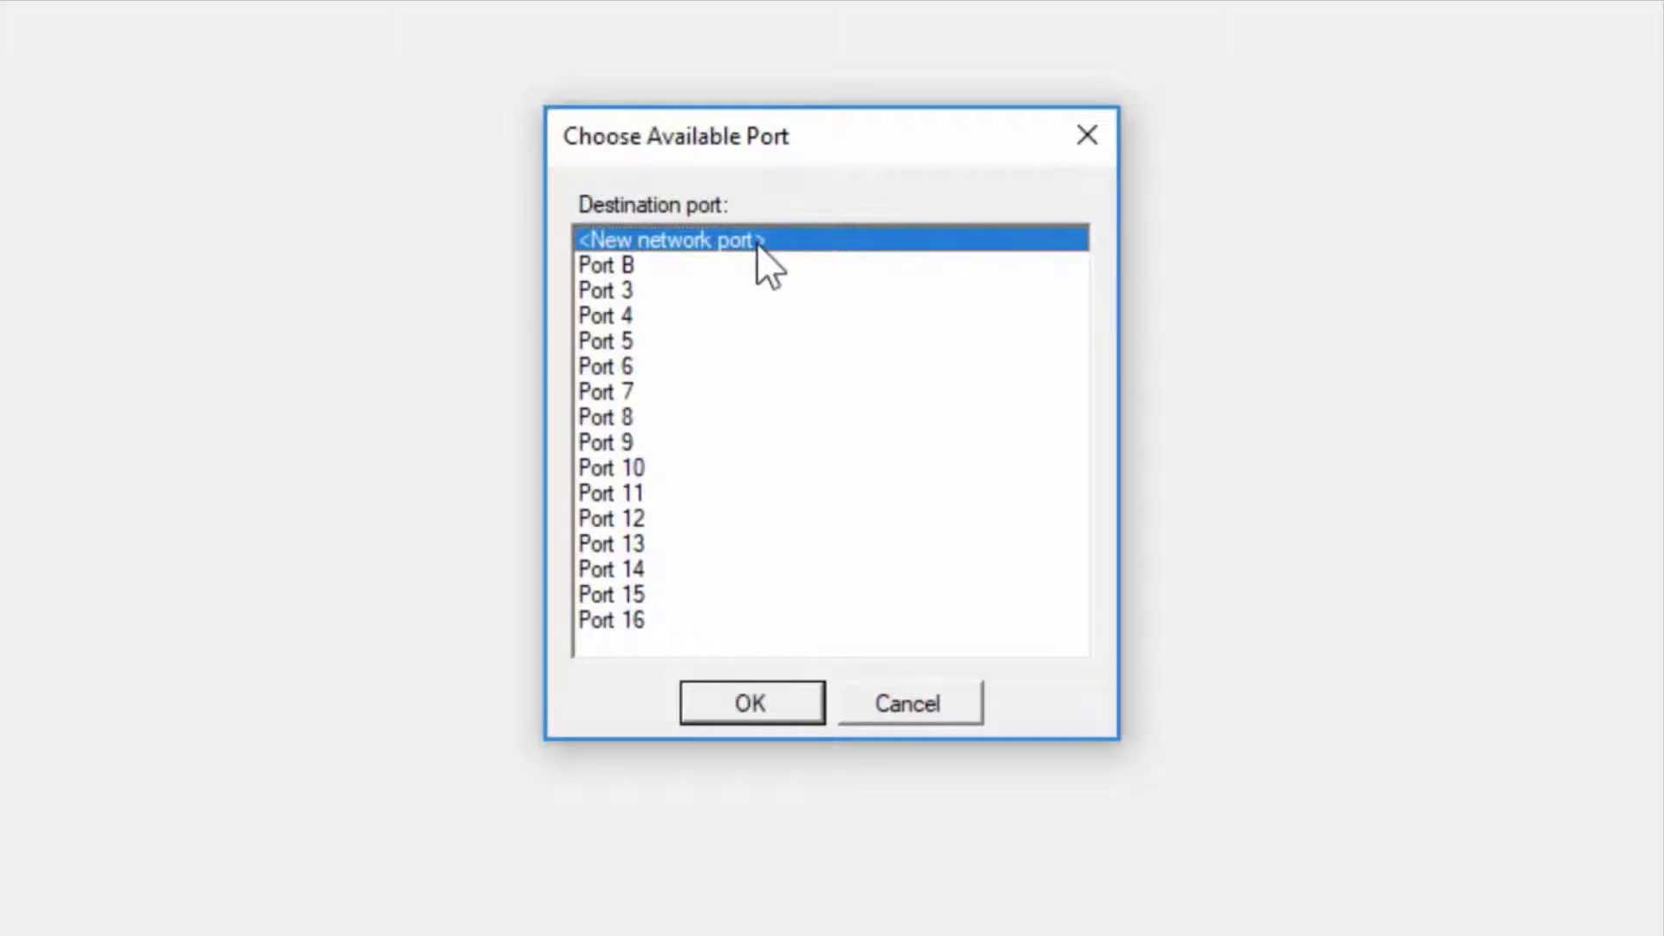
click(758, 707)
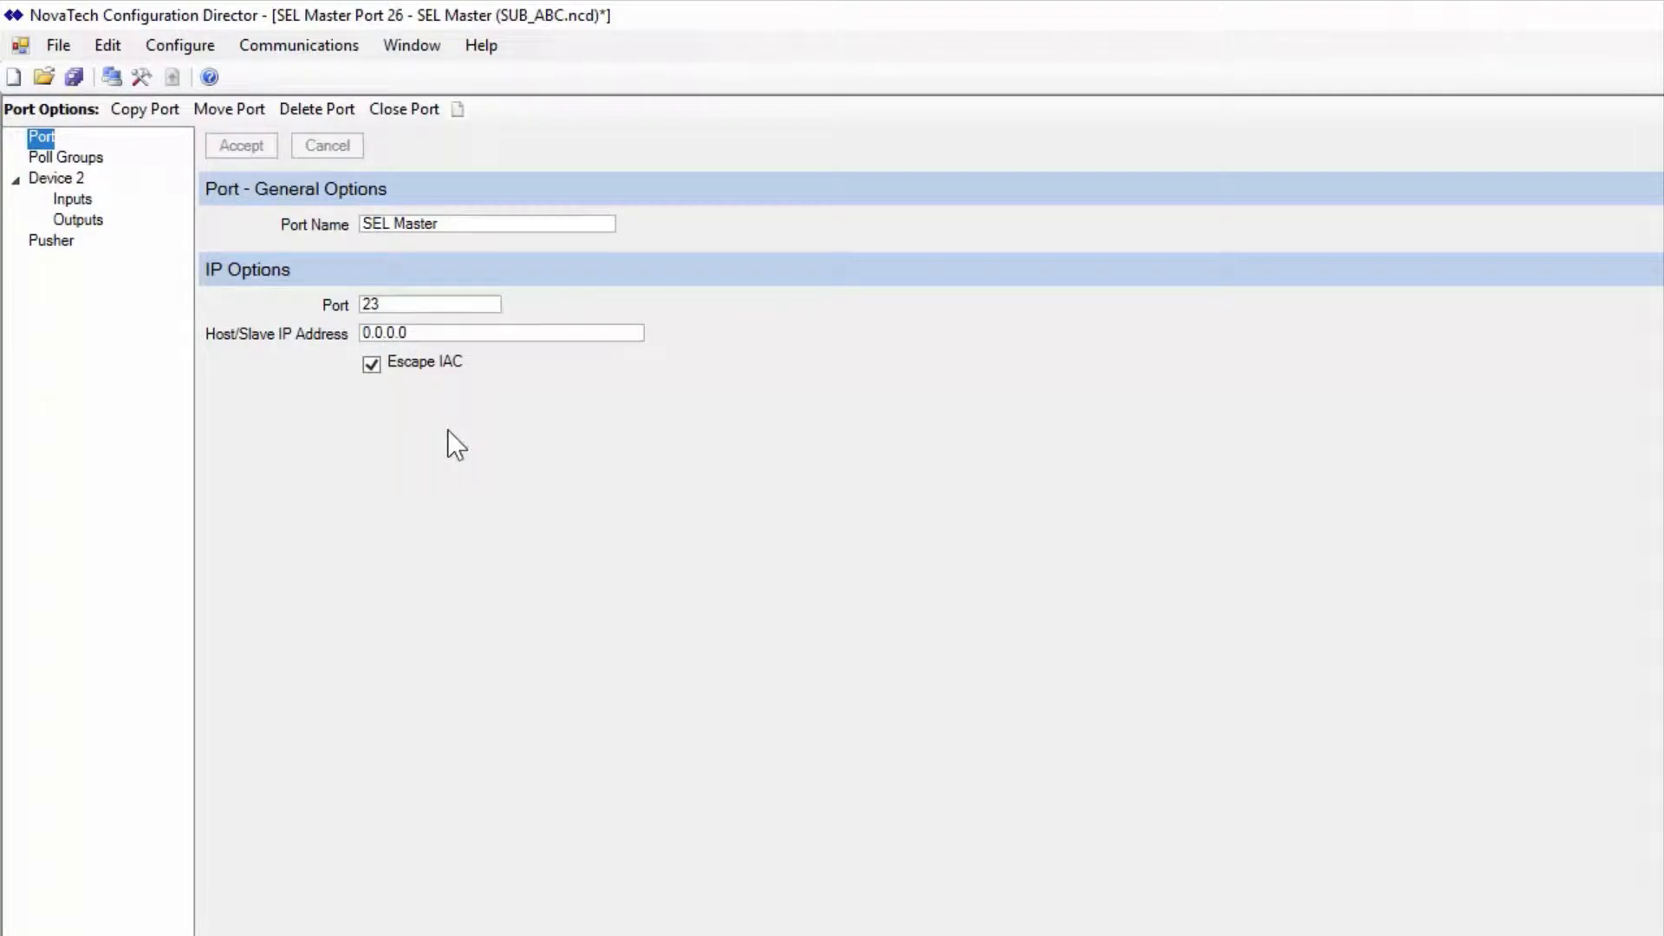
Set the SEL Master network port's Host/Slave IP Address to 10.10.10.12 and accept the change
click(439, 333)
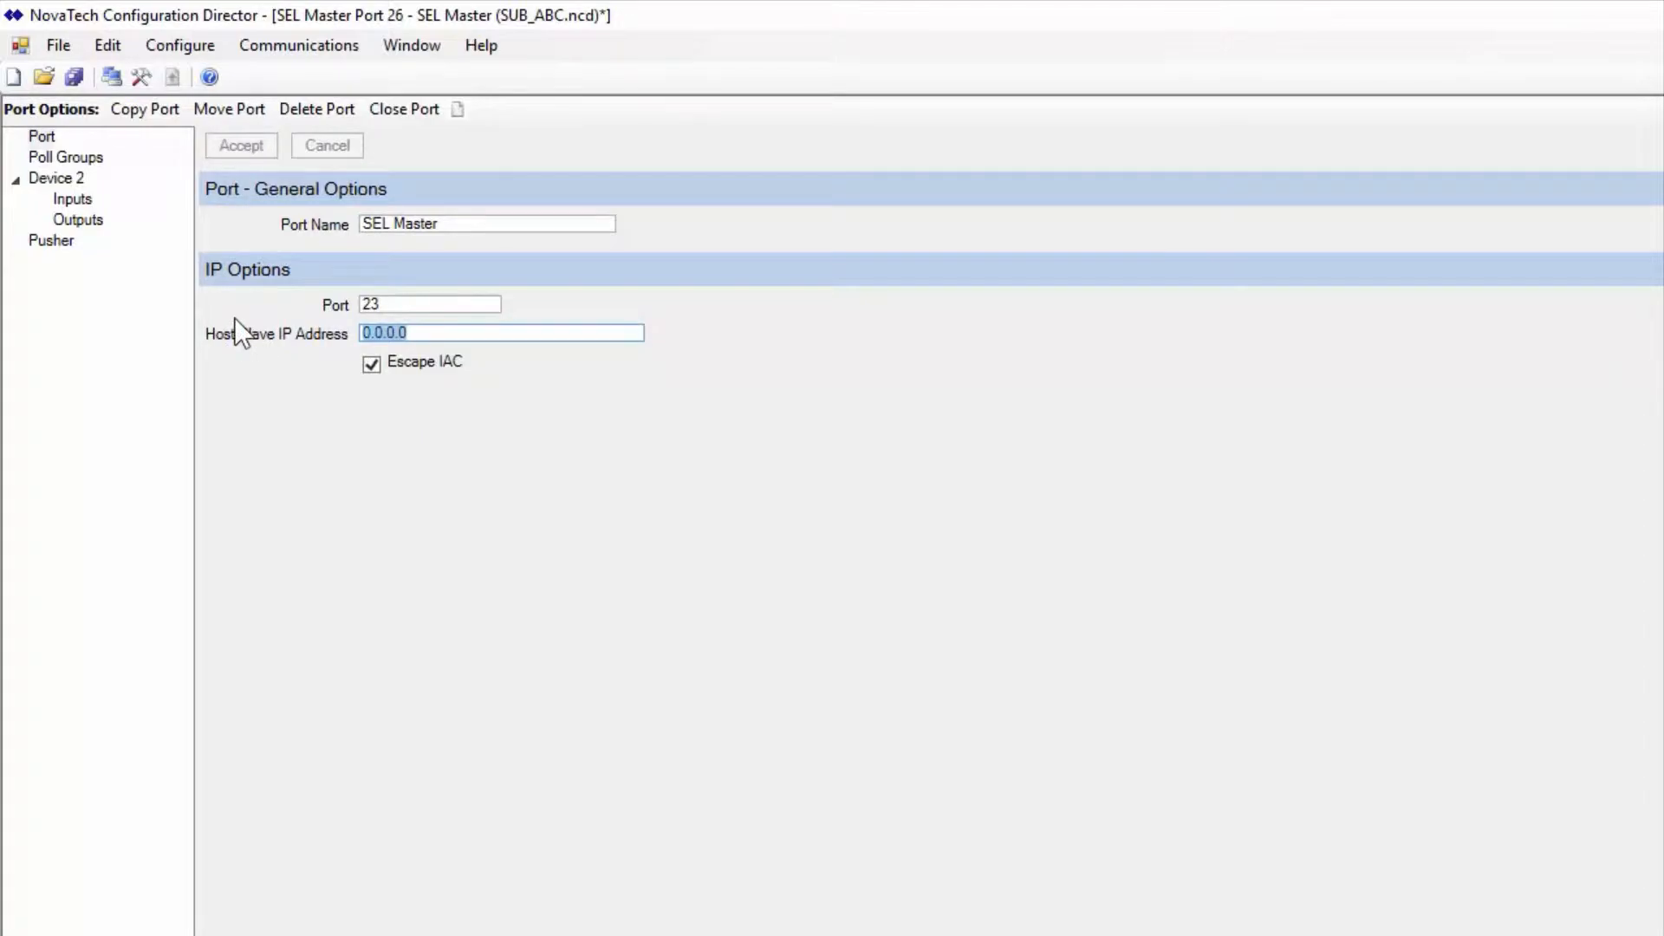
text(10.10.10.12)
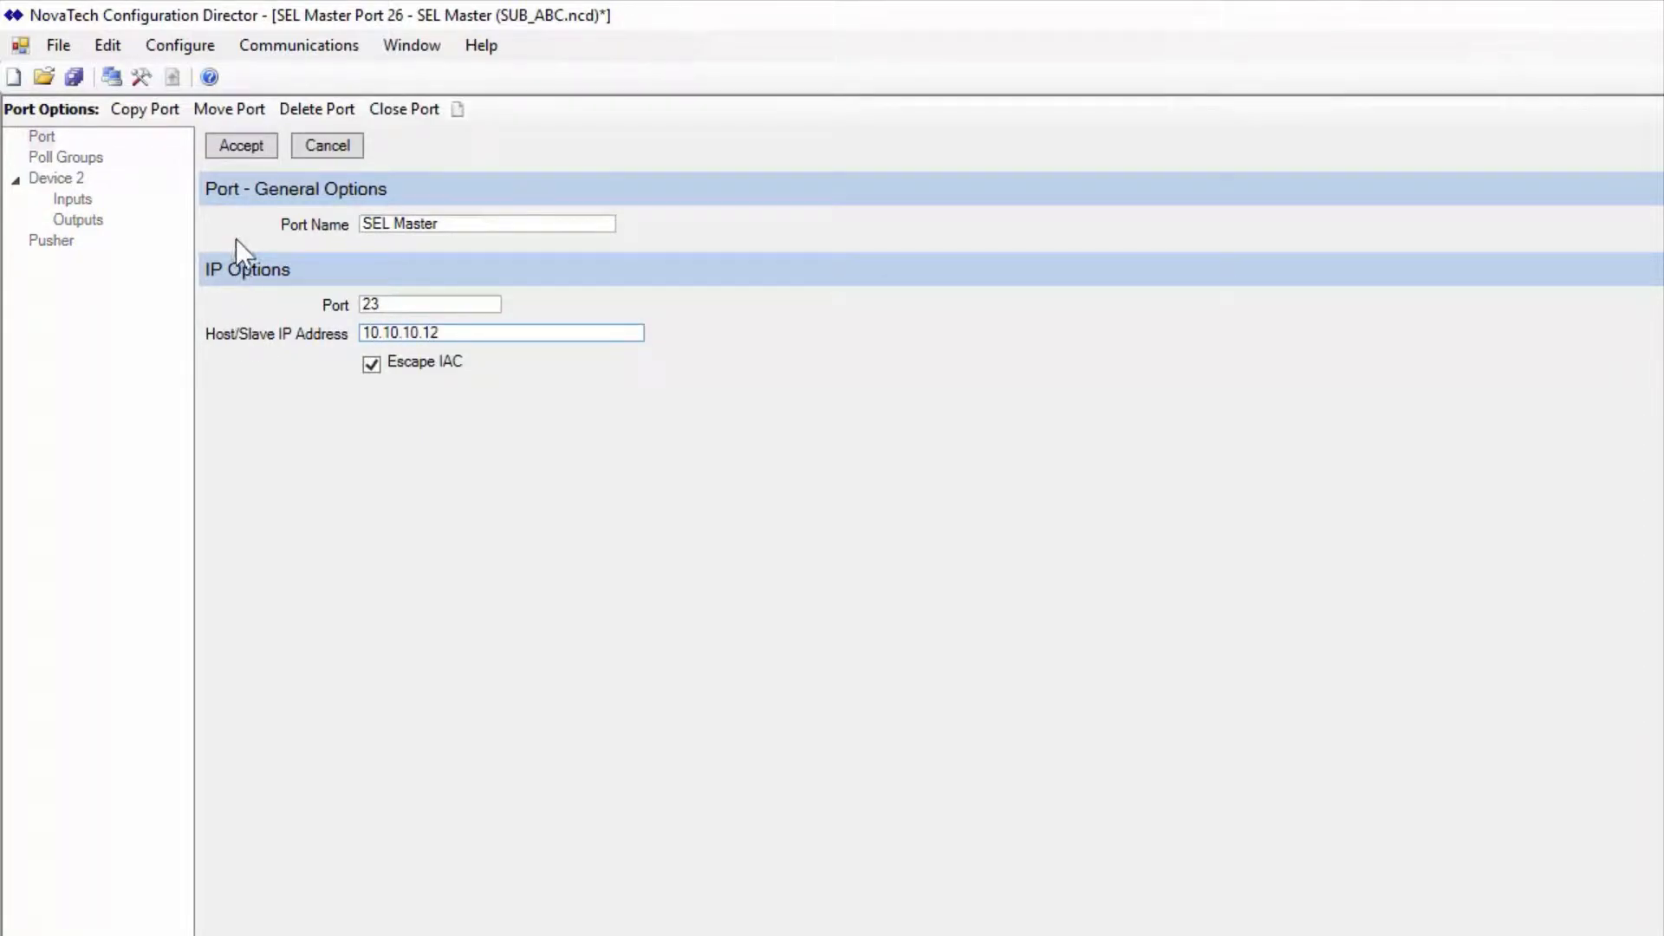
click(239, 144)
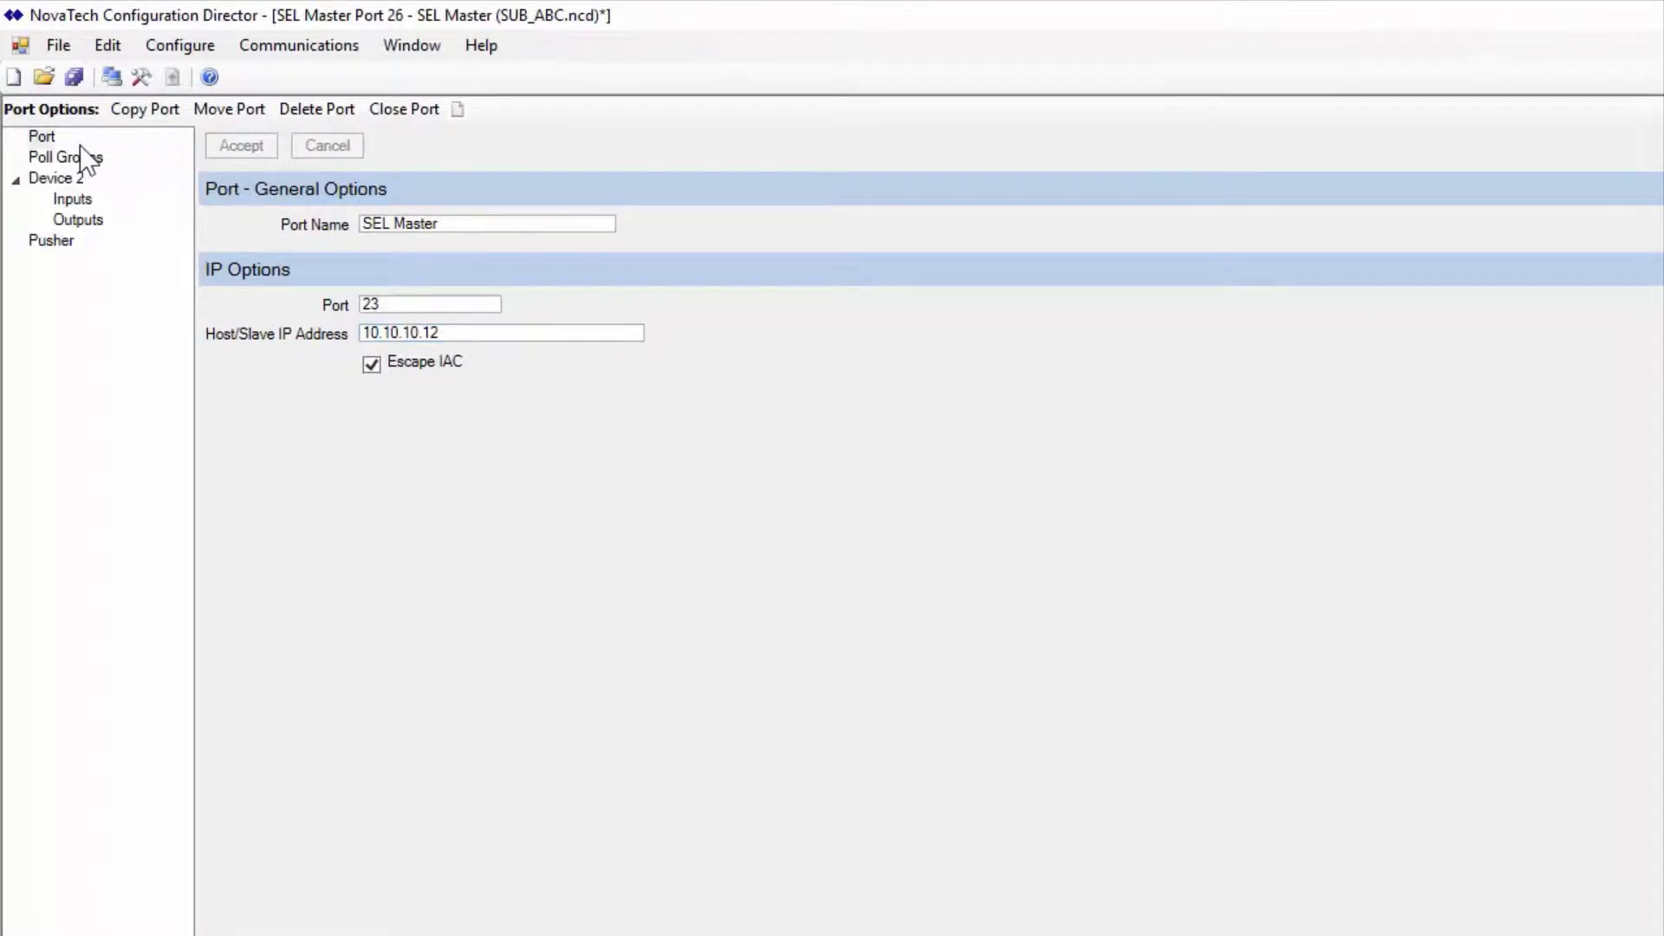
Set Device 2's relay hardware to 351S-7 RELAY, the entry without a firmware ID, and update the device
click(65, 178)
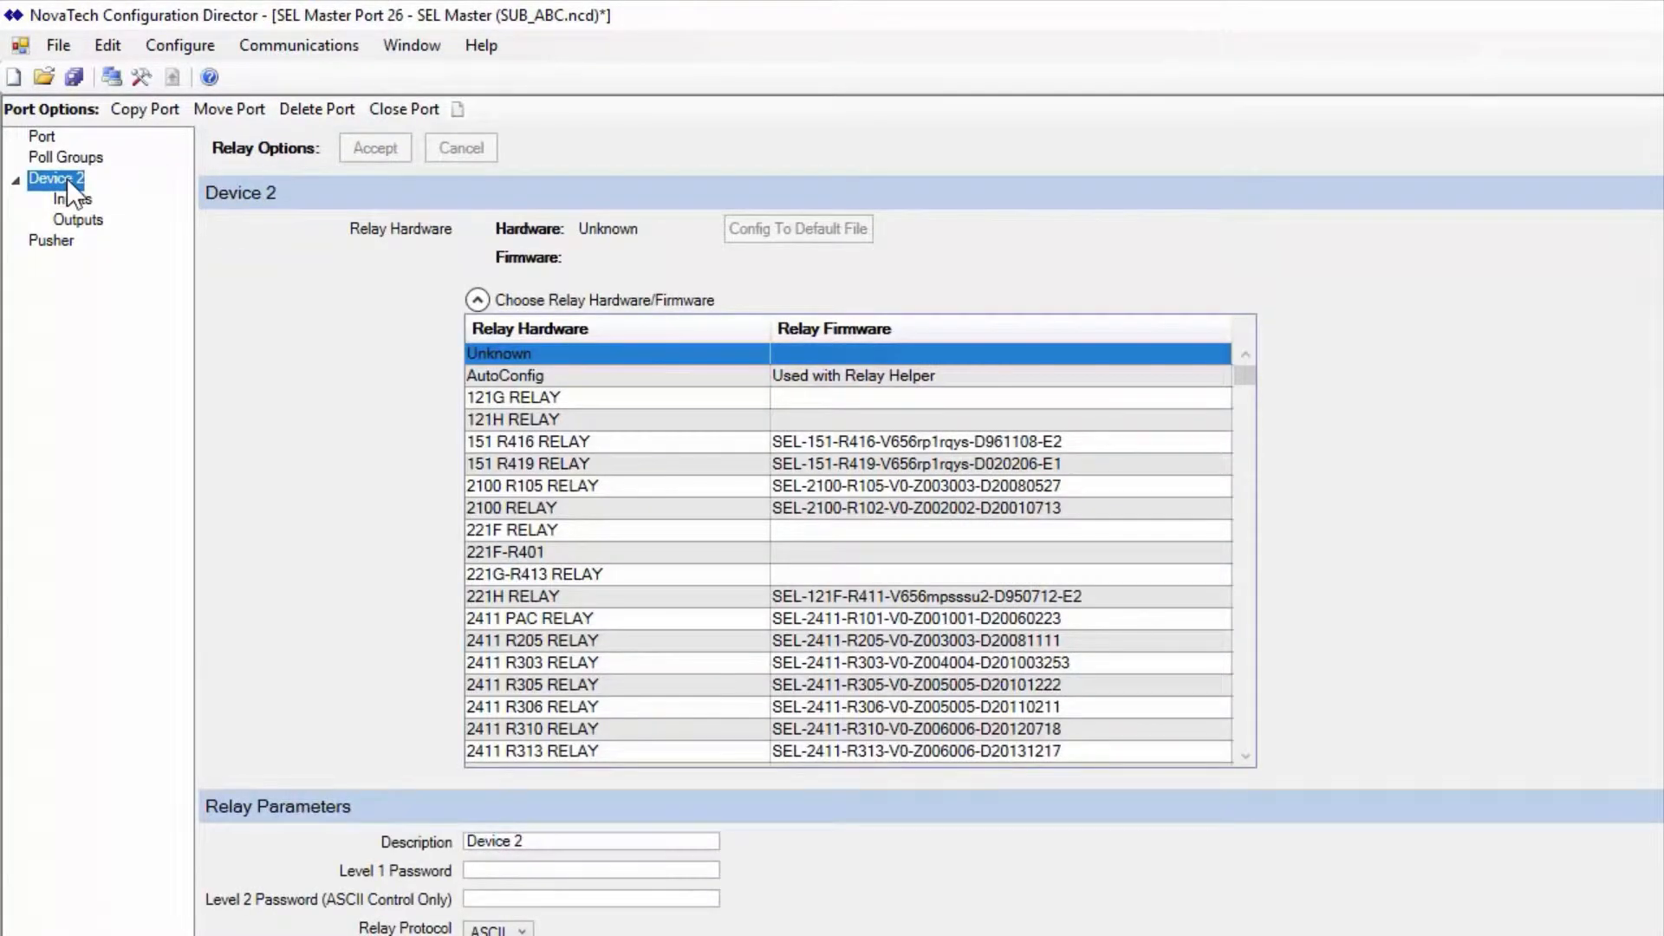
drag(1240, 374, 1239, 565)
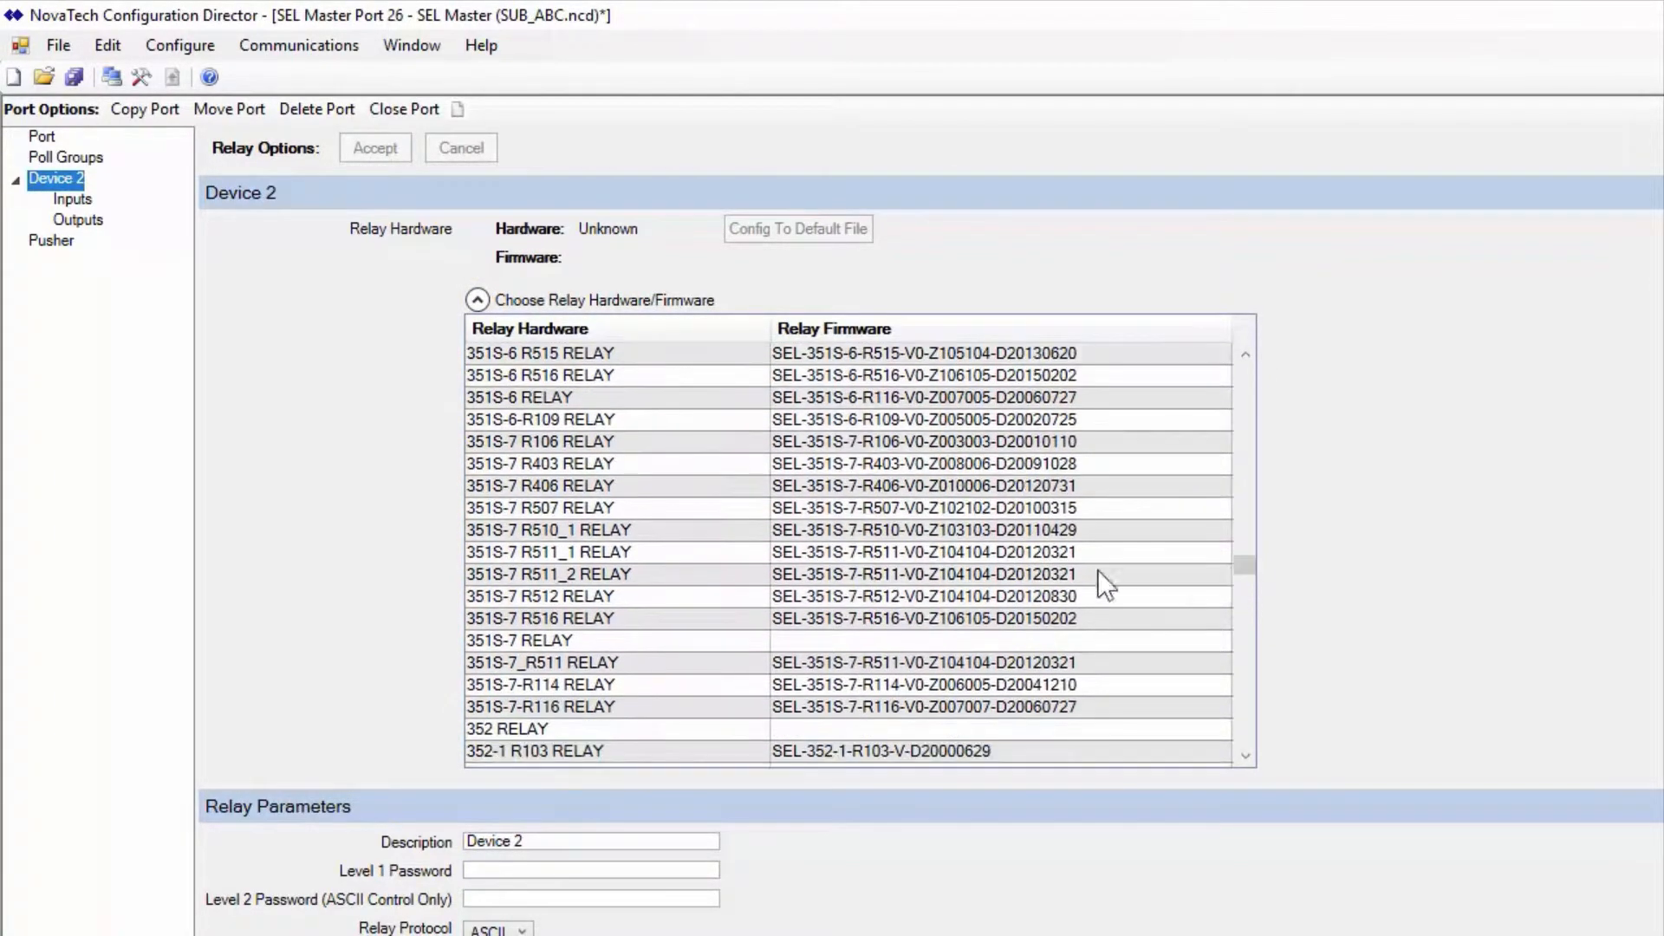
click(572, 641)
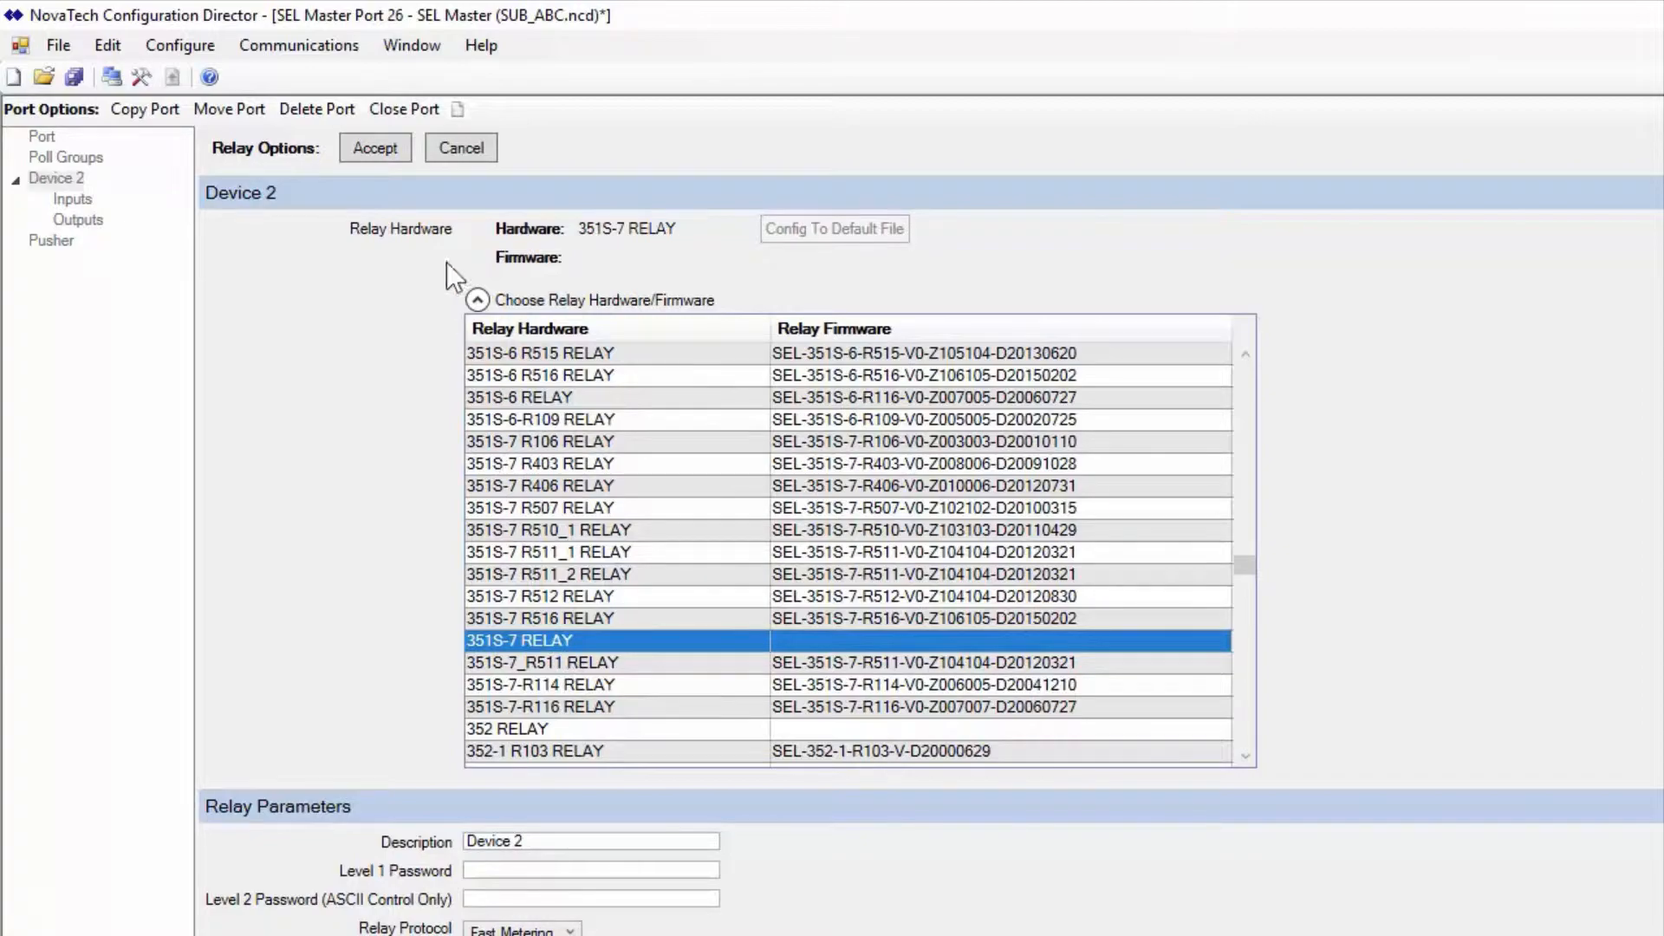
click(376, 147)
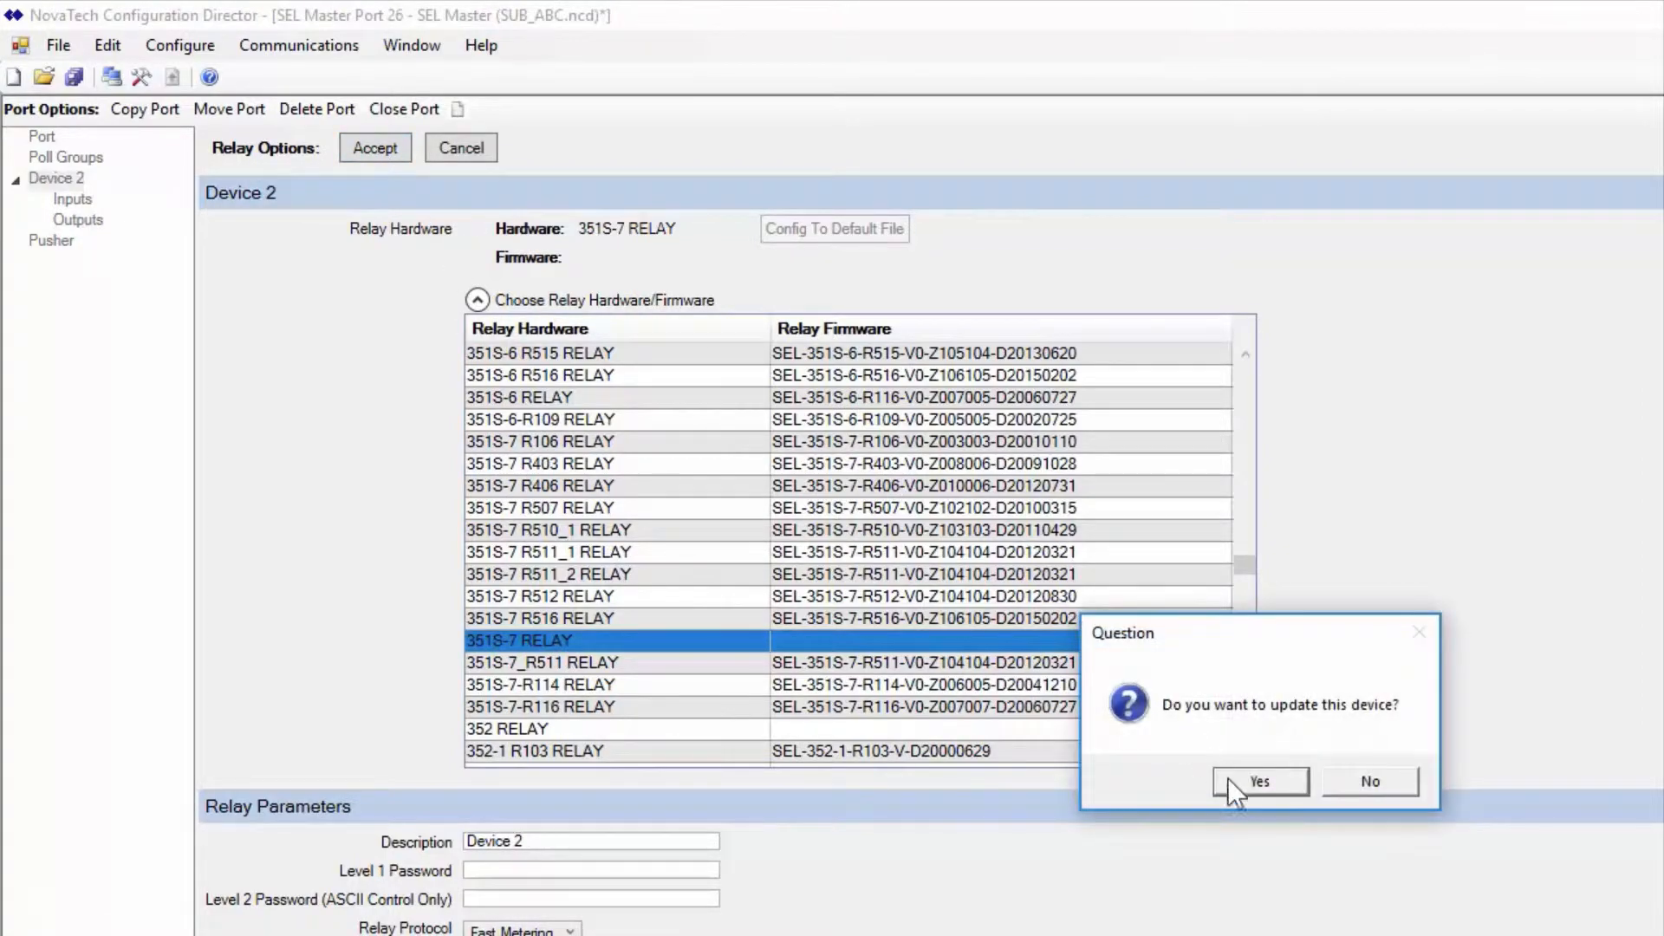
click(1253, 782)
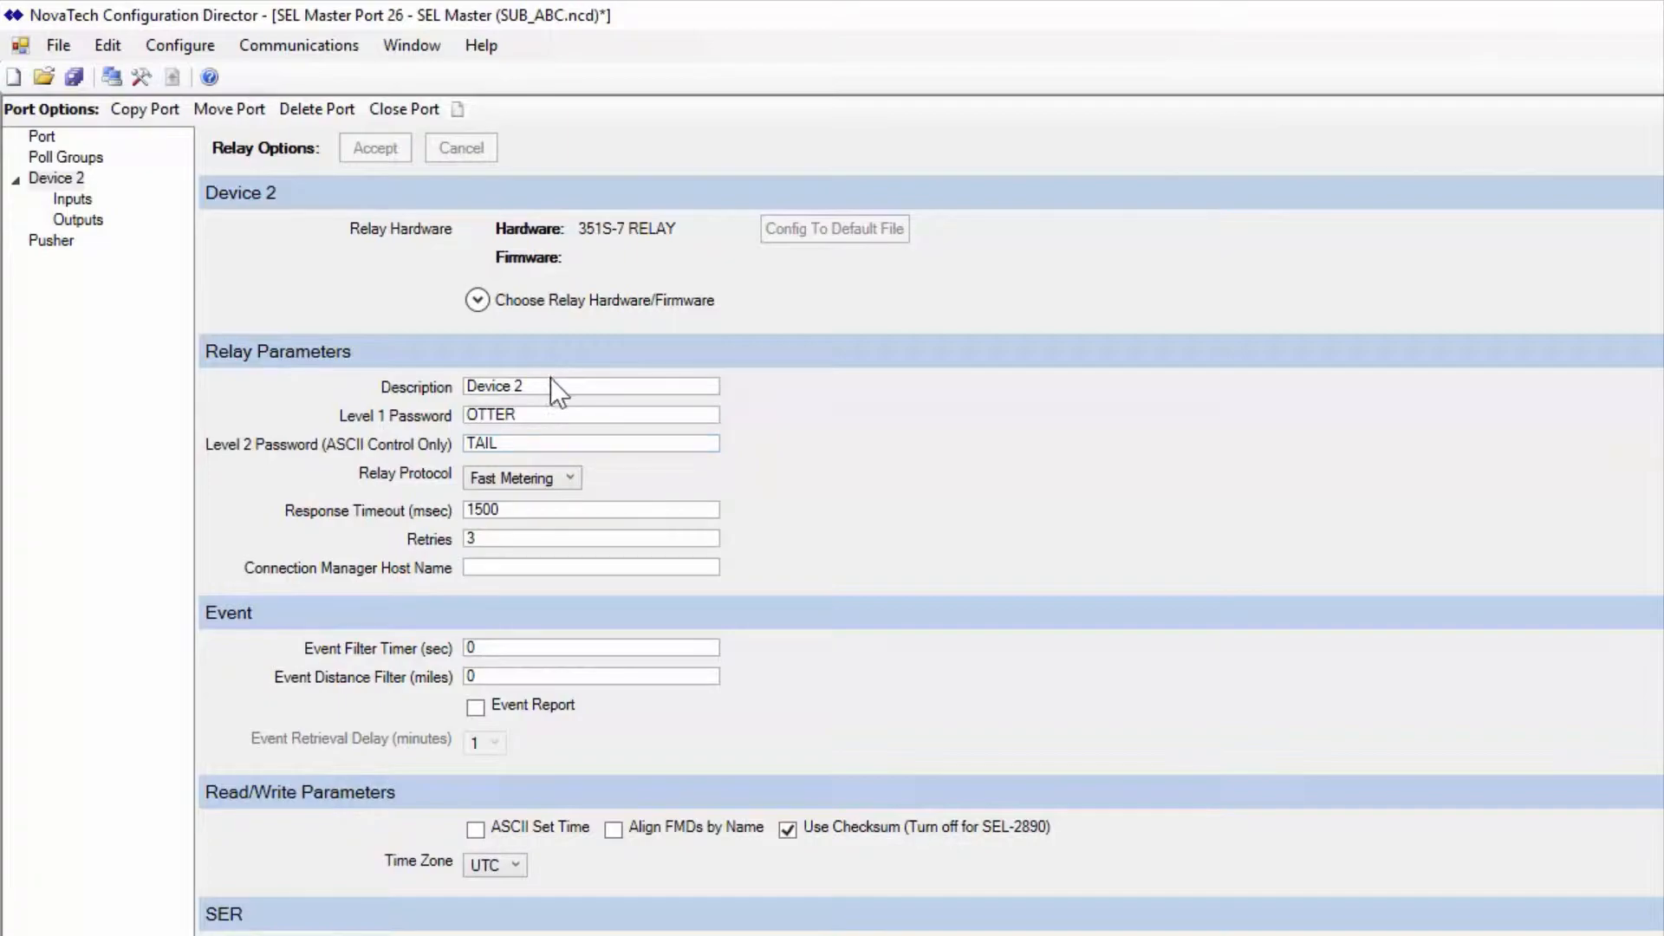
Change the 351S-7 relay's description to FDR1 and update the device
drag(530, 385, 301, 378)
text(FDR1)
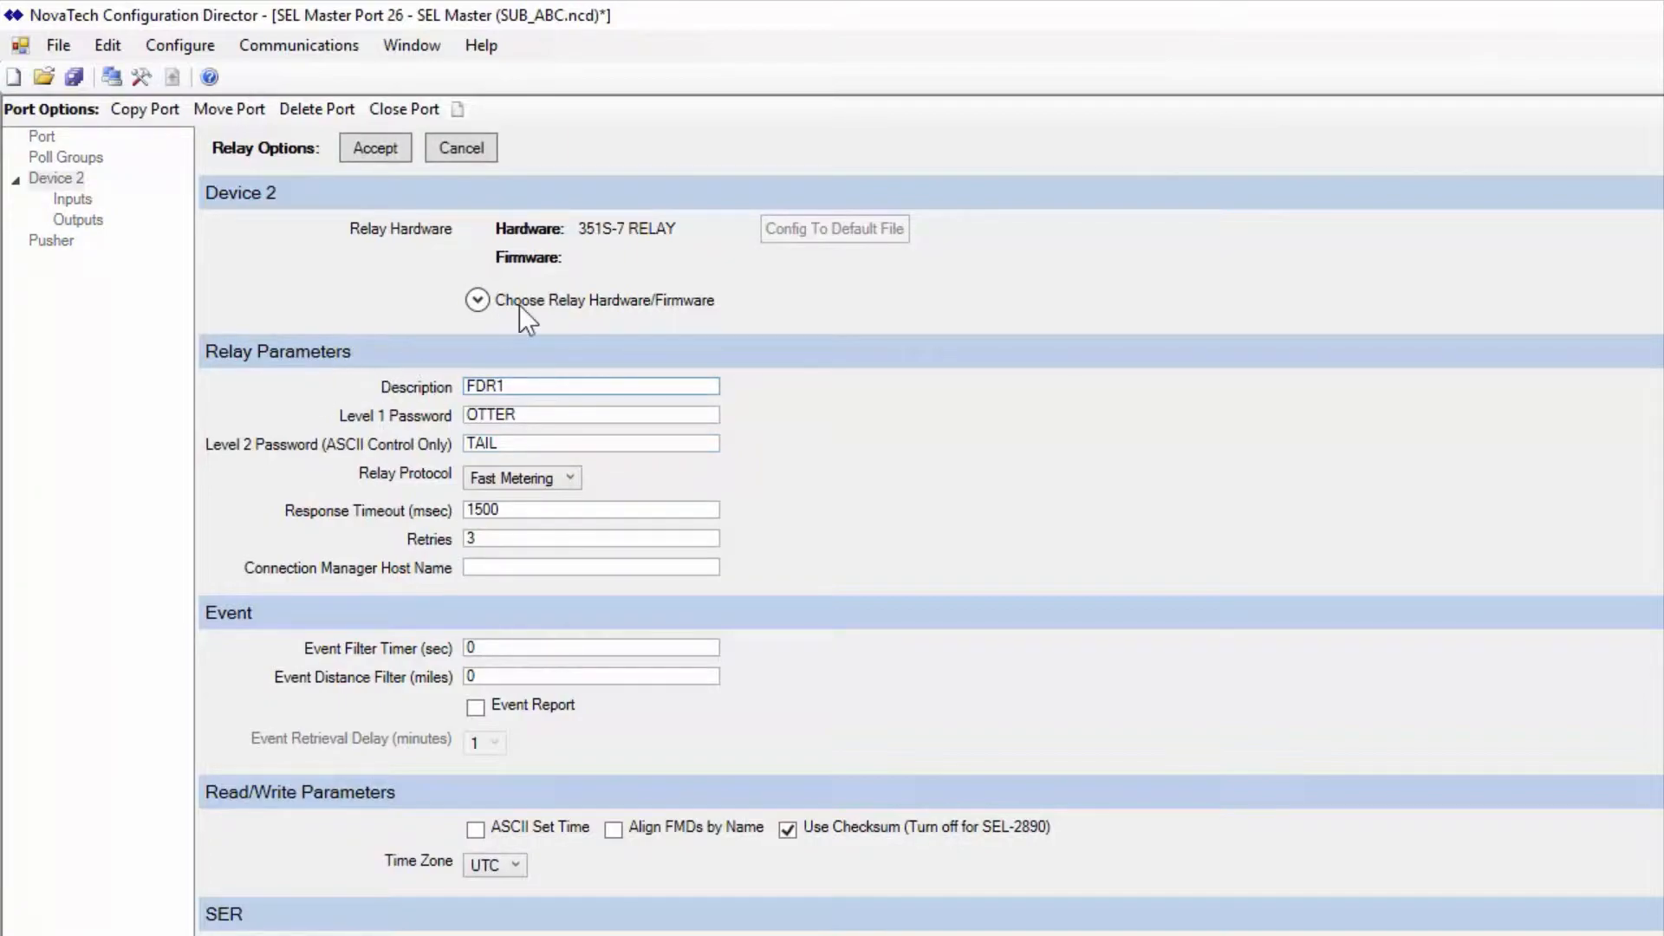
click(362, 142)
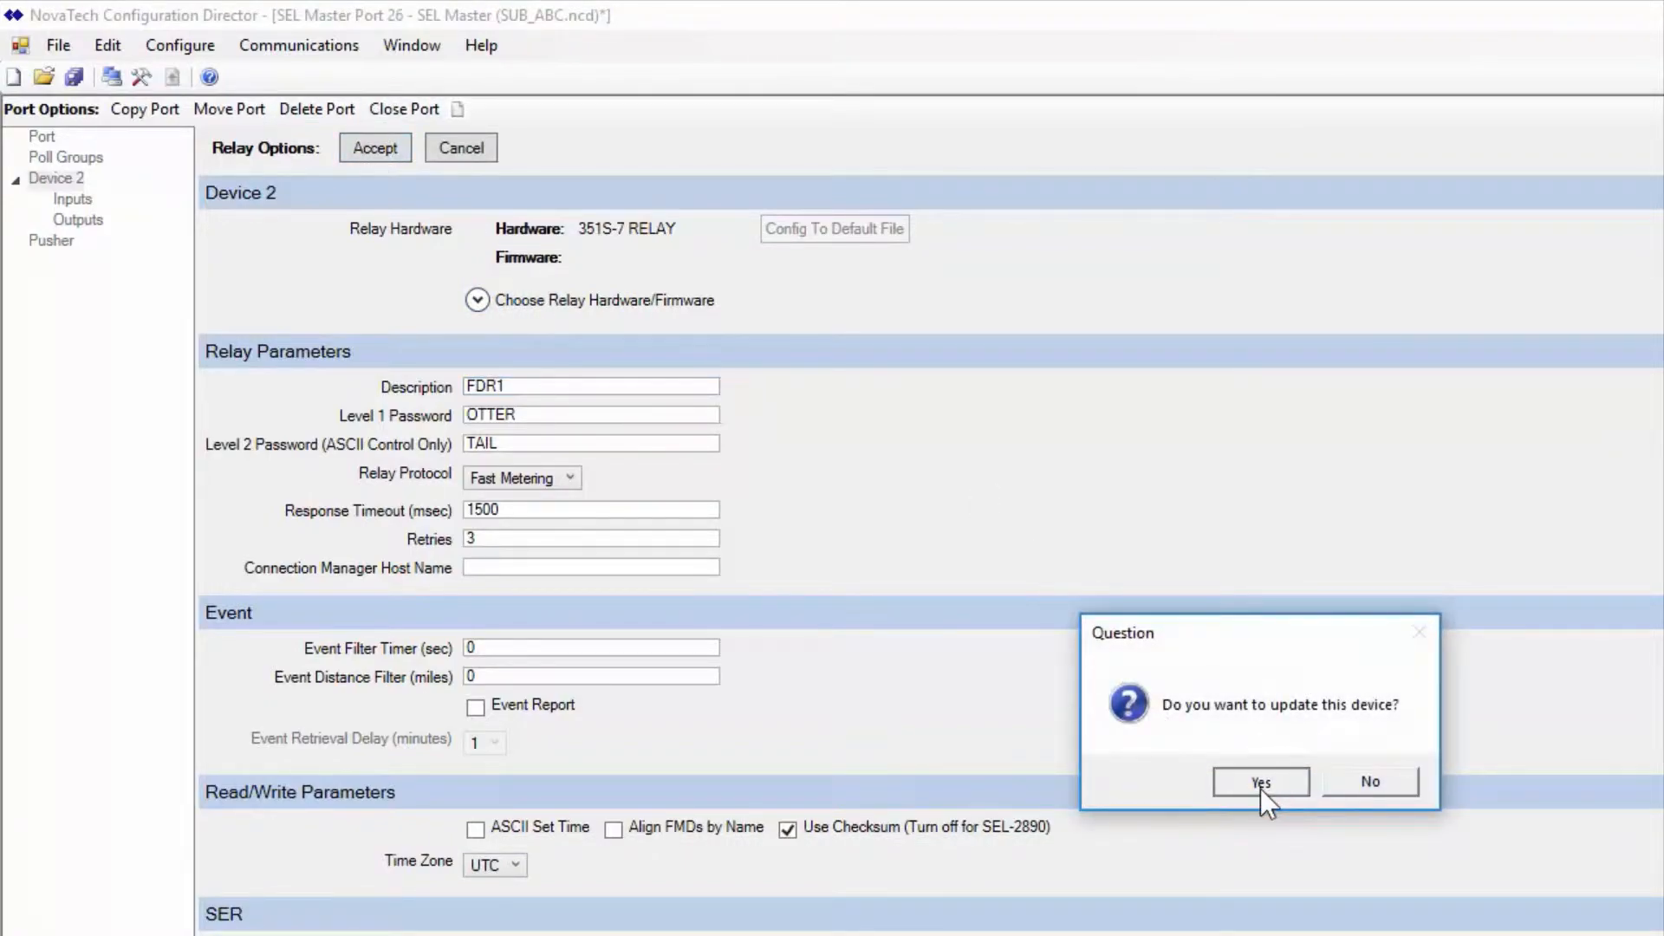
click(1260, 784)
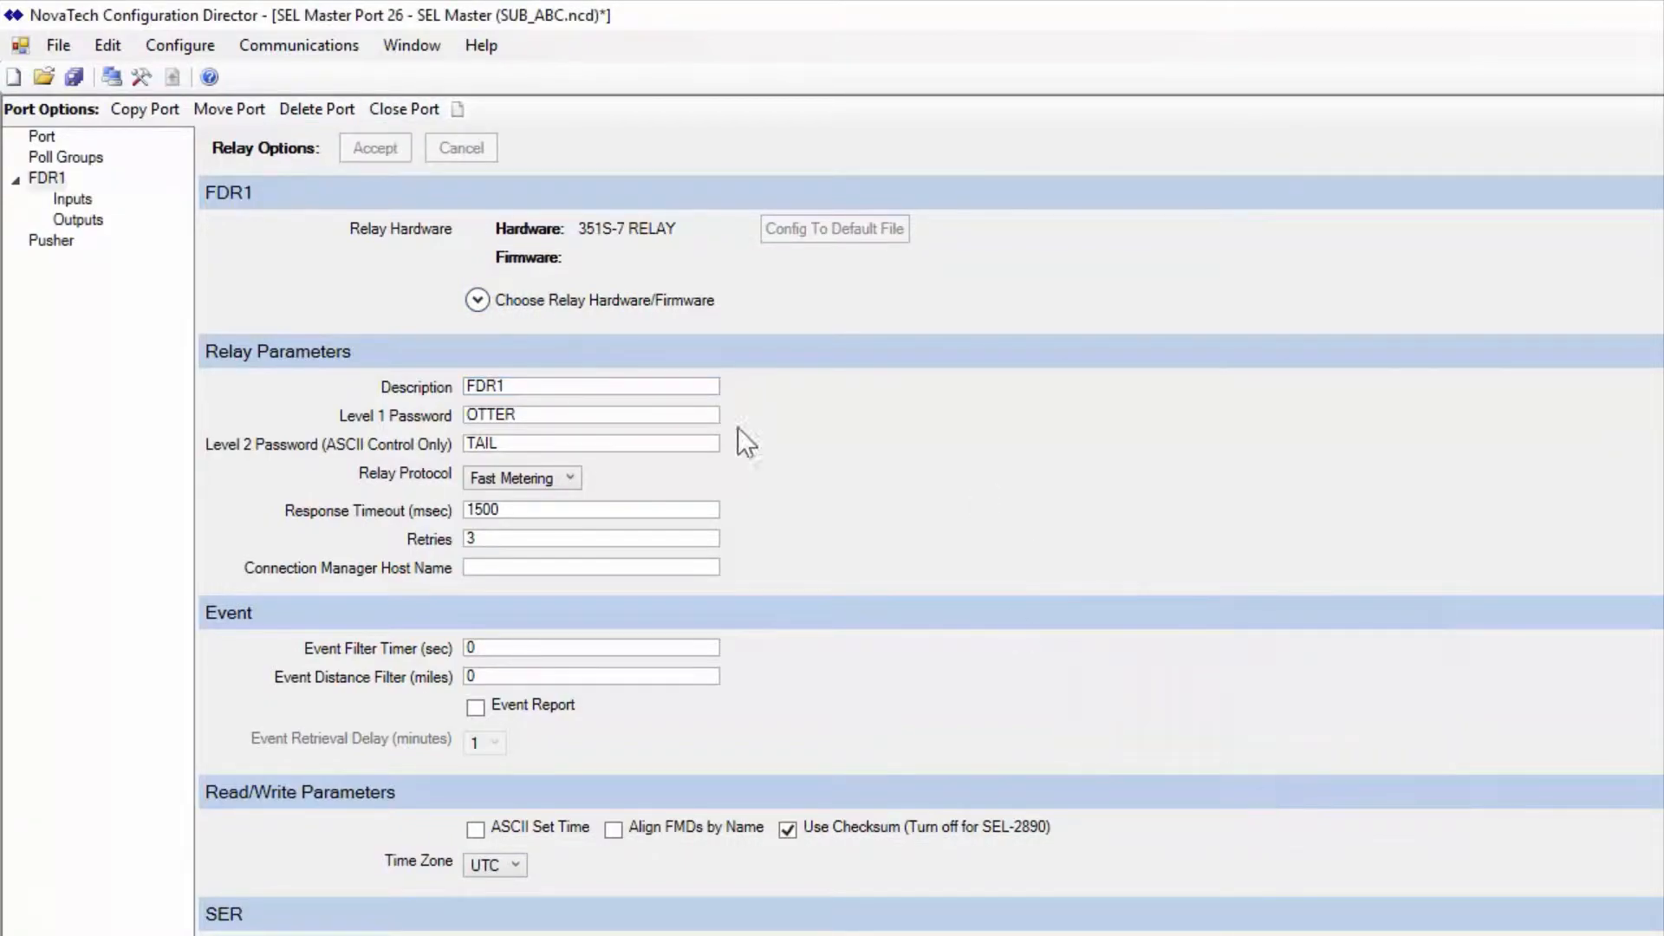
Add analog inputs Meter IA, IB, IC, IN, VA, VB and VC and the discrete input FMD_TRIP to FDR1
click(68, 200)
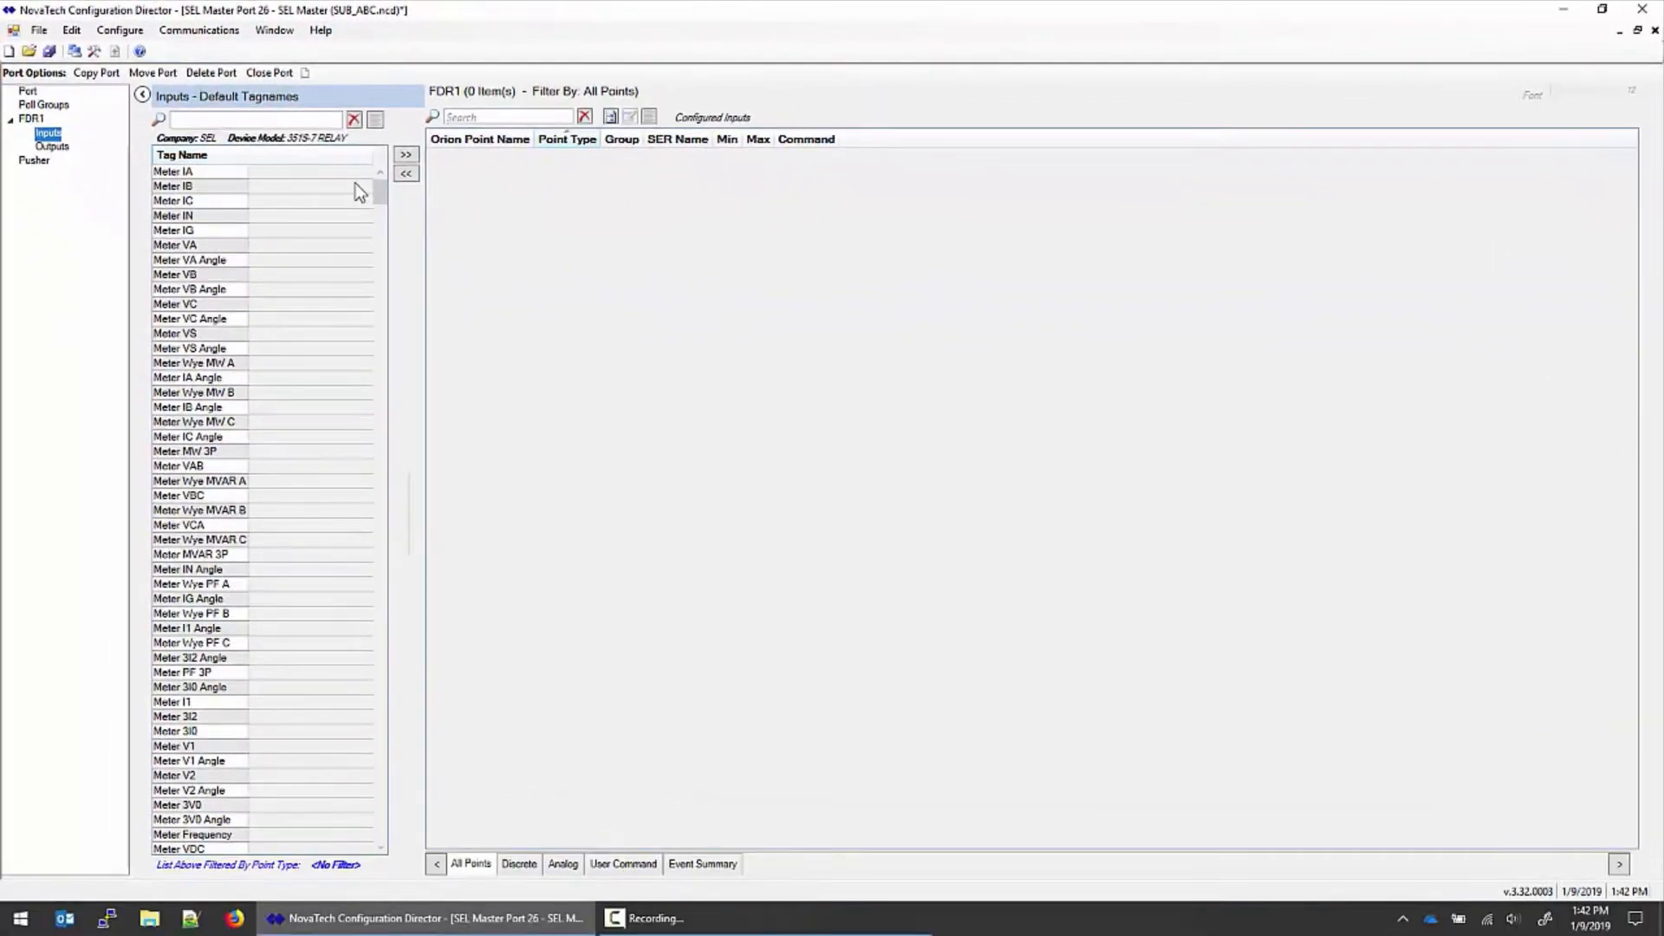
mouse_move(384, 199)
mouse_down()
mouse_move(368, 778)
mouse_move(386, 176)
mouse_up()
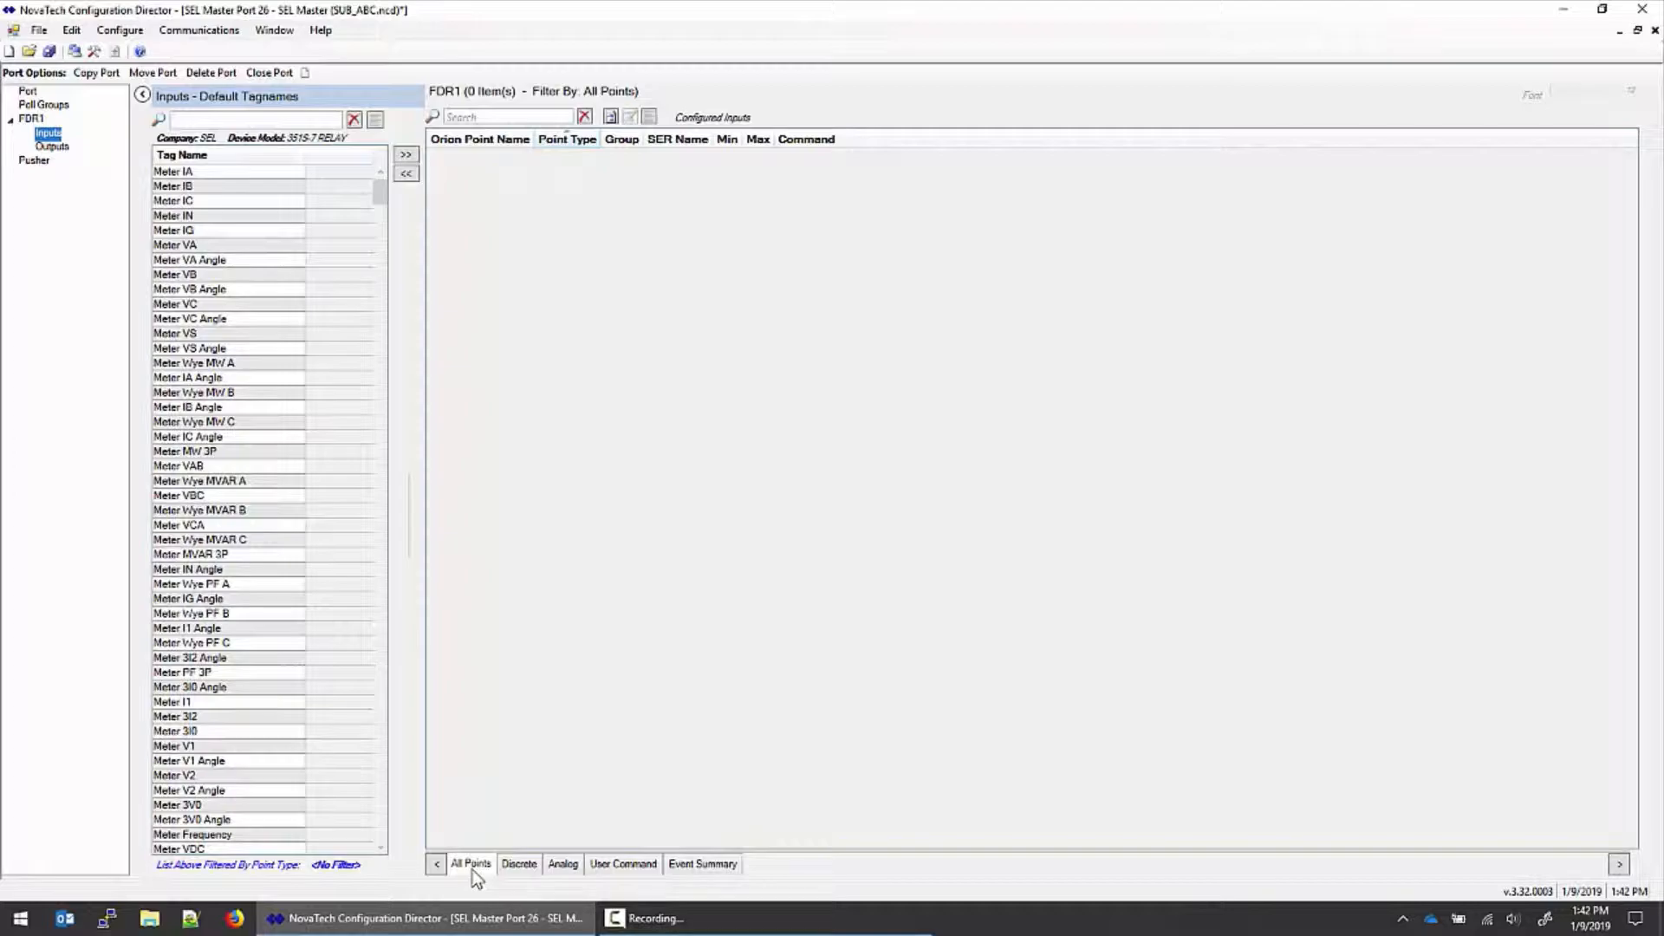
click(563, 864)
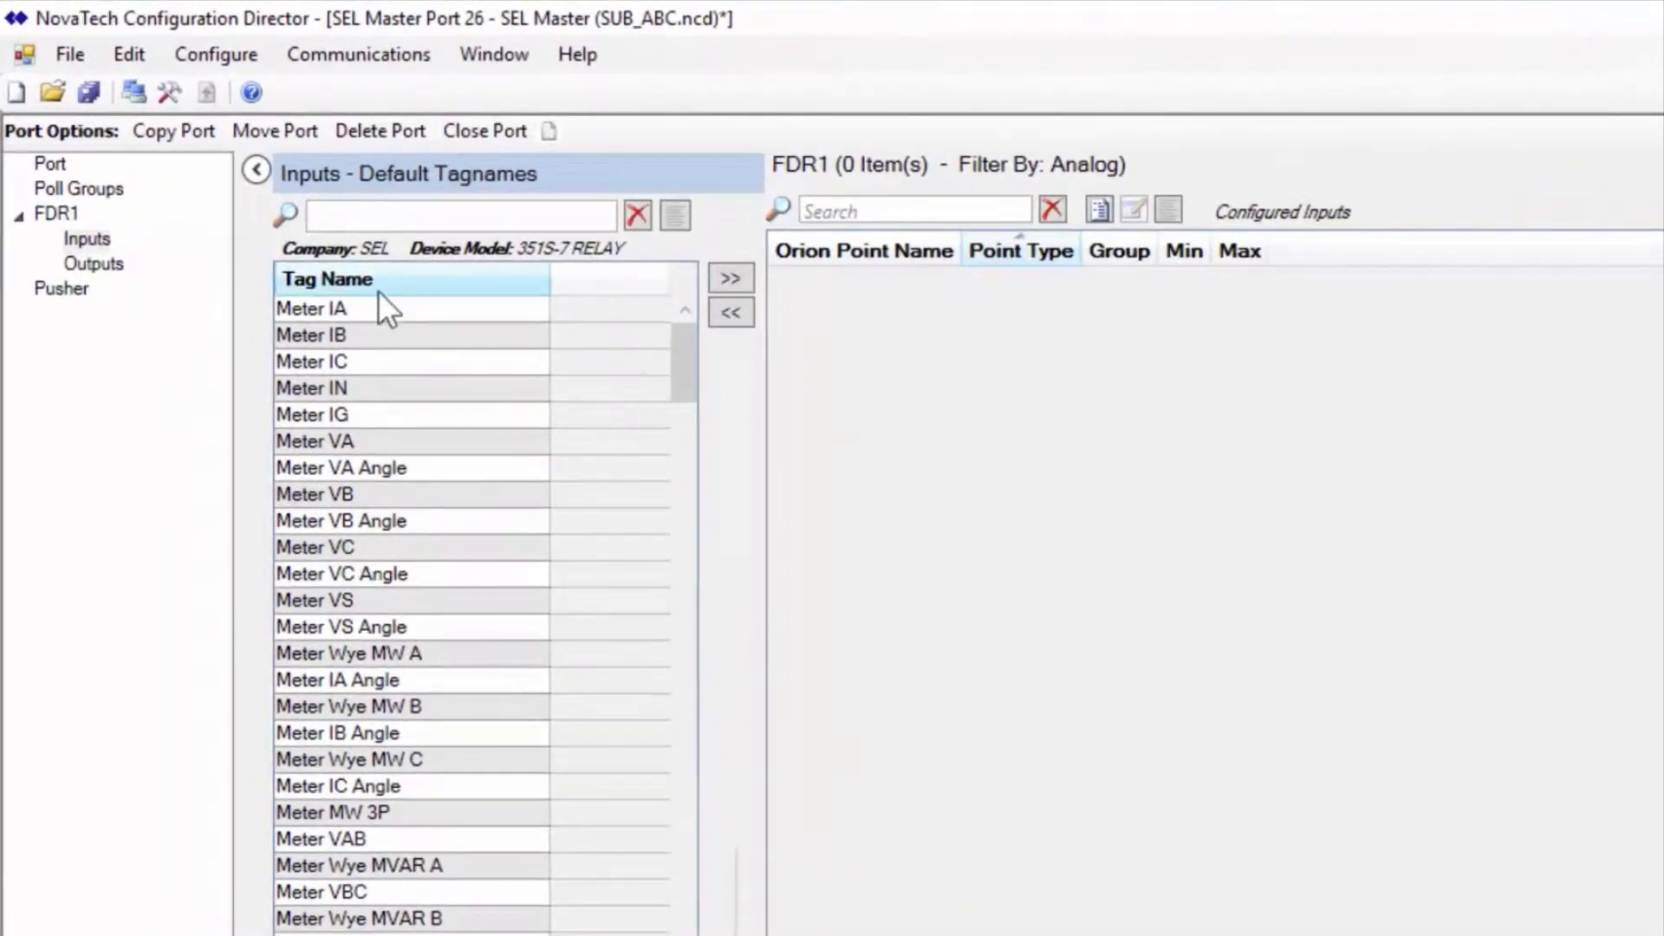
click(368, 314)
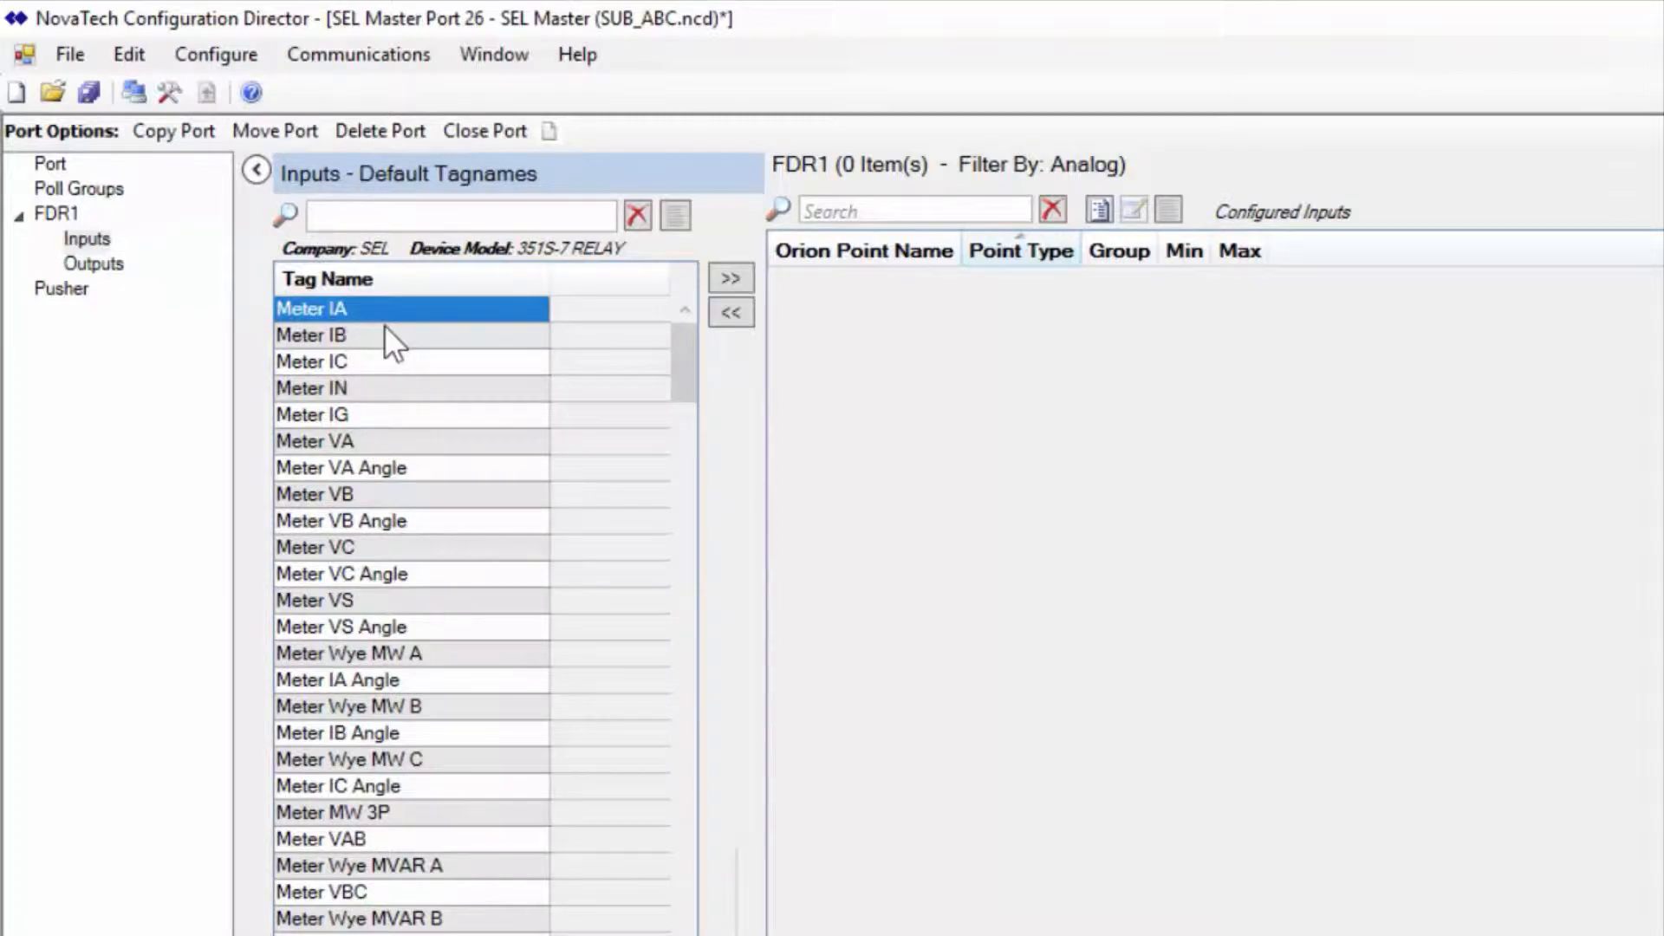
drag(383, 331, 388, 388)
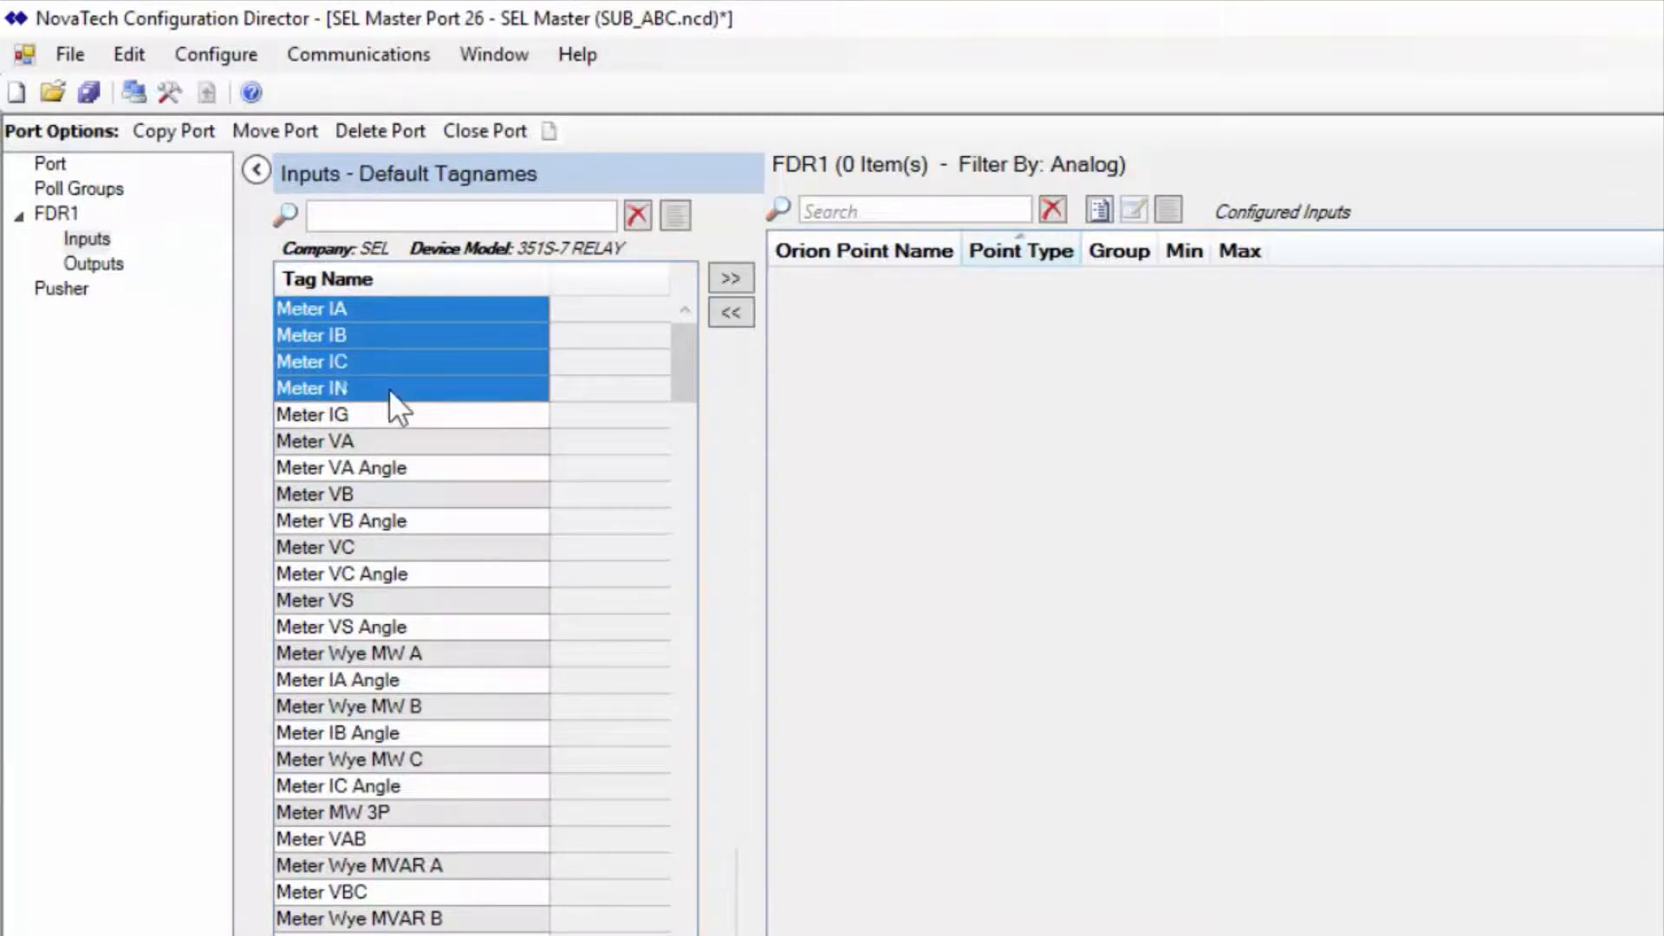
ctrl+click(395, 439)
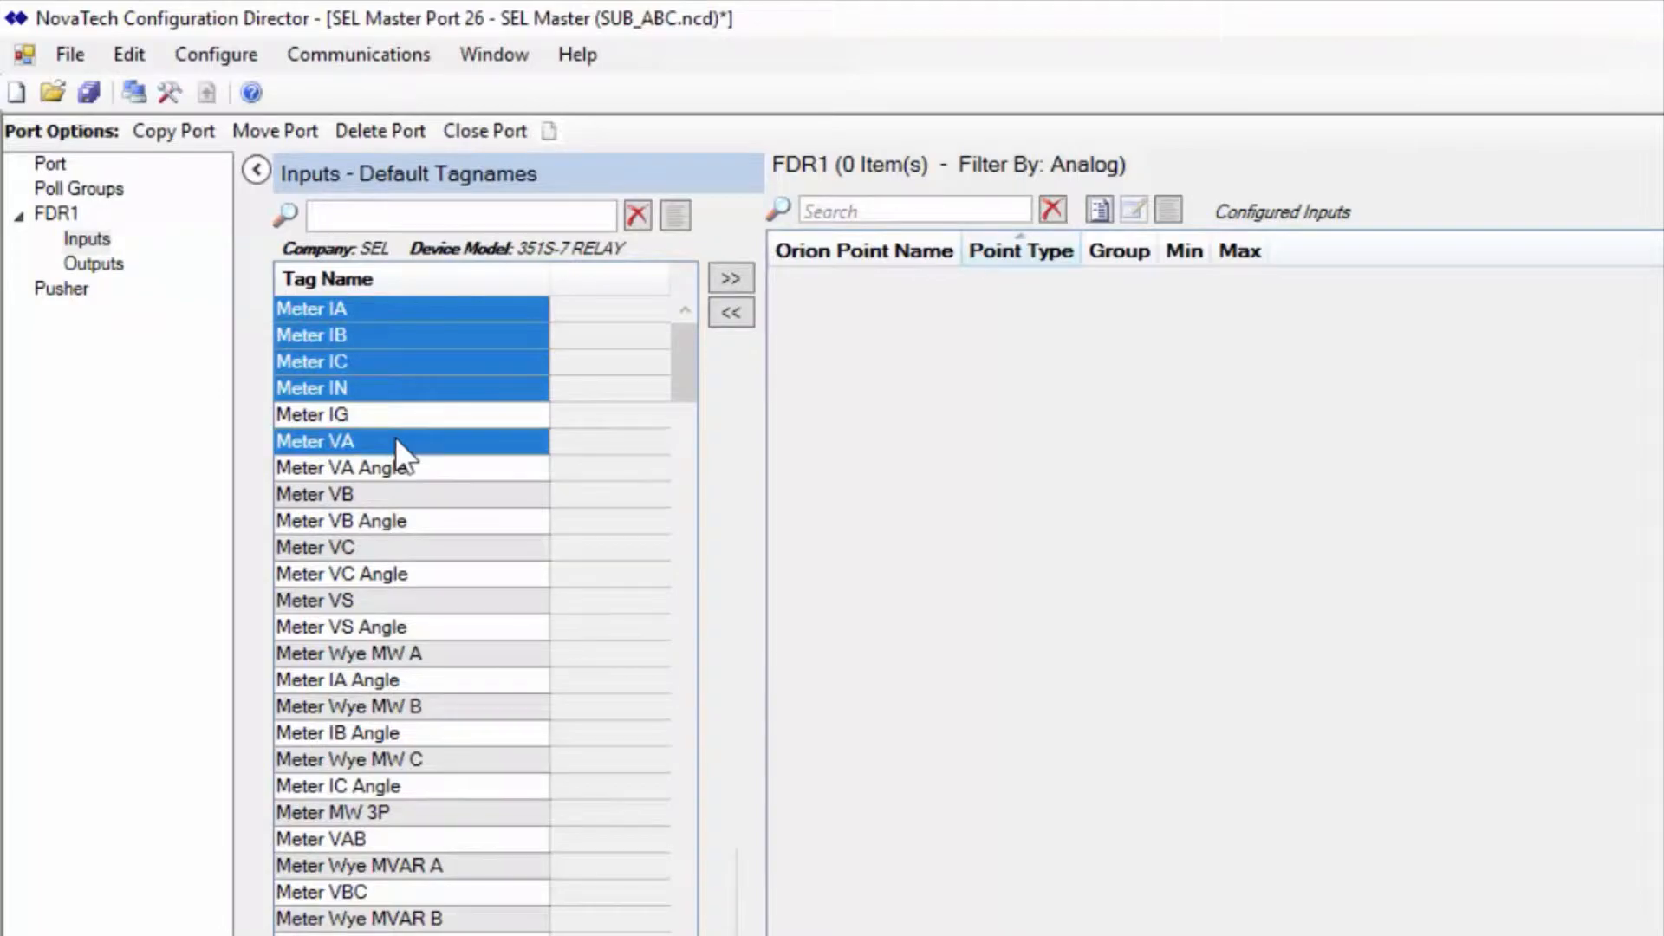
ctrl+click(383, 496)
ctrl+click(378, 548)
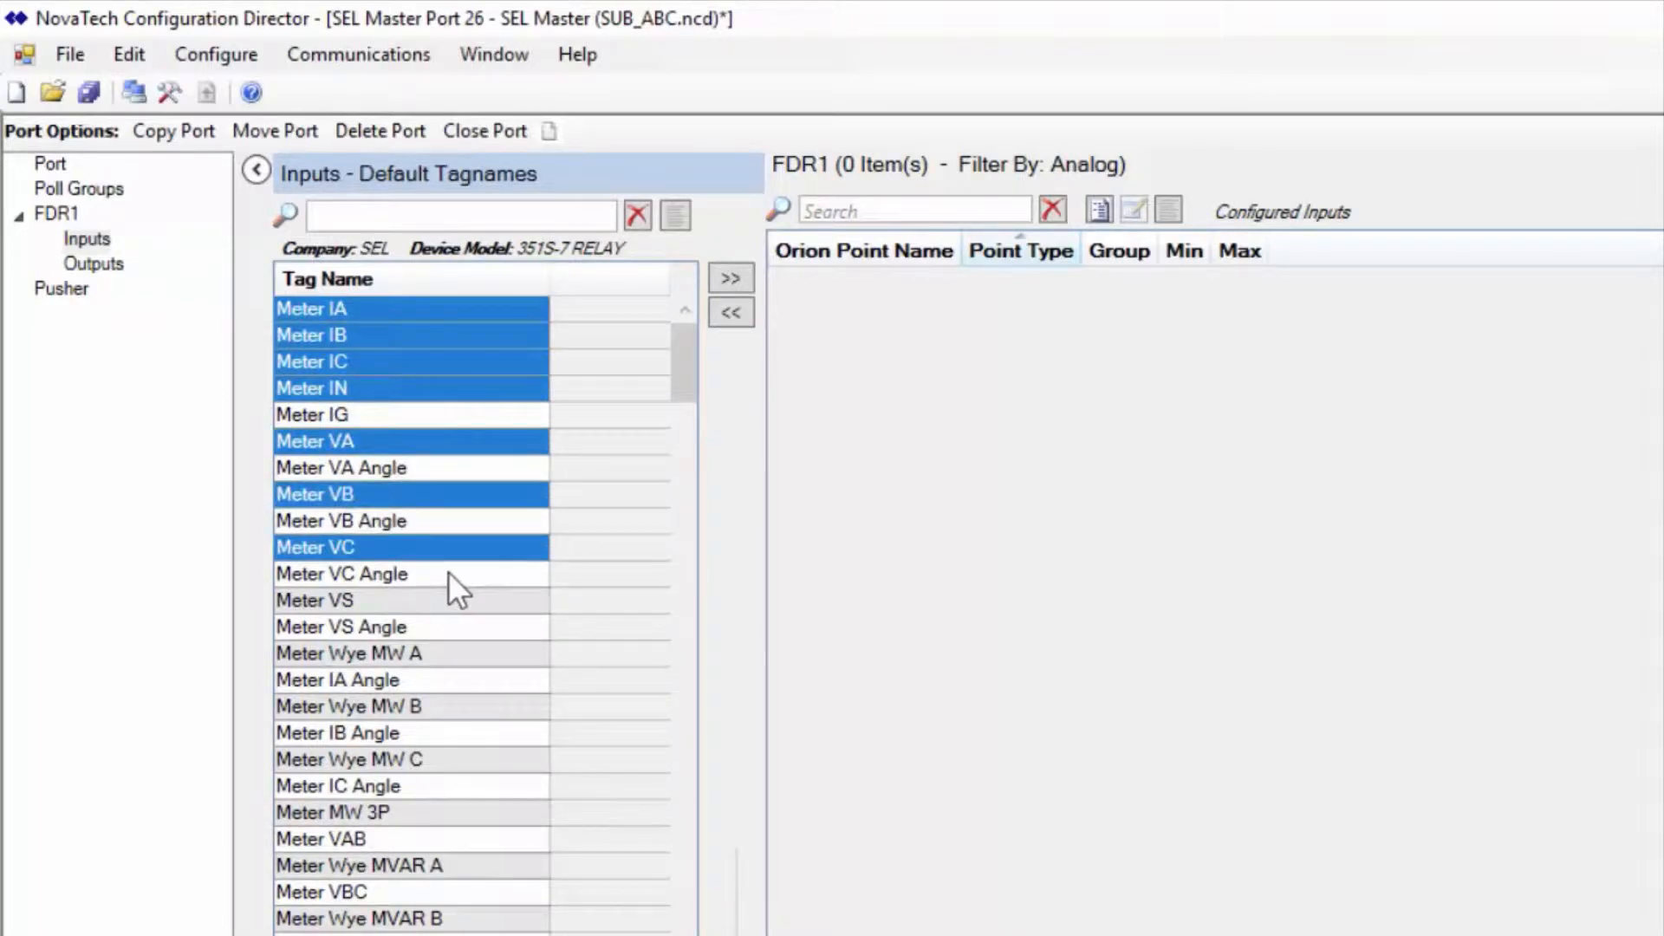
click(739, 278)
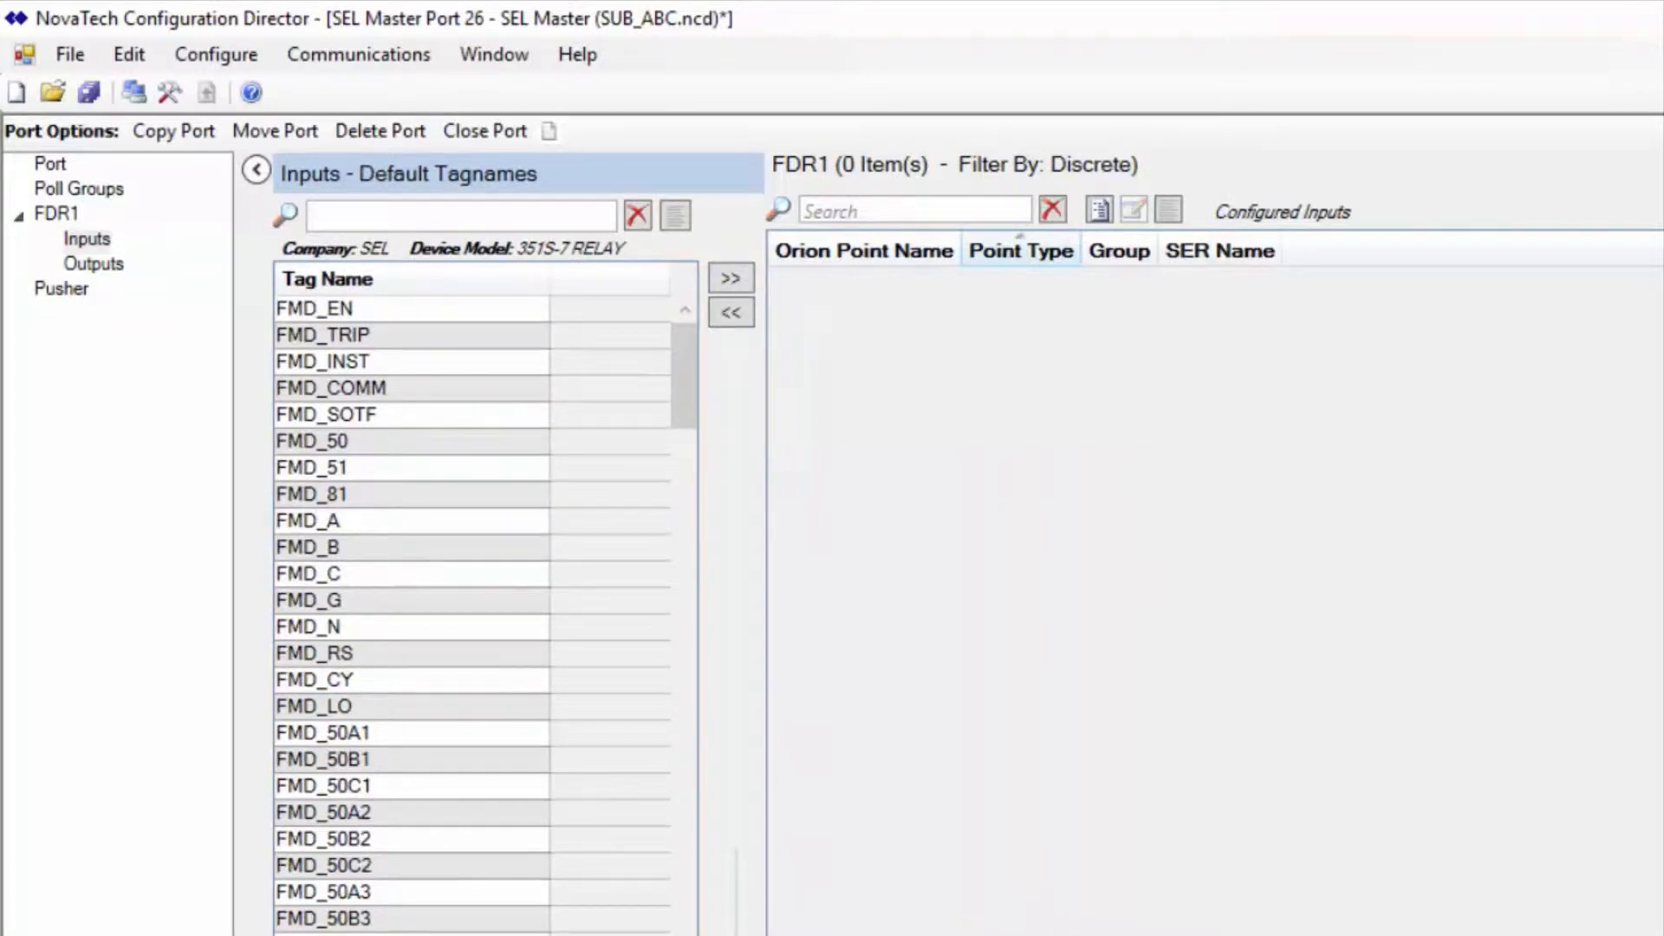
click(445, 337)
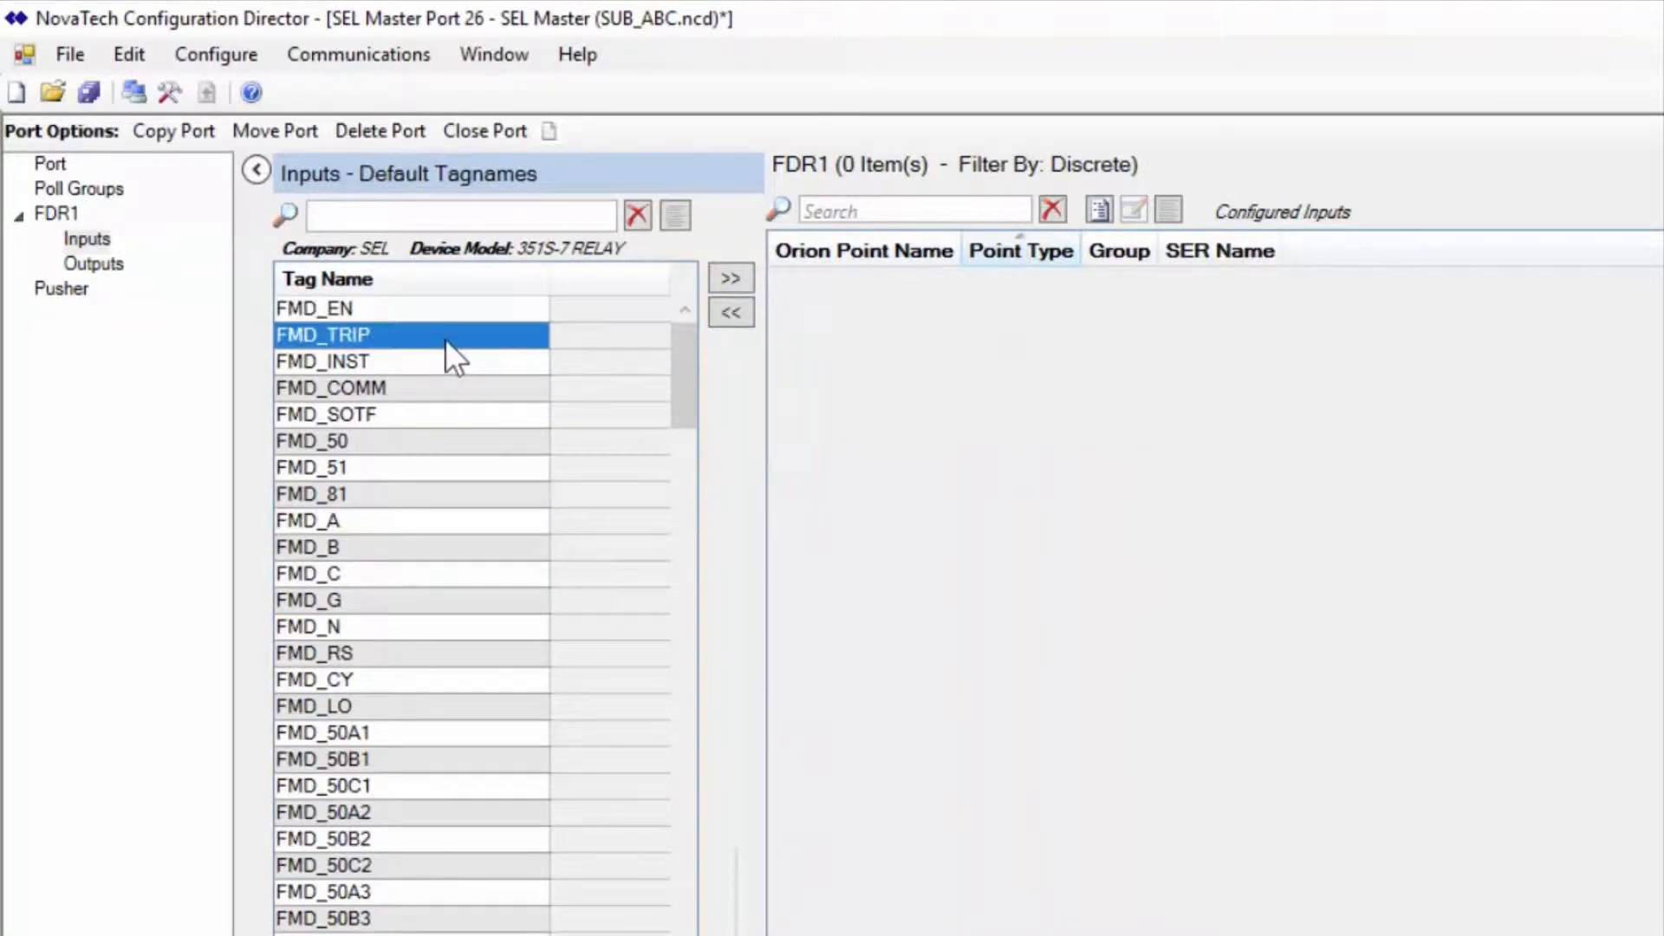
click(726, 279)
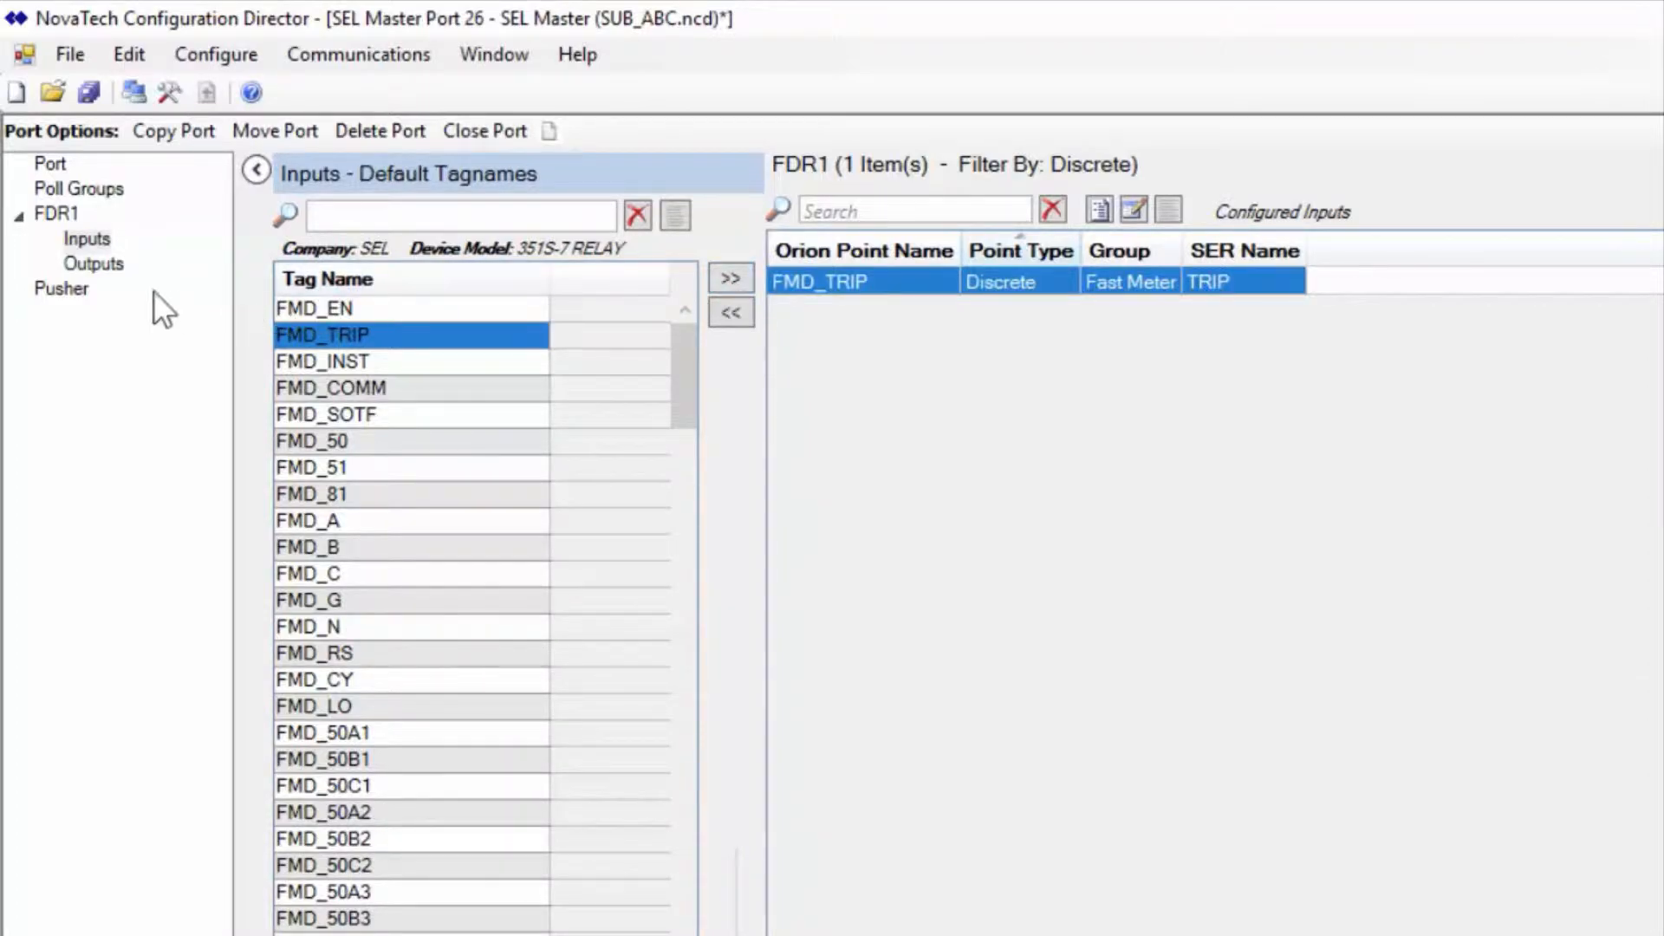
Add the outputs Breaker, RB1 and RB2 to FDR1, and return to its relay settings
click(94, 263)
click(351, 309)
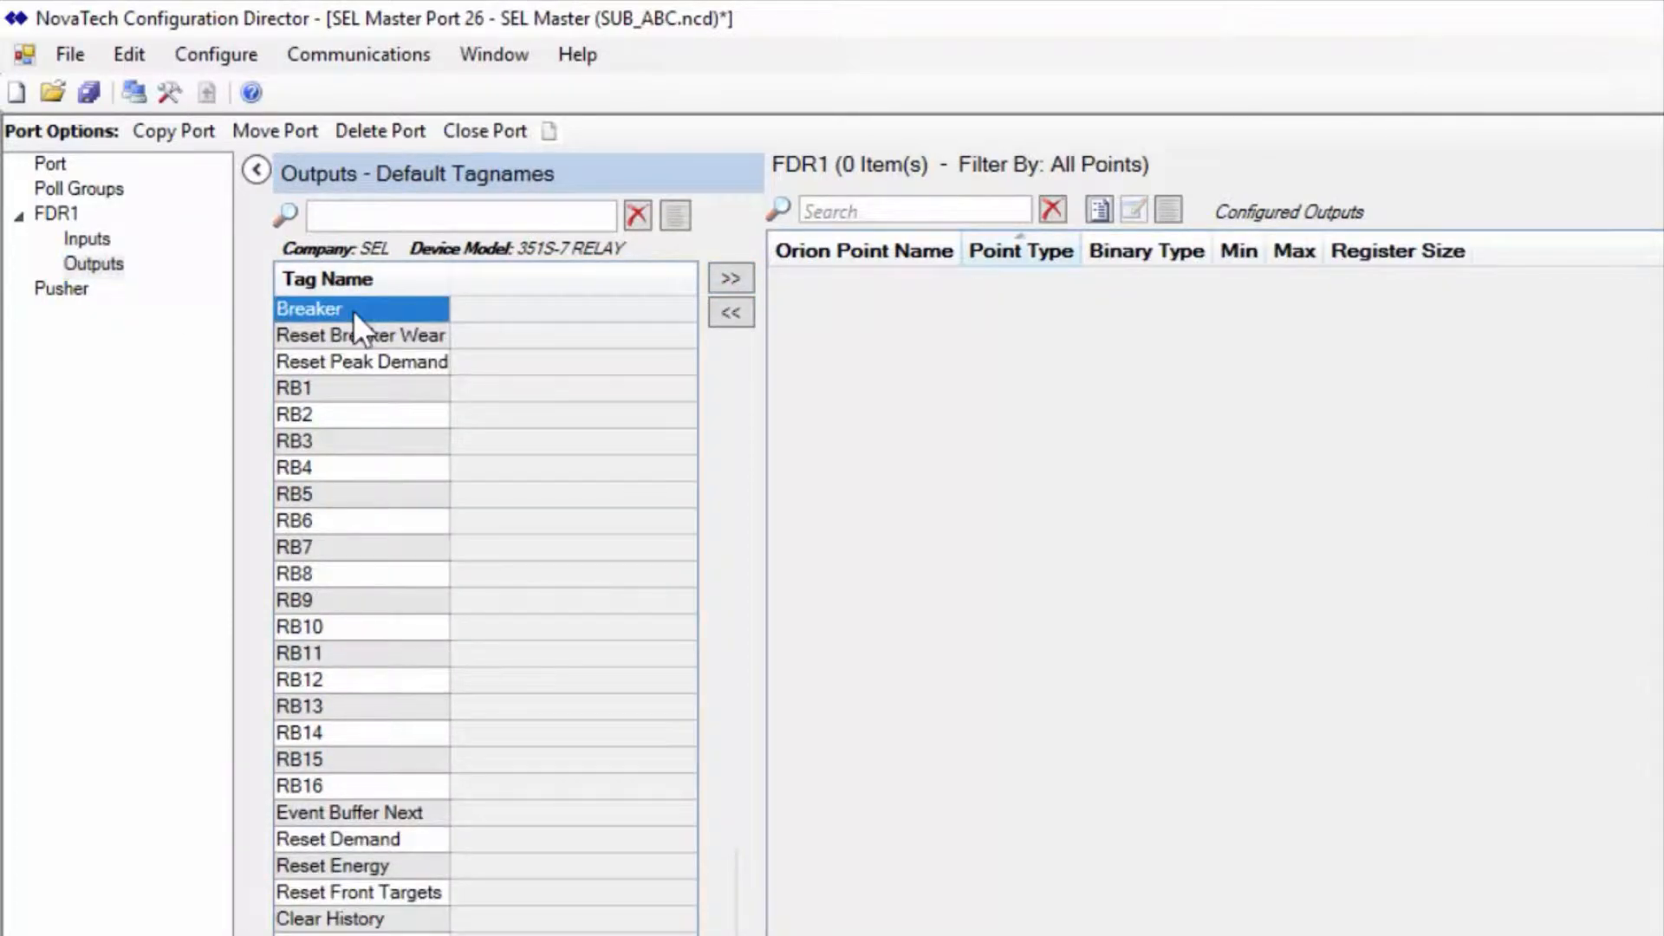
click(744, 276)
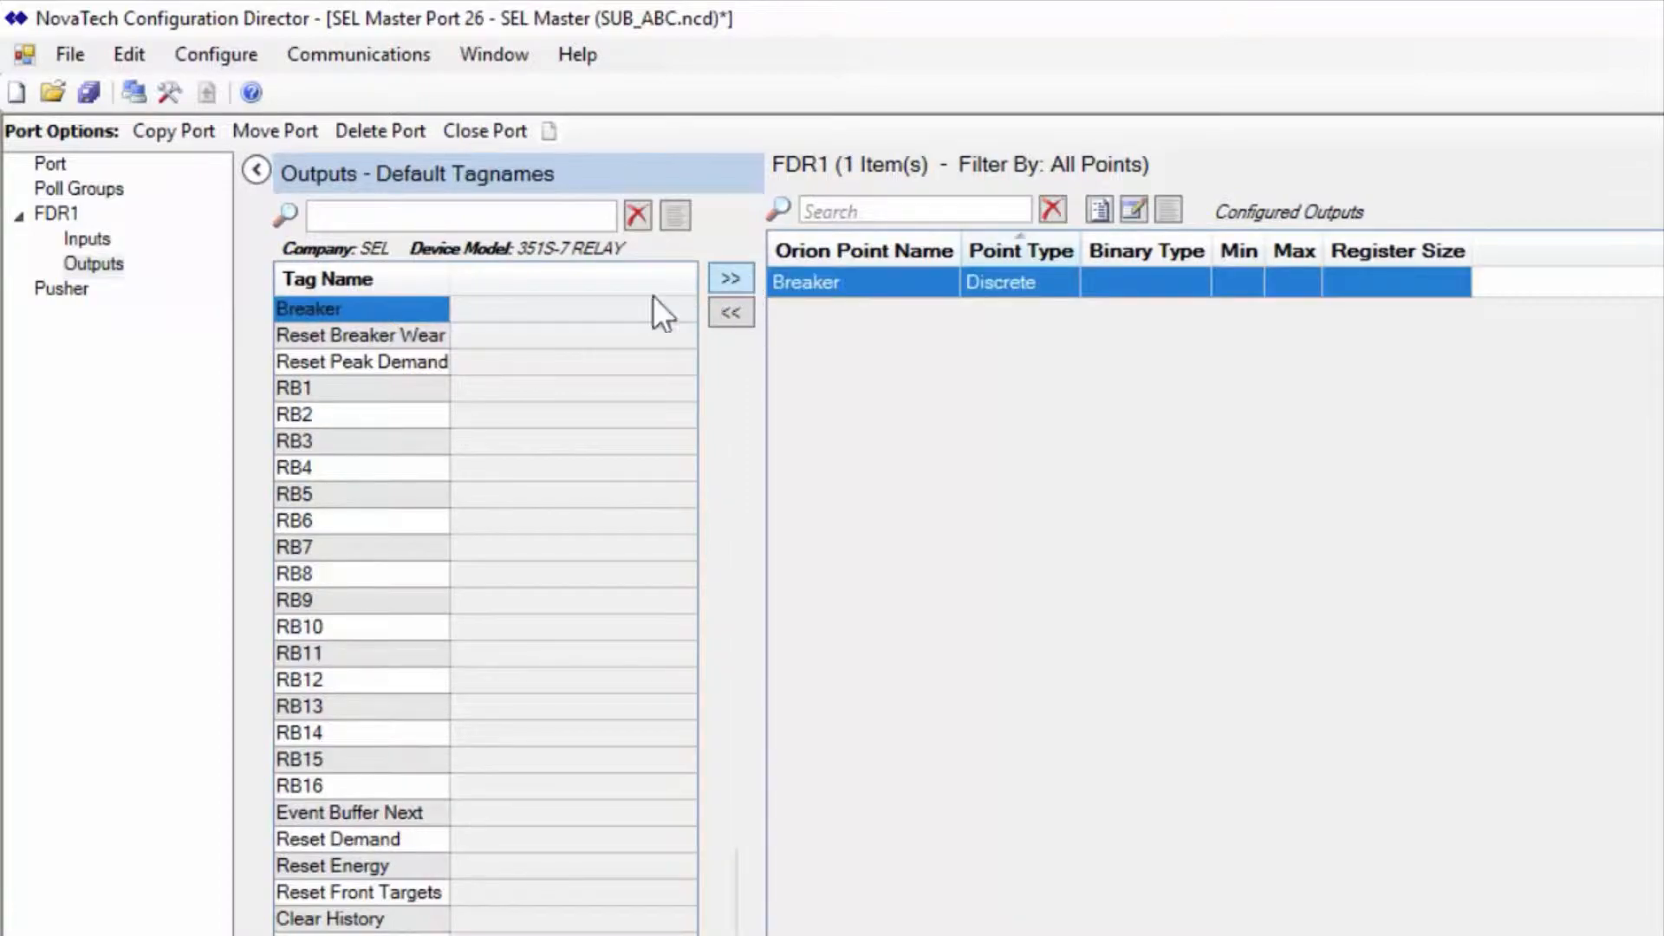
drag(342, 379, 339, 405)
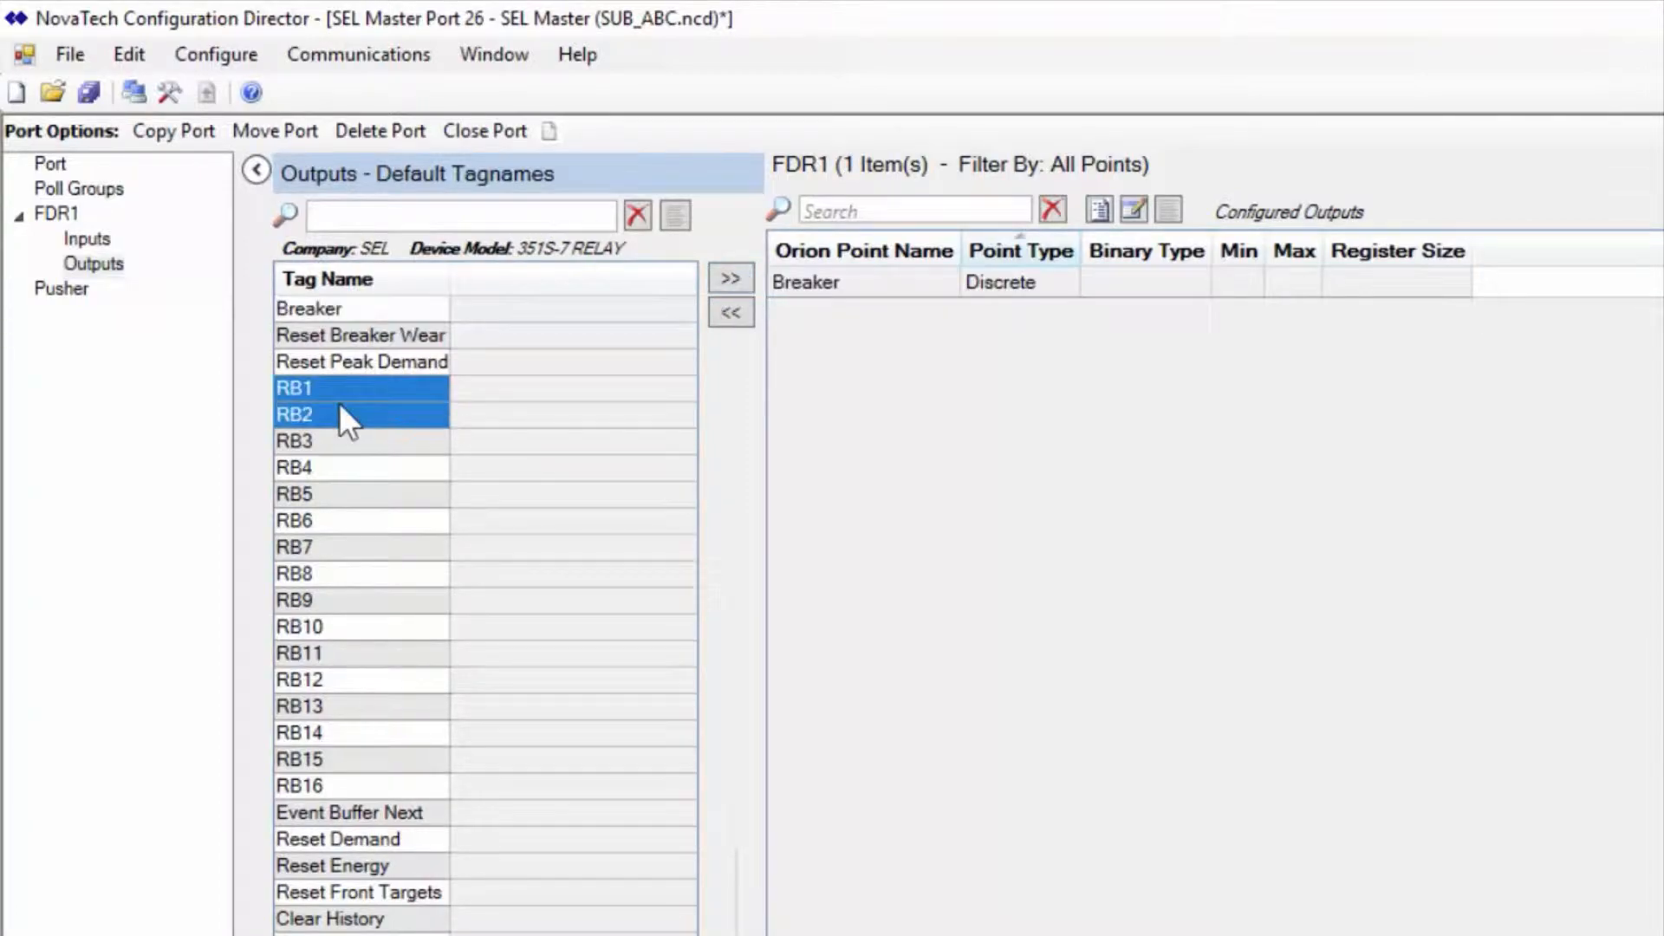
click(735, 277)
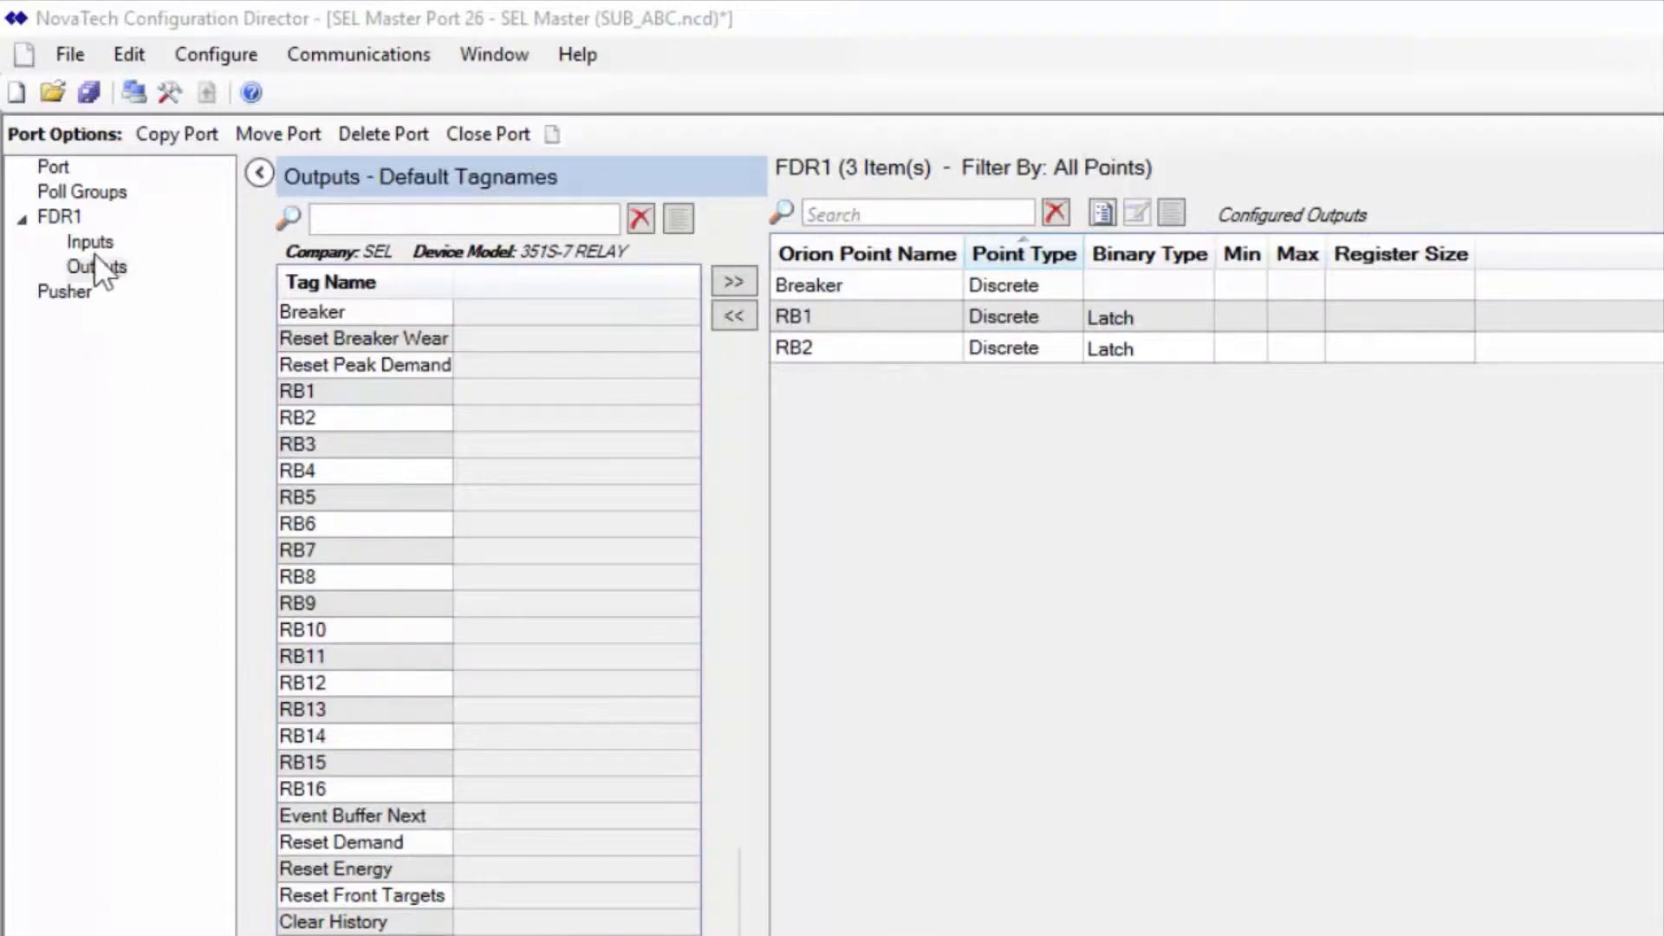
click(71, 215)
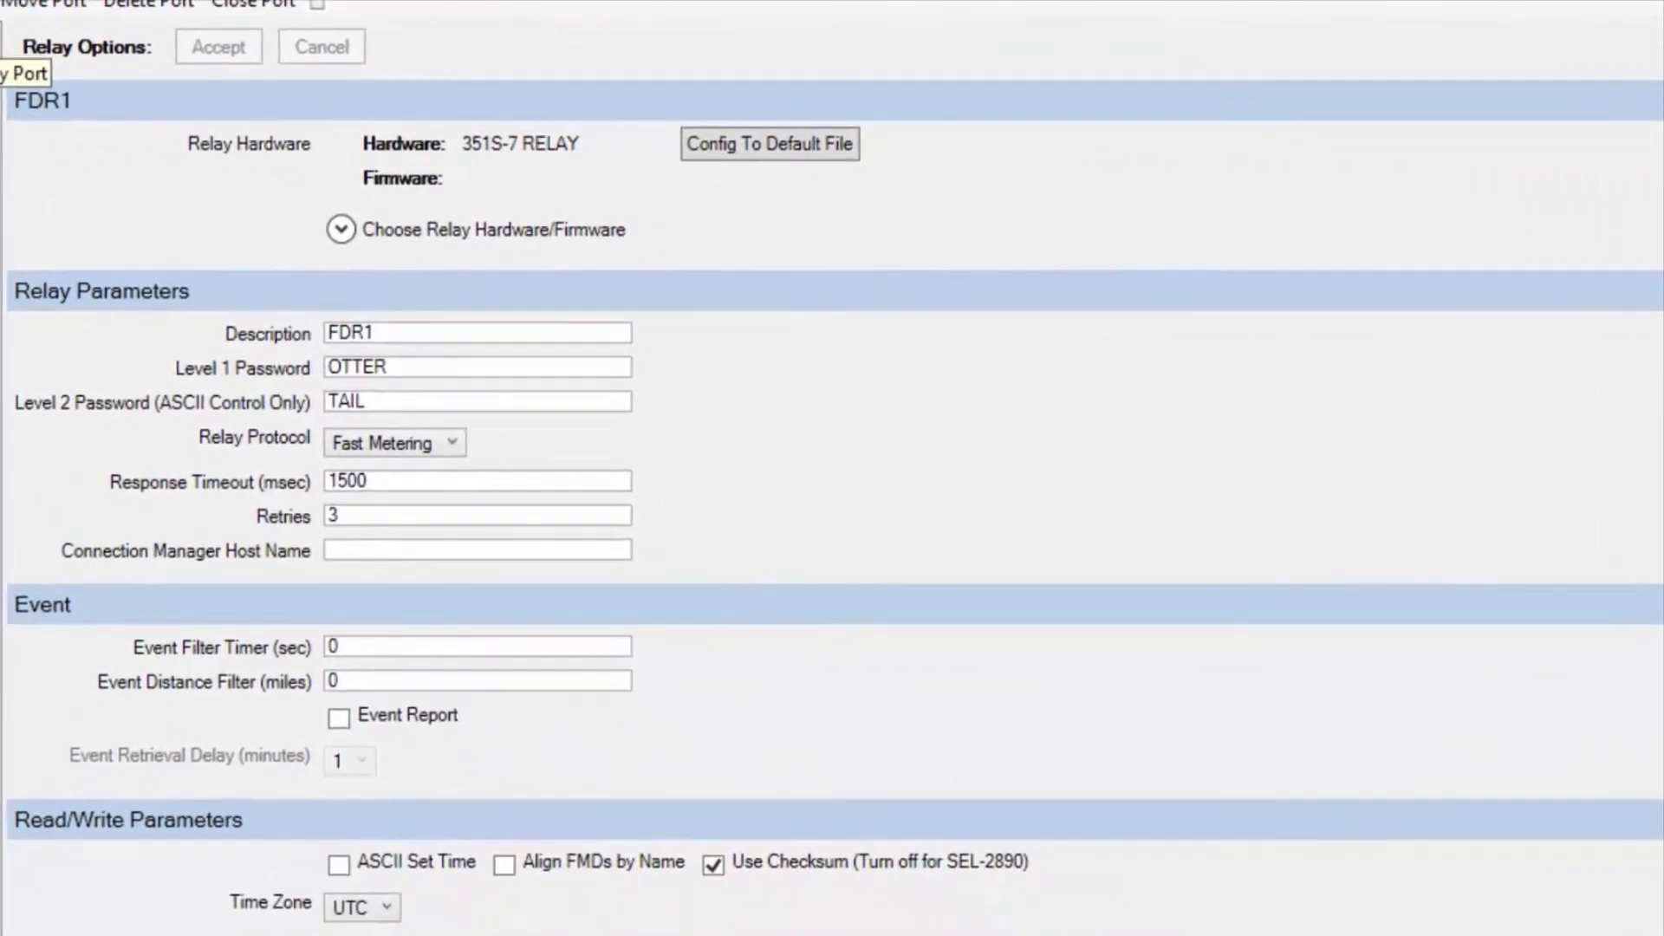
Copy the FDR1 port to a new network port and set the copy's host/slave IP address to 10.10.10.20
click(197, 142)
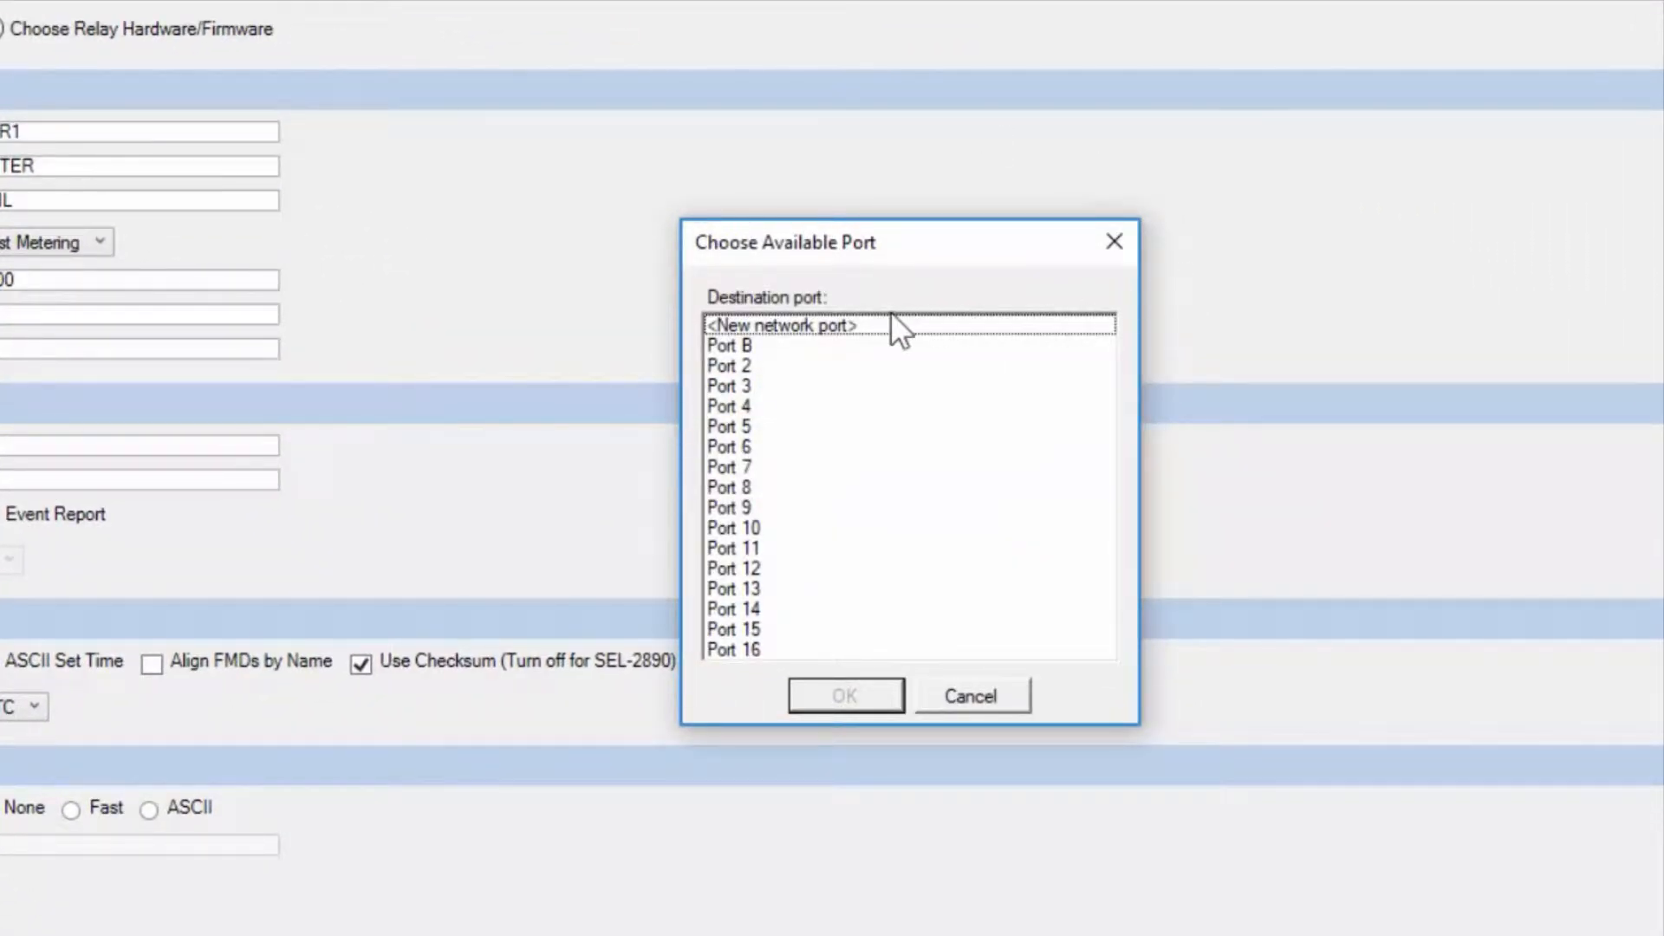
click(892, 322)
click(883, 705)
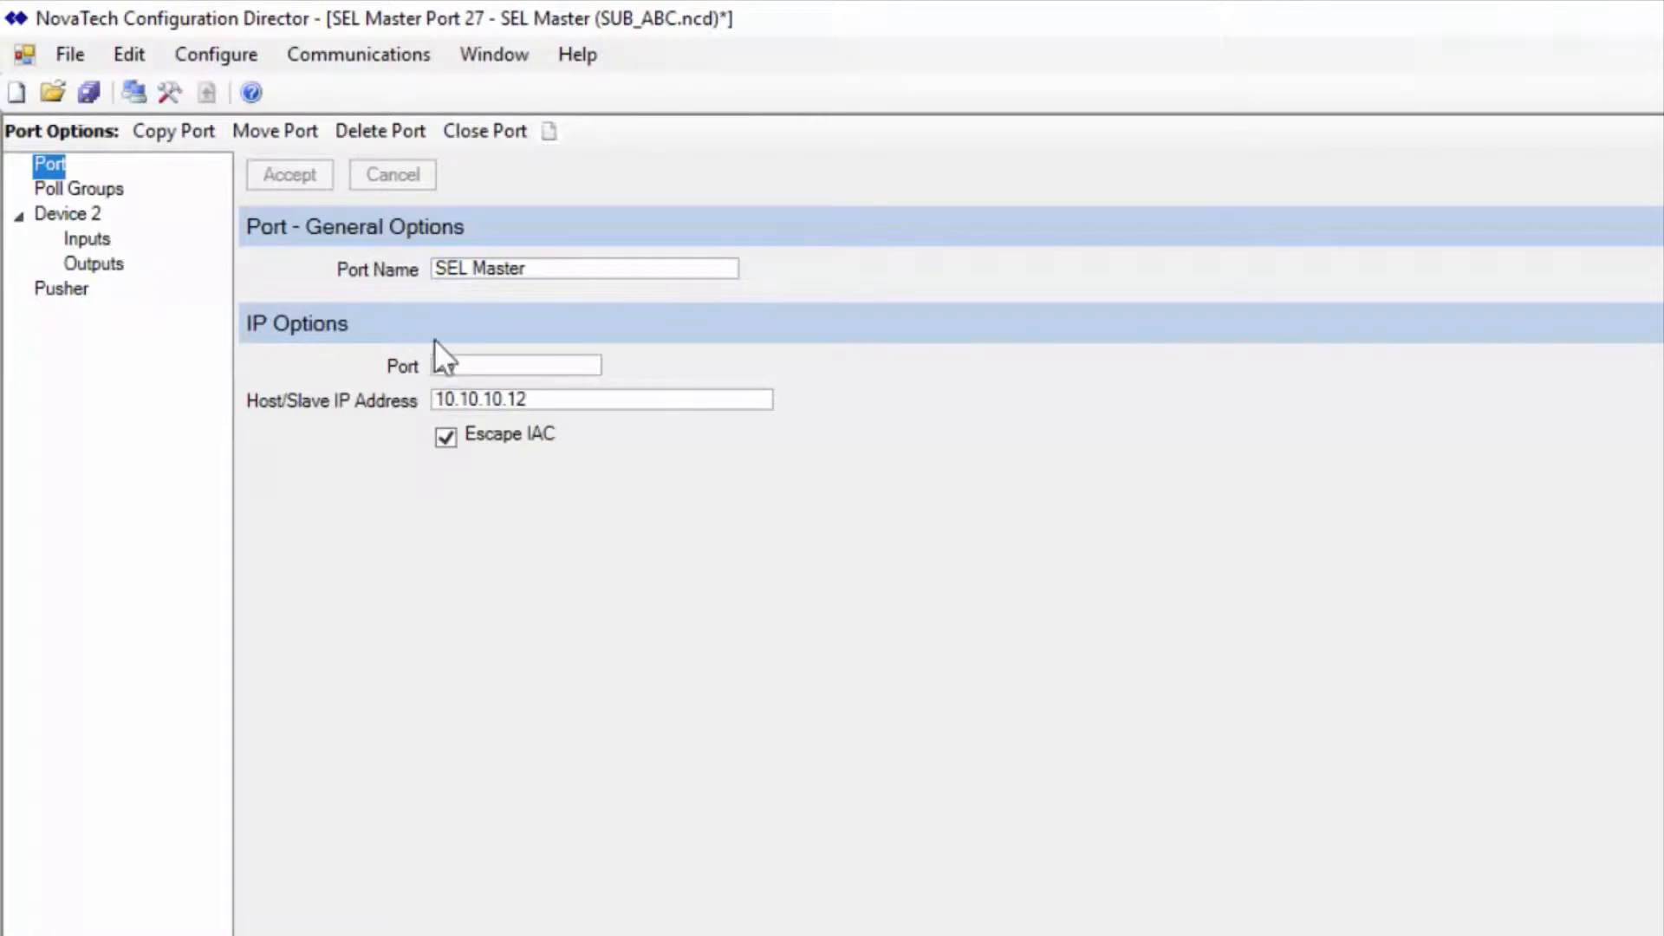
click(547, 398)
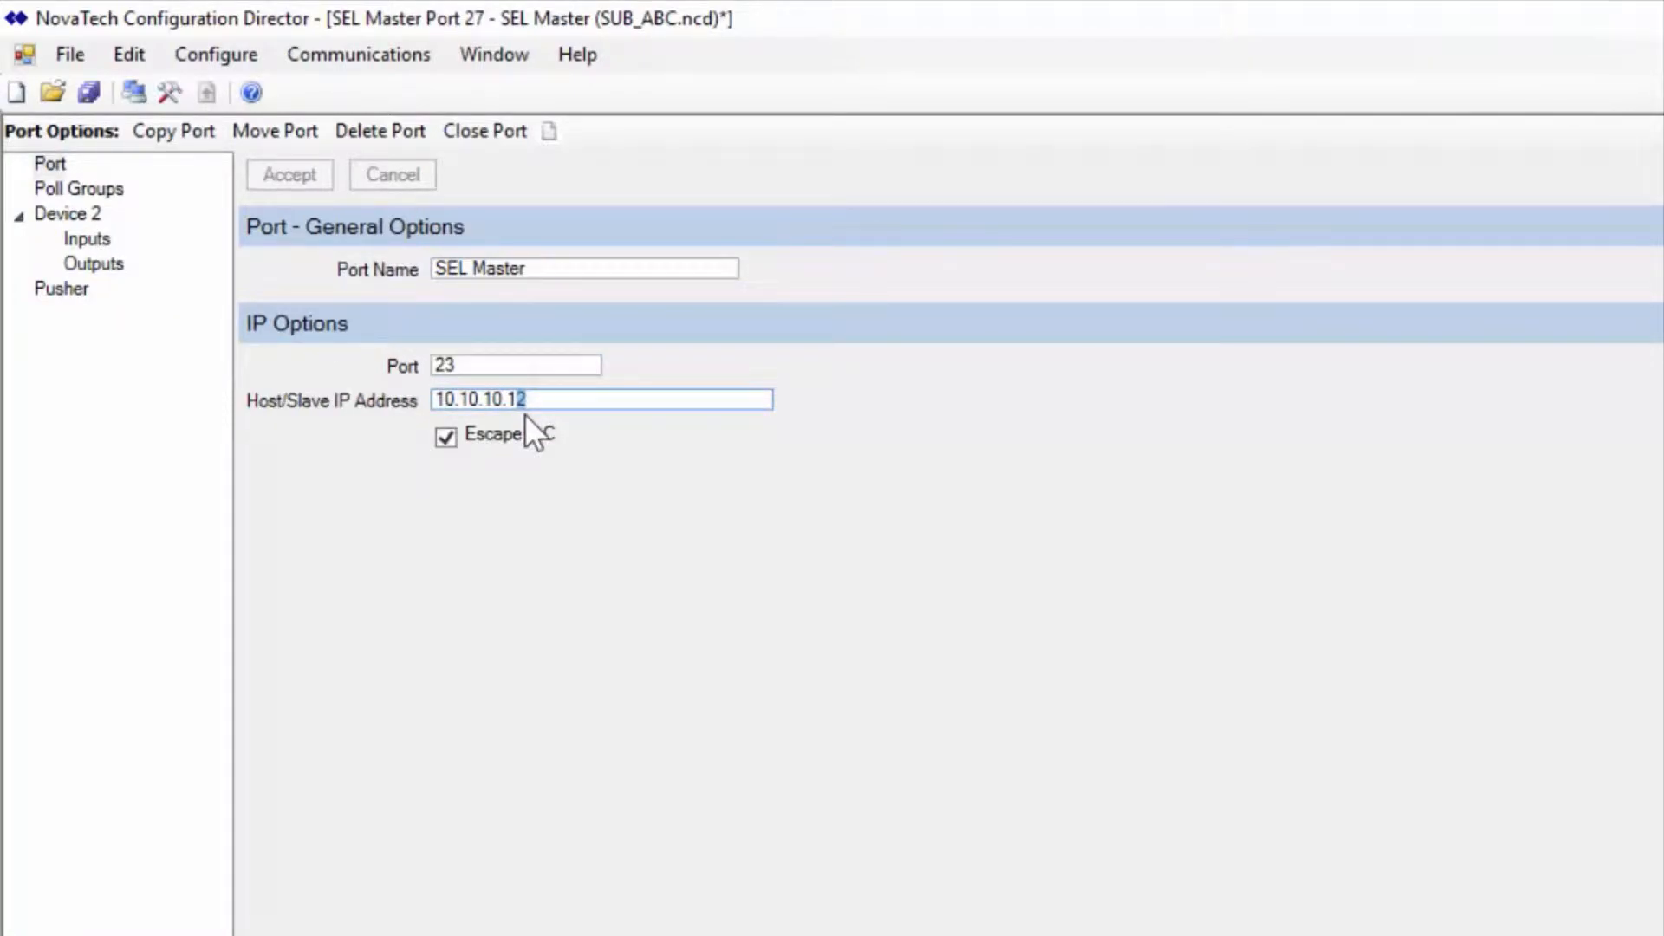
key(BackSpace)
key(BackSpace)
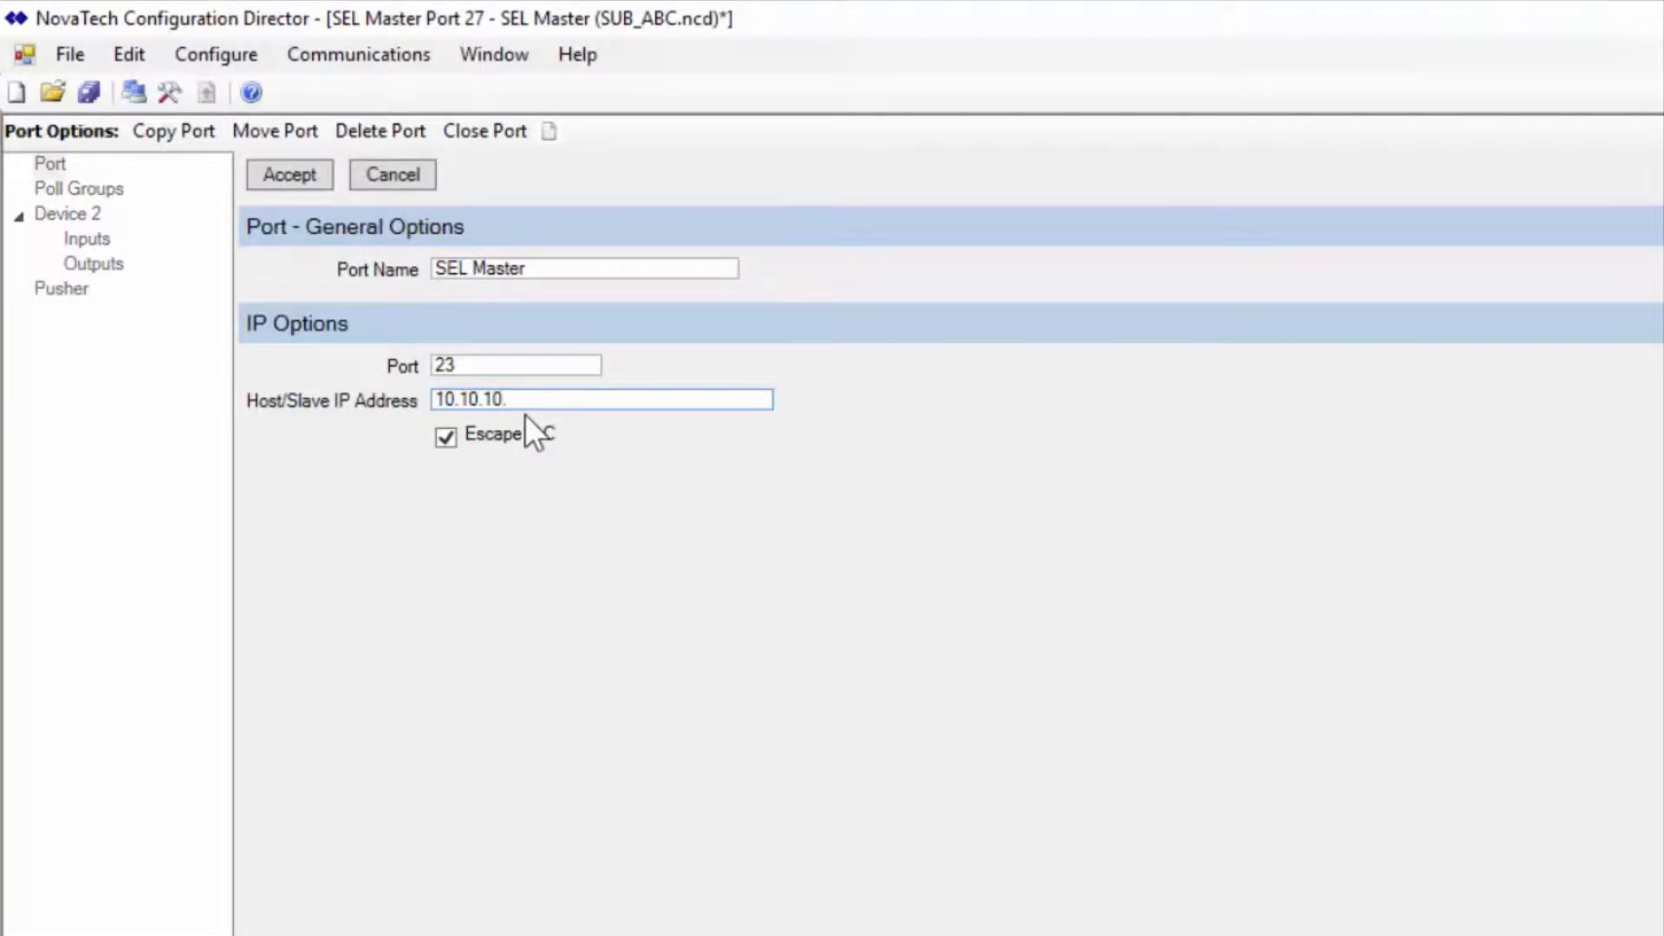
click(266, 176)
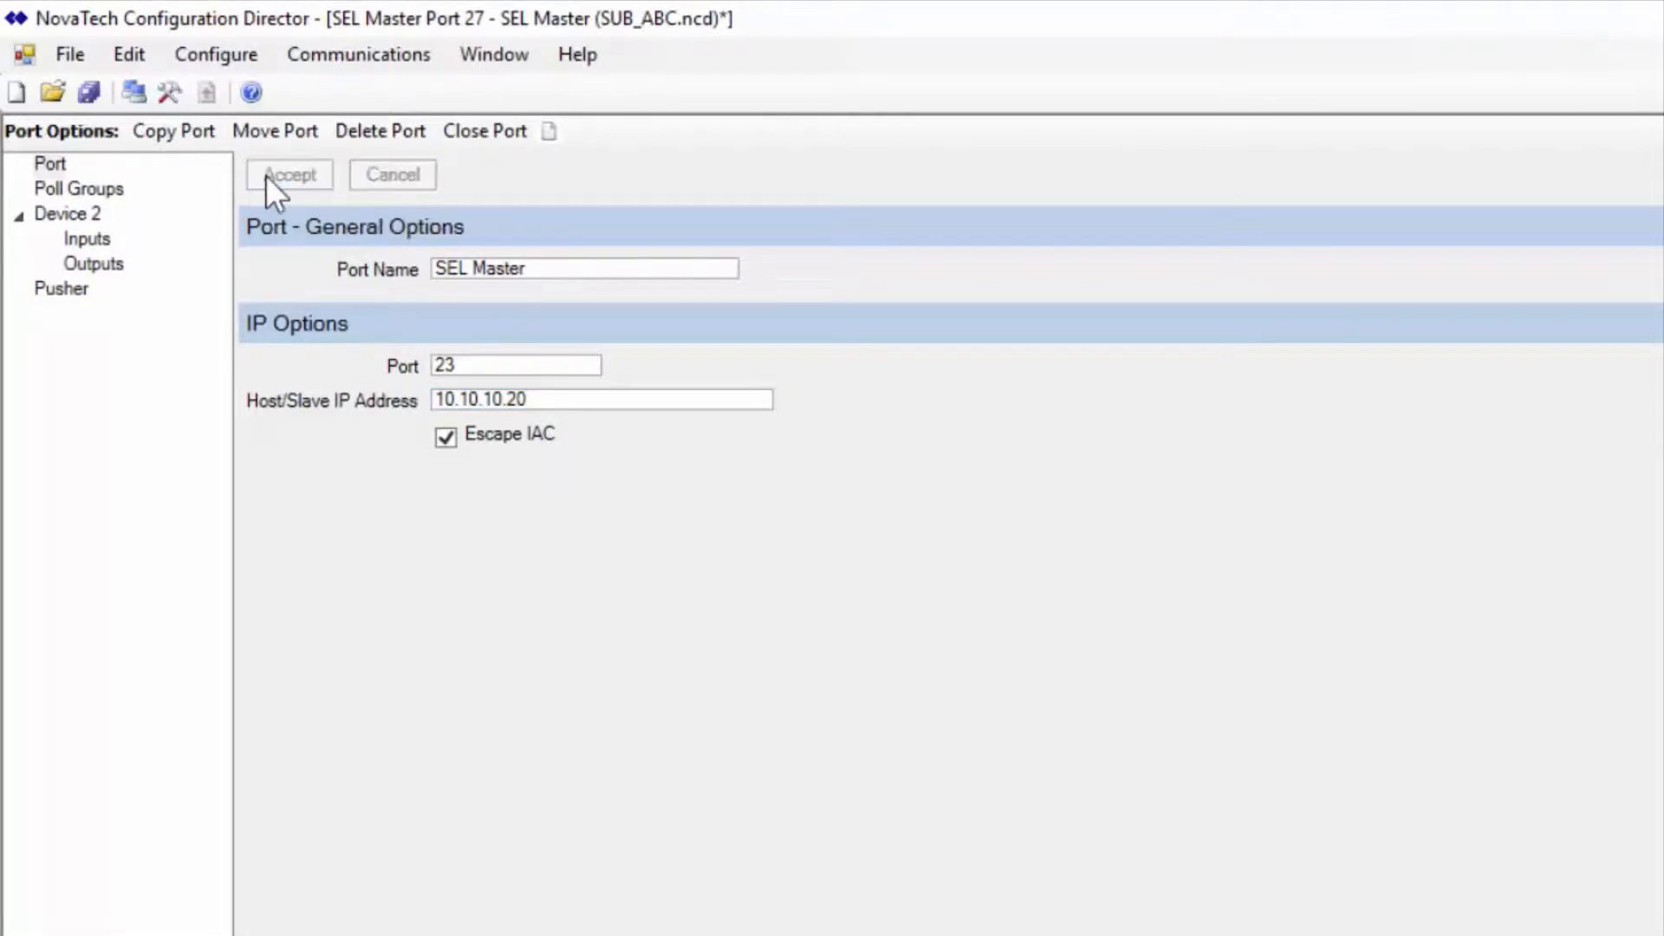
Change the copied relay's description to FDR2, update the device, and review its configured inputs and outputs
click(78, 215)
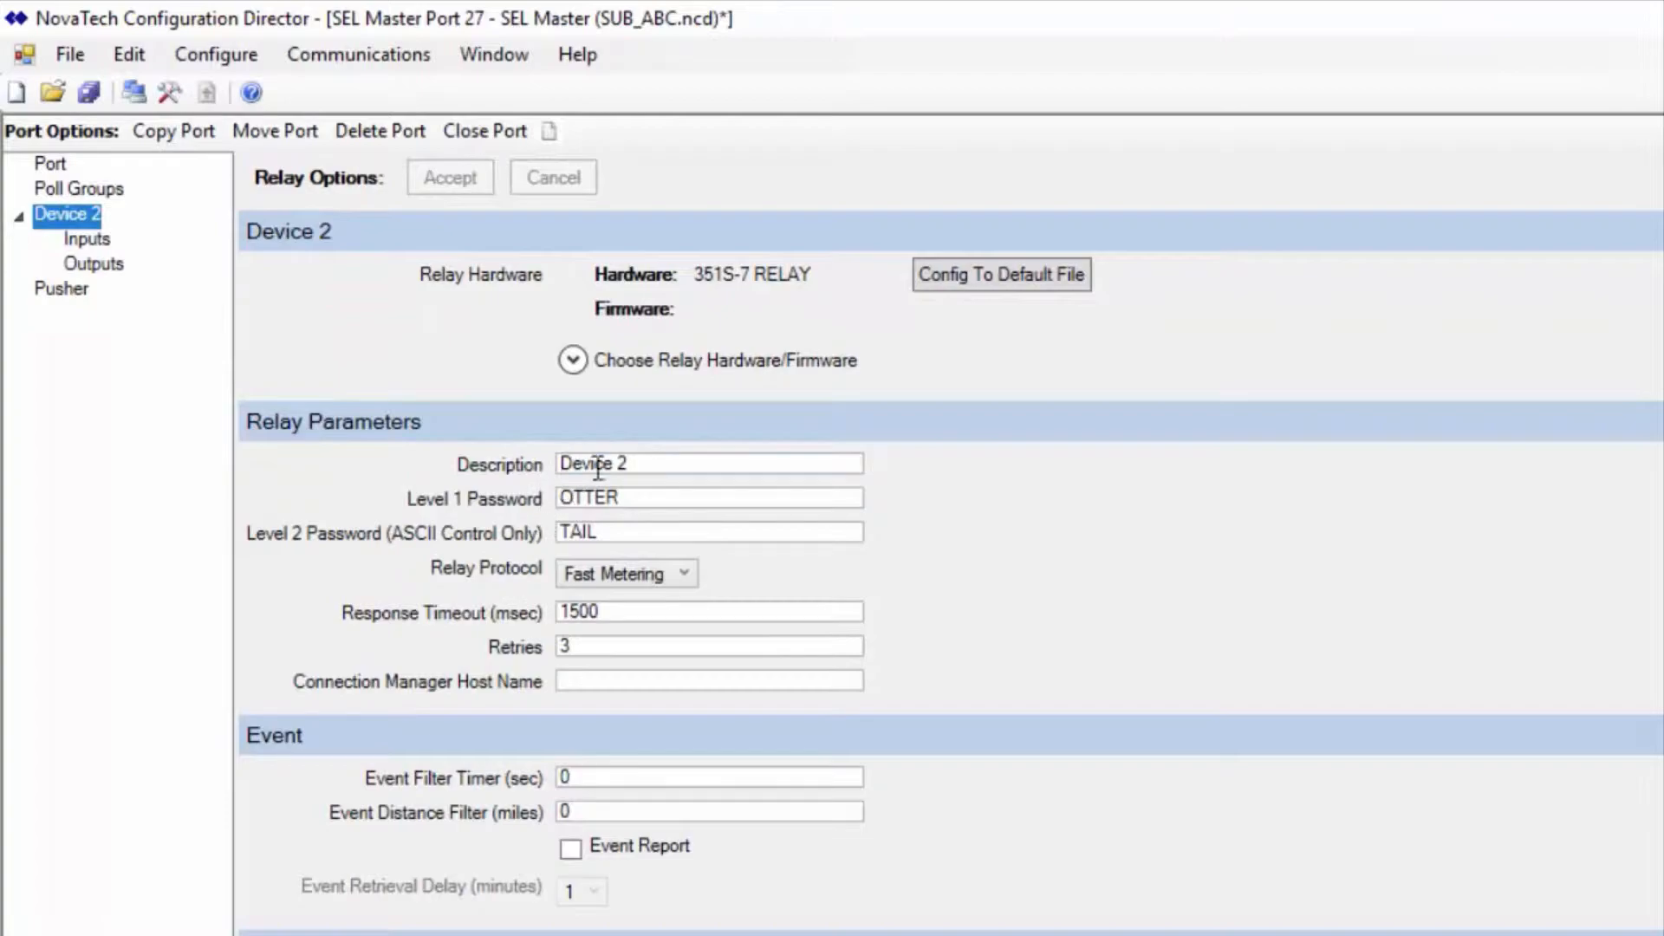
key(Tab)
text(FDR2)
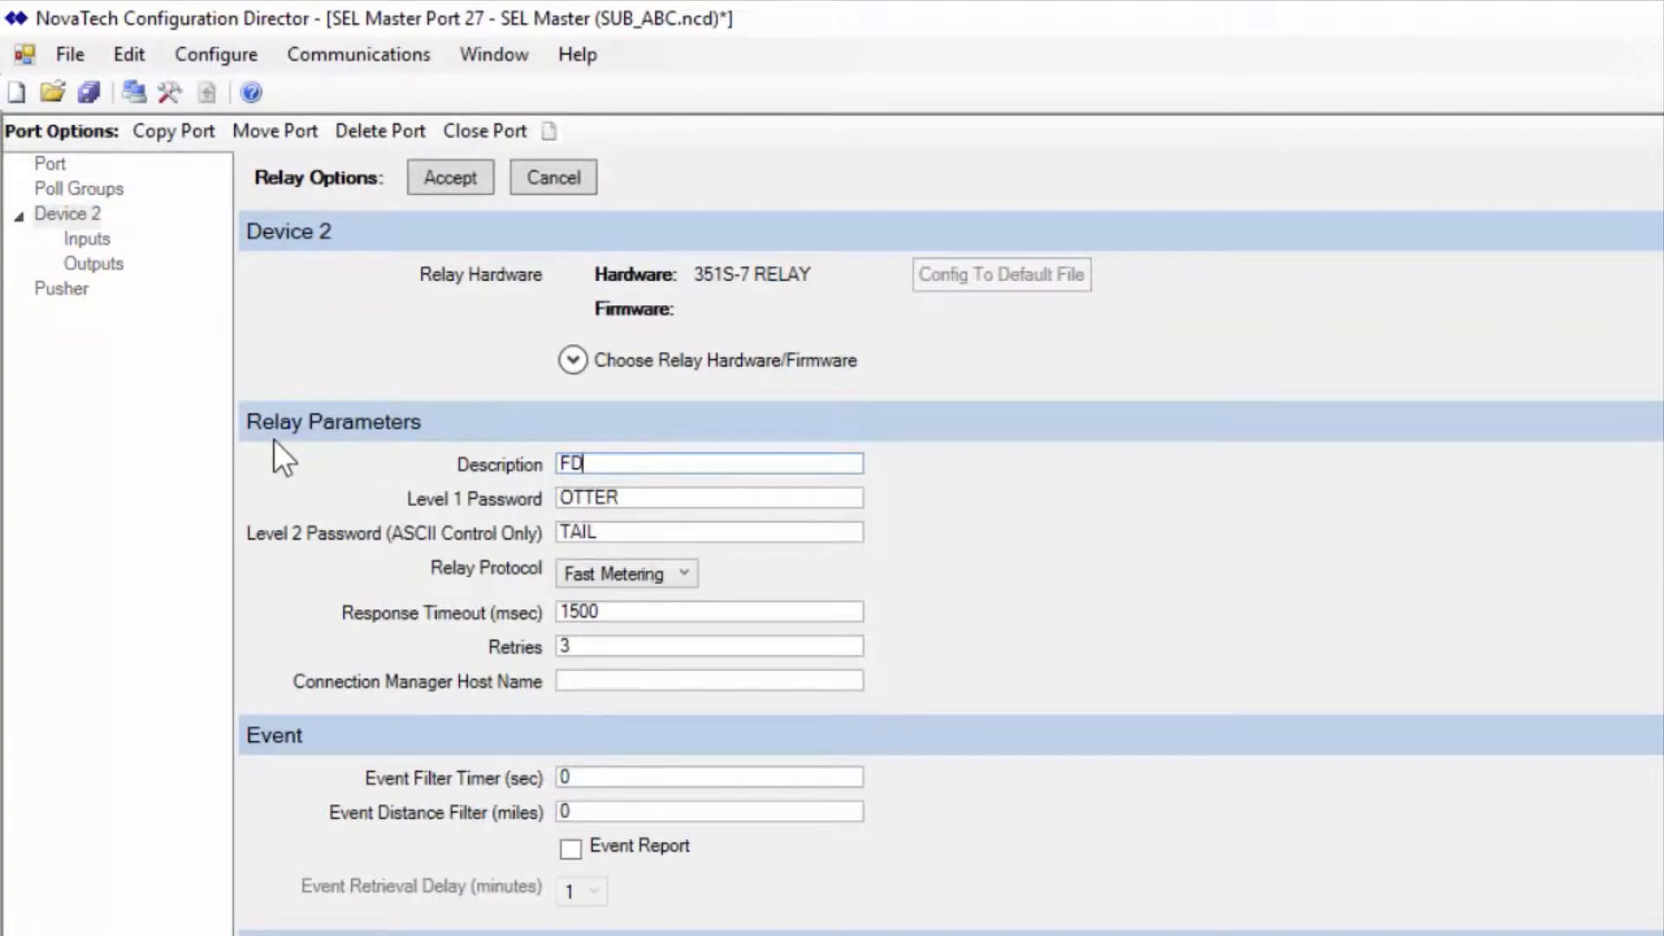
click(446, 174)
key(Return)
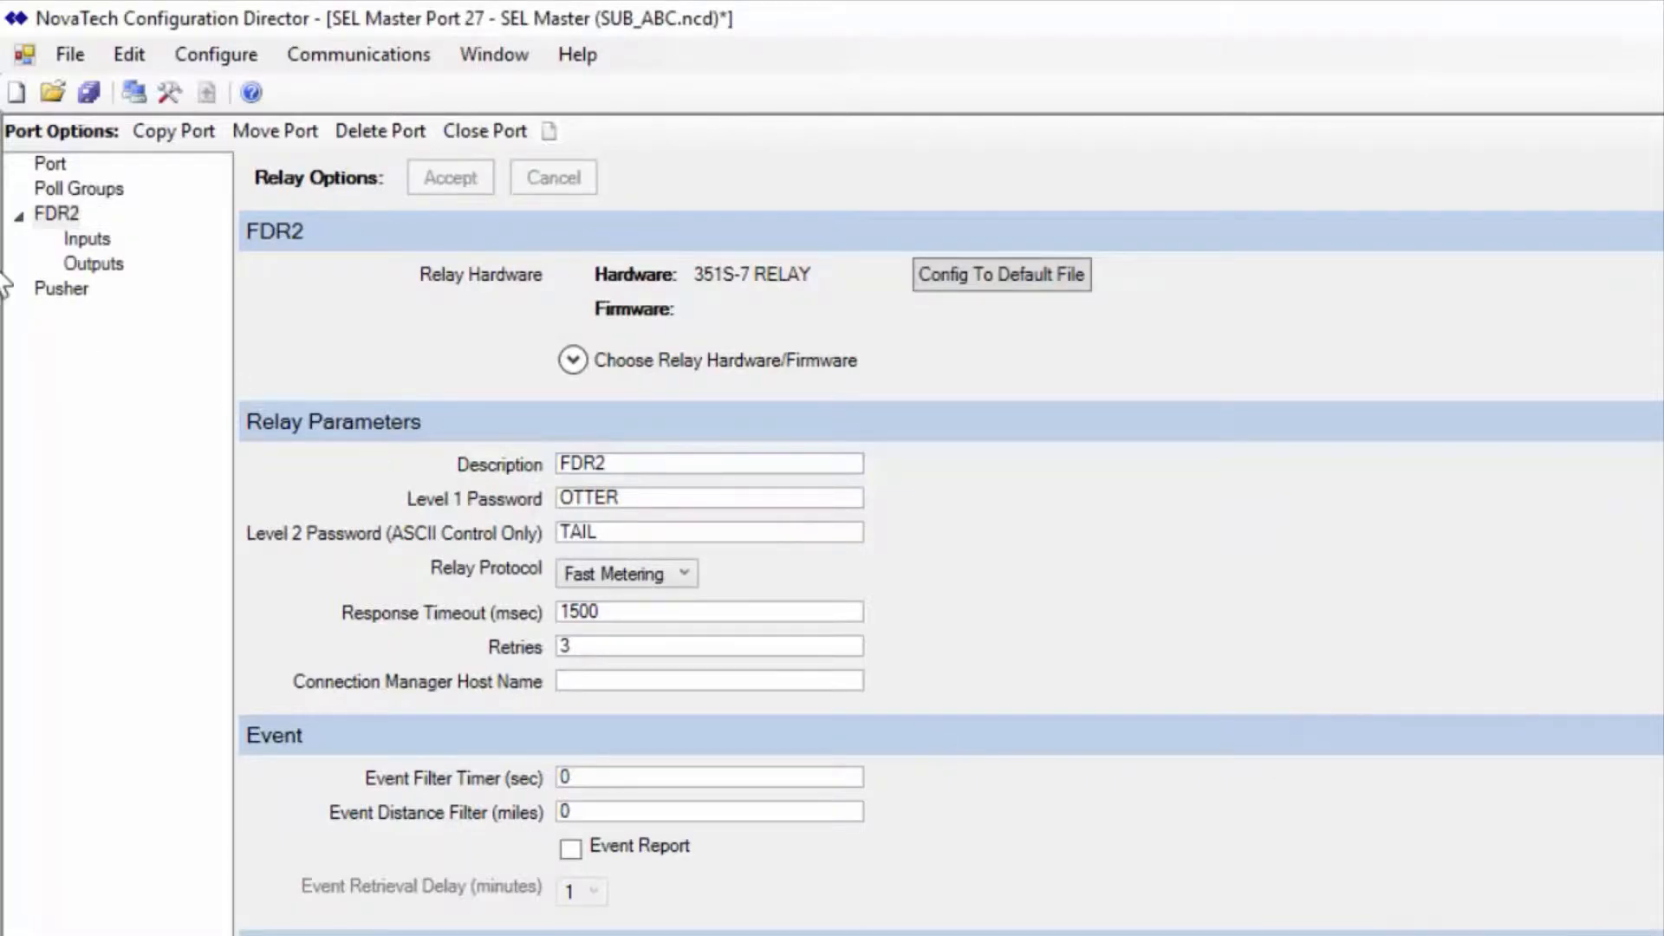
click(85, 241)
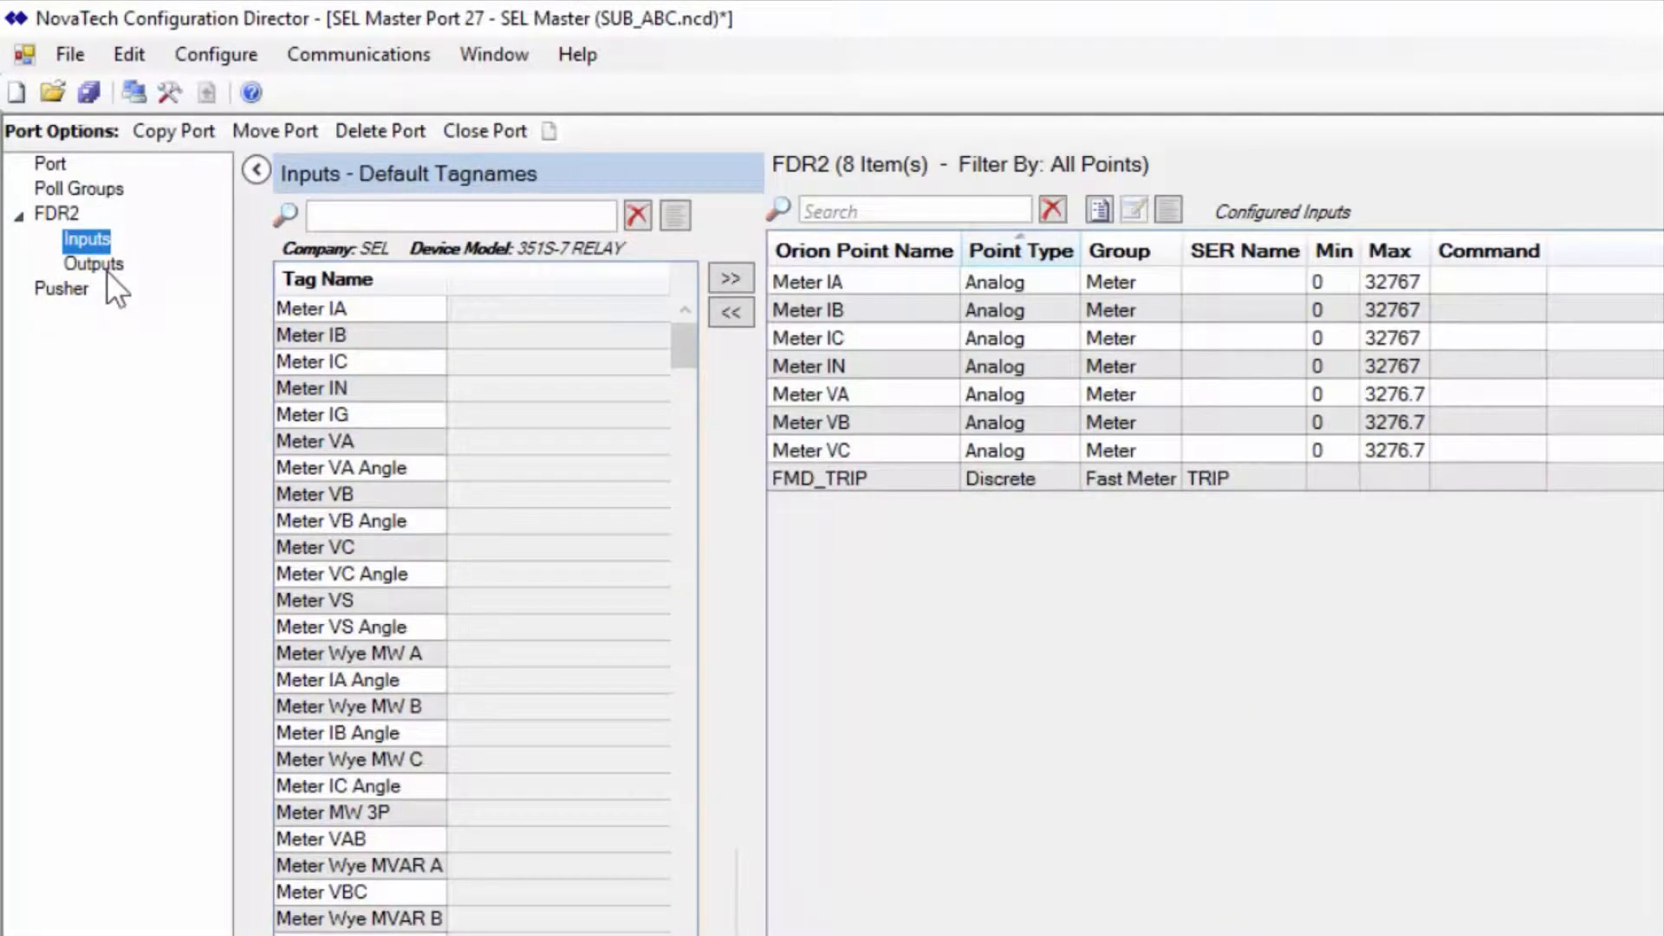
click(107, 265)
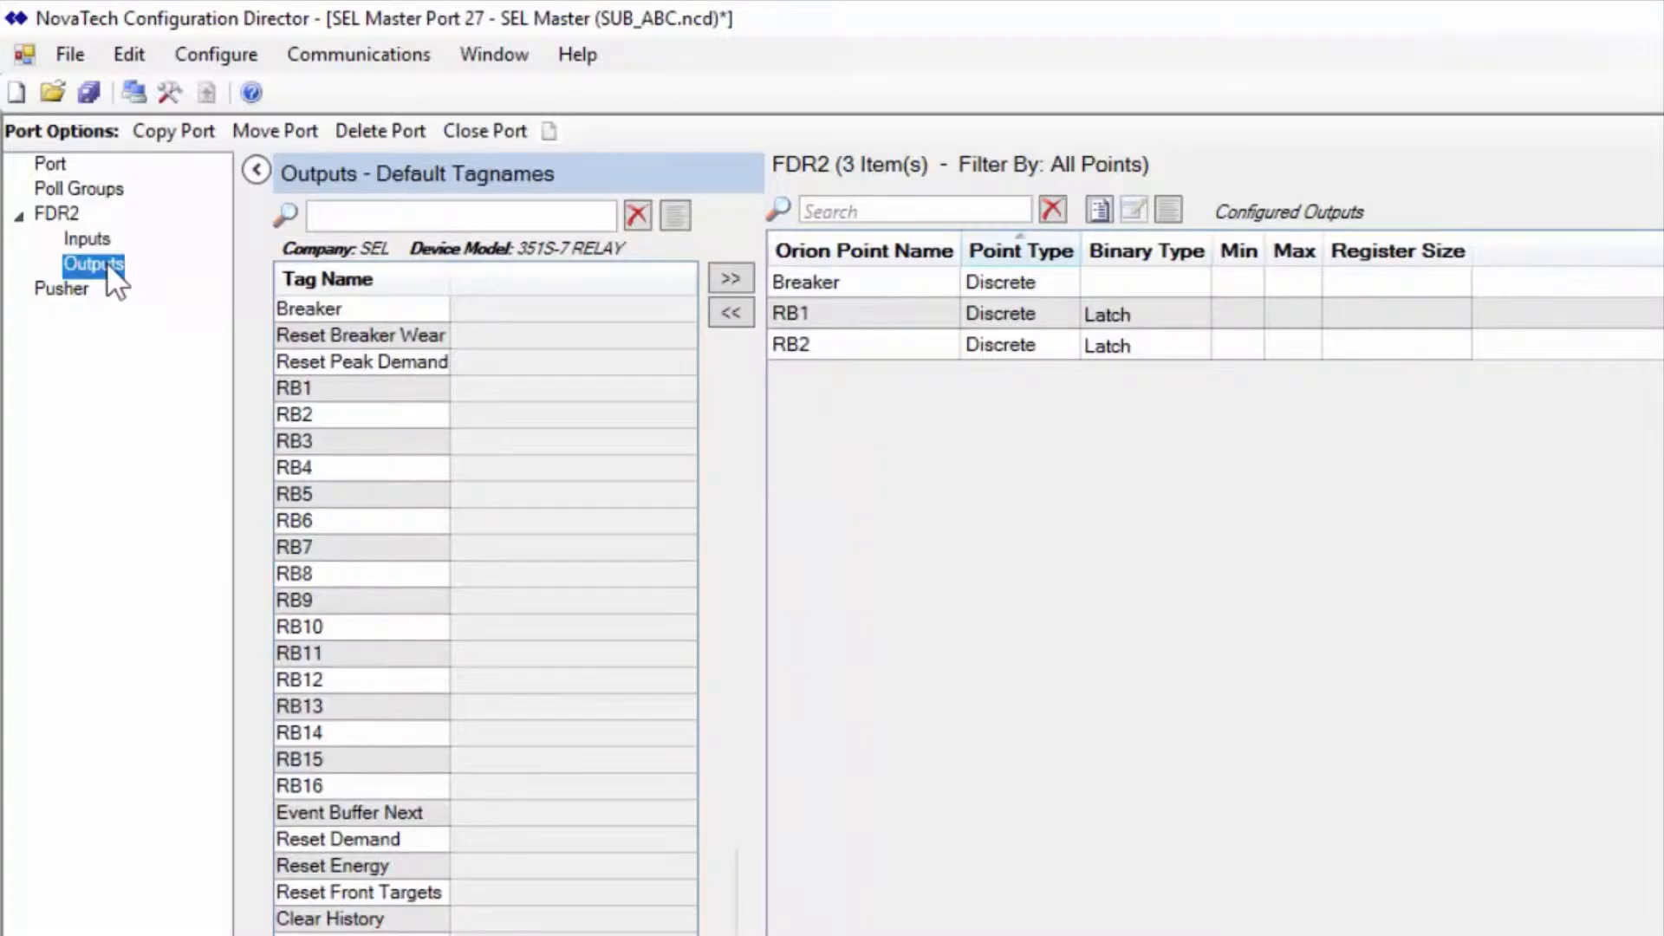
click(91, 237)
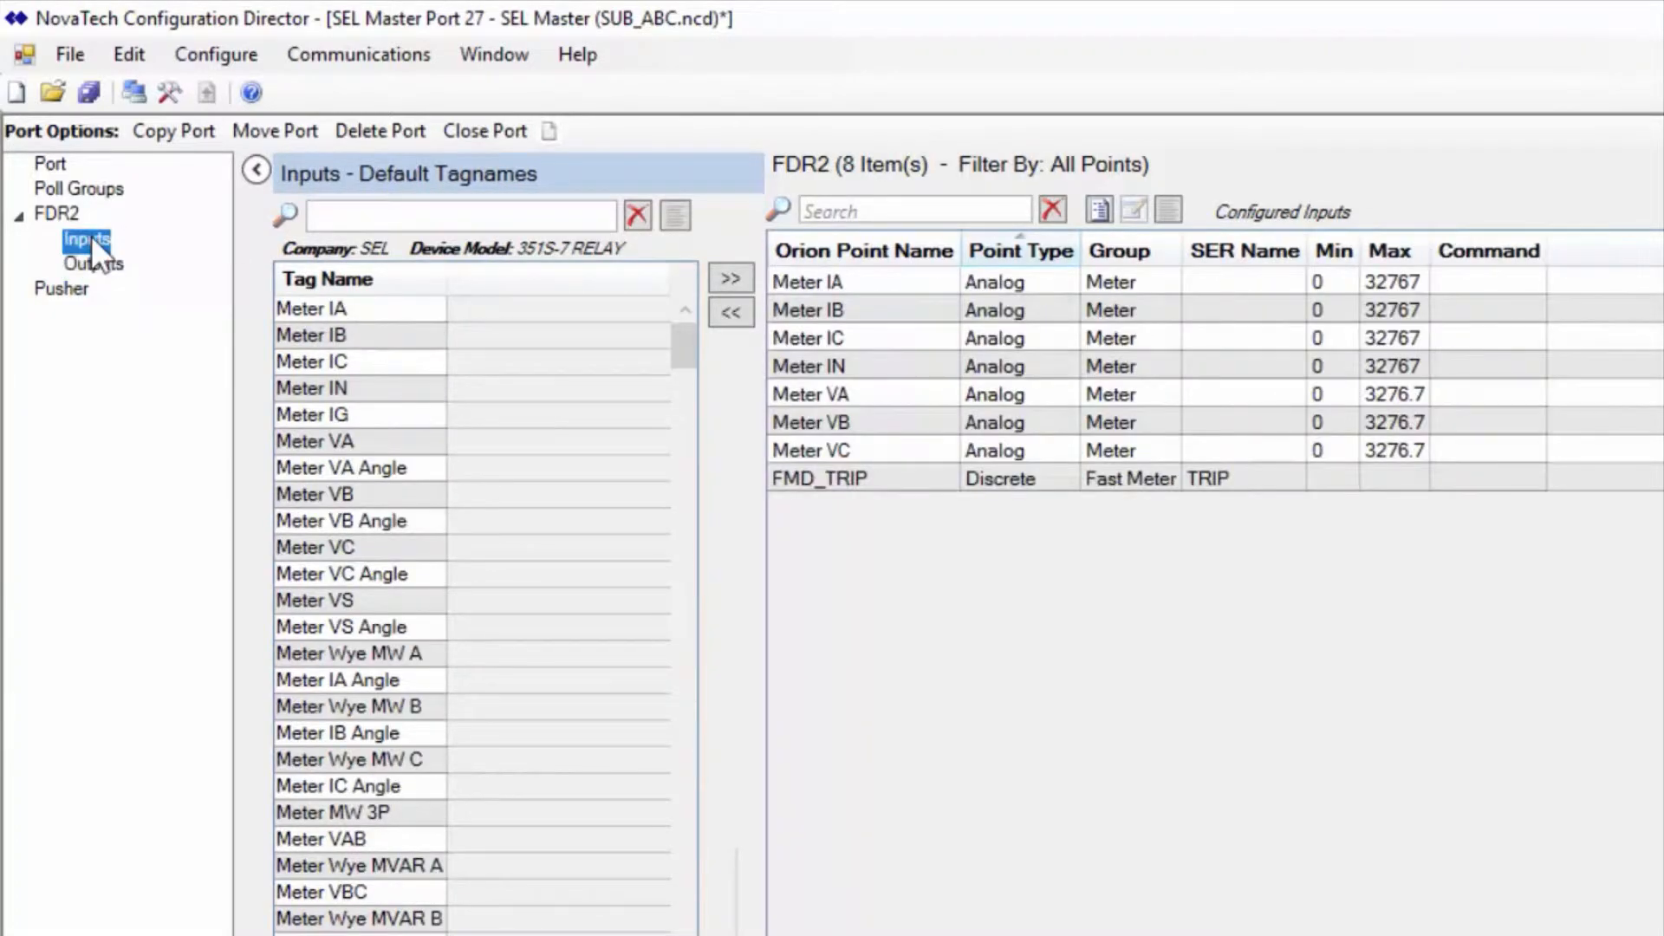
Copy the FDR2 port to another new network port and set its host/slave IP address to 10.10.10.30
click(175, 138)
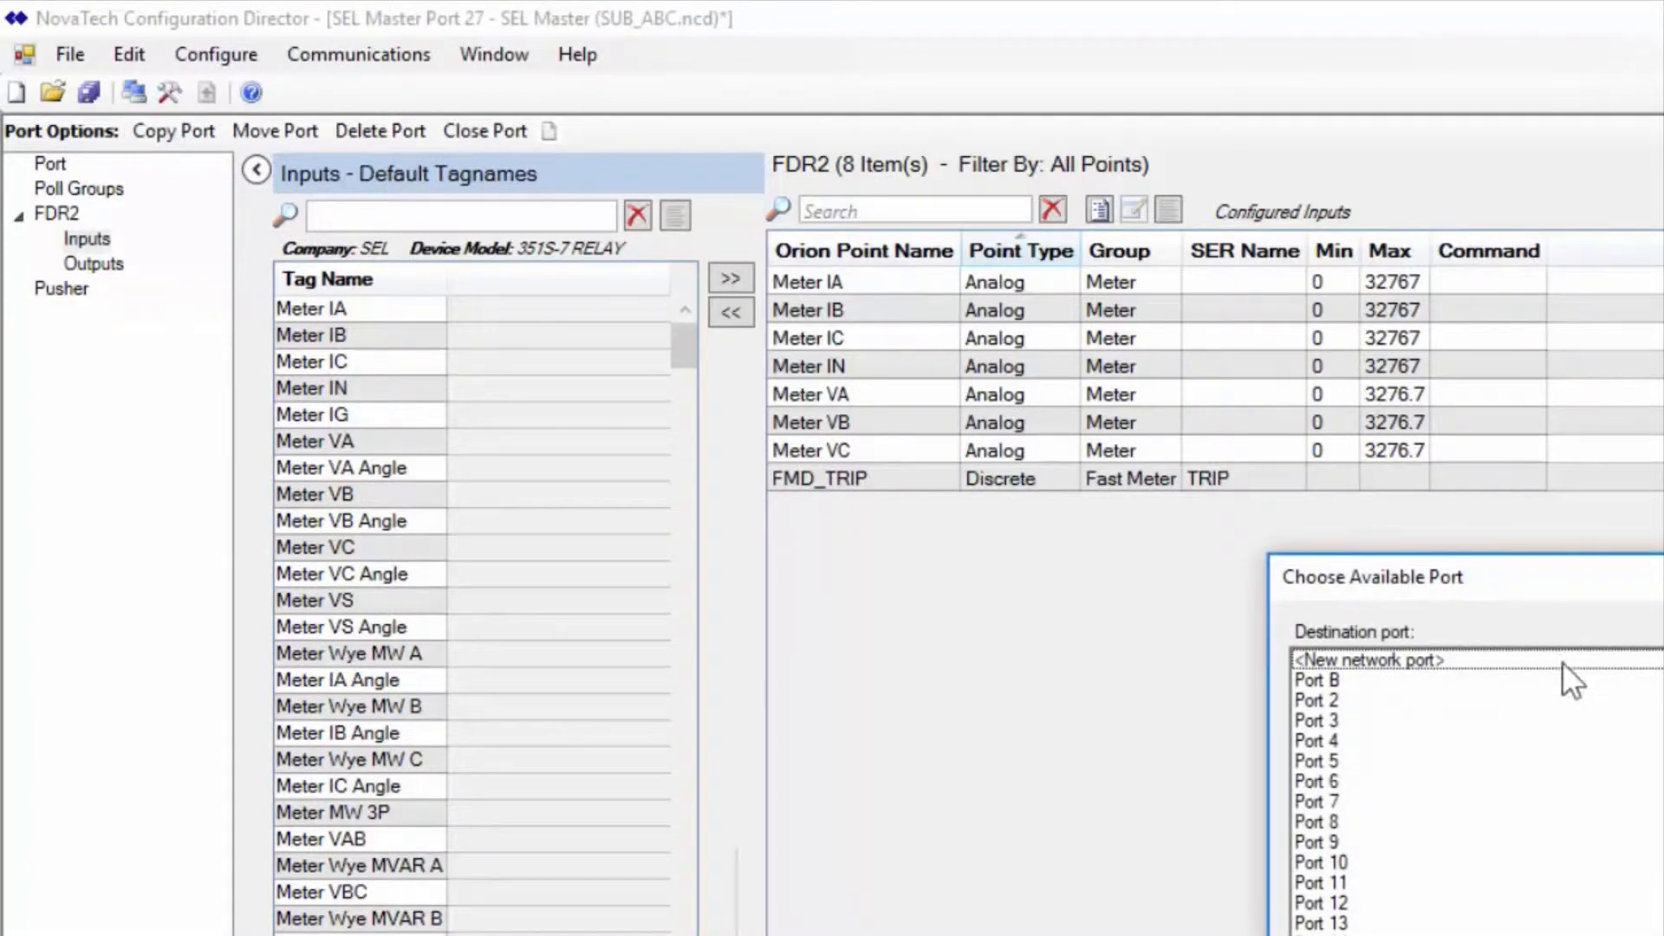
double_click(1532, 658)
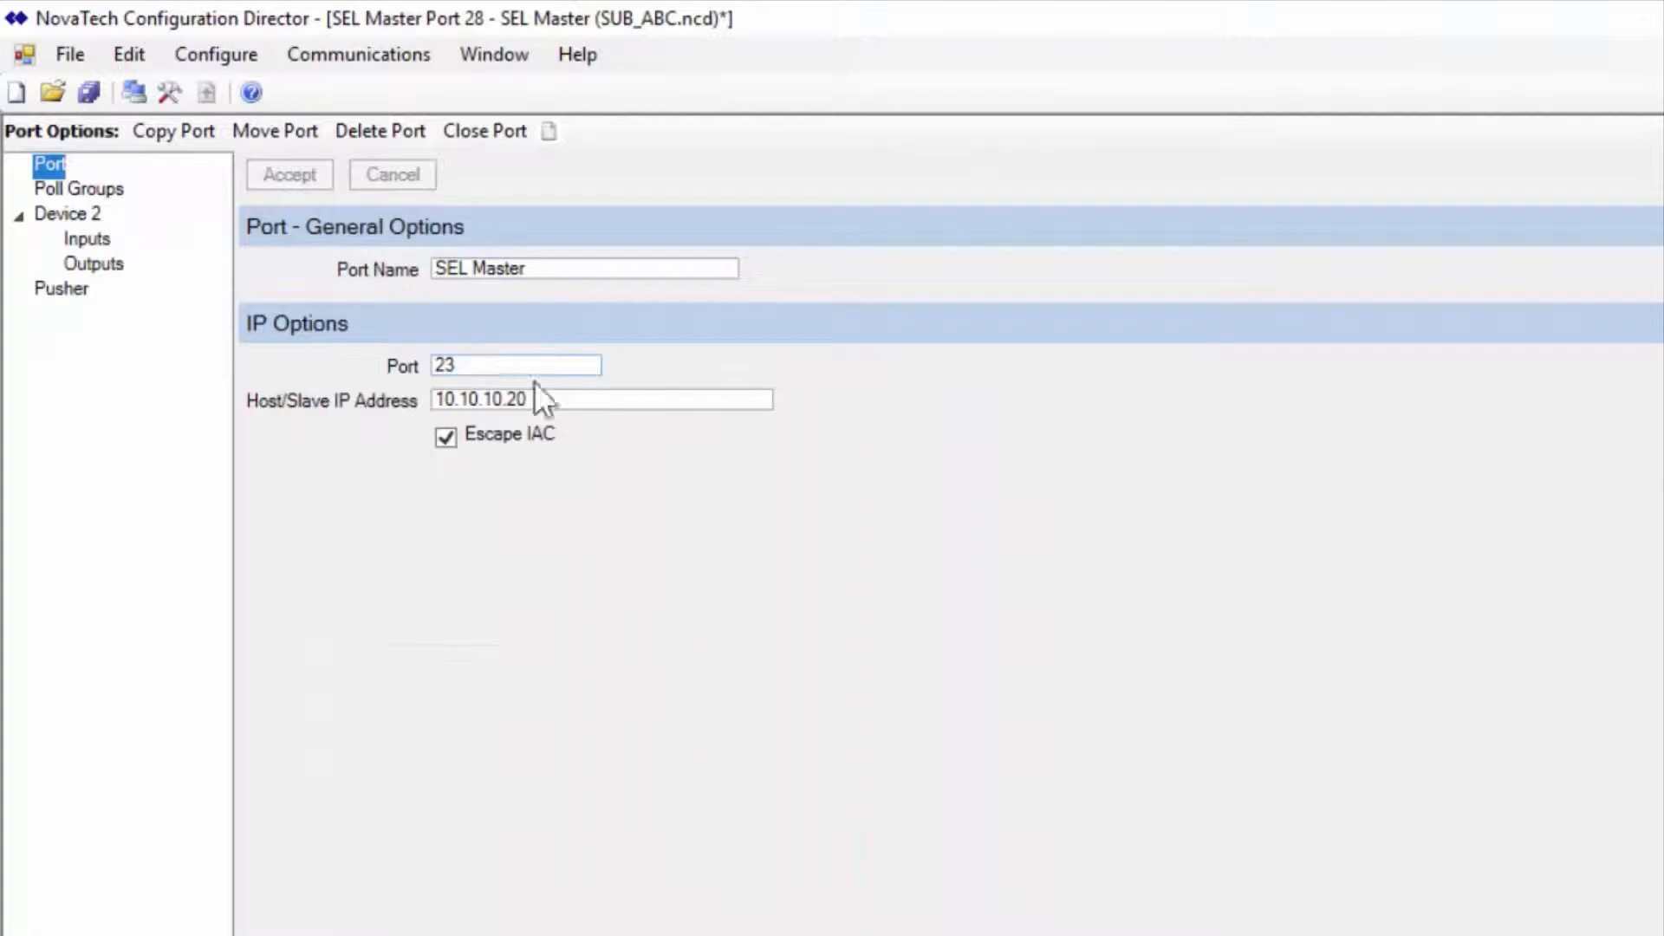
click(555, 399)
key(BackSpace)
key(BackSpace)
text(30)
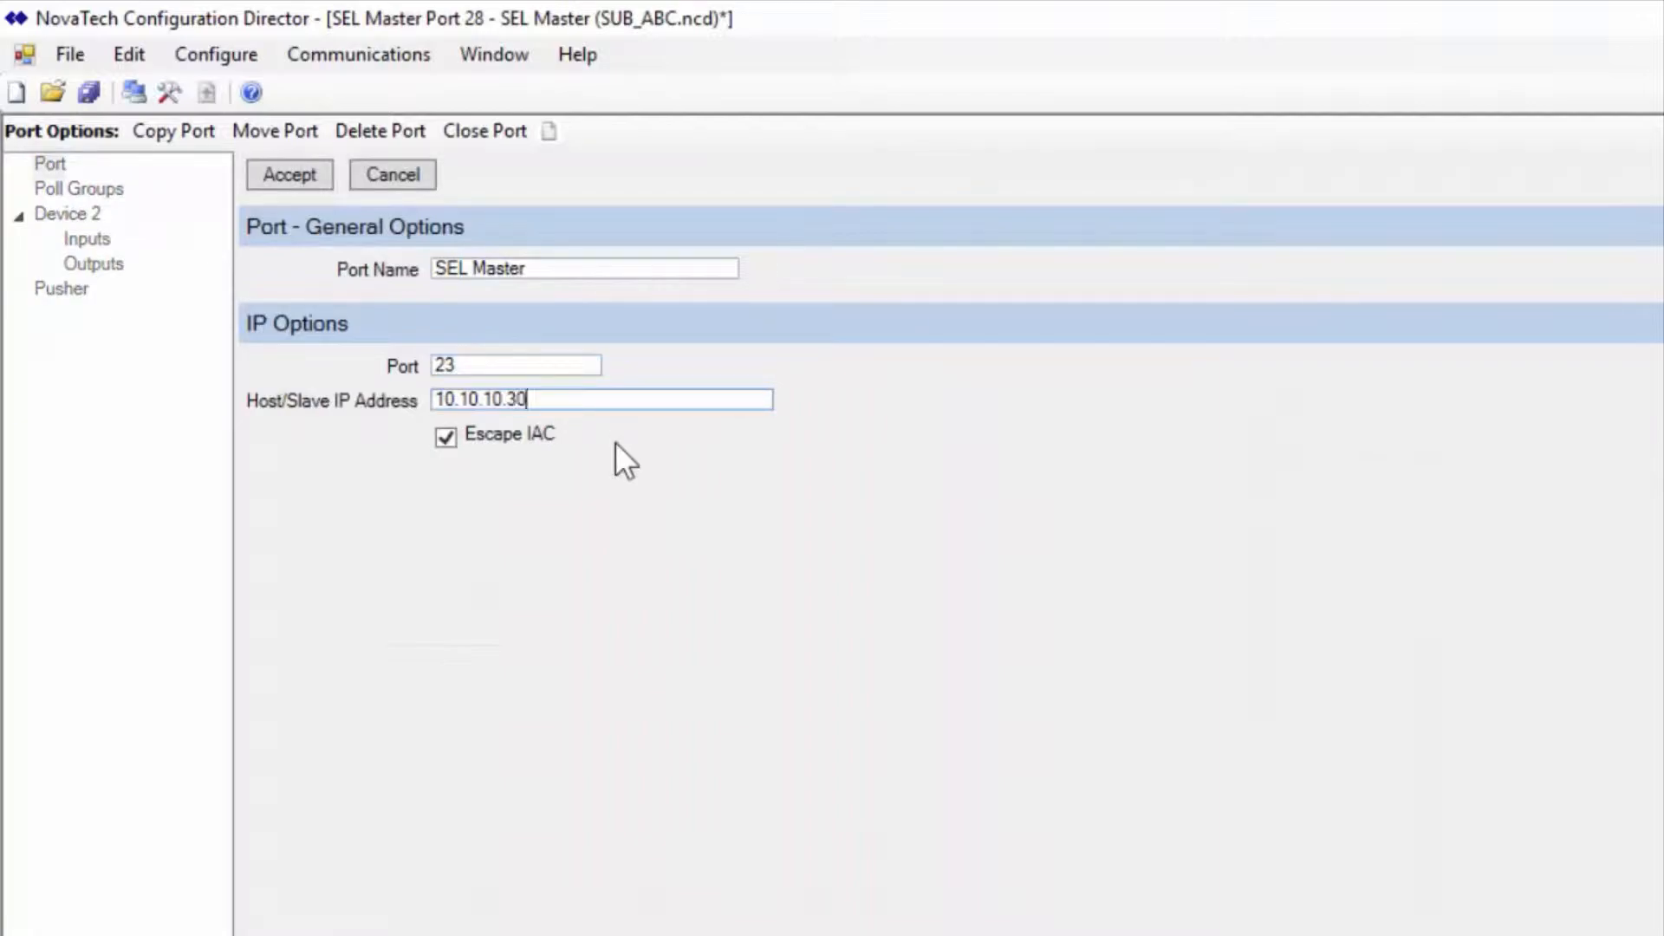
click(253, 181)
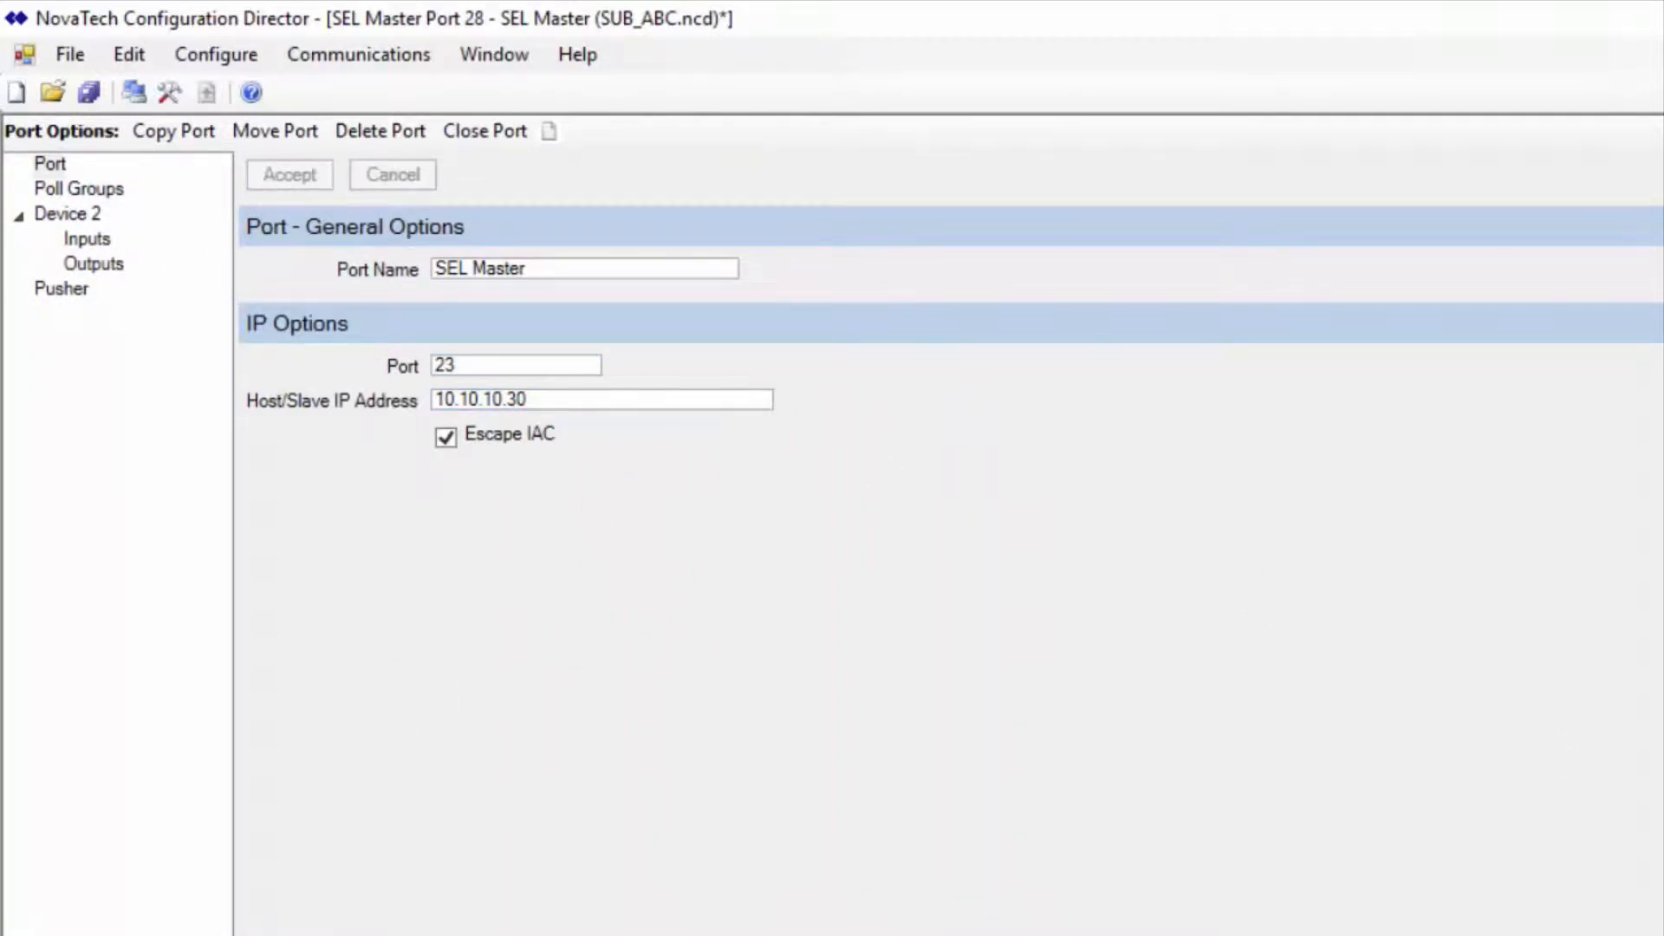
Change the second copy's relay description from Device 2 to FDR3 and update the device
click(75, 218)
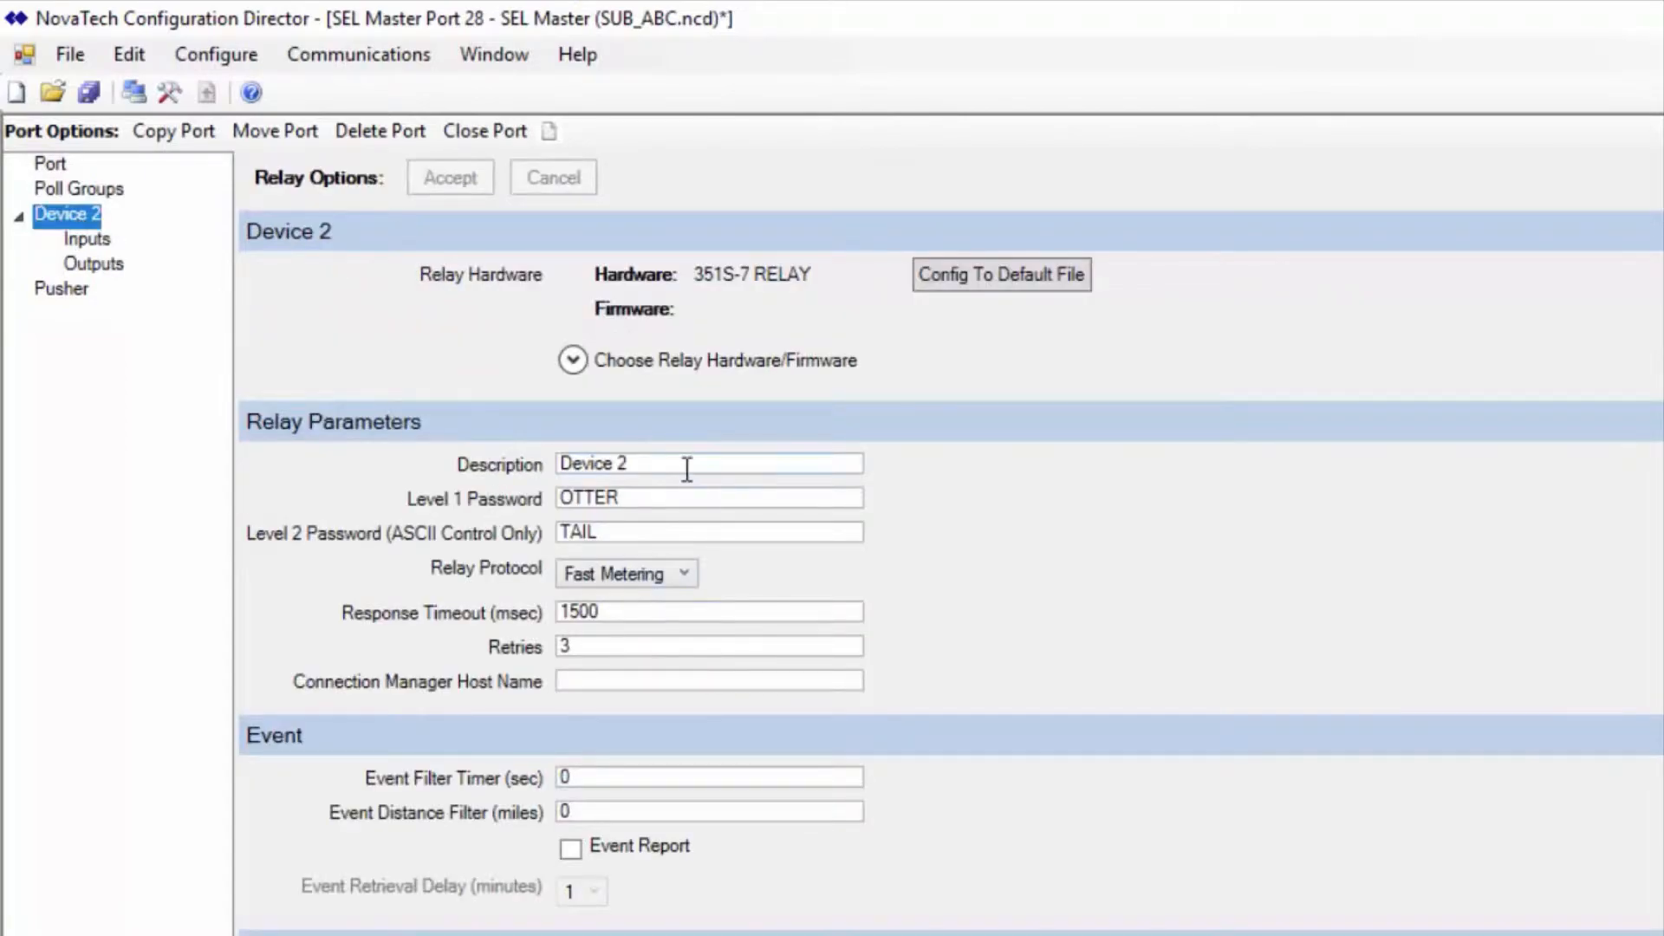
drag(685, 464, 357, 449)
text(FDR3)
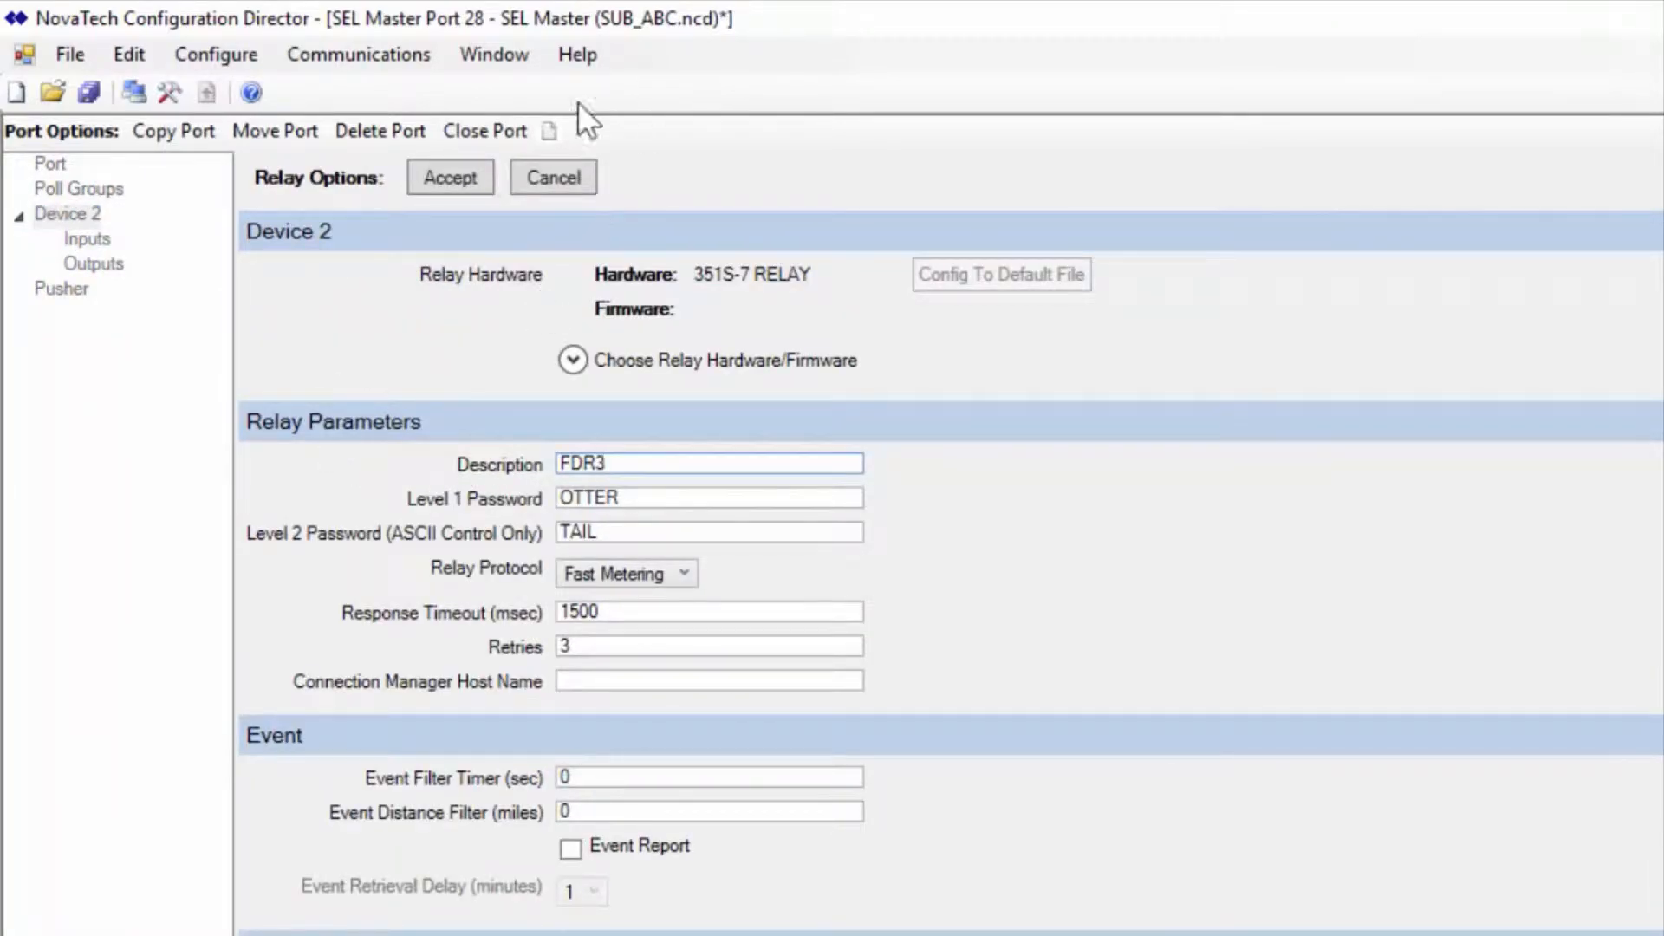
click(449, 176)
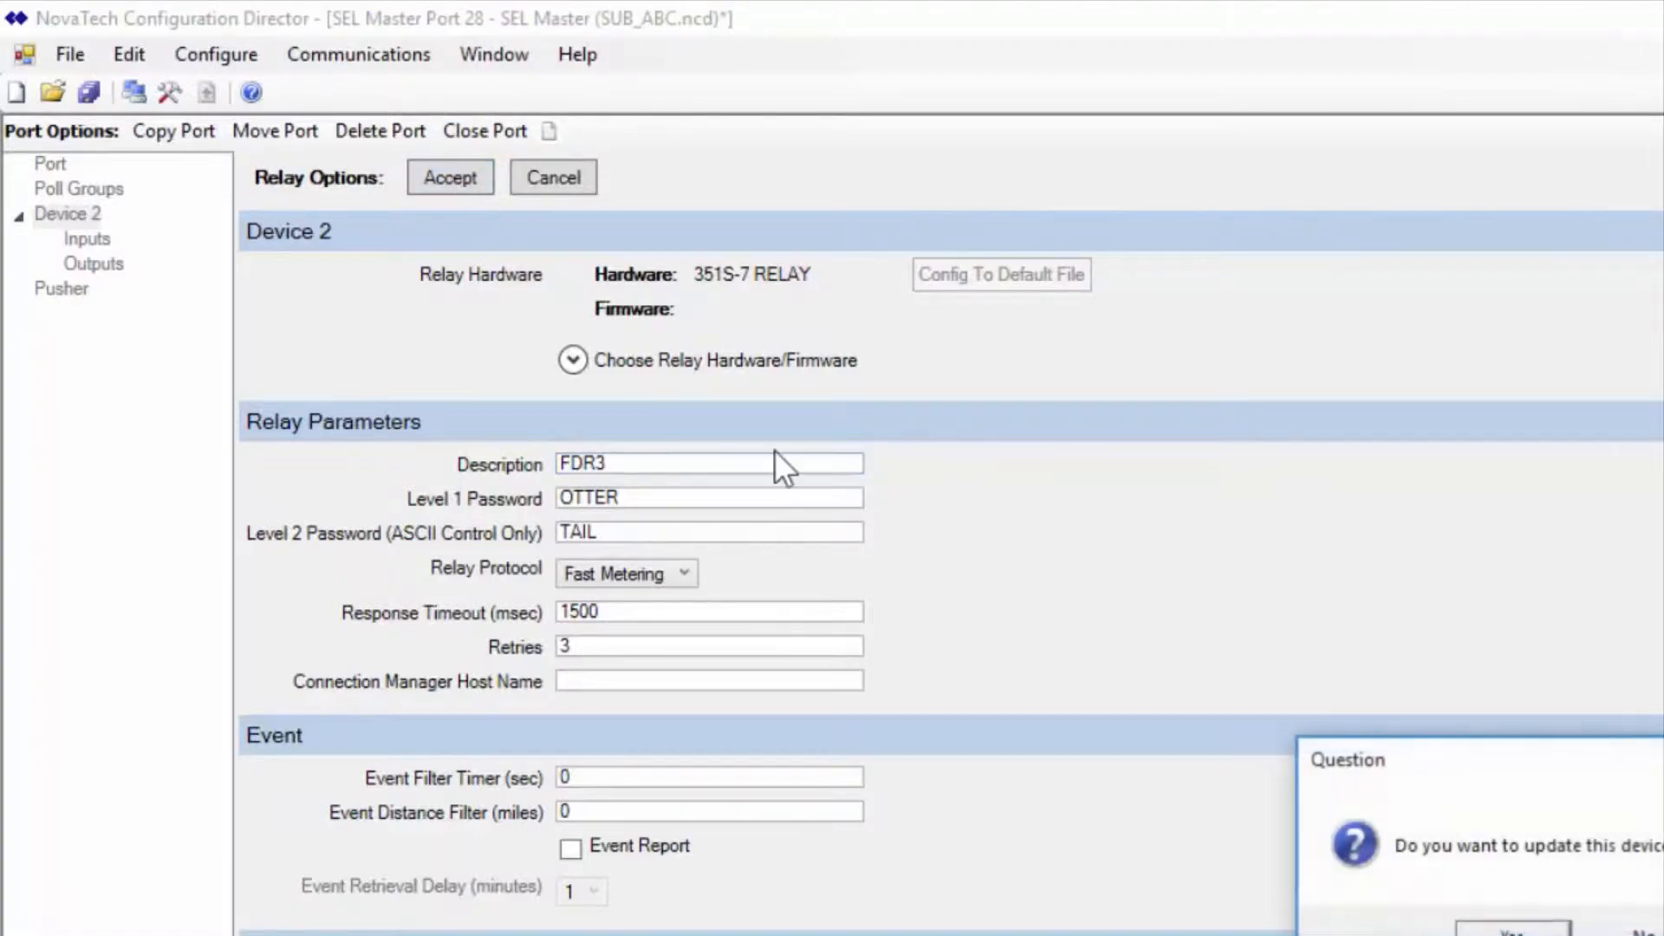
click(1487, 929)
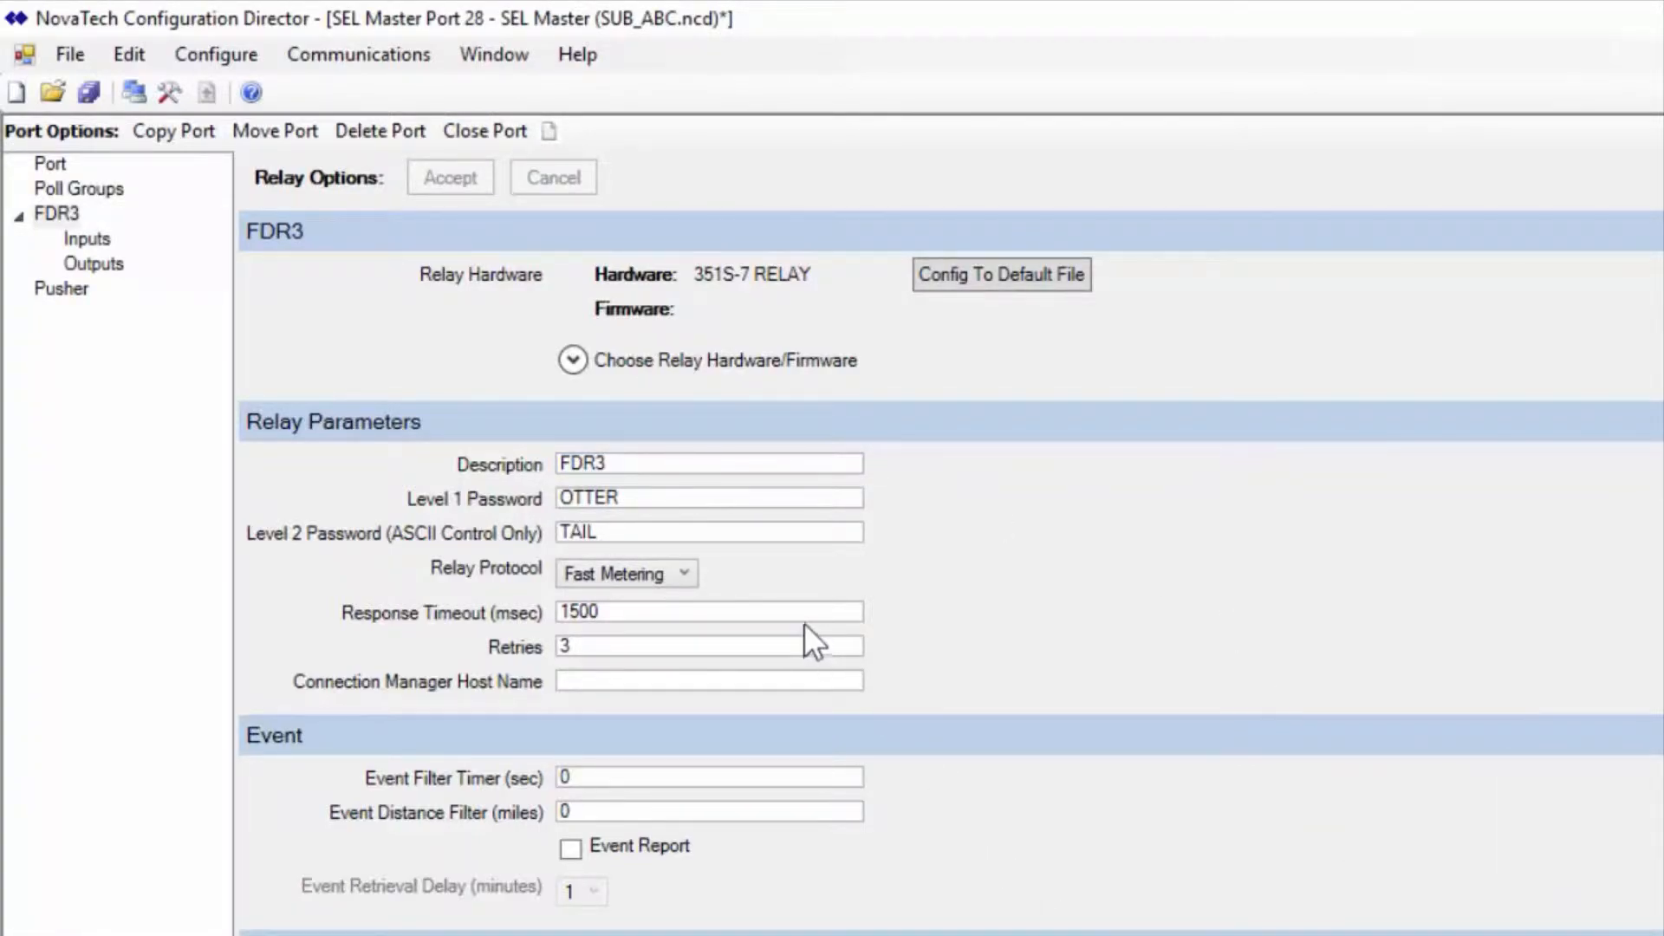
Delete the copied SEL Master ports for FDR3 and FDR2
click(390, 136)
key(Return)
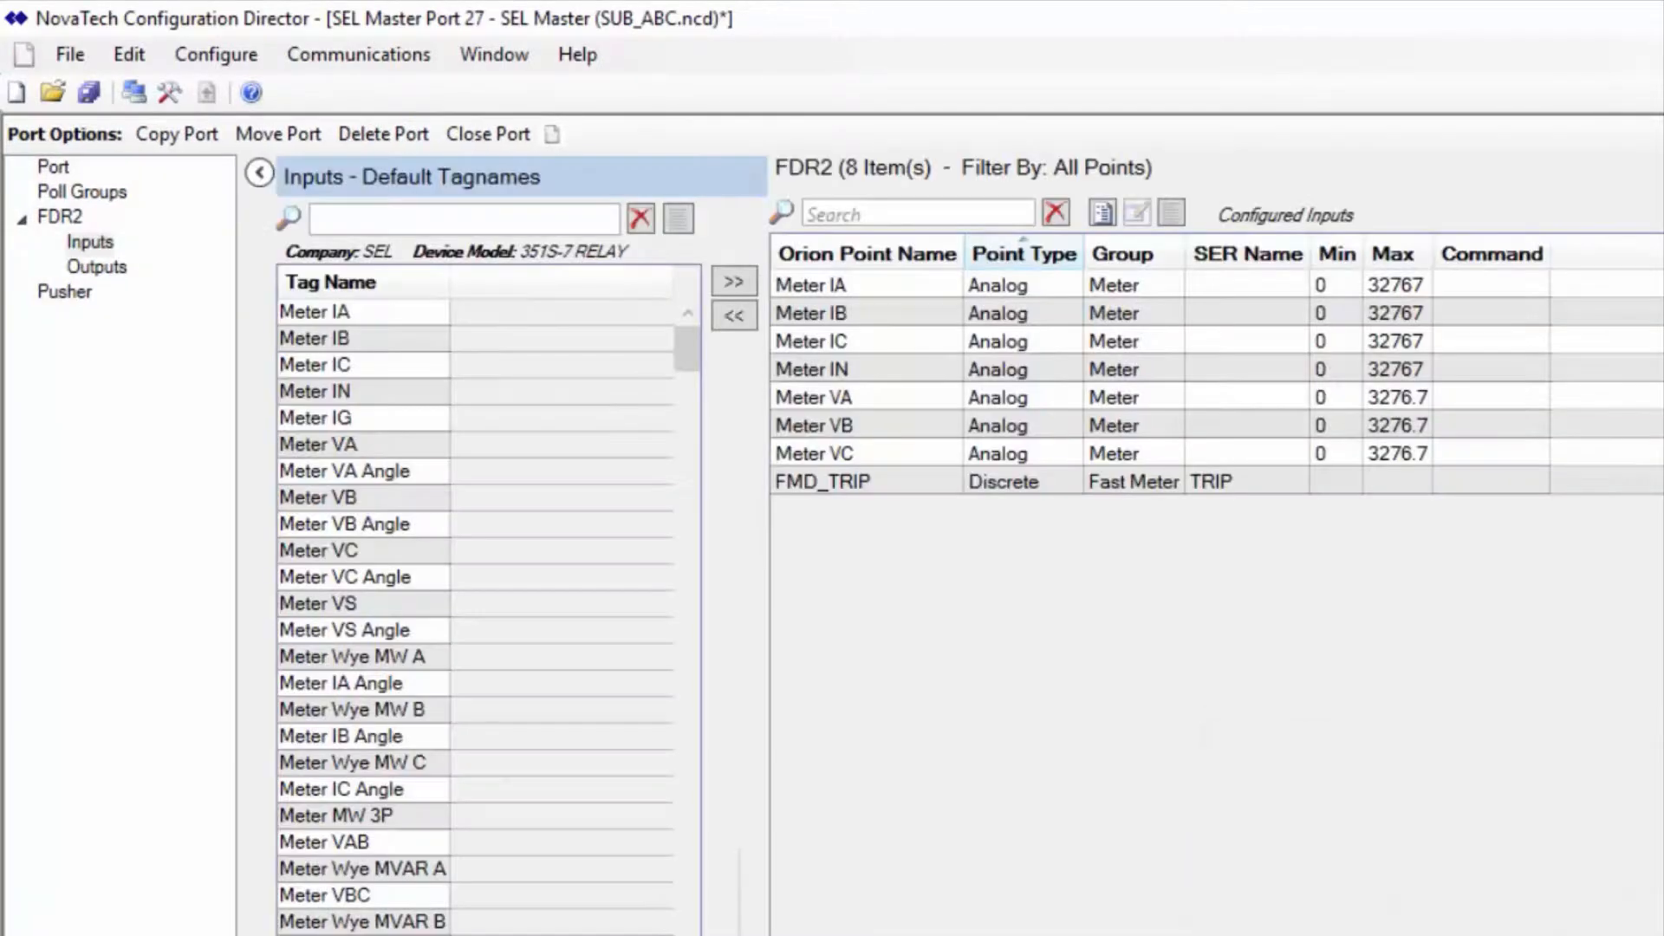
click(383, 133)
key(Return)
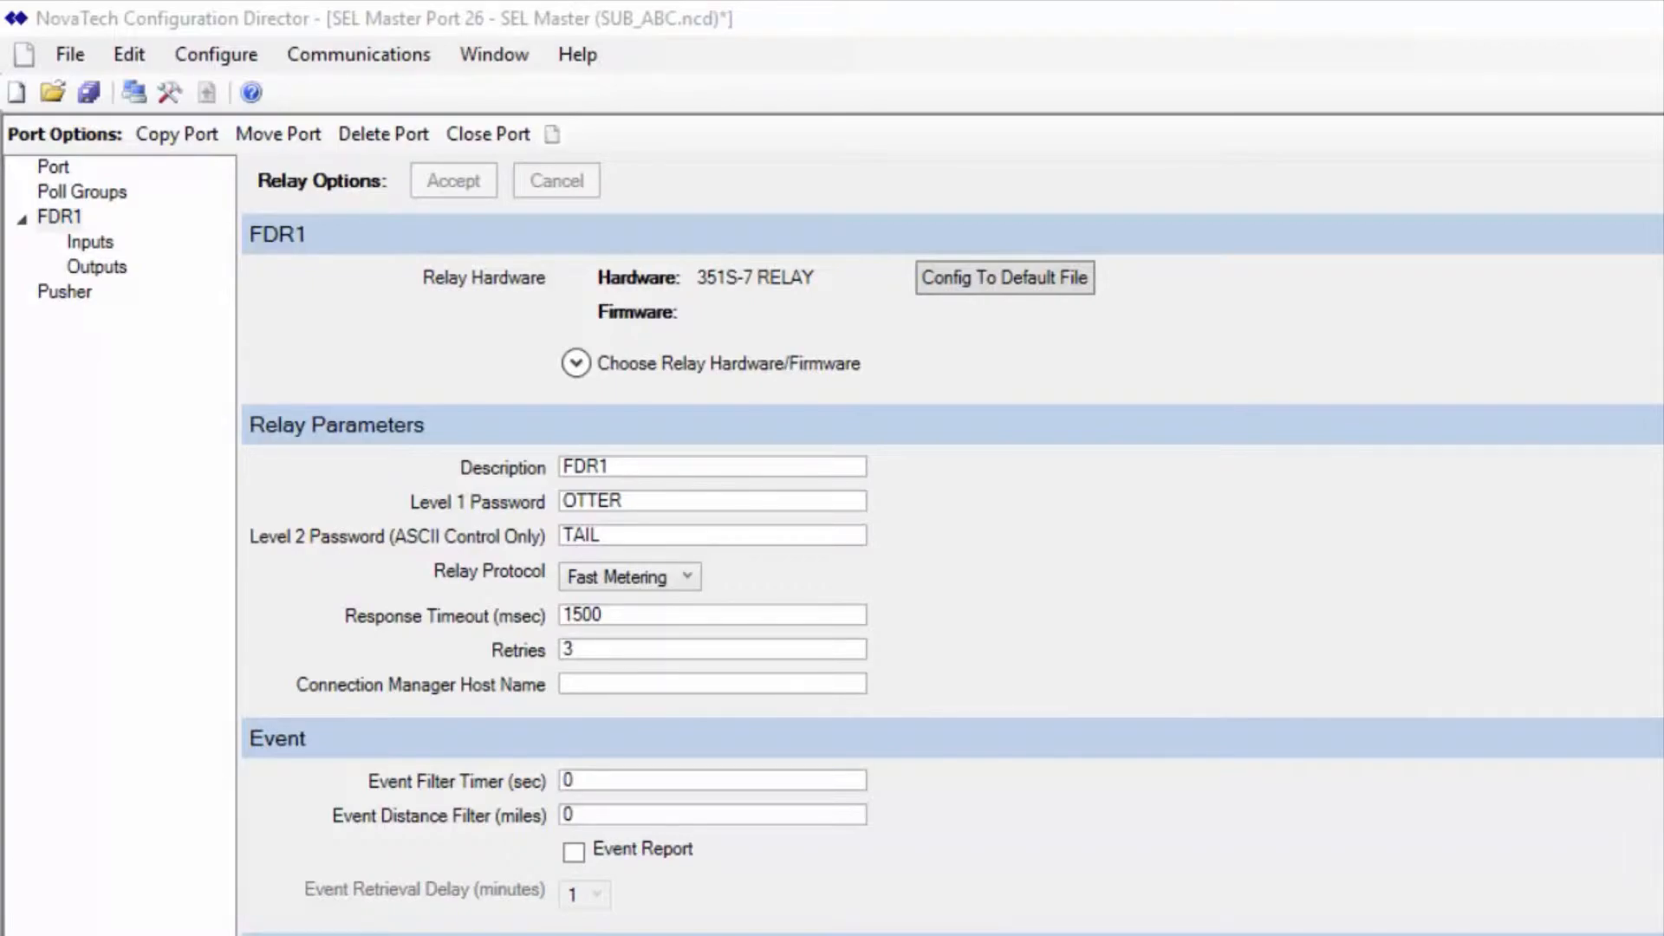
Close the FDR1 port and add a network port with the DNP3 Slave protocol to SUB_ABC.ncd
click(492, 134)
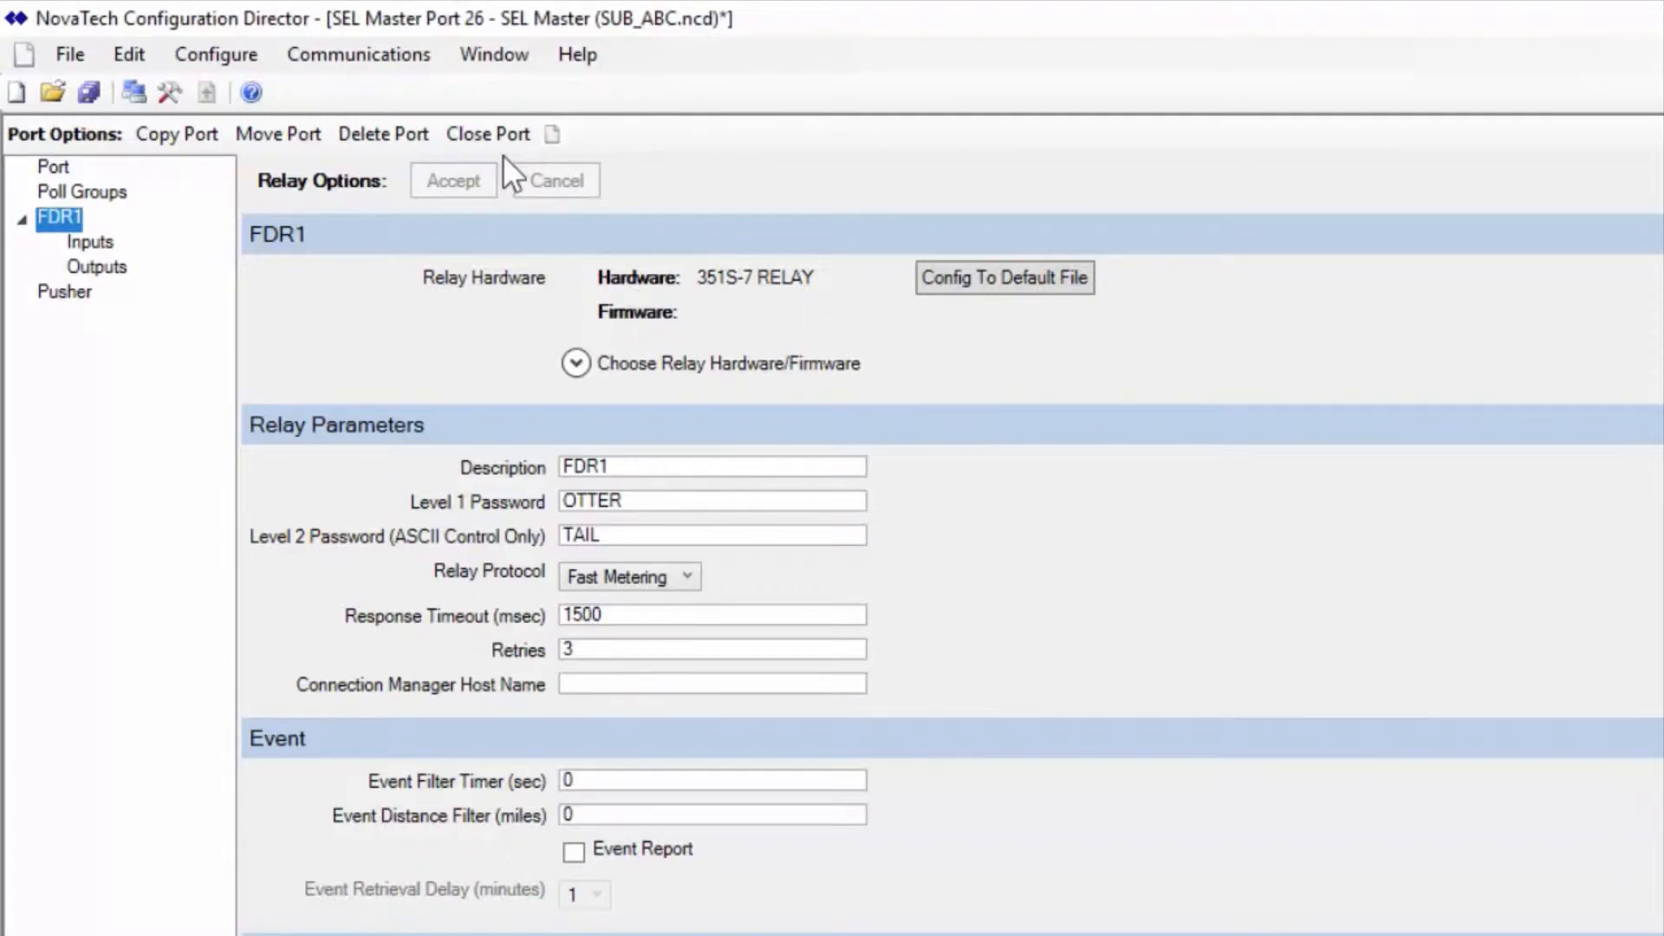
click(496, 136)
click(181, 55)
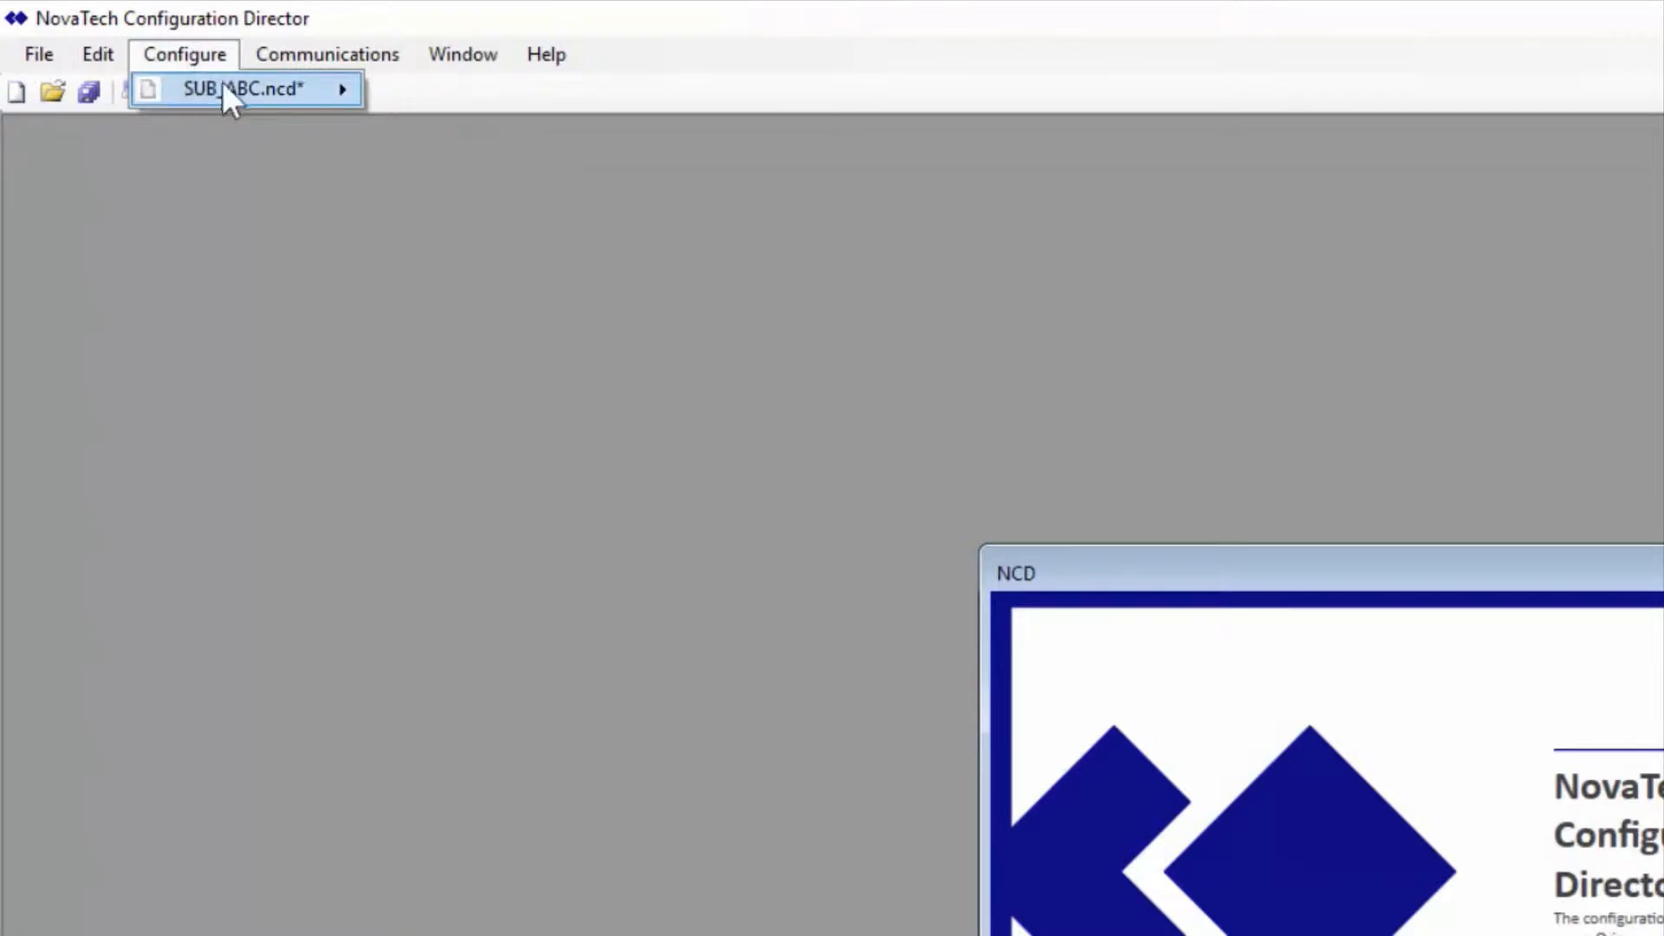
mouse_move(211, 82)
mouse_move(523, 194)
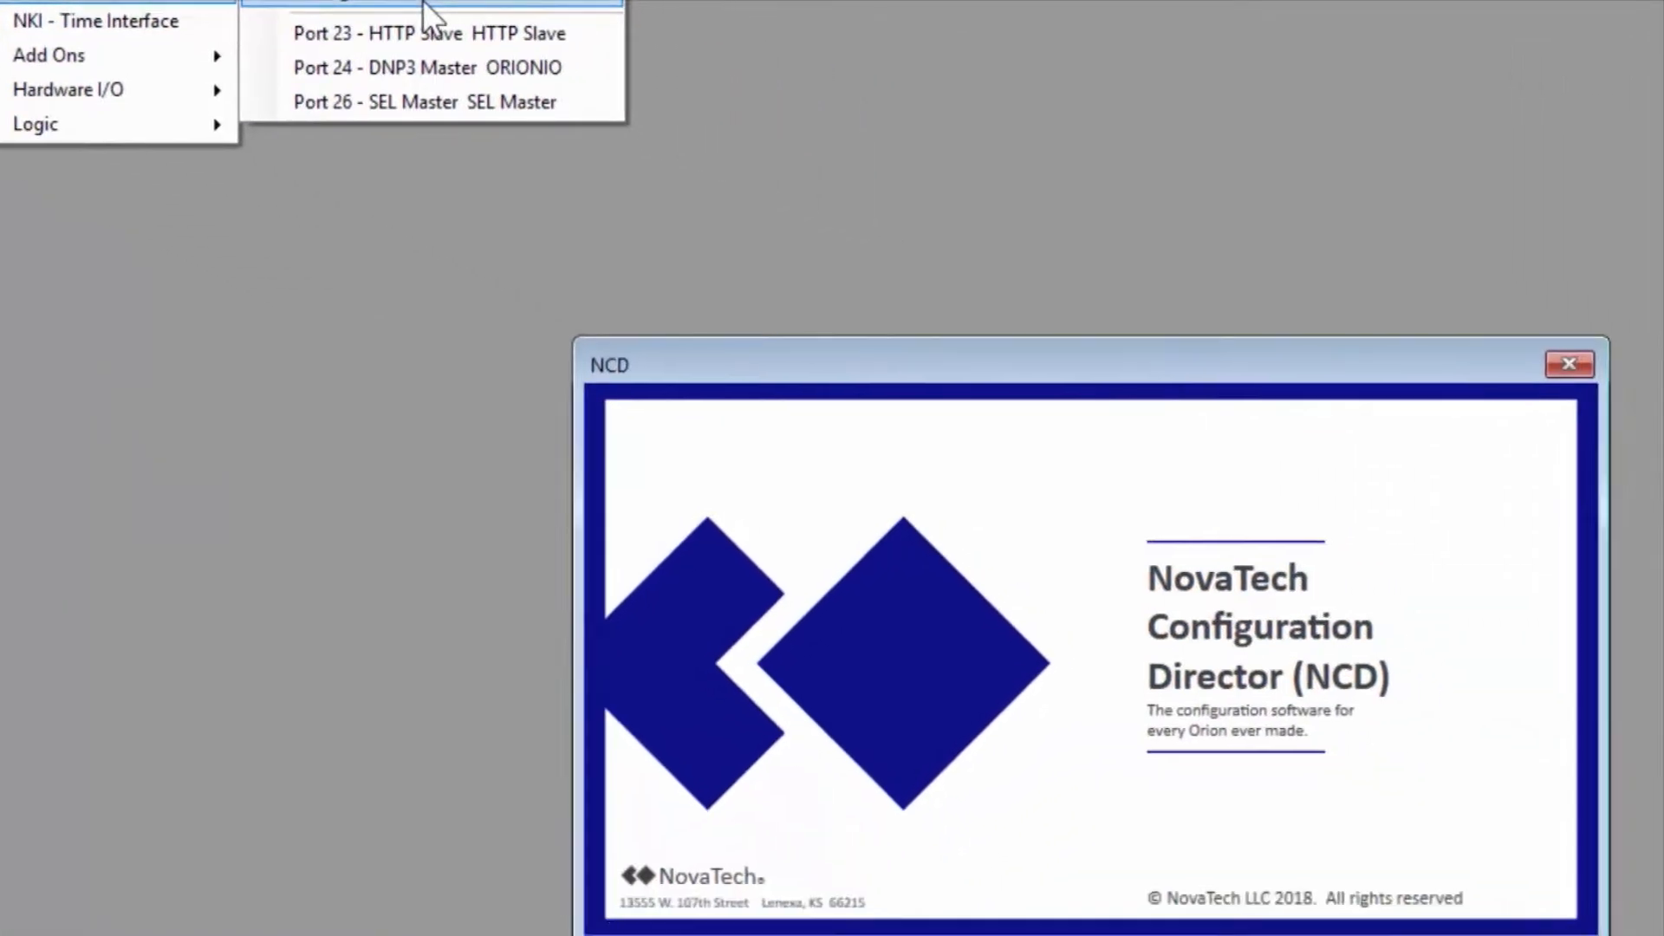
click(827, 201)
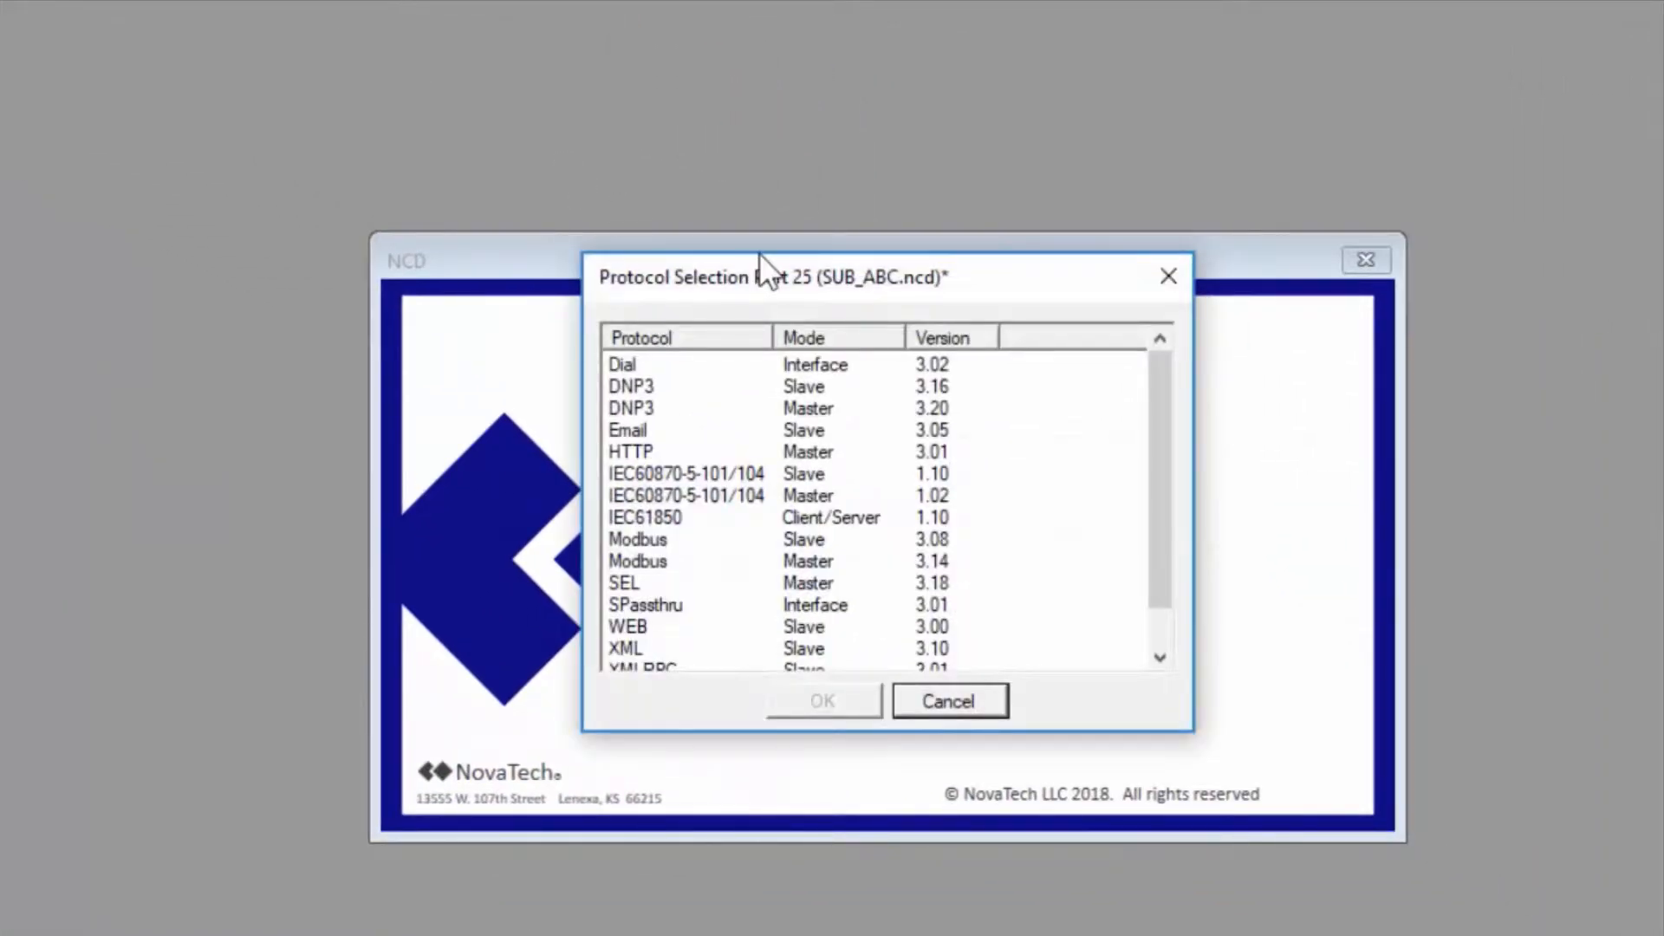
click(784, 388)
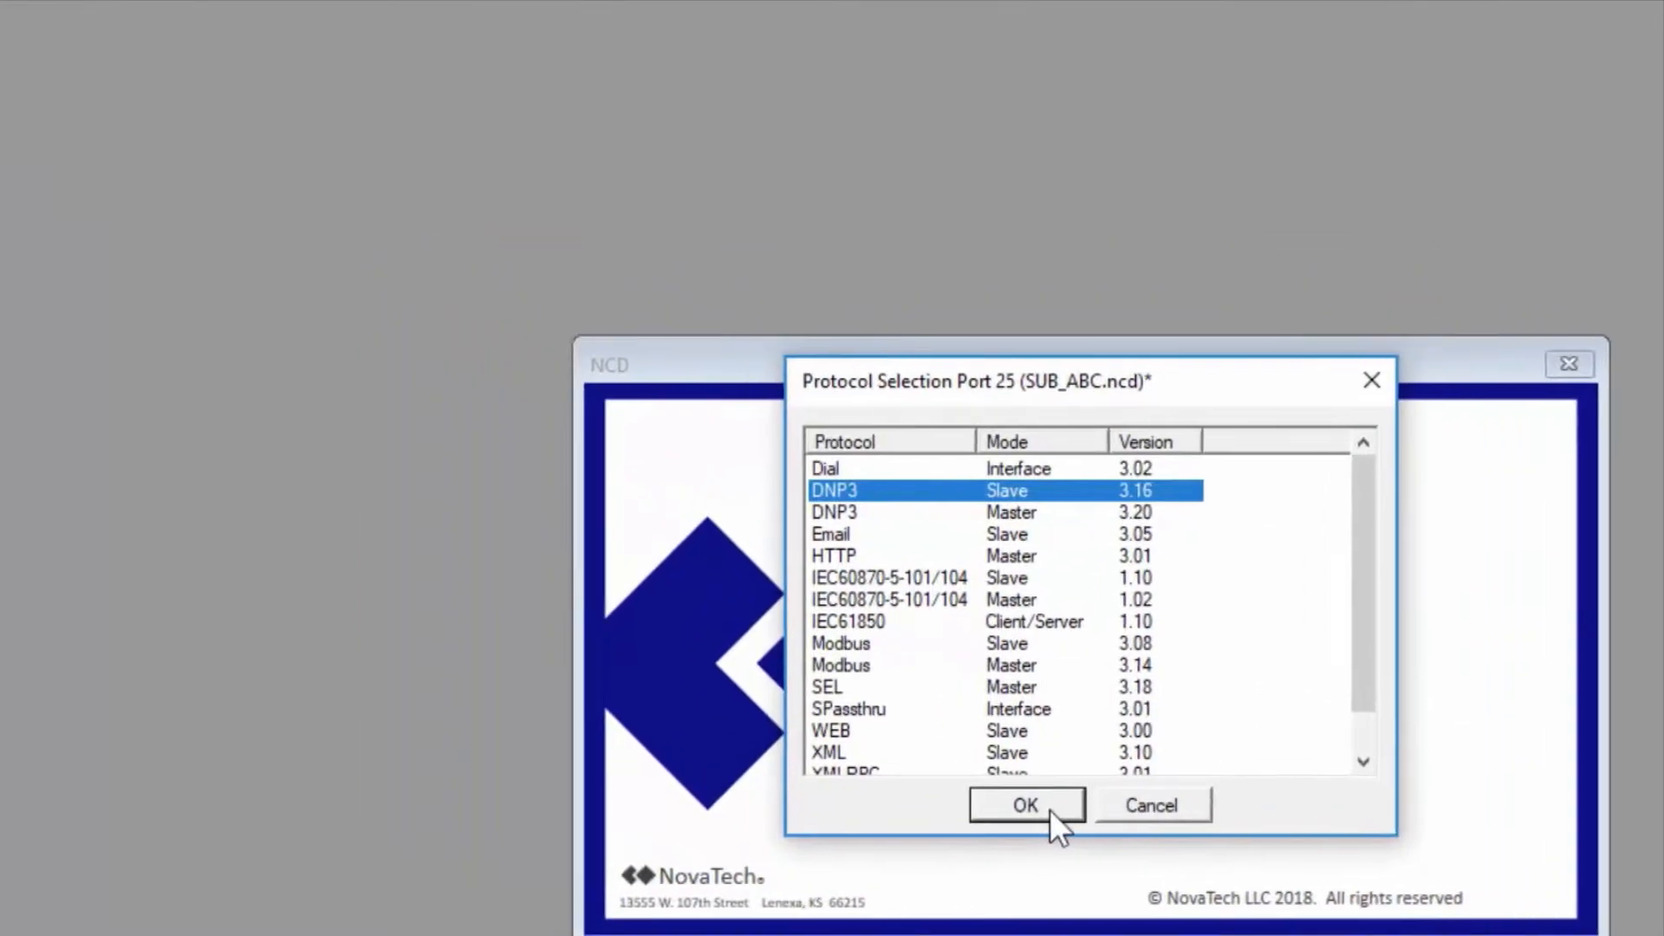
click(845, 705)
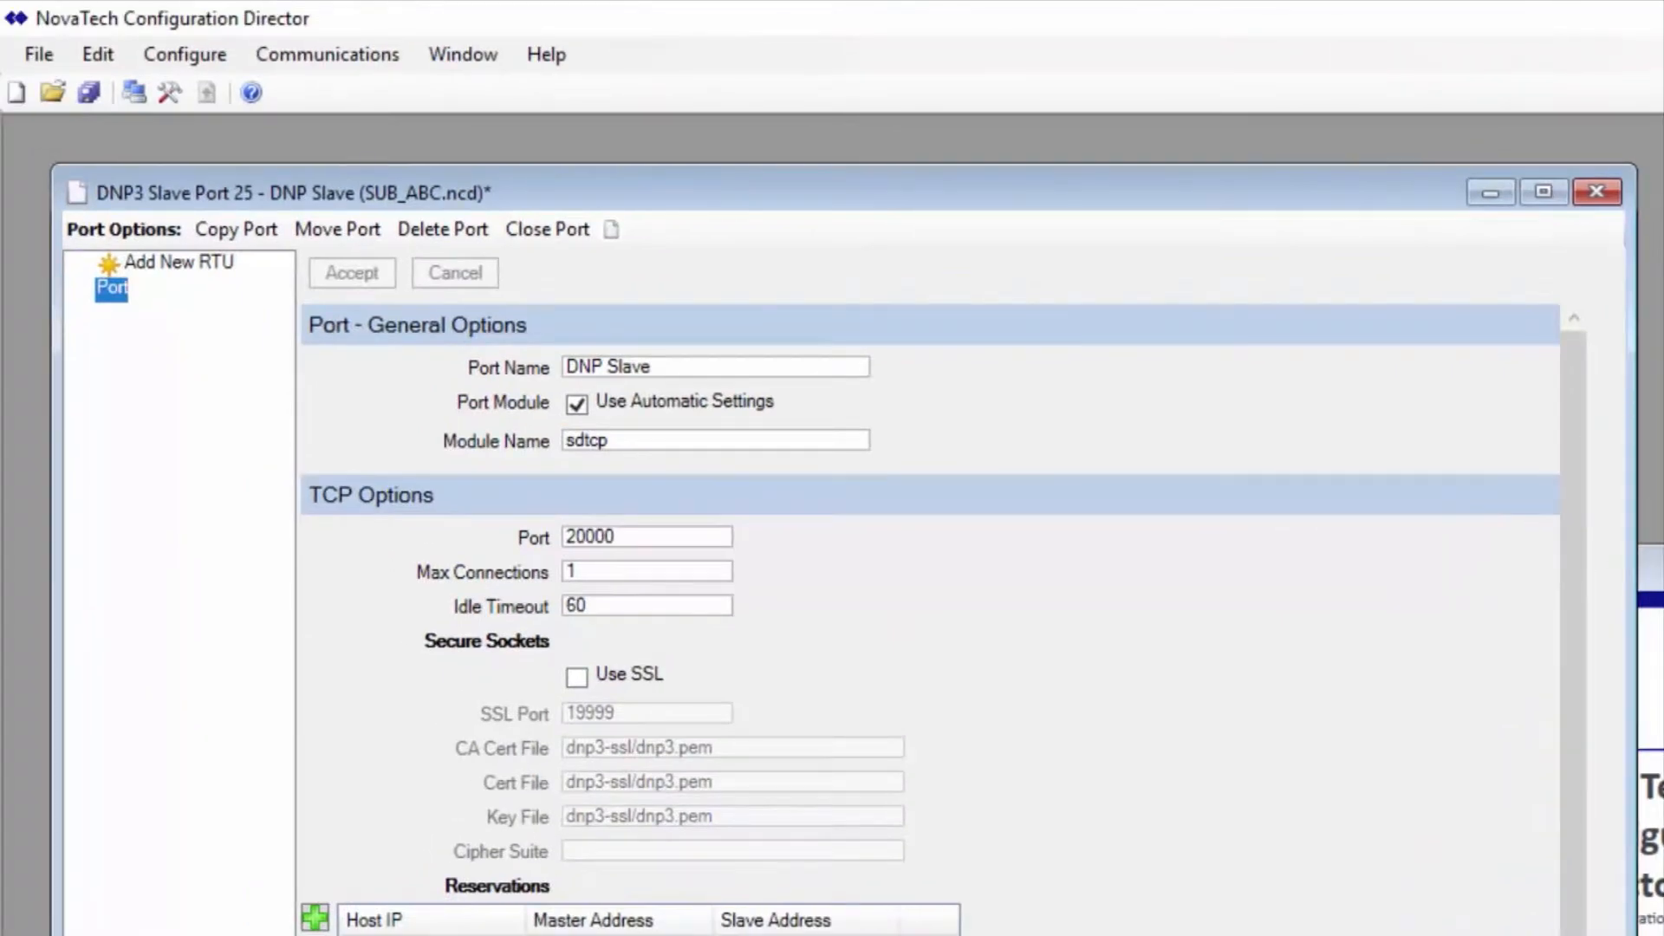
Name the DNP3 Slave port EMS_SCADA
click(713, 375)
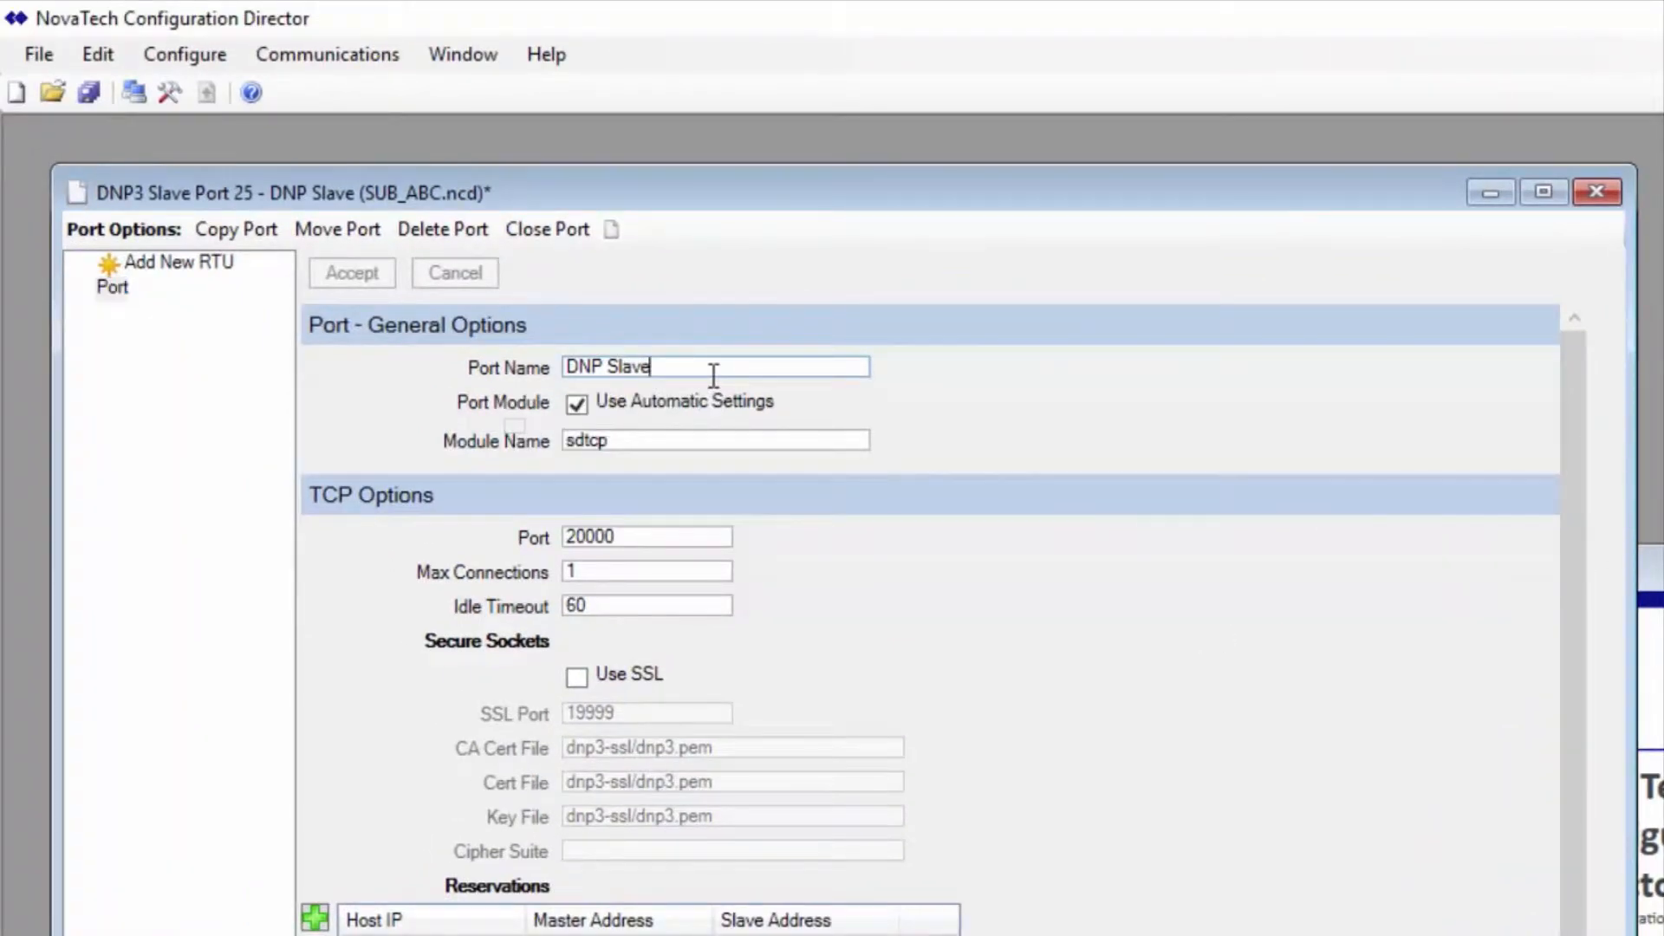
drag(712, 374, 456, 362)
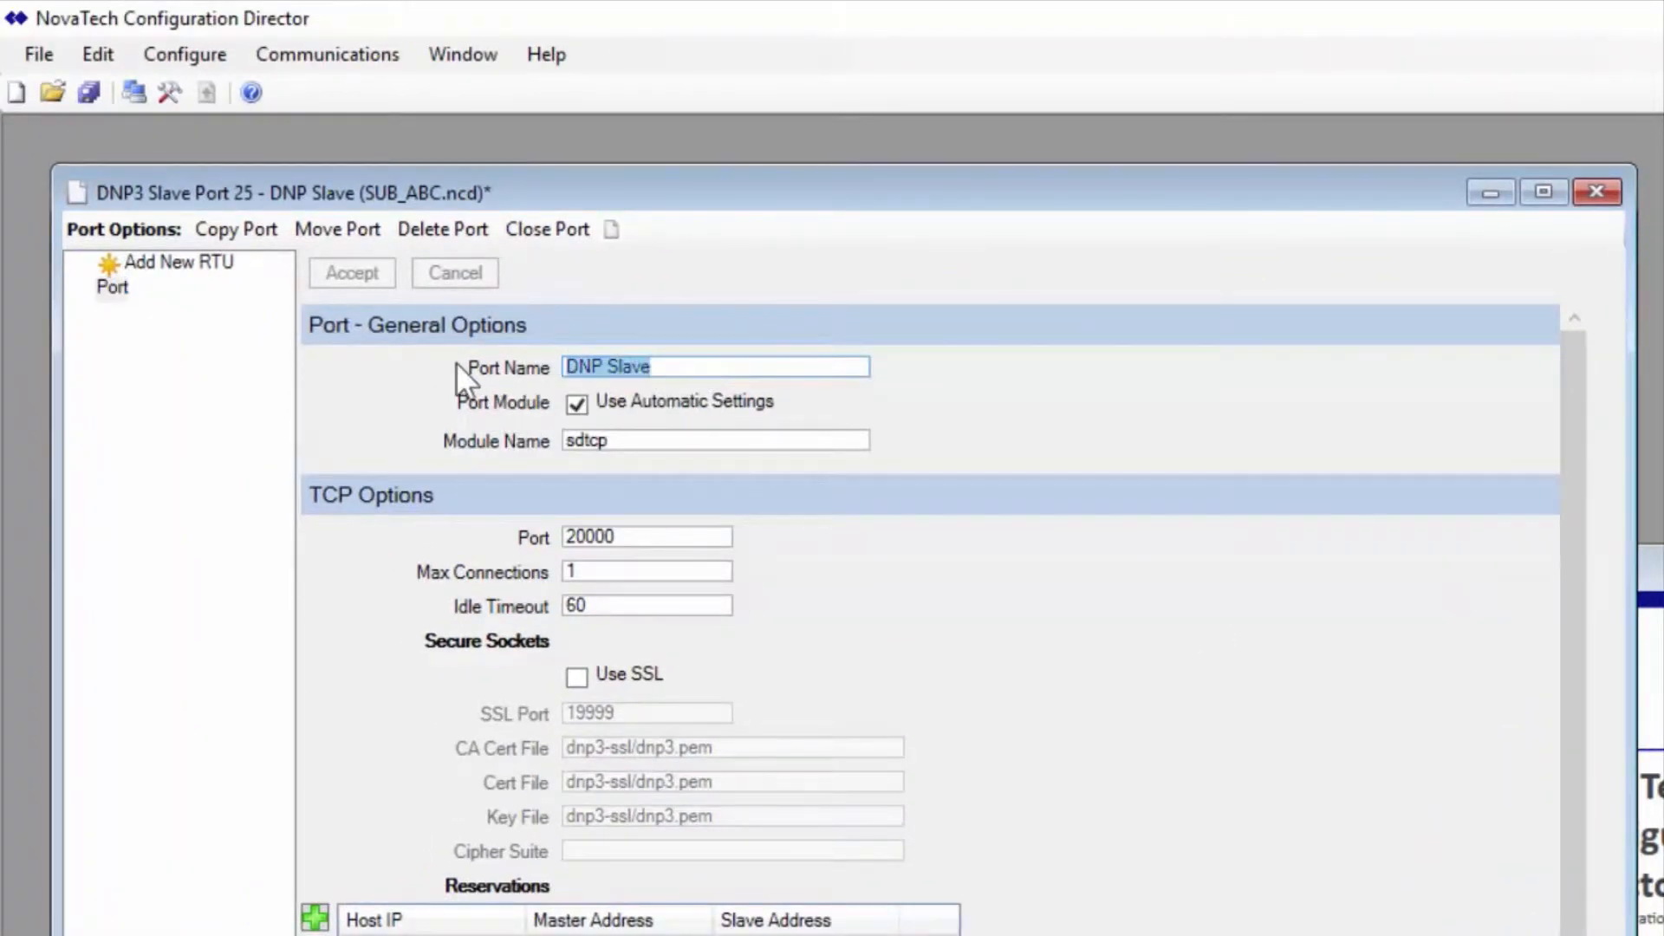
text(EMS_SCAD)
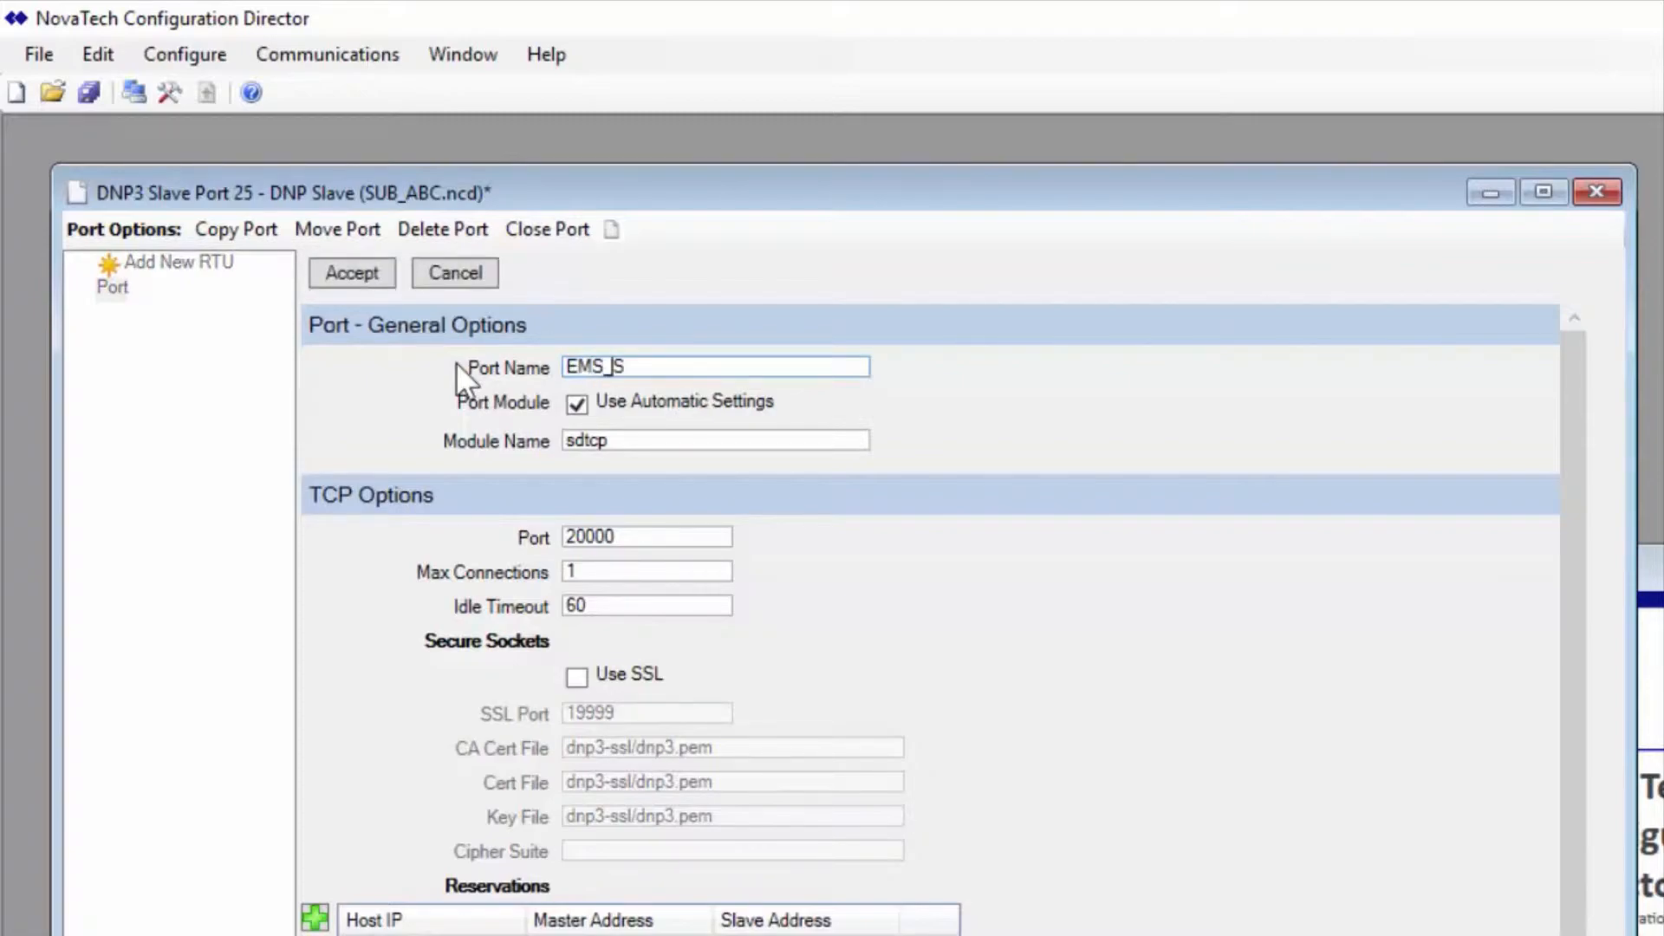
text(A)
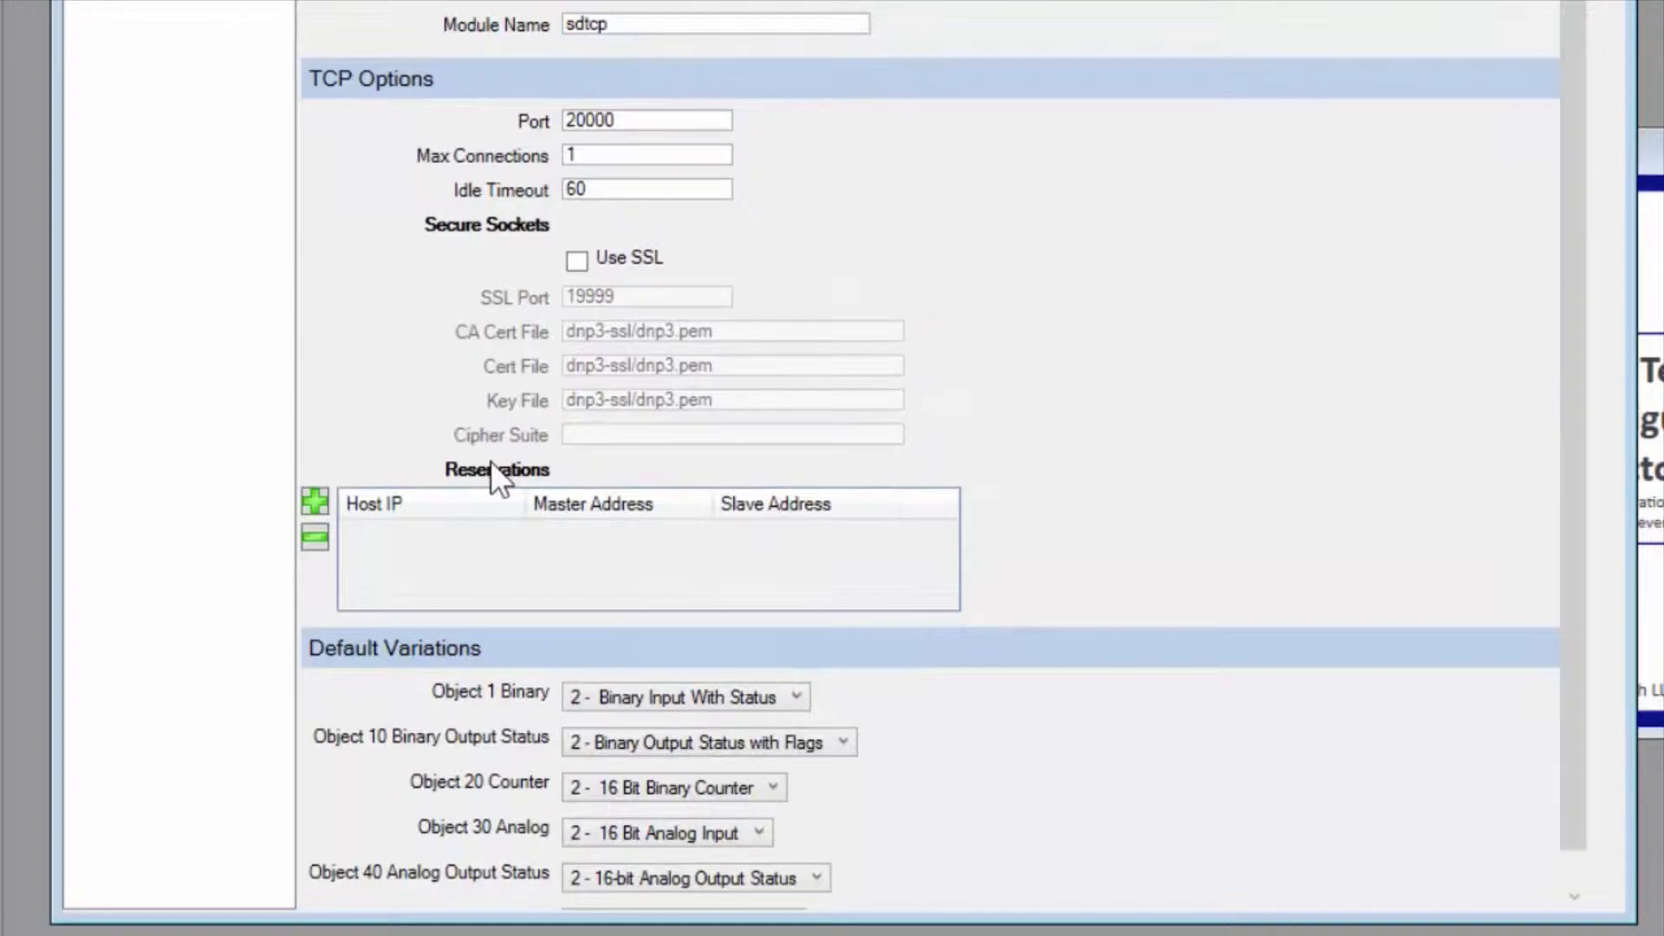
Add a TCP reservation with host IP 1.2.3.4, master address 4 and slave address 10
click(323, 512)
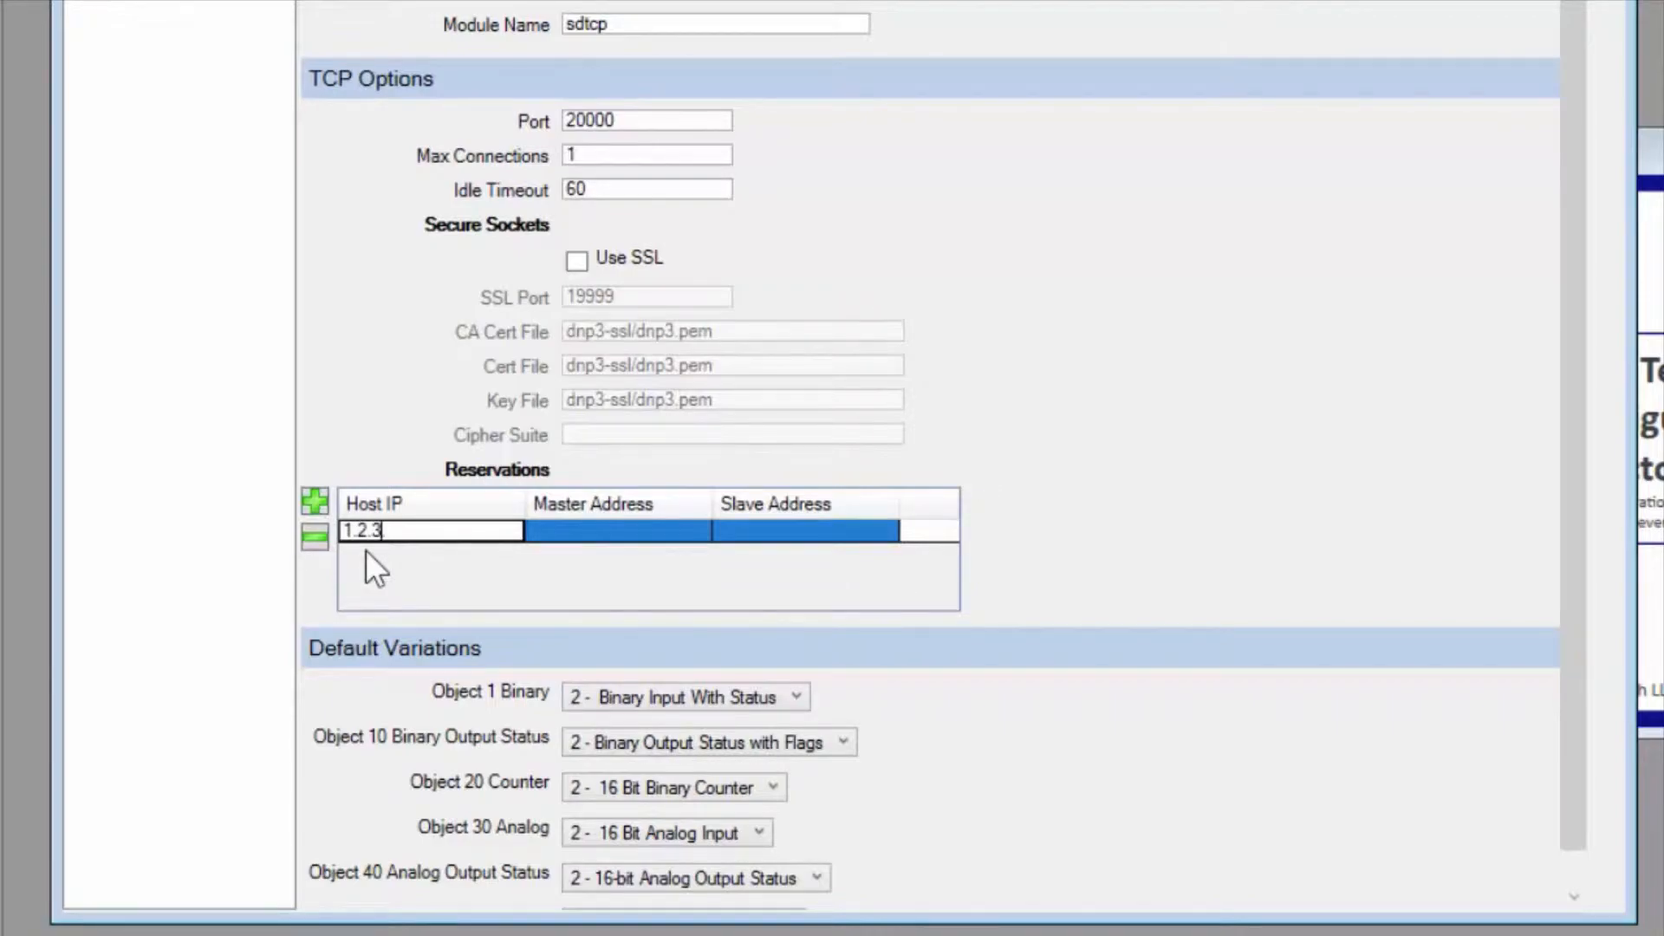
click(576, 537)
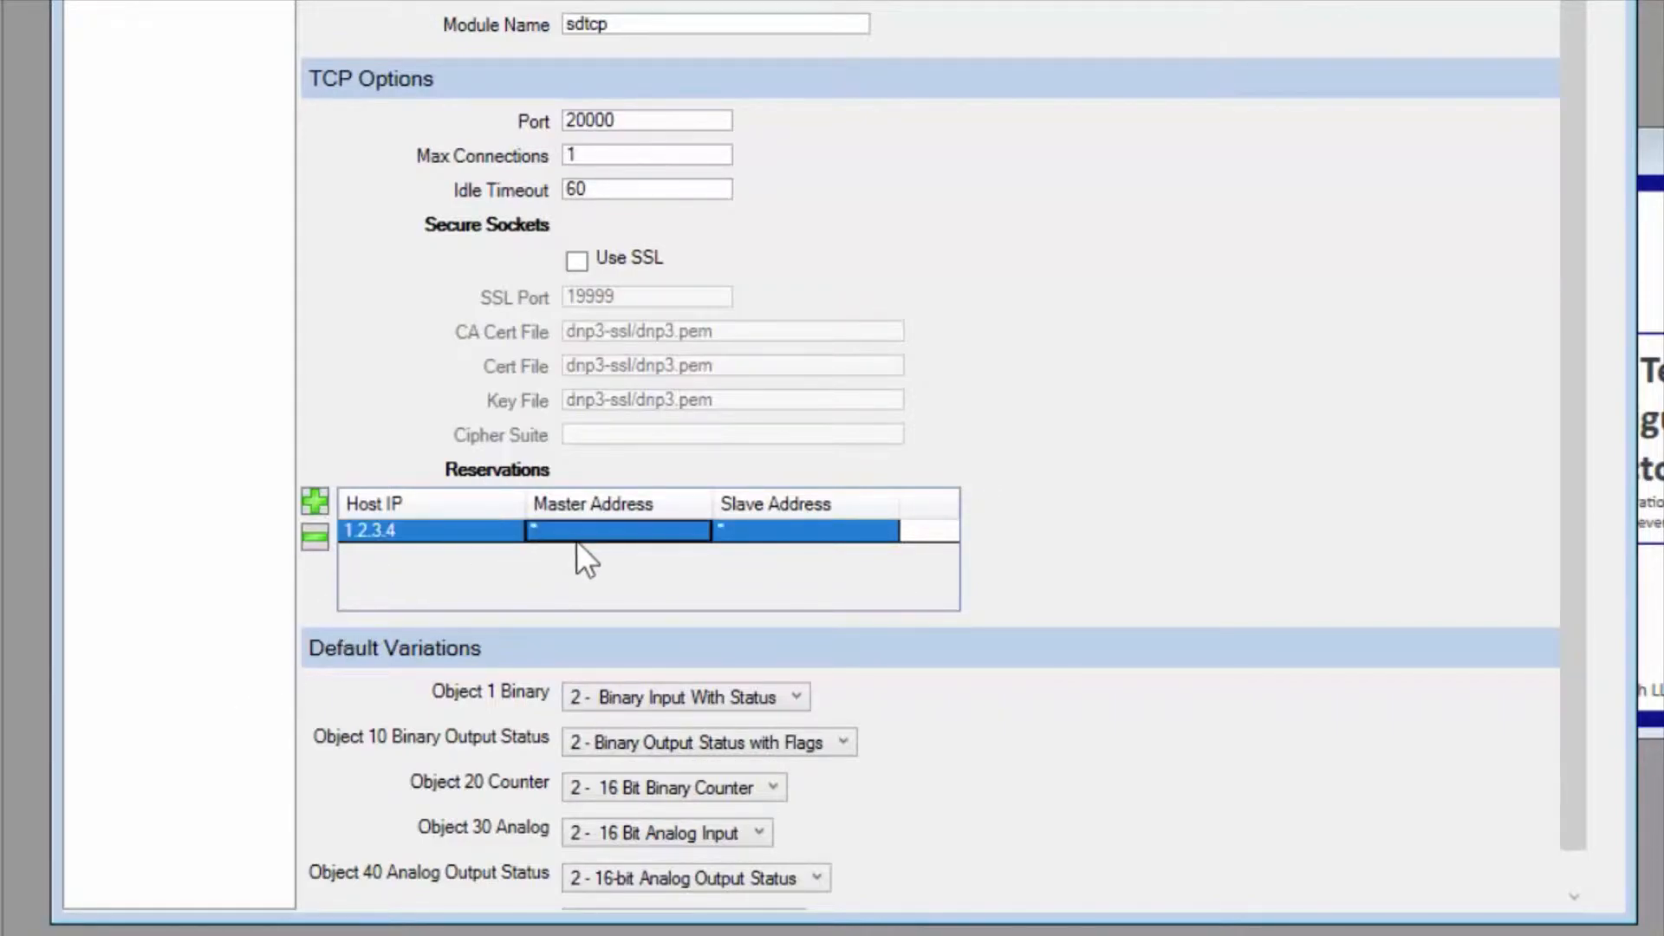
click(611, 537)
text(4)
click(782, 531)
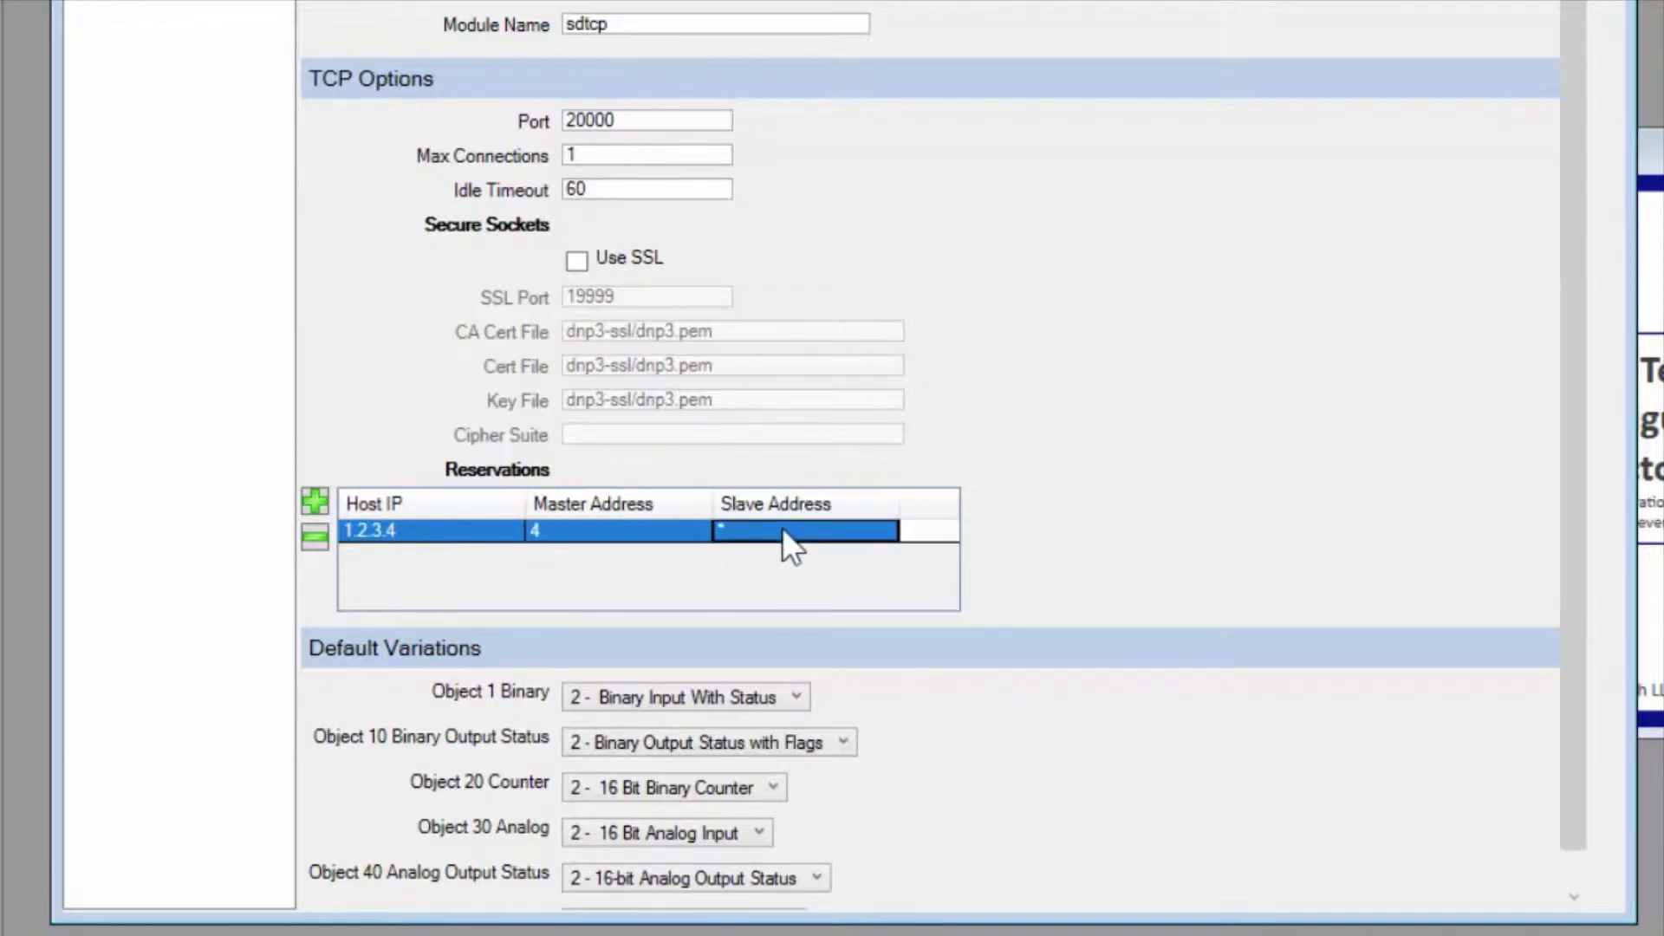
text(10)
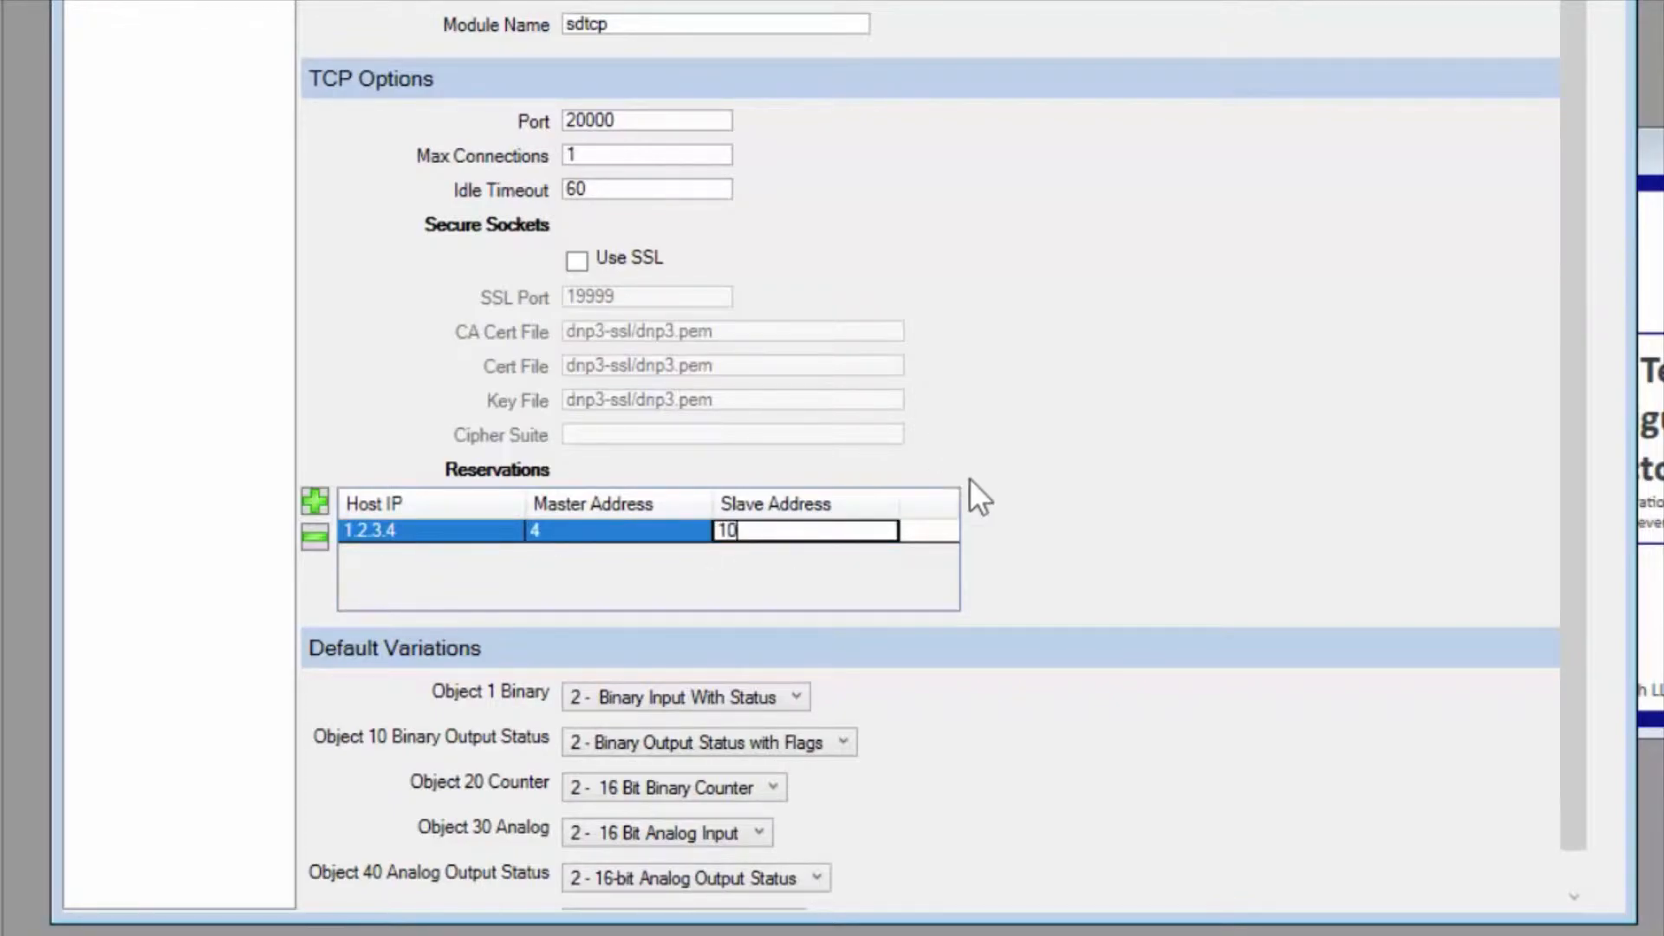
Finish the reservation entry and accept the EMS_SCADA port settings
click(1139, 570)
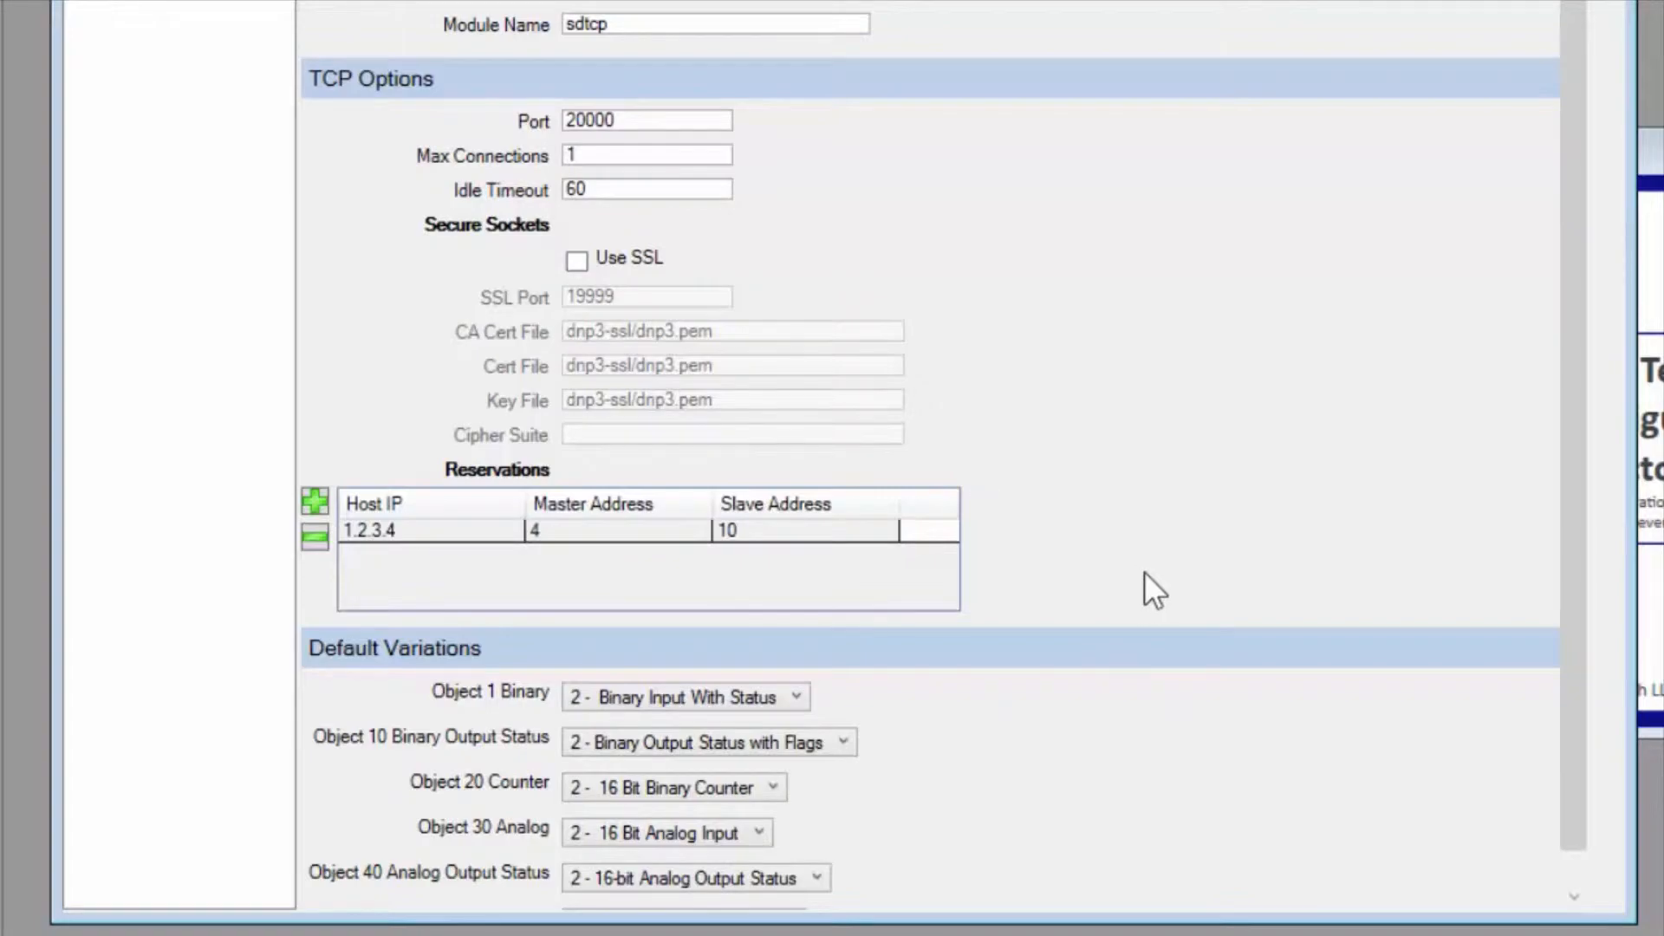
click(343, 539)
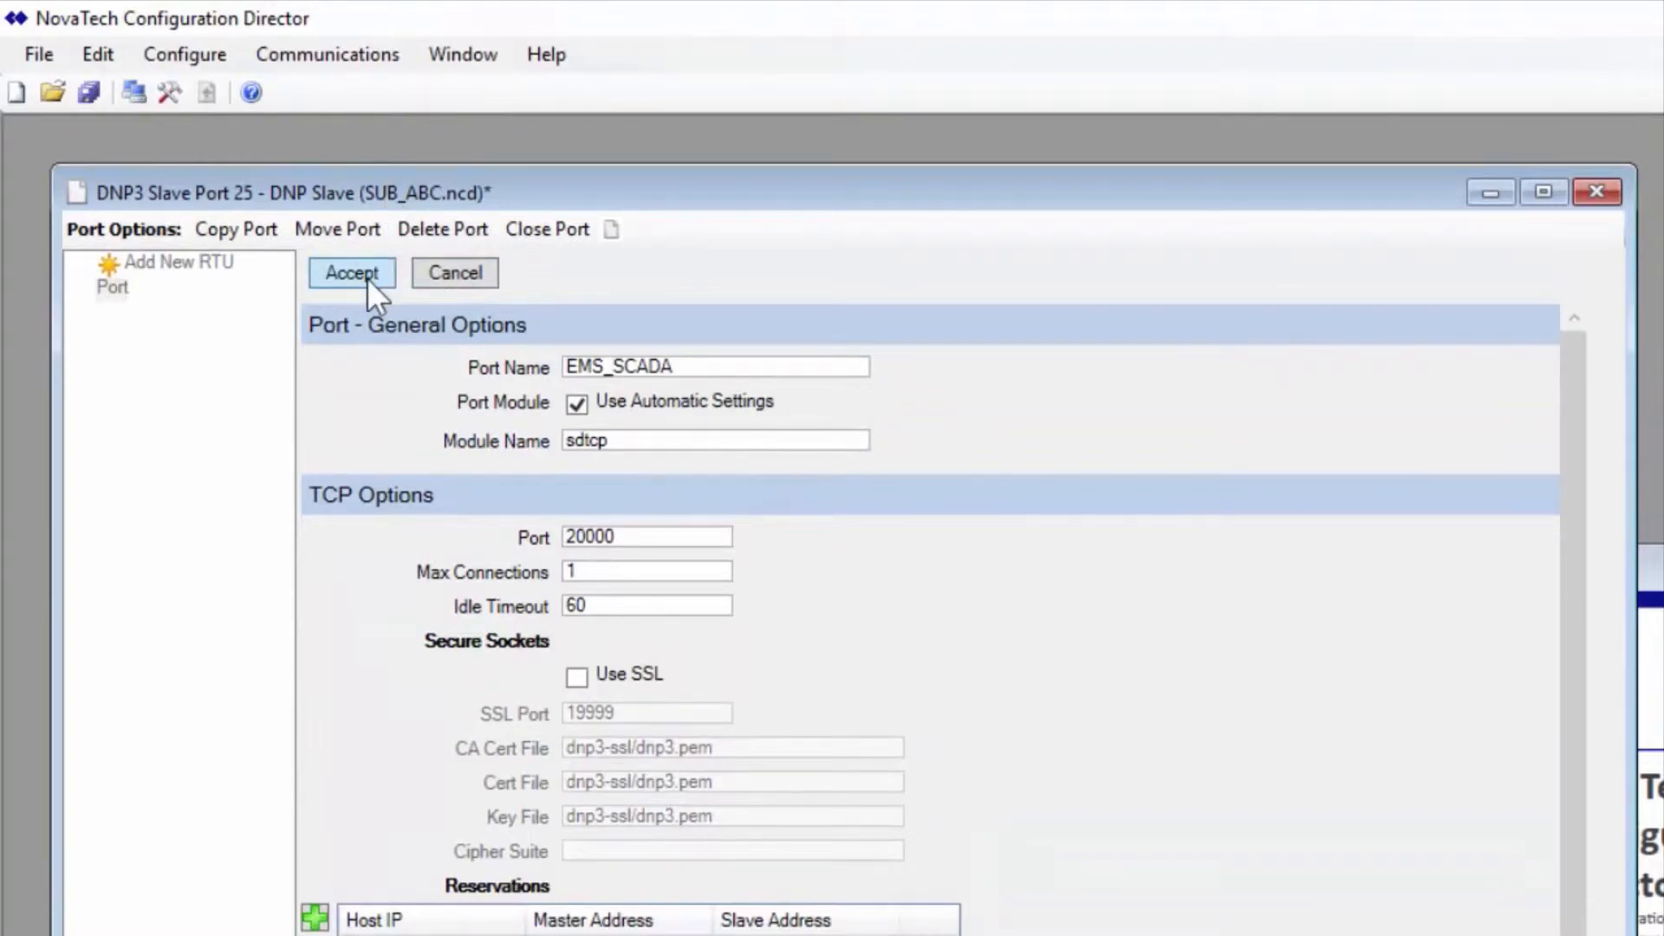
click(367, 276)
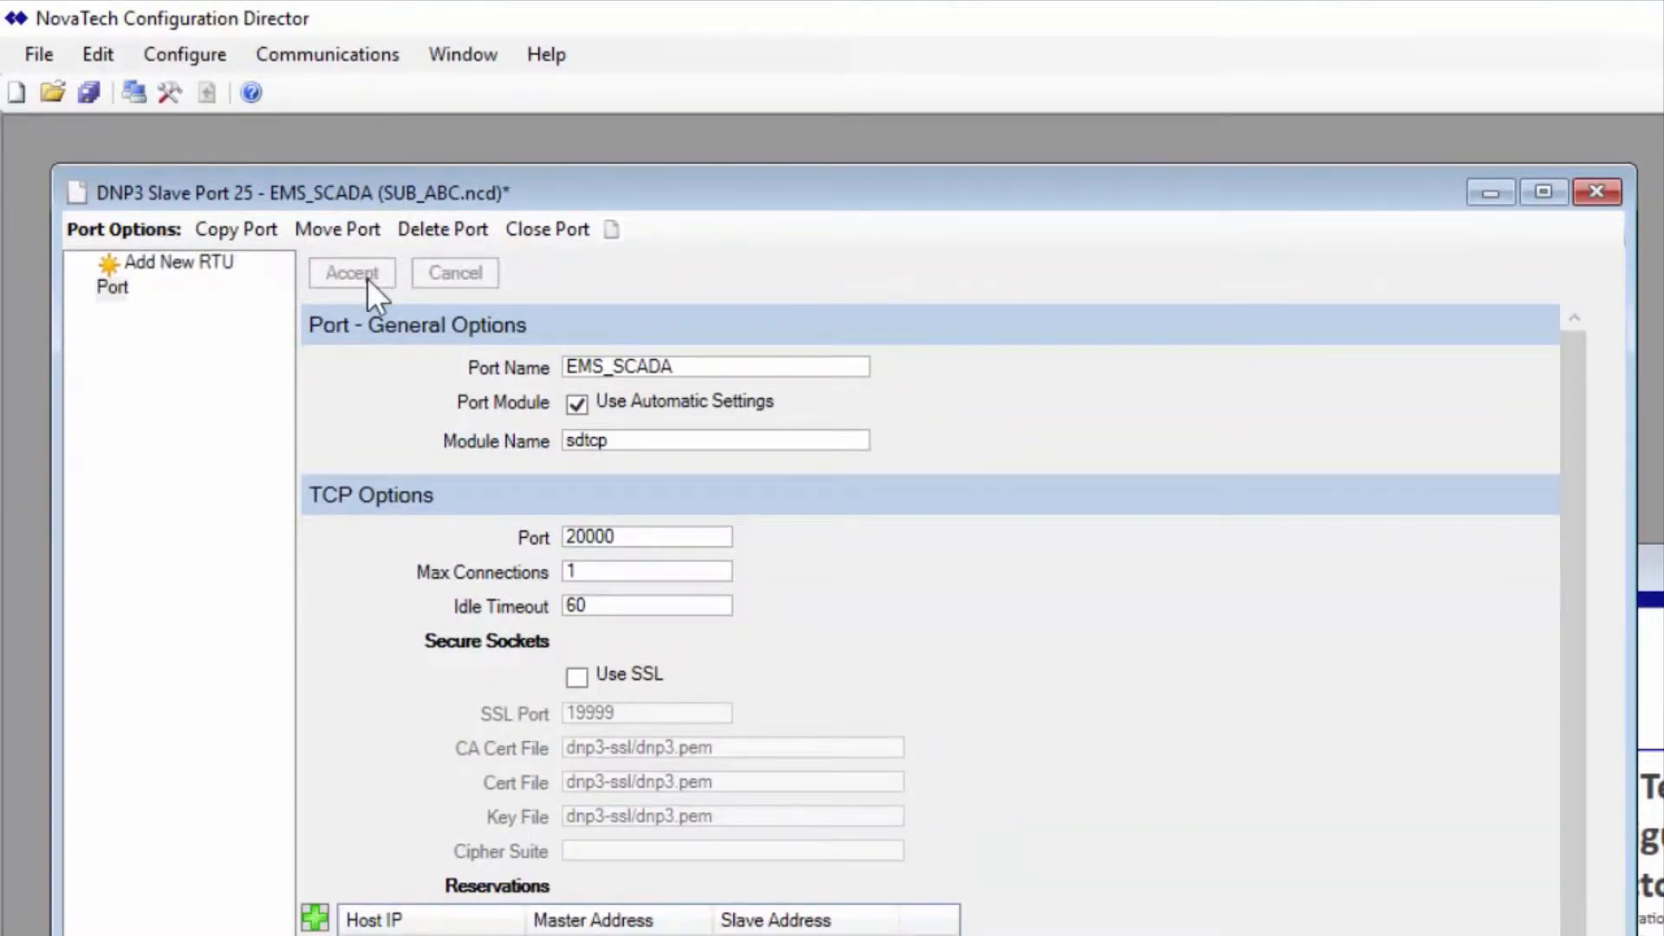
Add a new RTU to the EMS_SCADA port with description ORIONLX and address 10
click(201, 279)
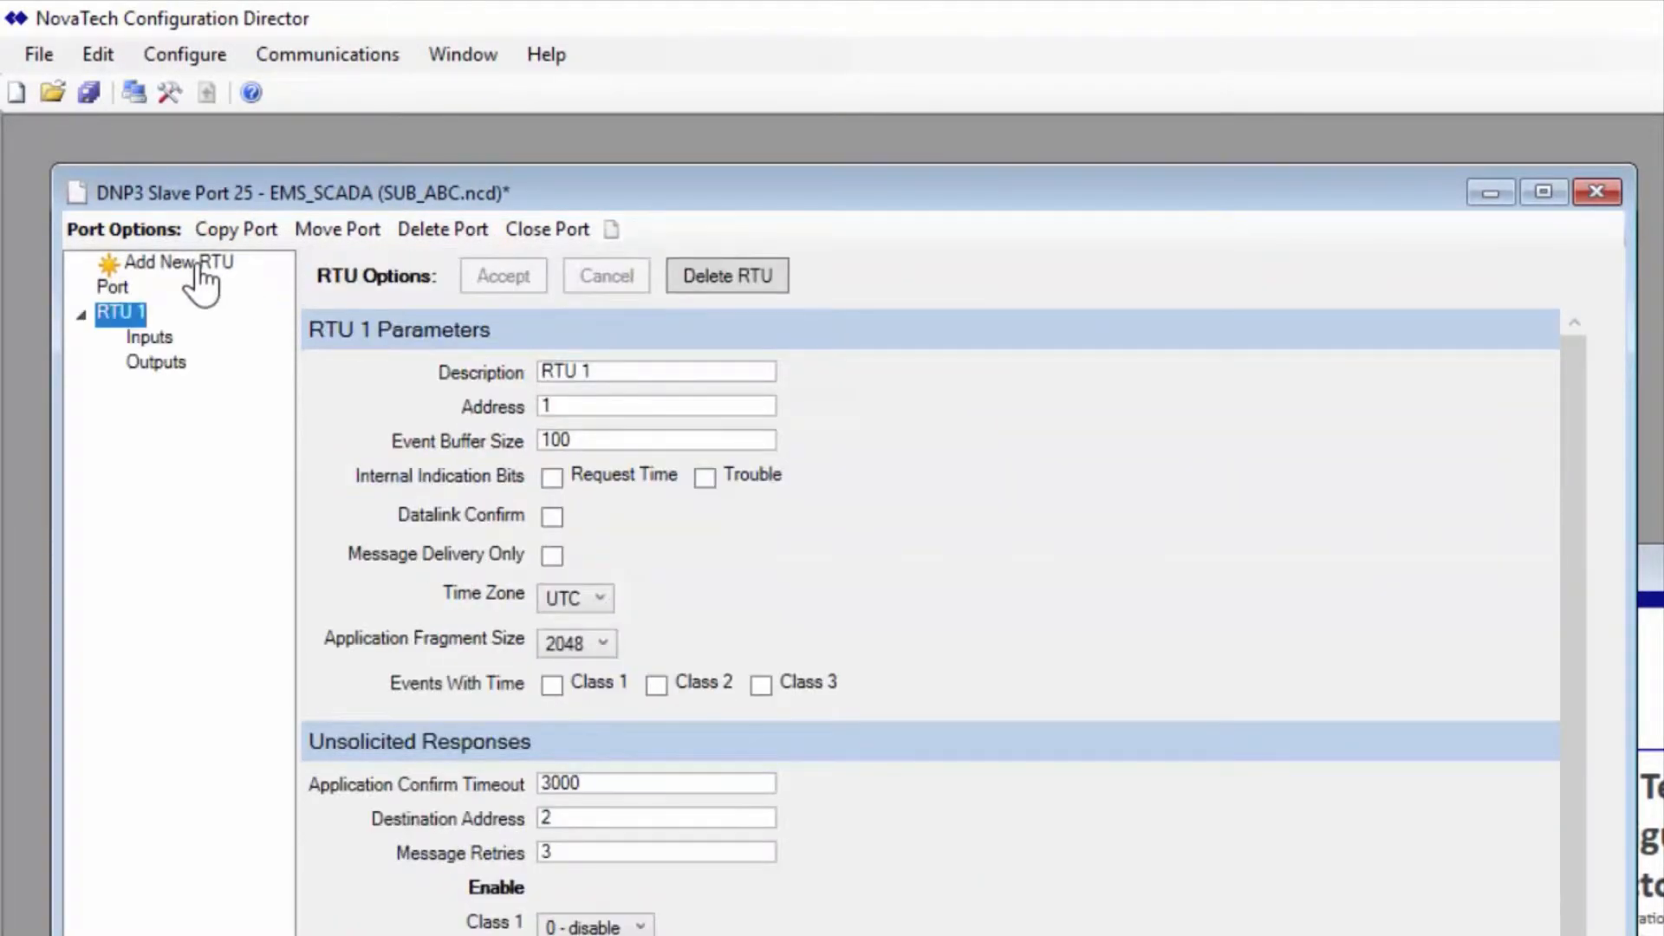
drag(668, 378, 363, 351)
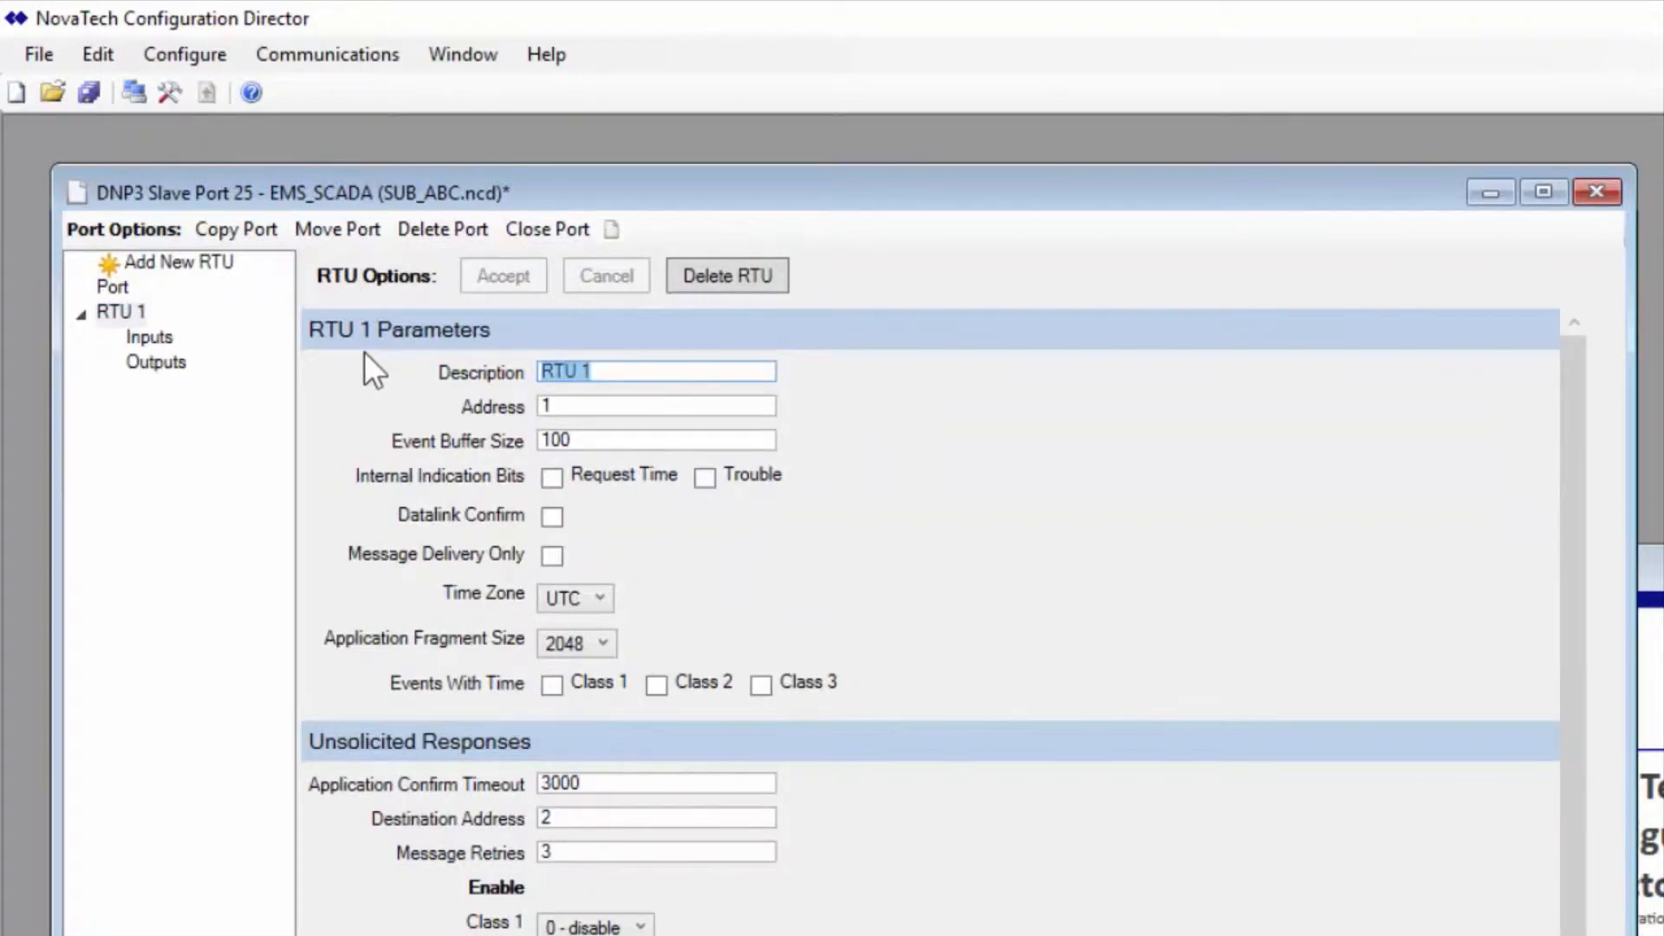
text(ORIONLX)
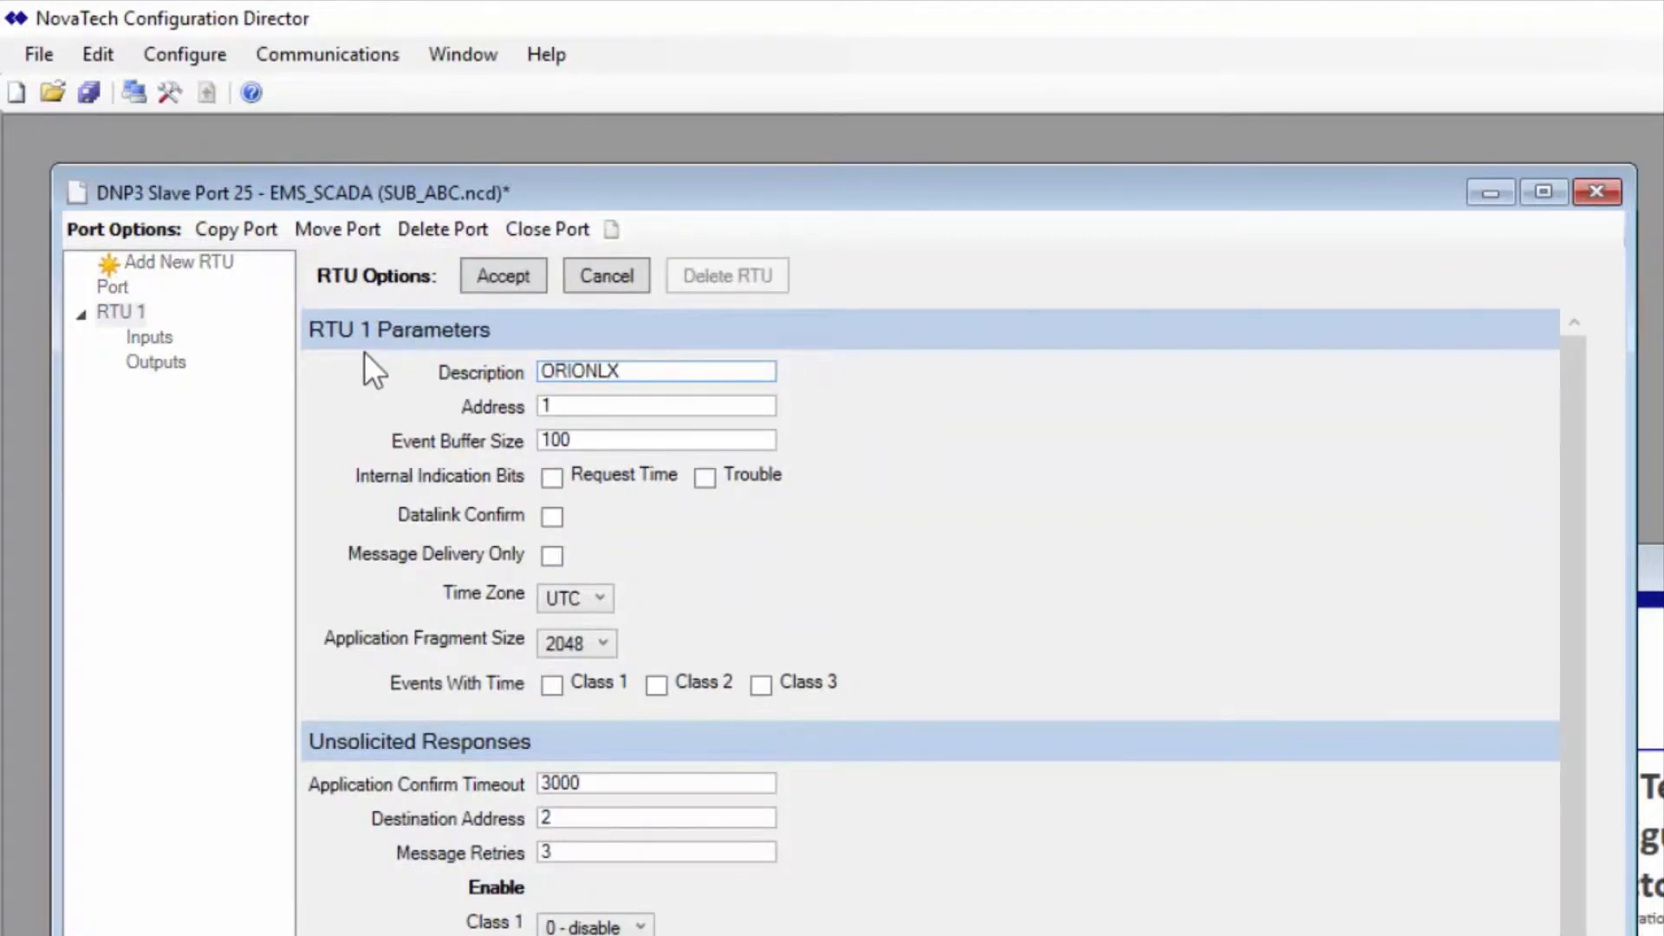
key(Tab)
text(0)
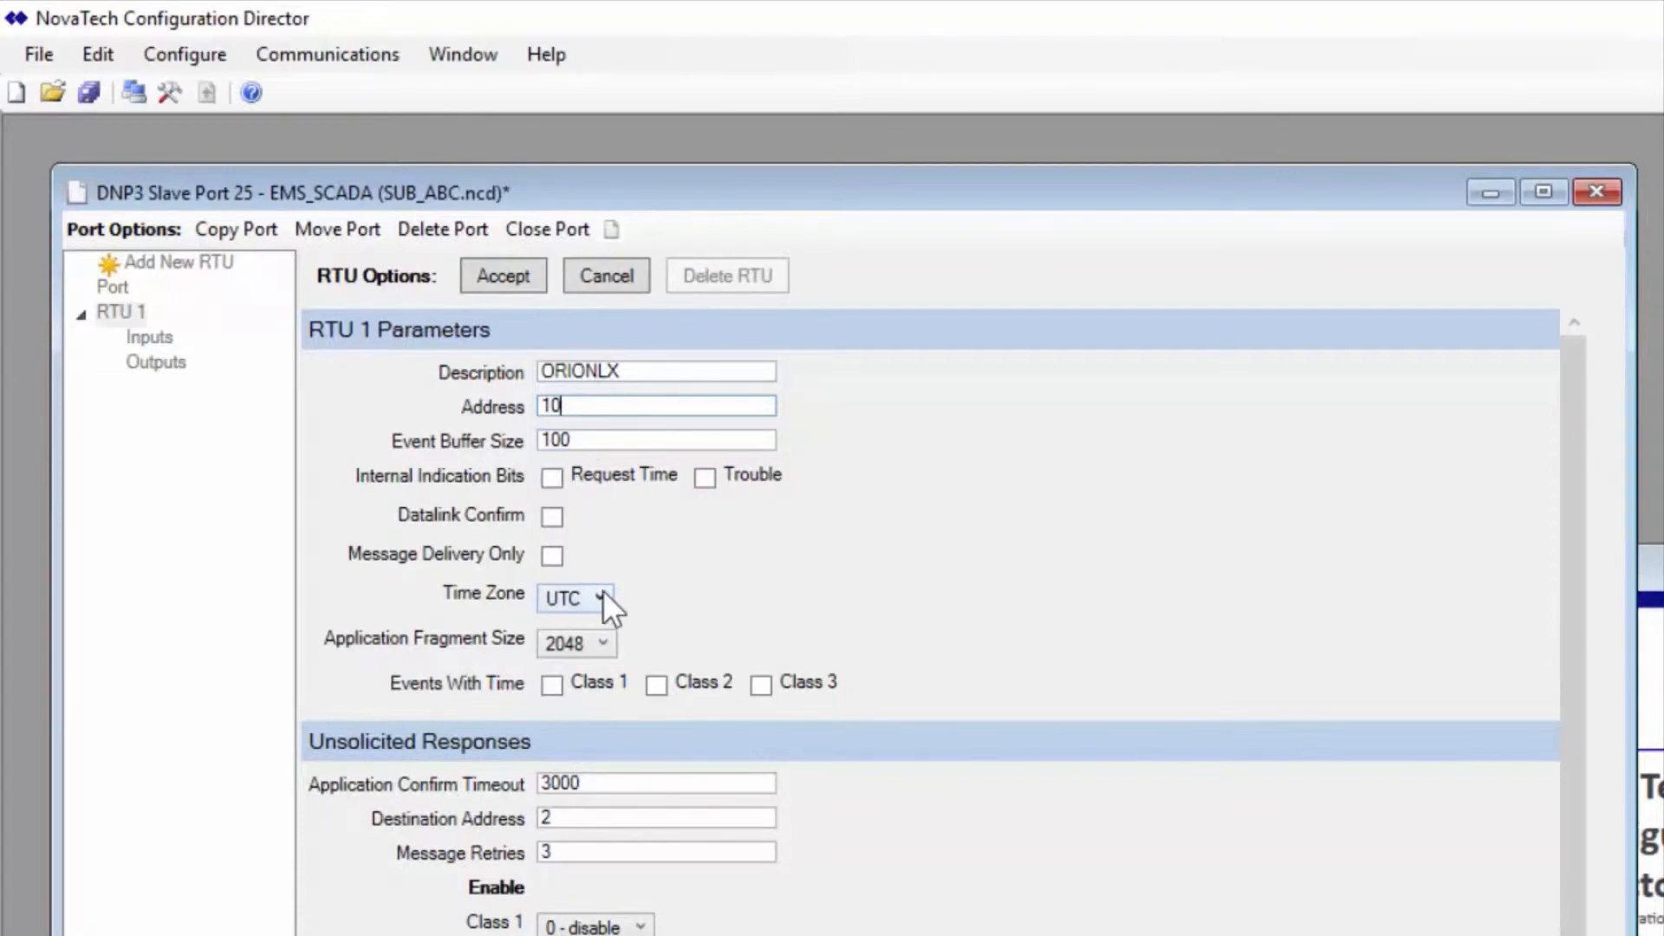
Turn on events with time and set unsolicited responses to 2 - enable for Class 1 and Class 2, and update the RTU
click(552, 687)
click(657, 685)
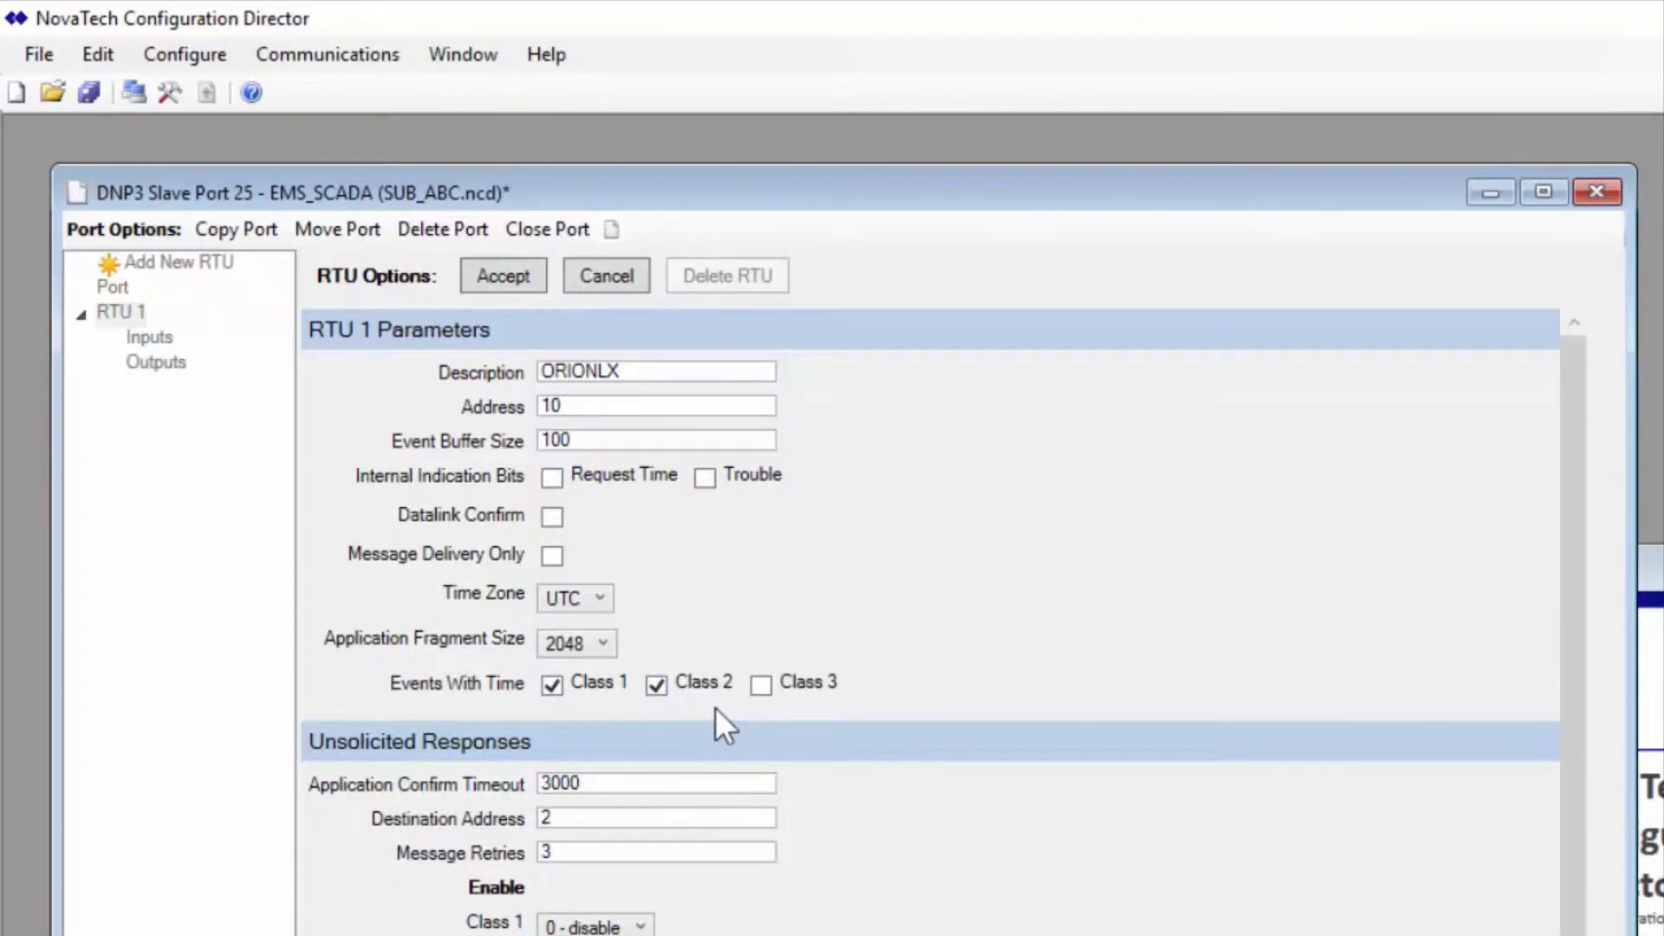
scroll(714, 707, down, 1)
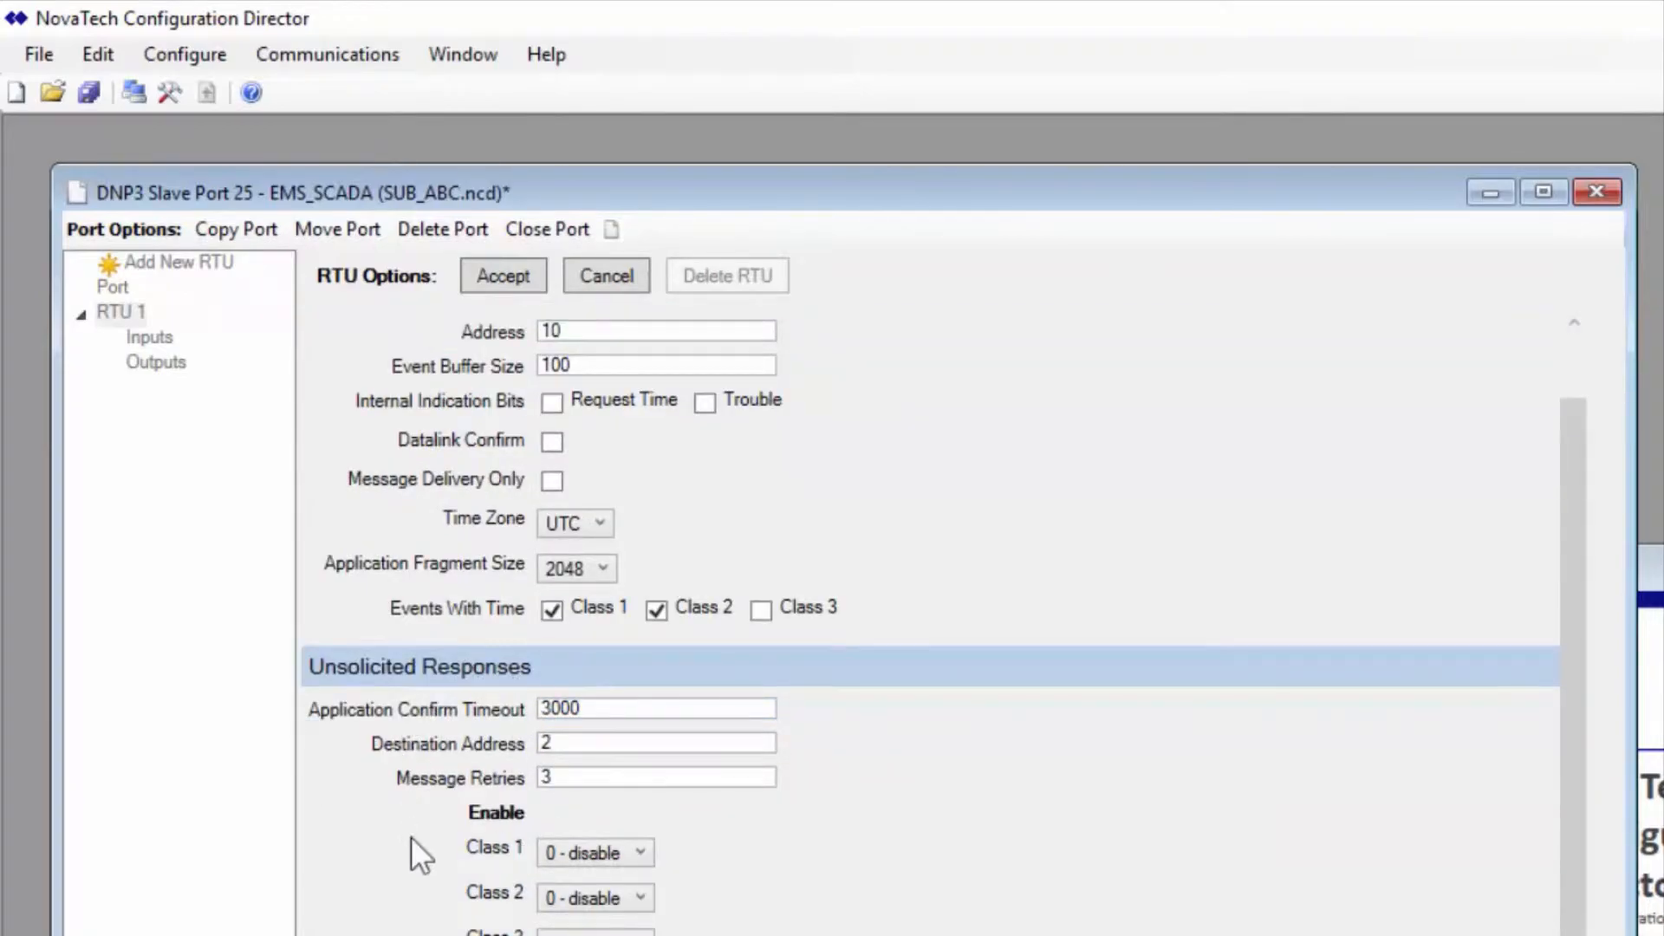
click(621, 860)
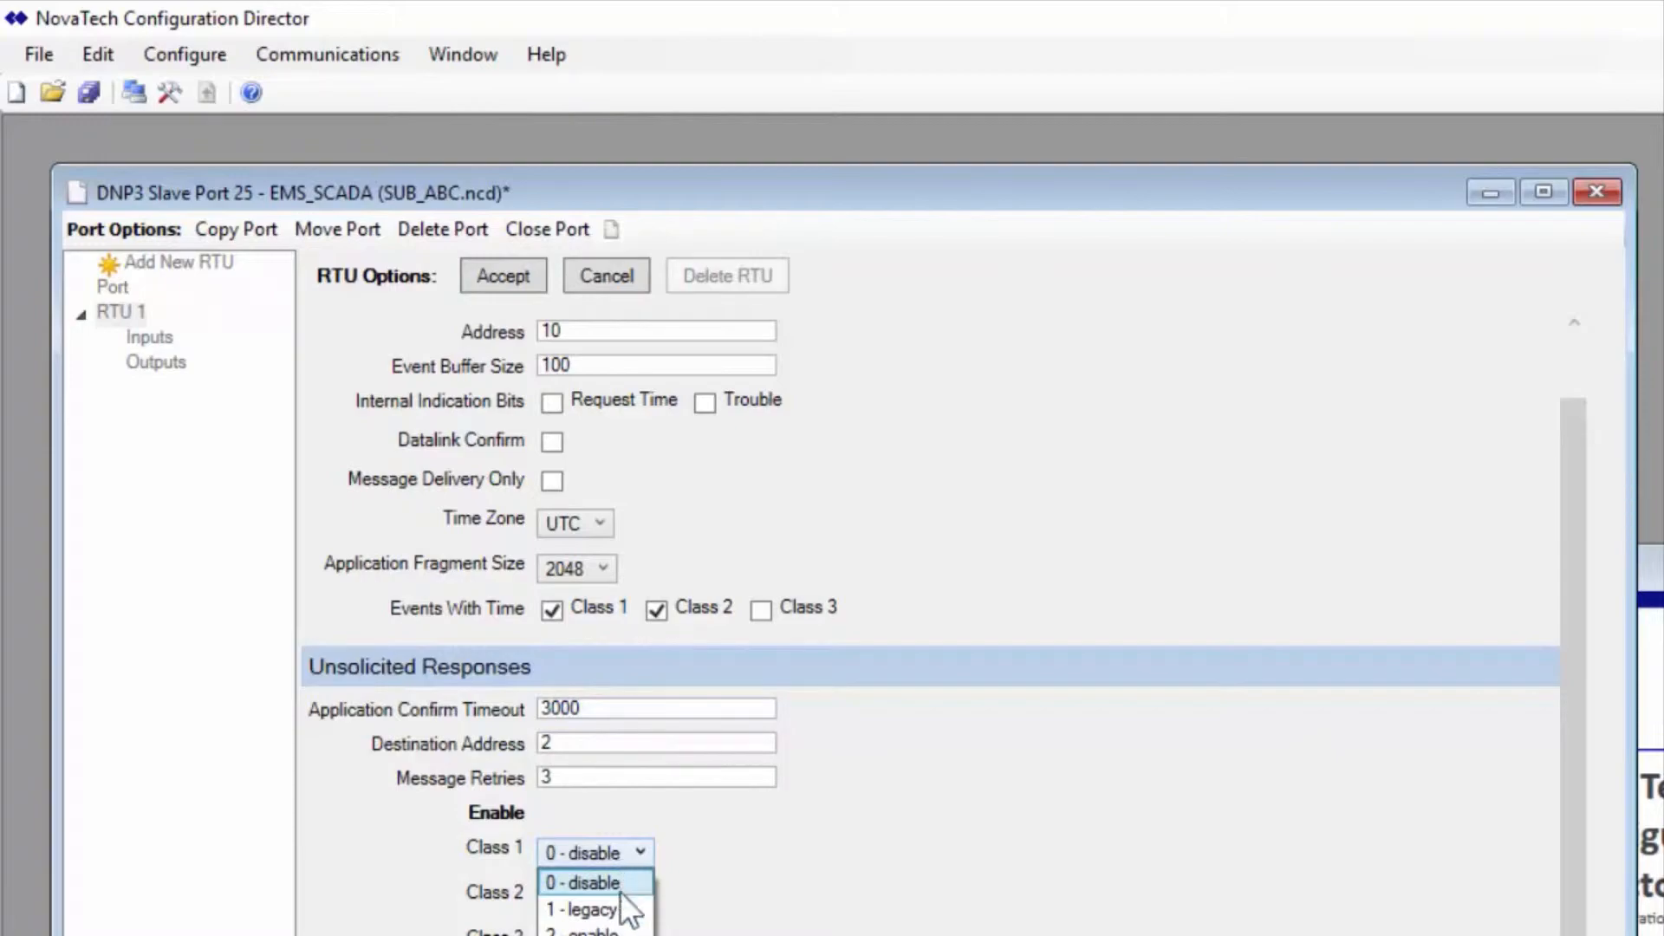
click(606, 932)
click(645, 898)
click(606, 935)
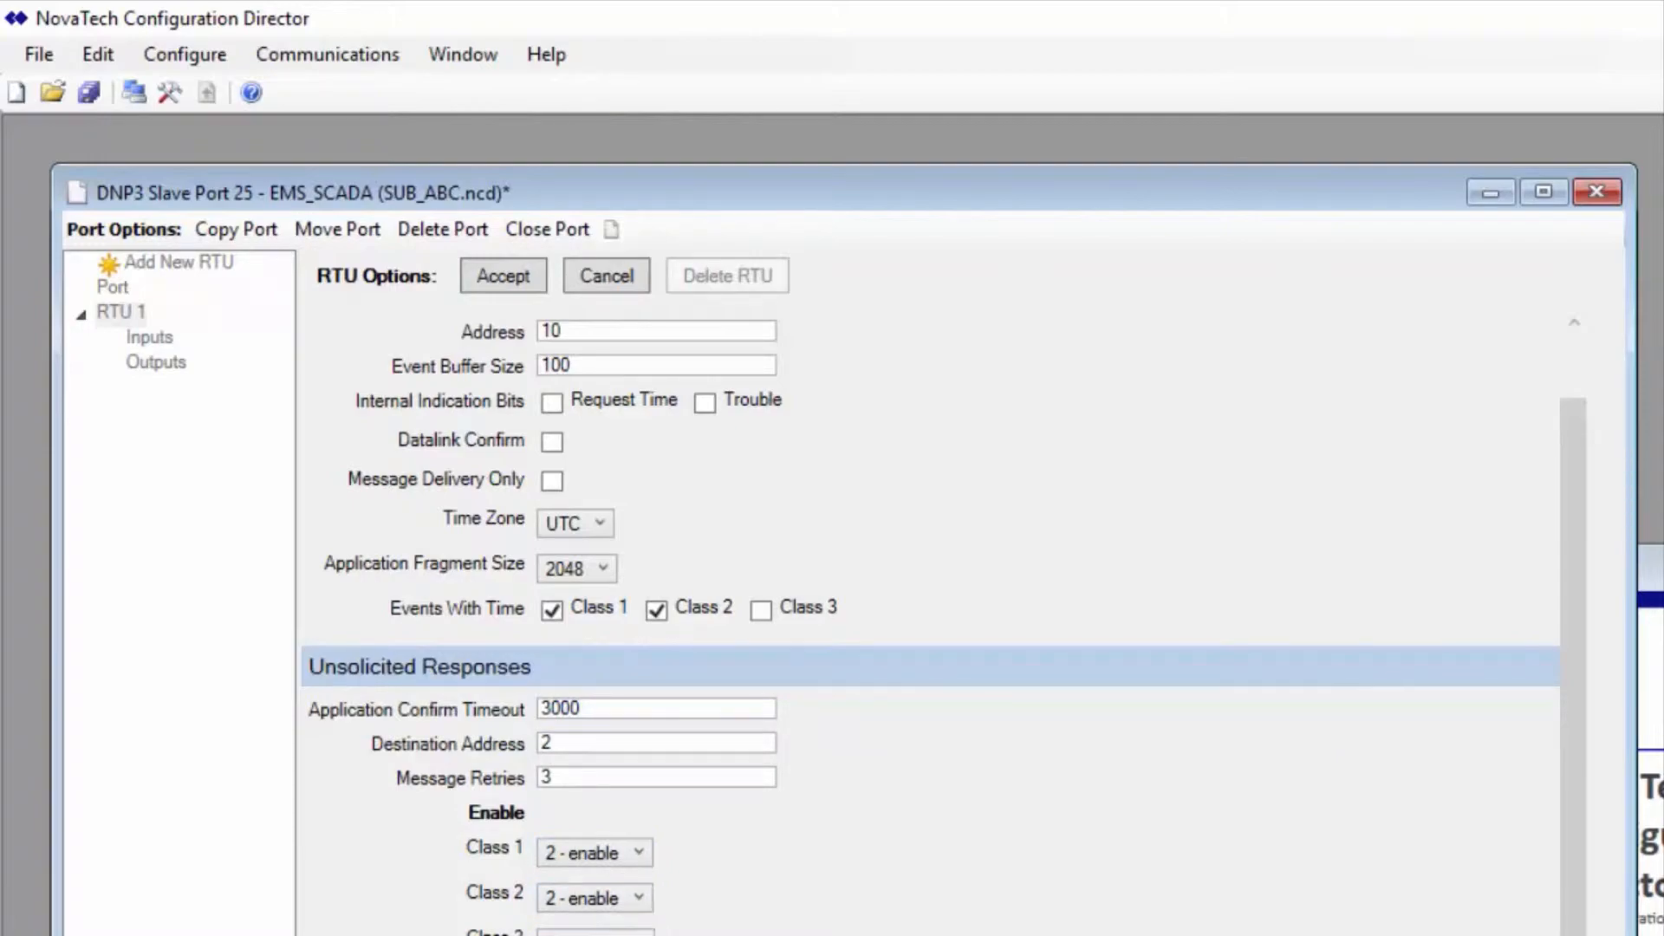
click(499, 274)
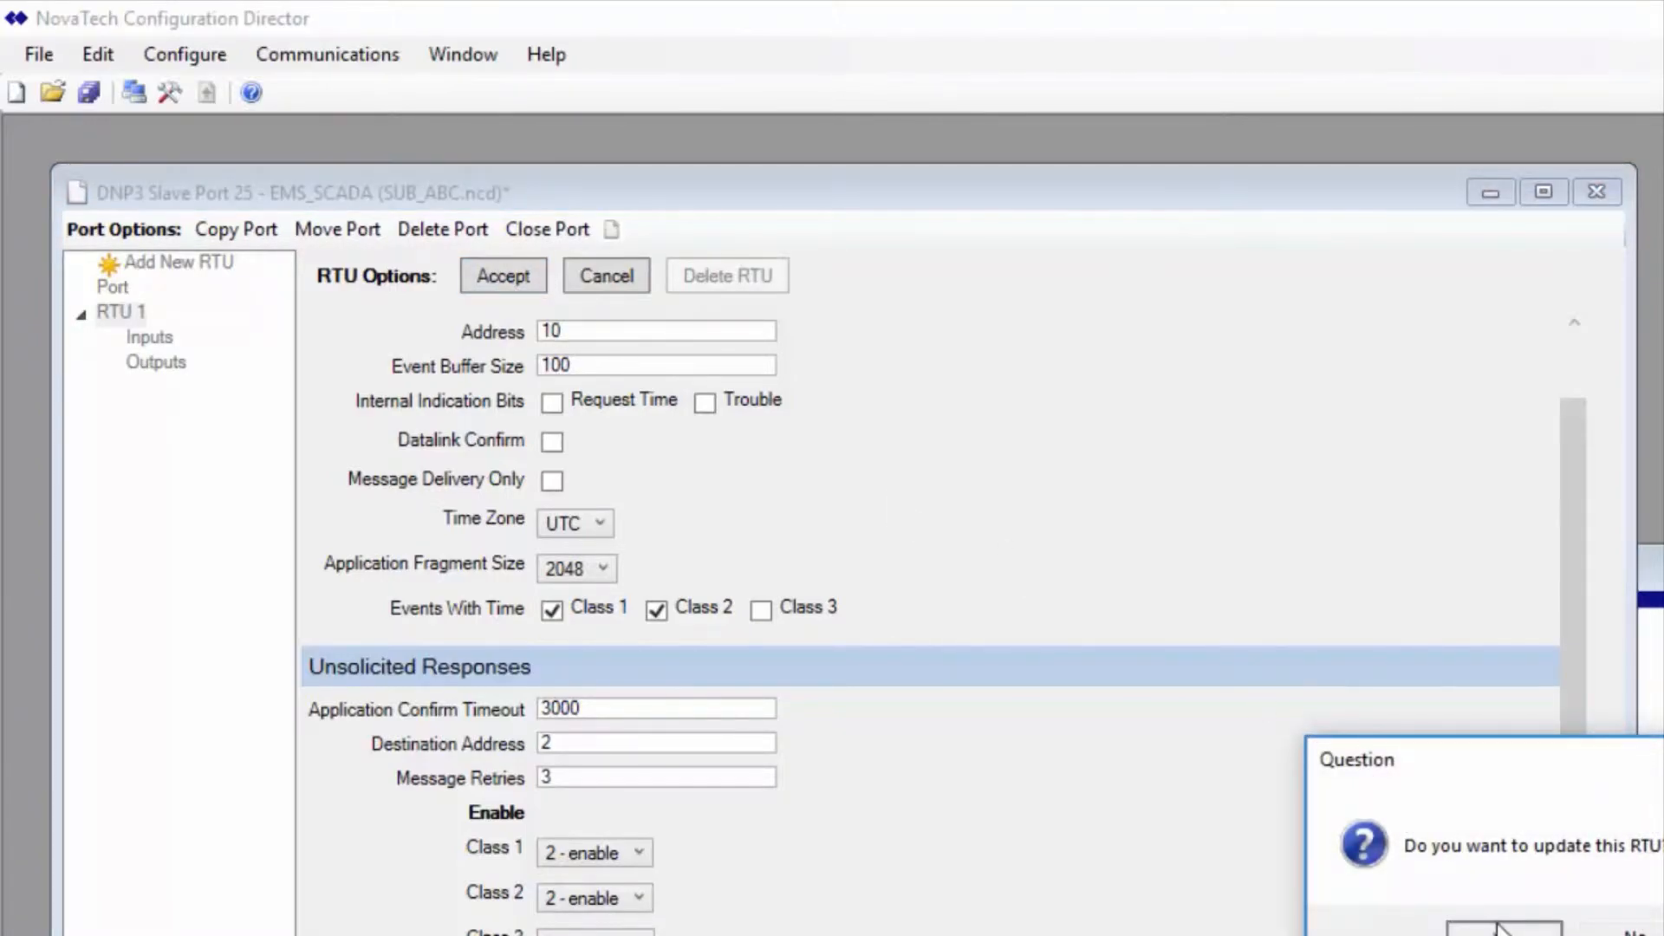
click(1497, 929)
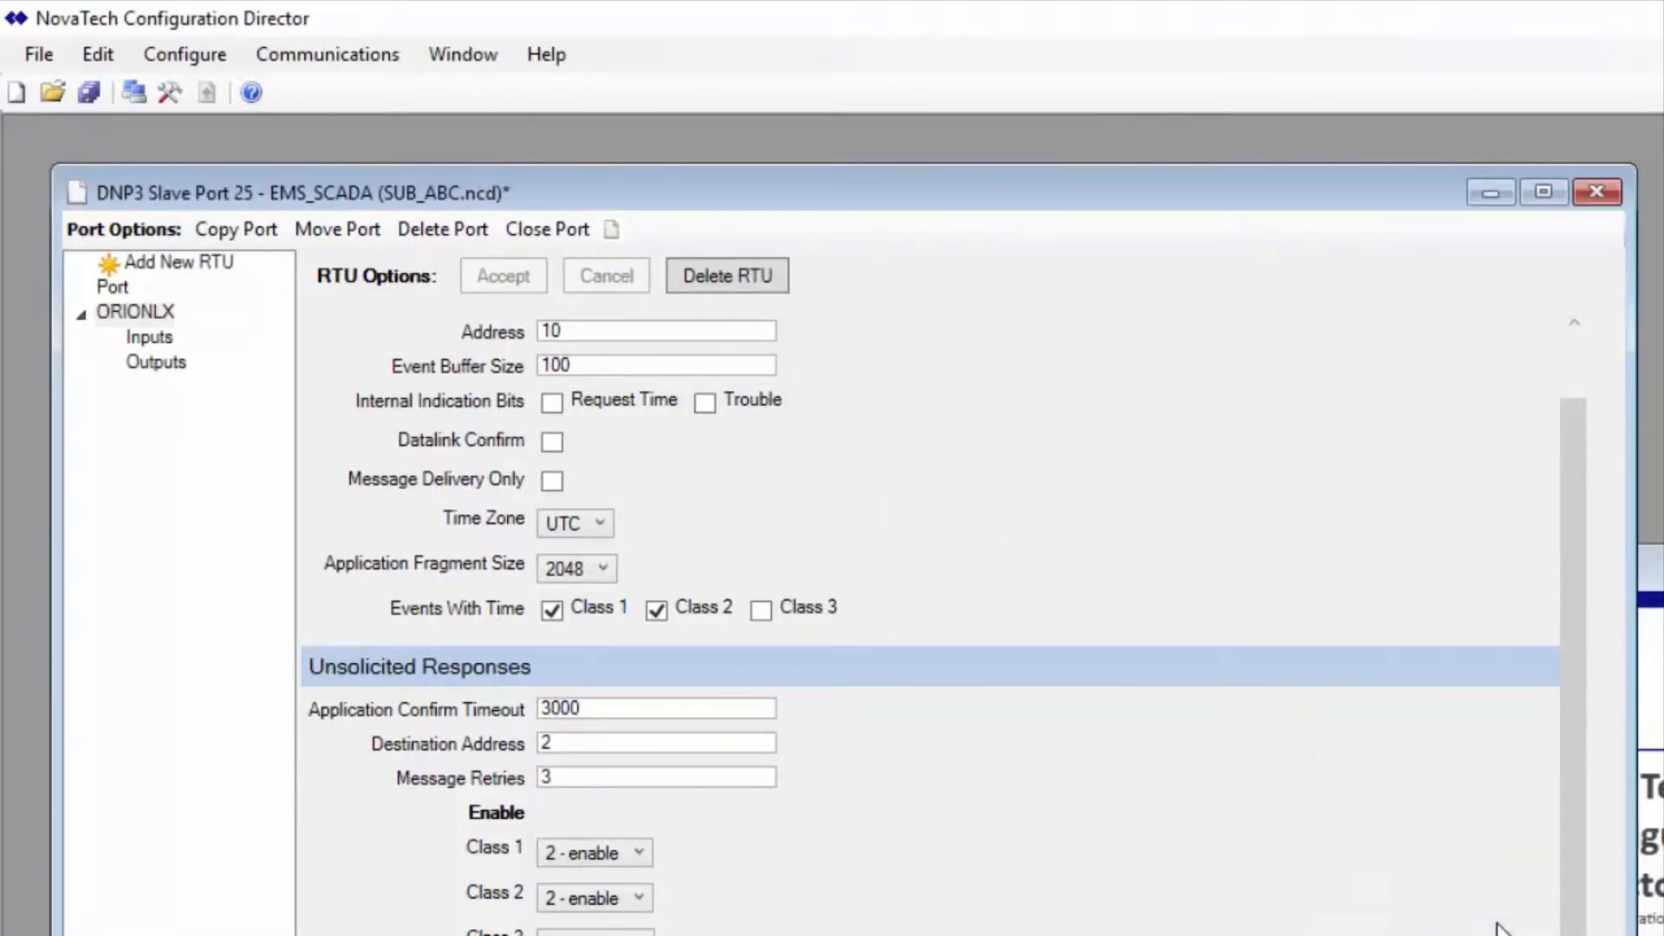
Open the ORIONLX inputs in a maximized window and view the available points of the GENERIC, ORIONIO and SEL Master ports
click(150, 337)
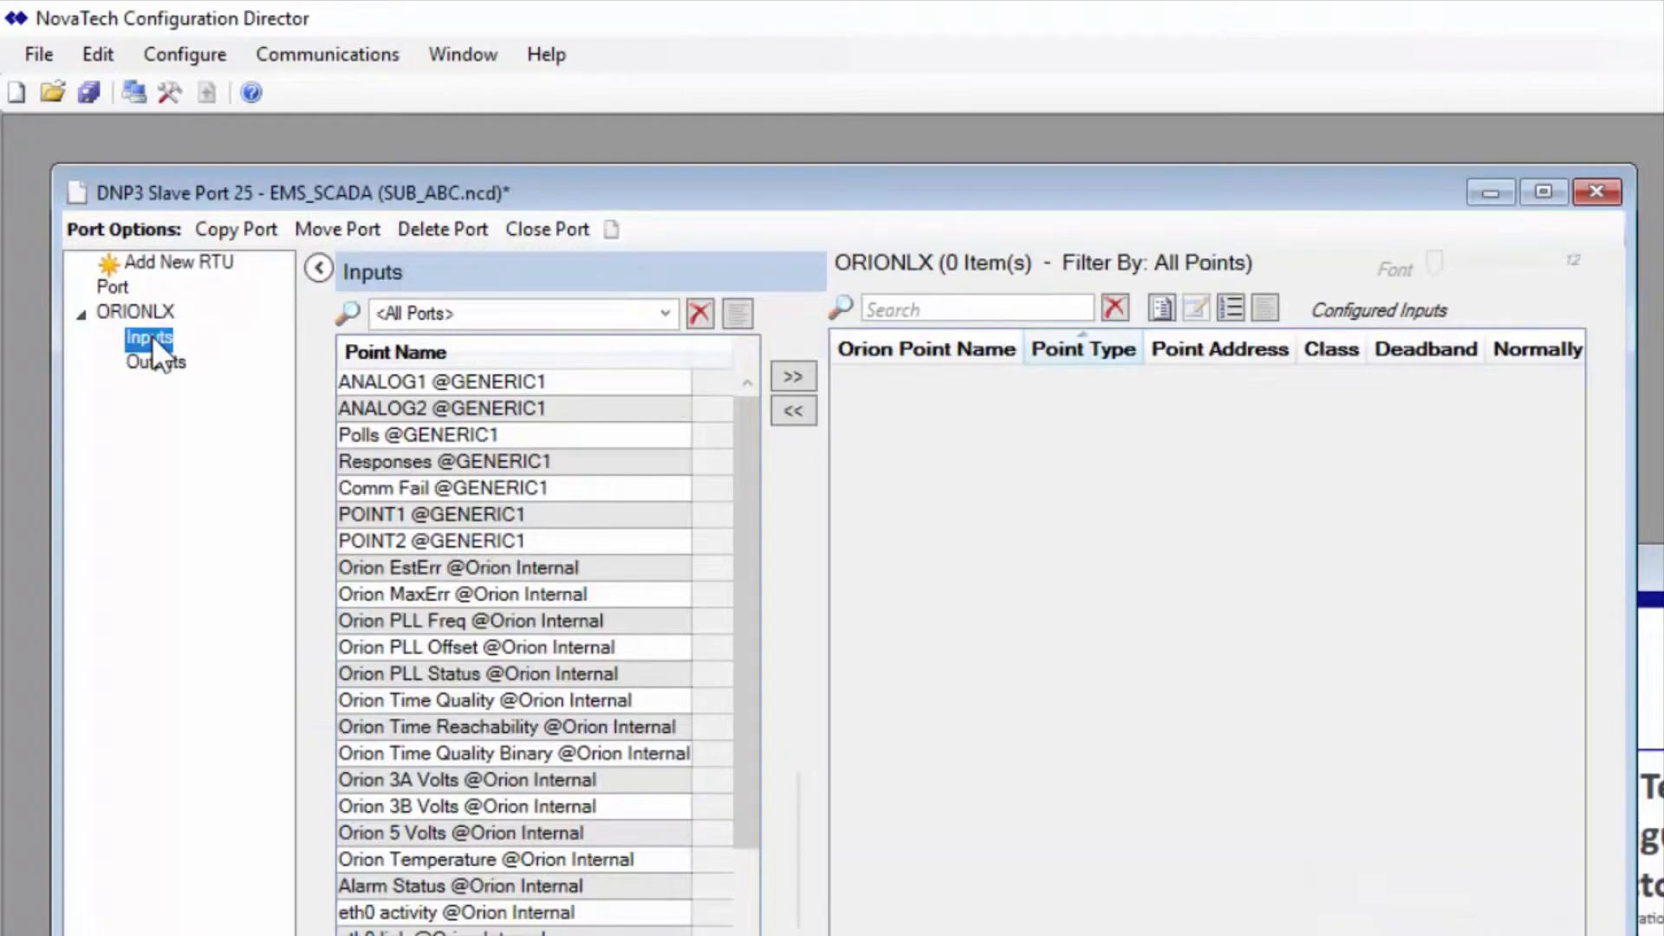
click(1539, 196)
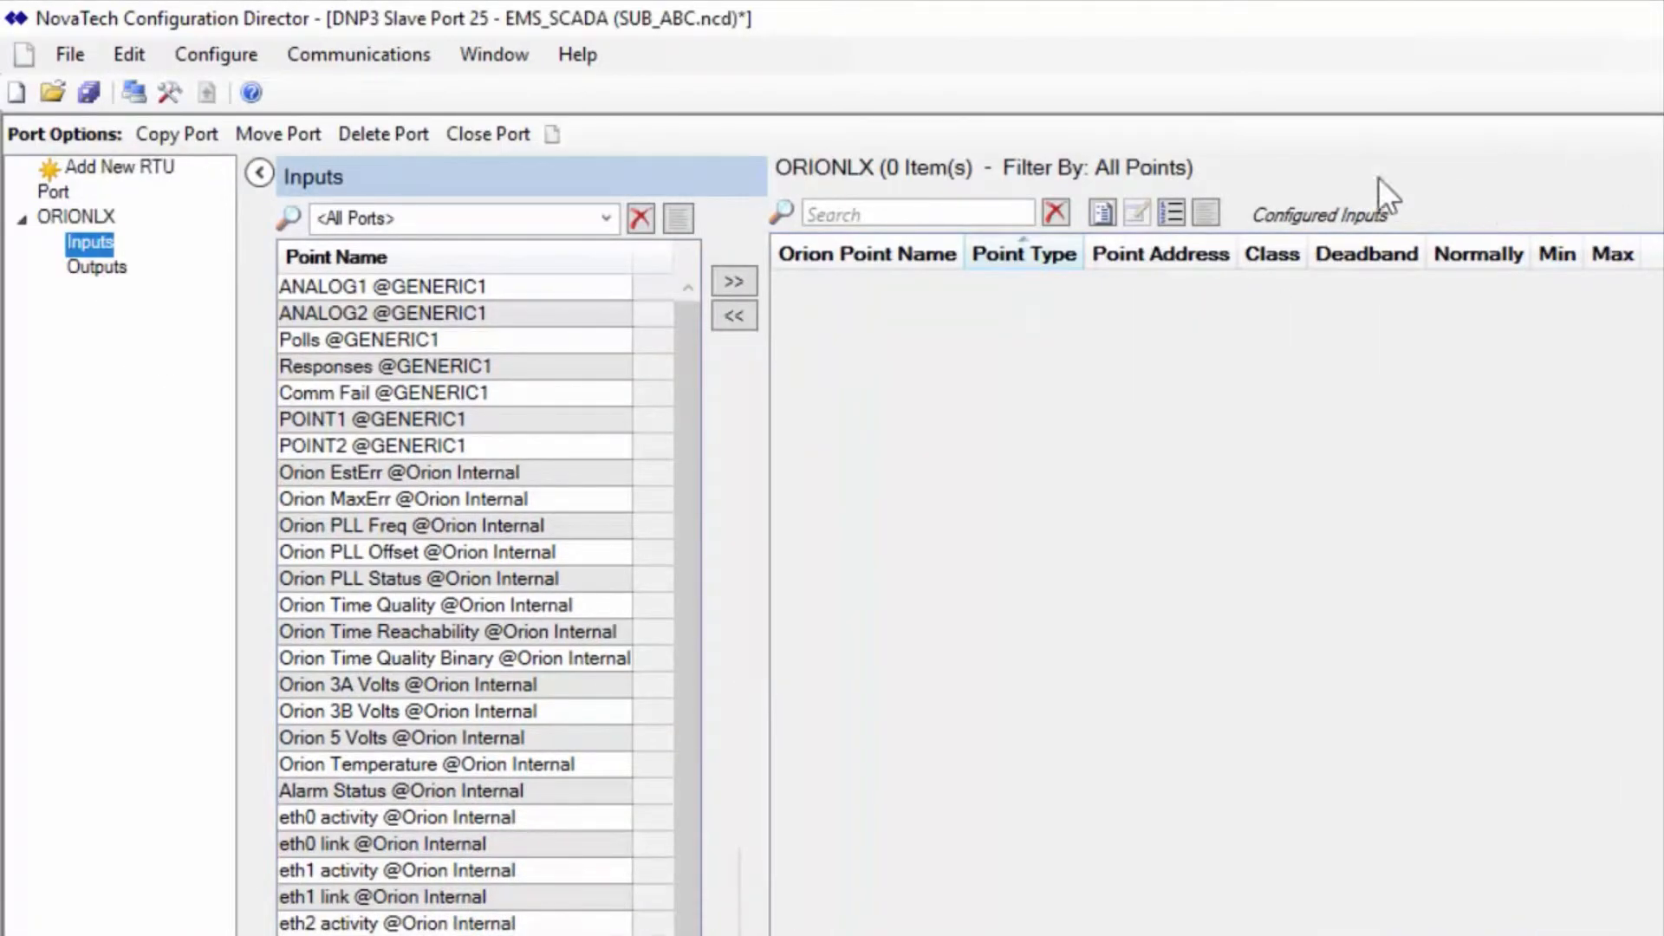
click(600, 220)
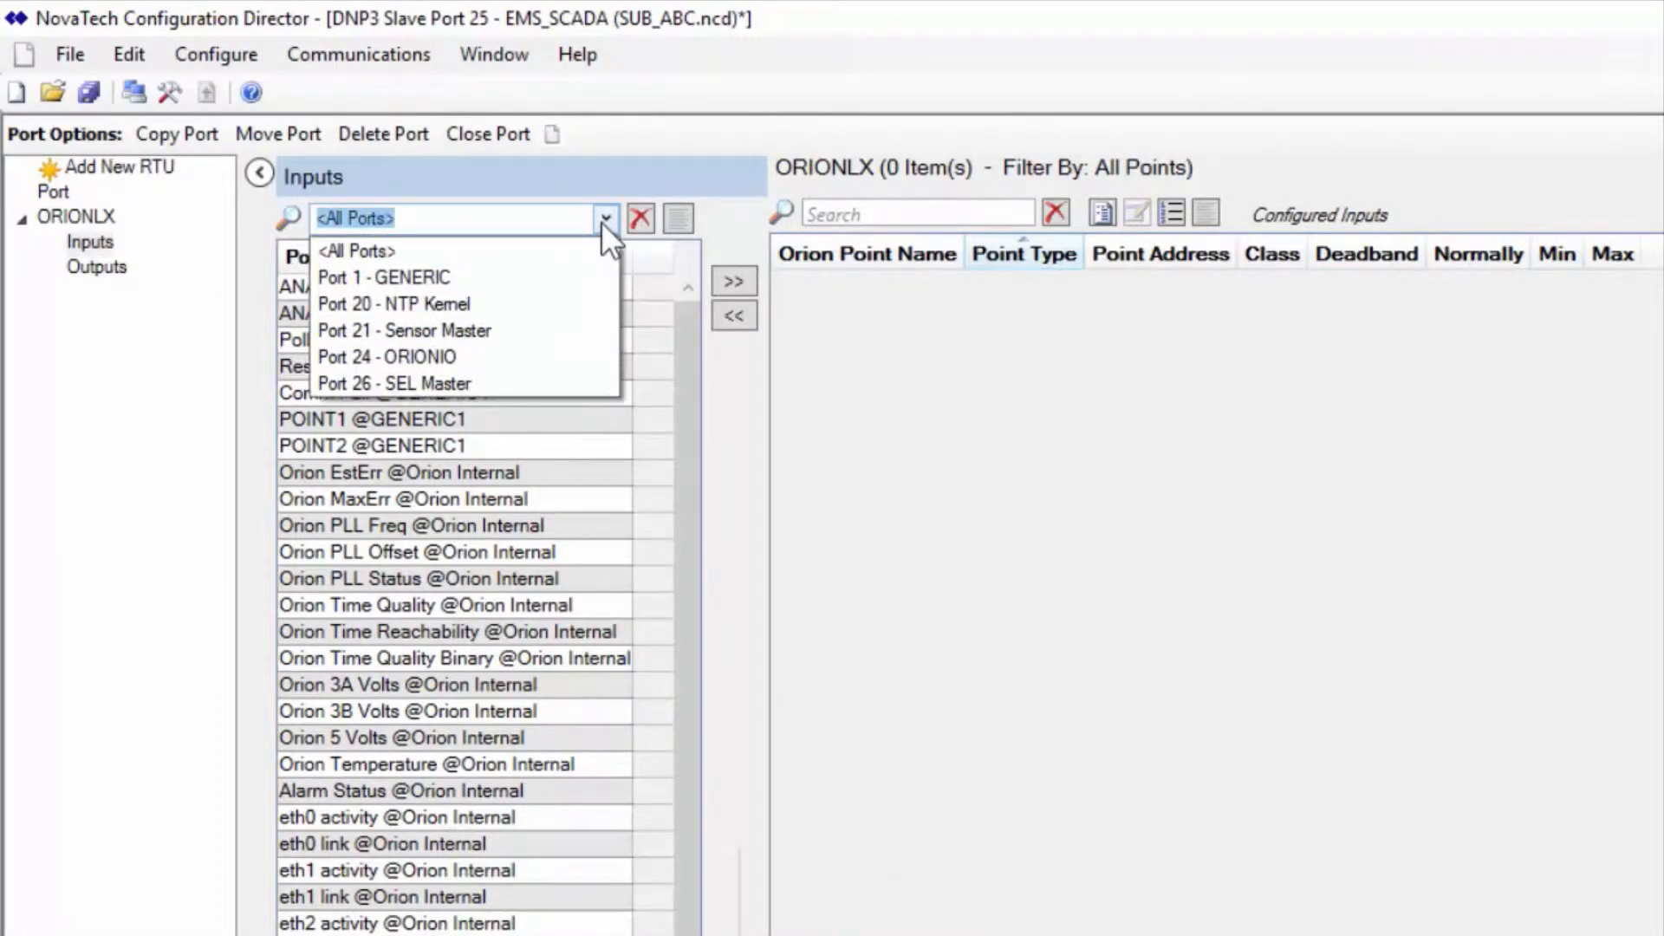
click(558, 277)
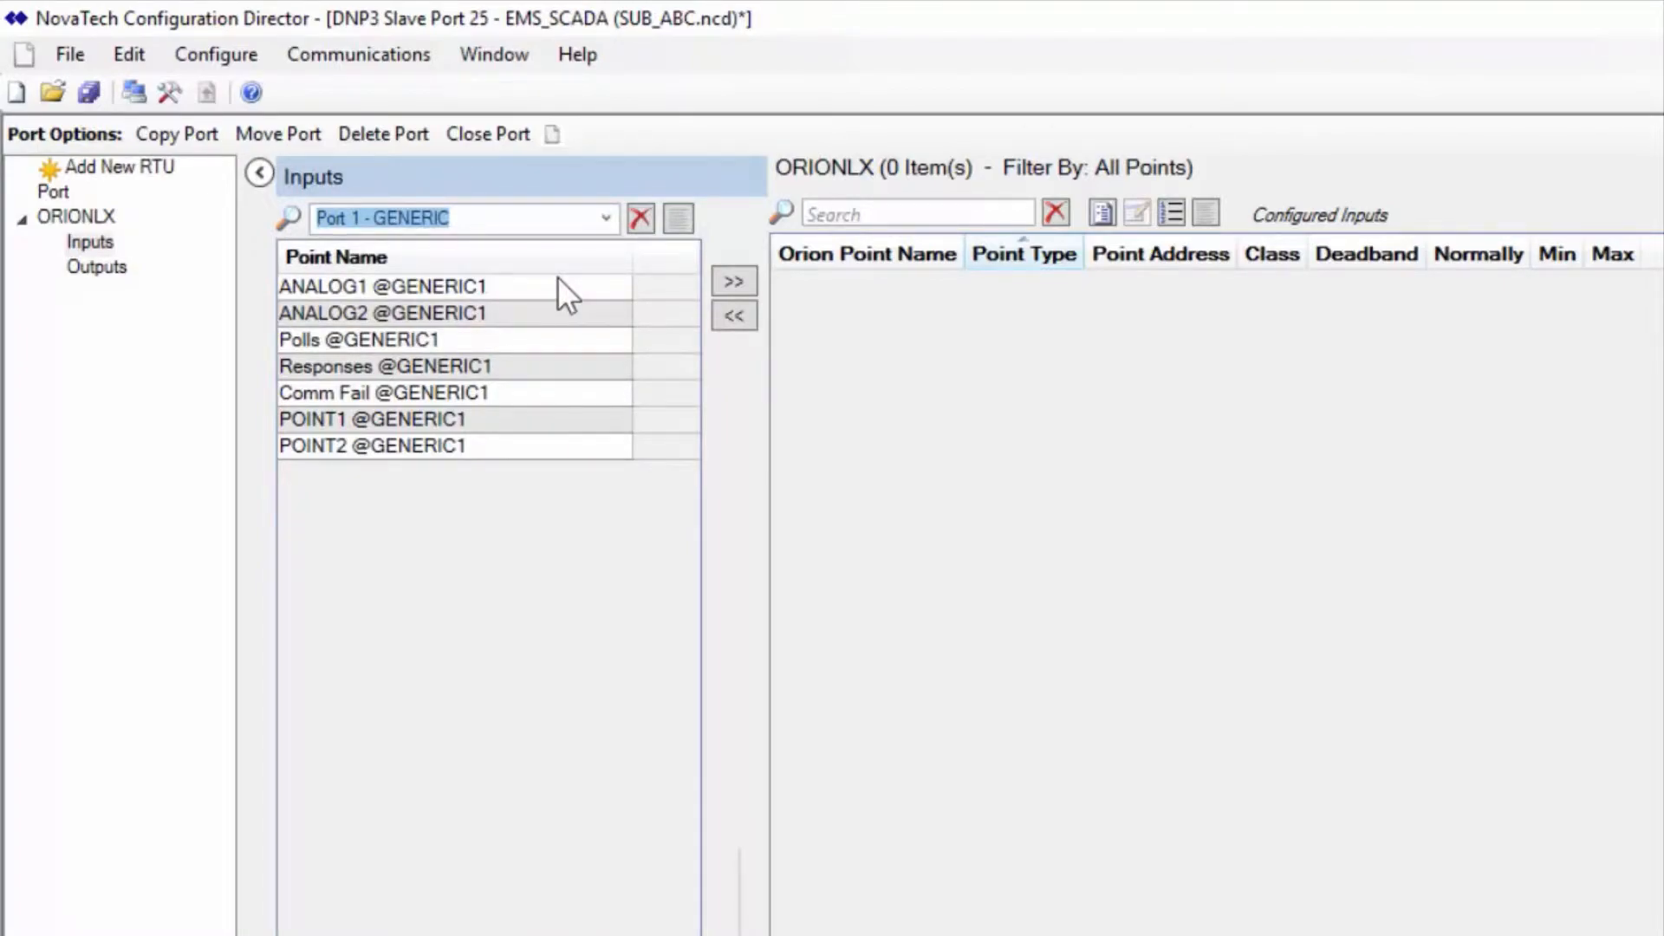
click(603, 220)
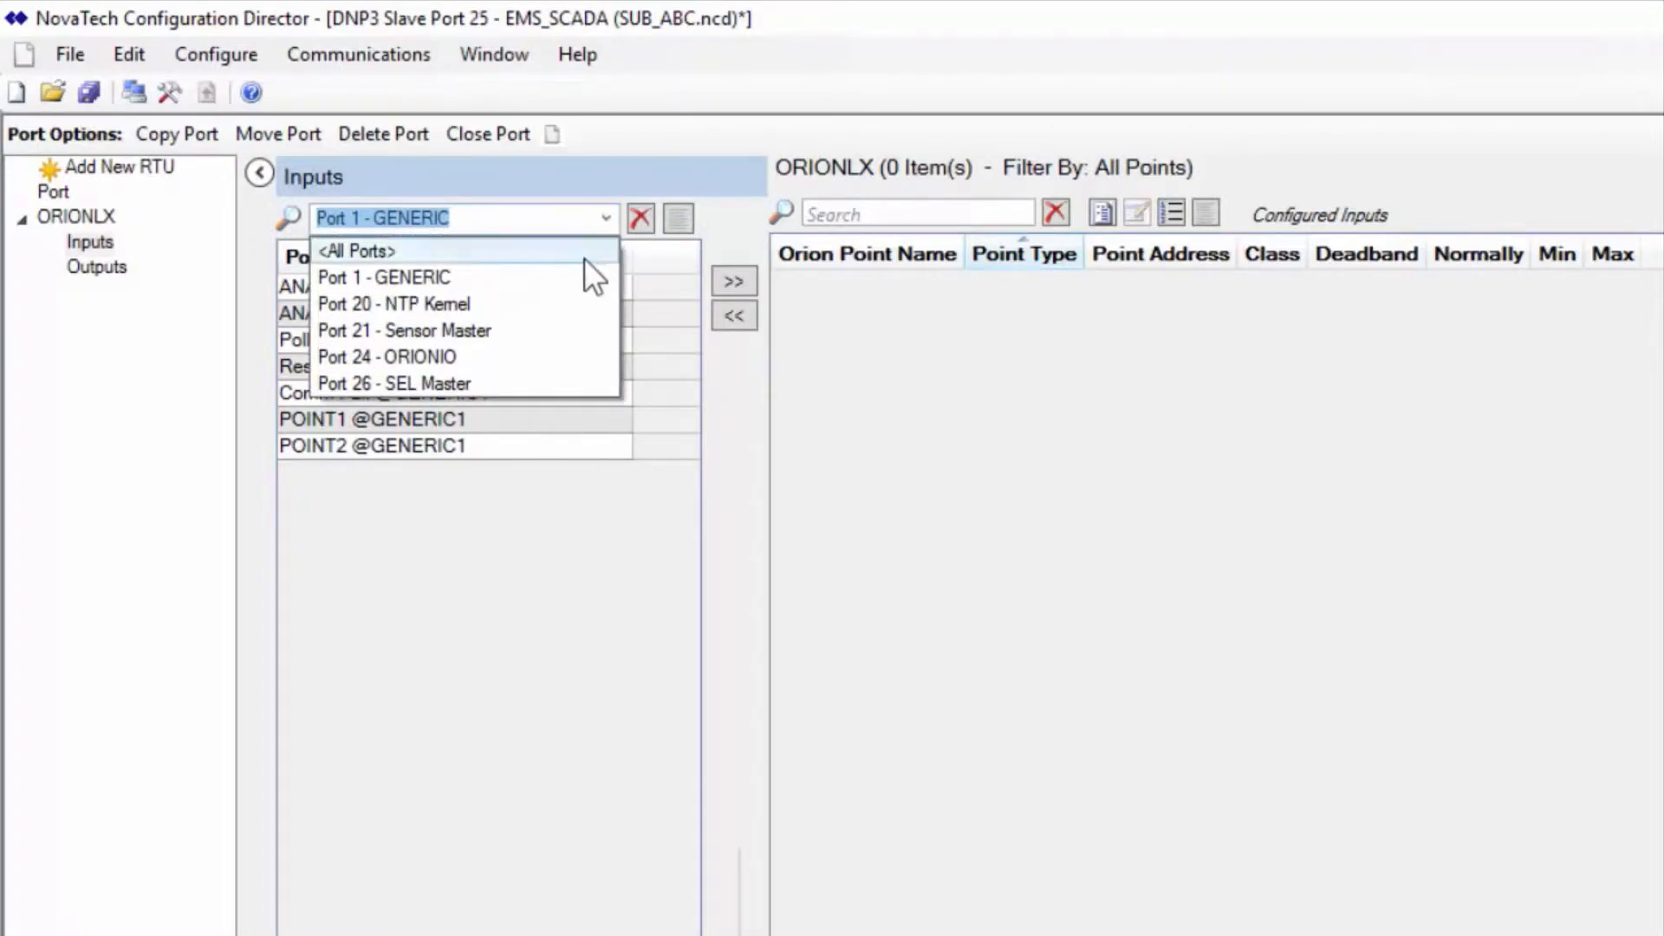
click(532, 355)
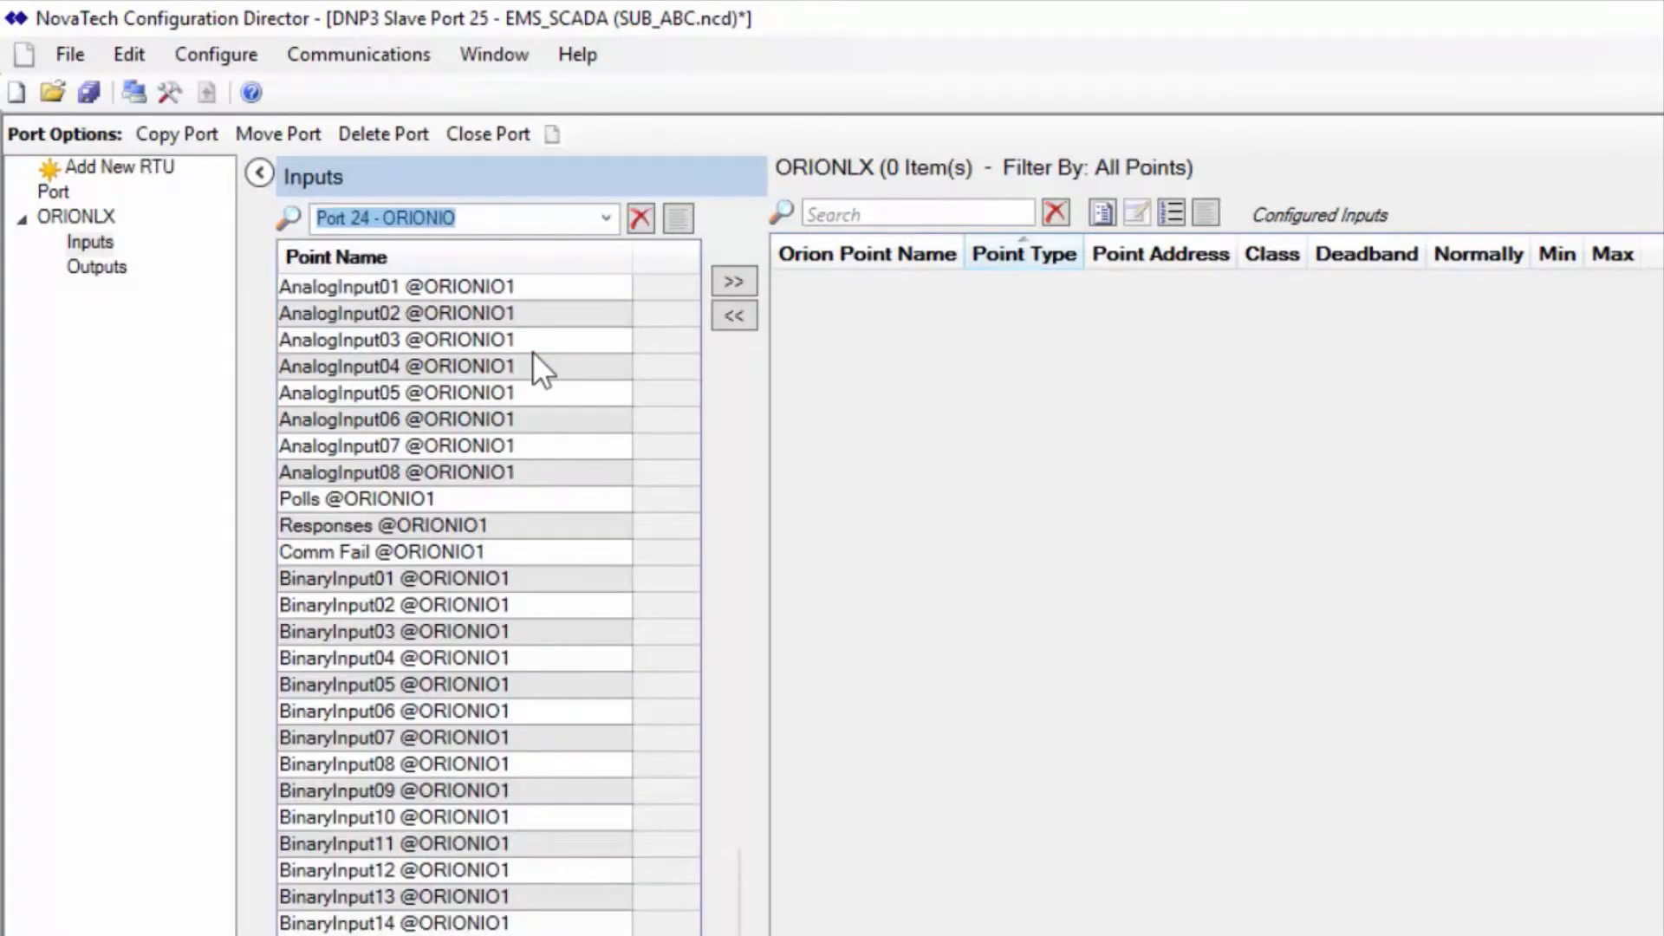
click(602, 218)
click(511, 382)
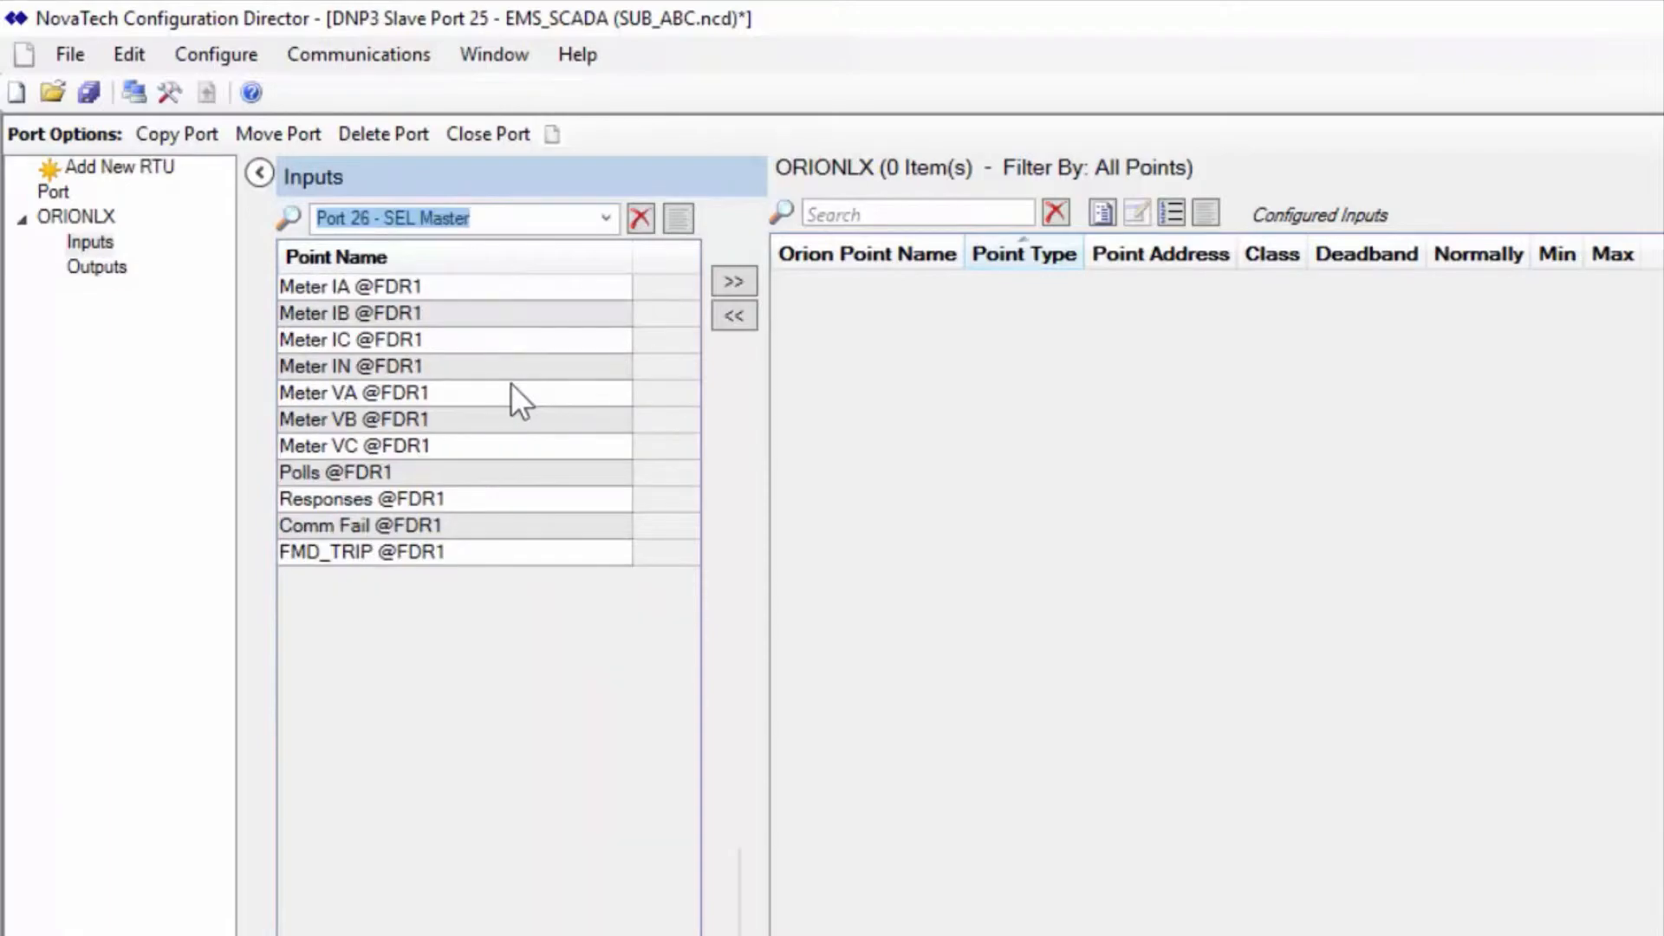
Filter the available points by Port 24 - ORIONIO and highlight its Polls, Responses and Comm Fail points
click(605, 216)
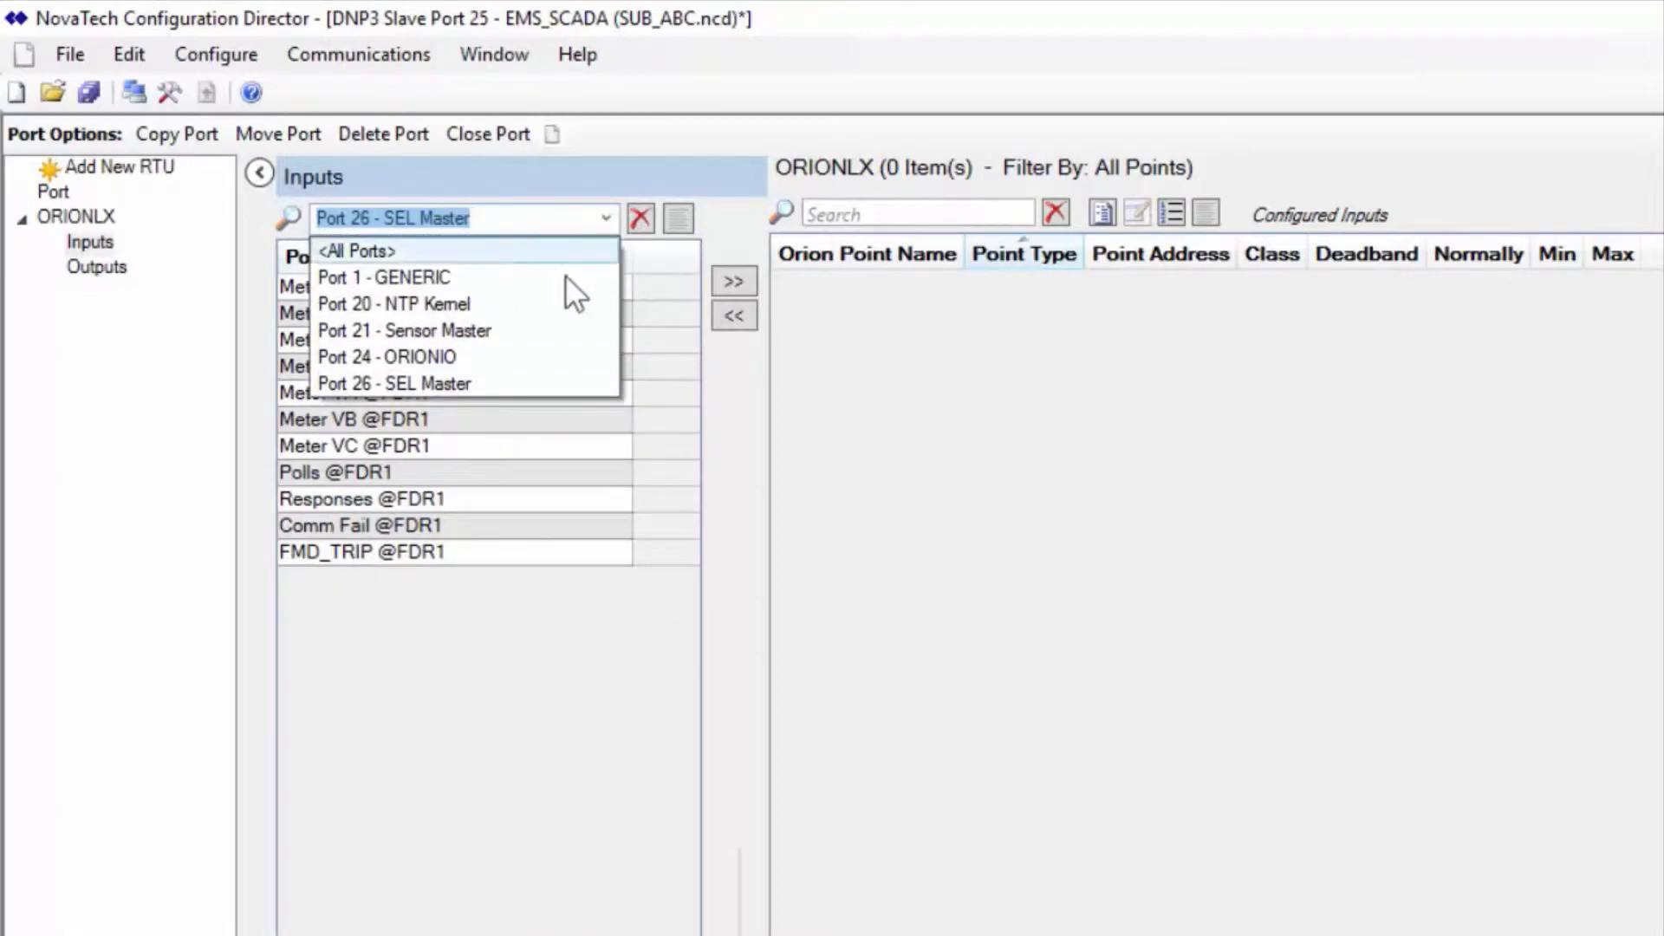
click(521, 355)
click(429, 499)
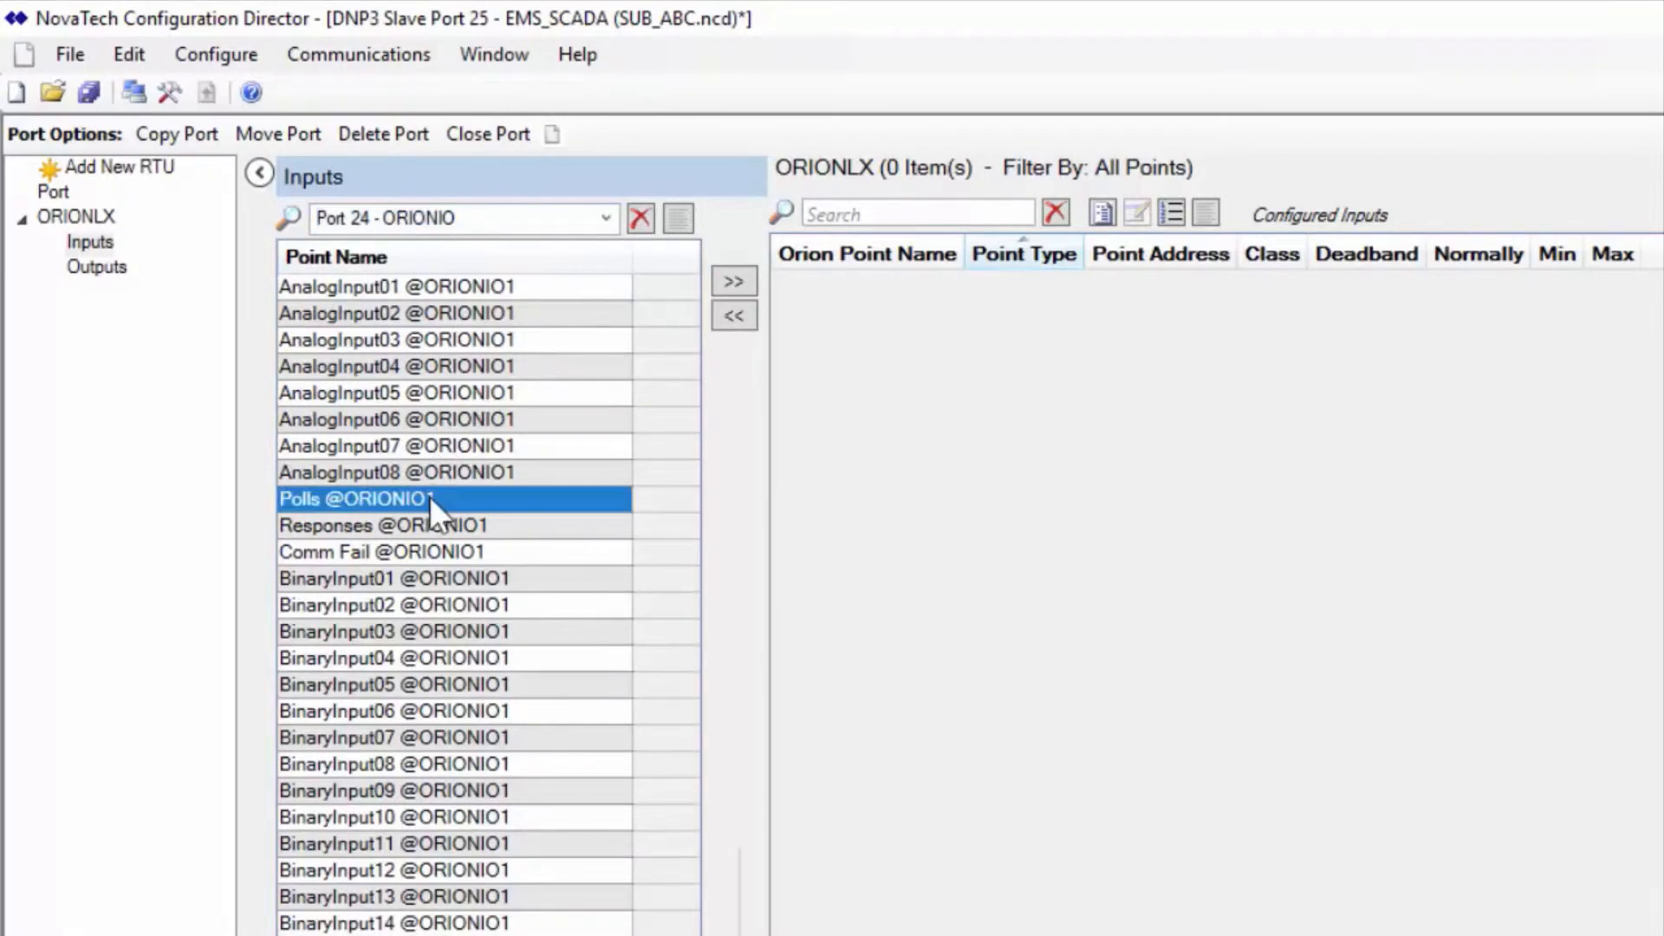
shift+click(454, 551)
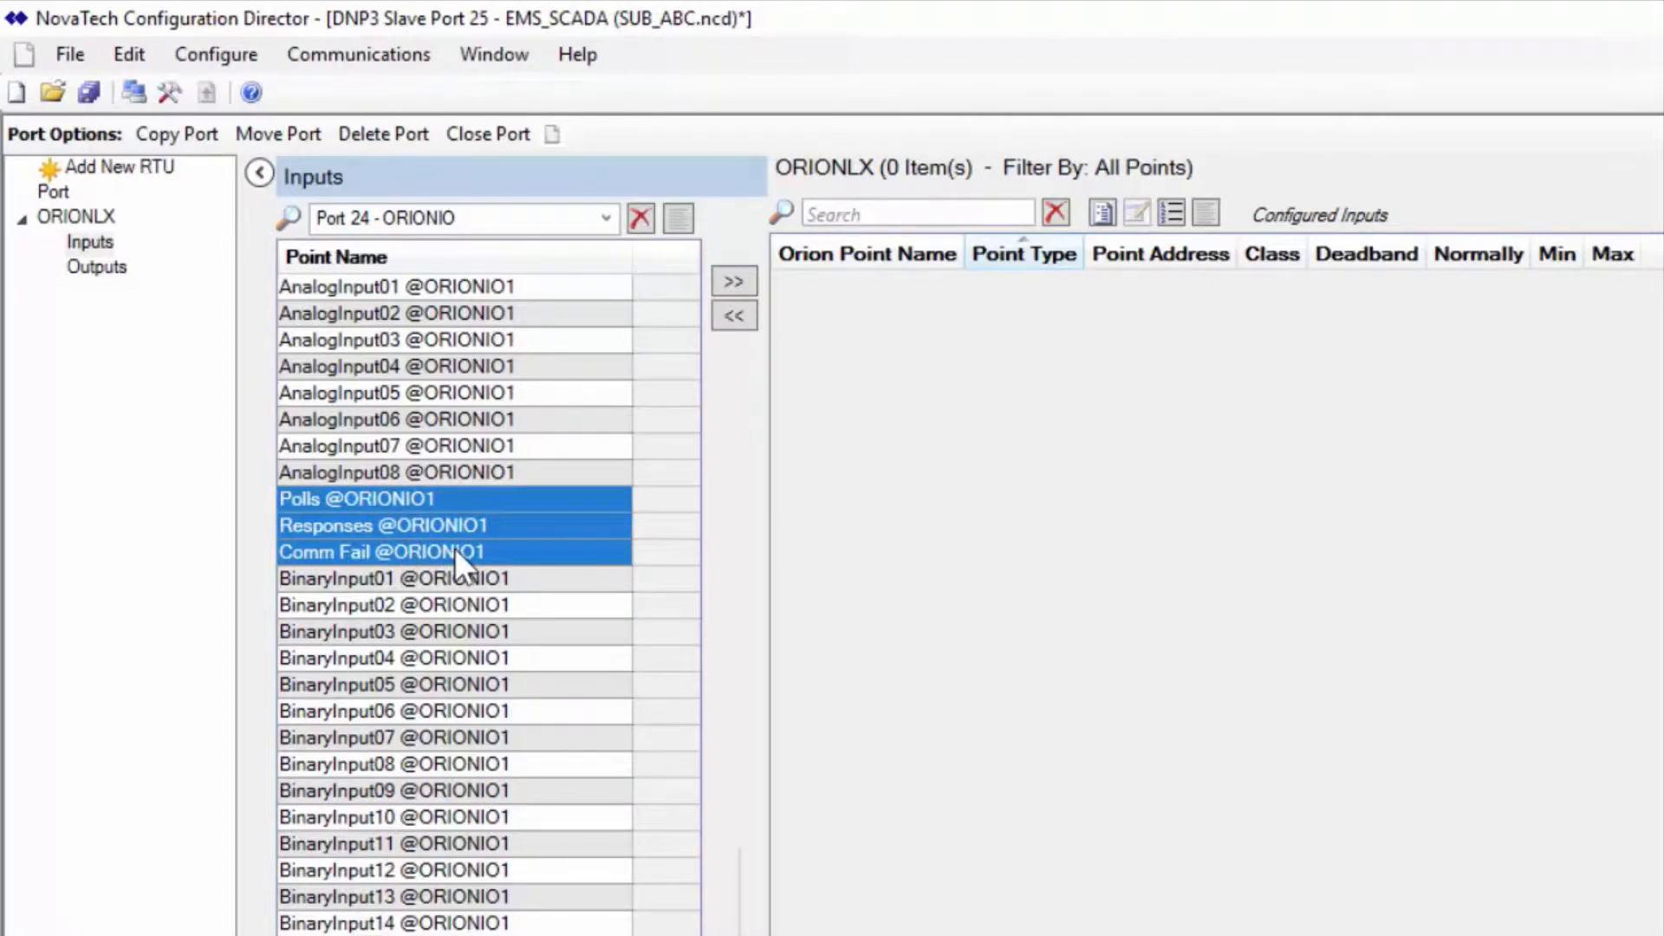
Search the available points for ANALOG, and clear the search text
click(487, 216)
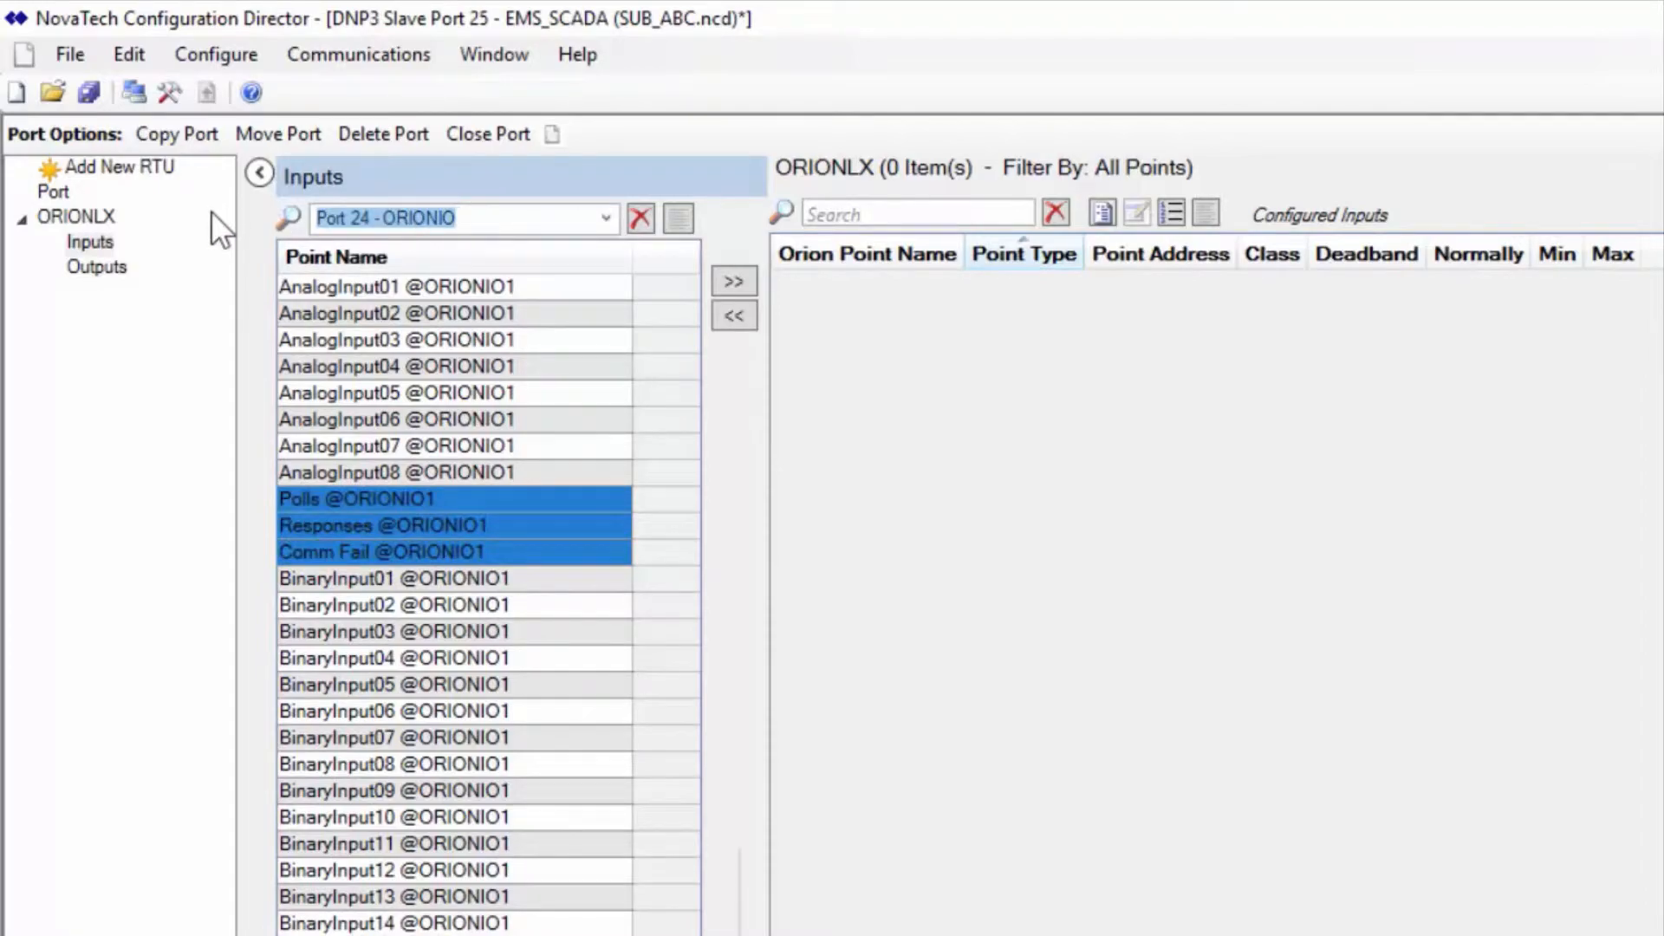
key(BackSpace)
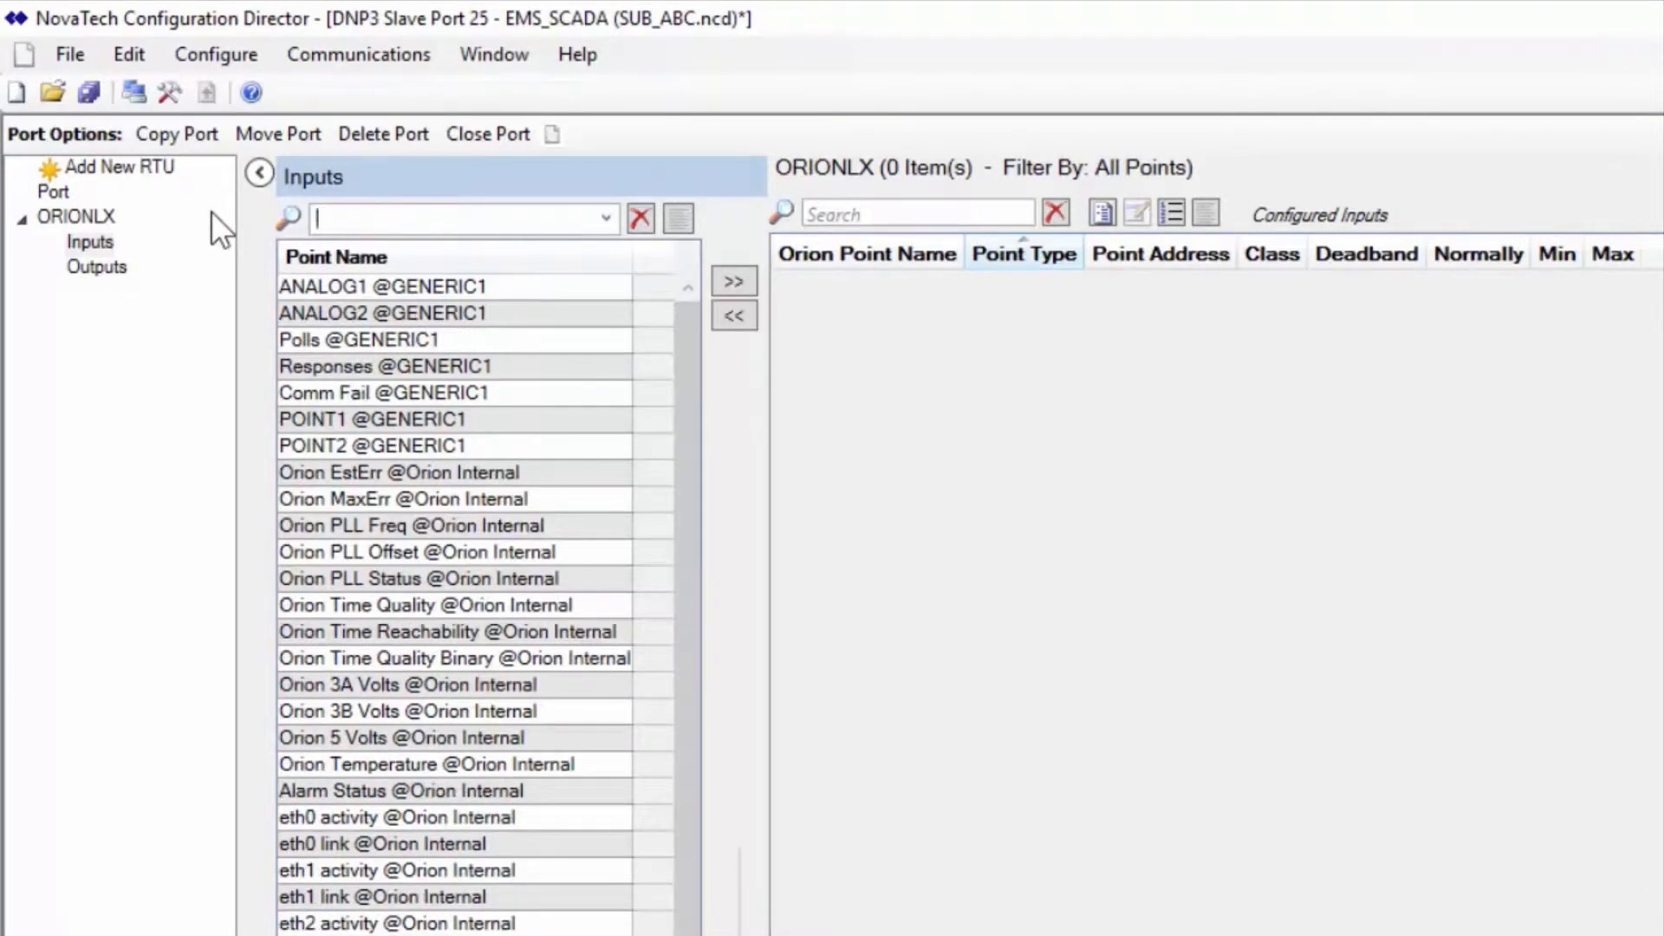
text(ANALO)
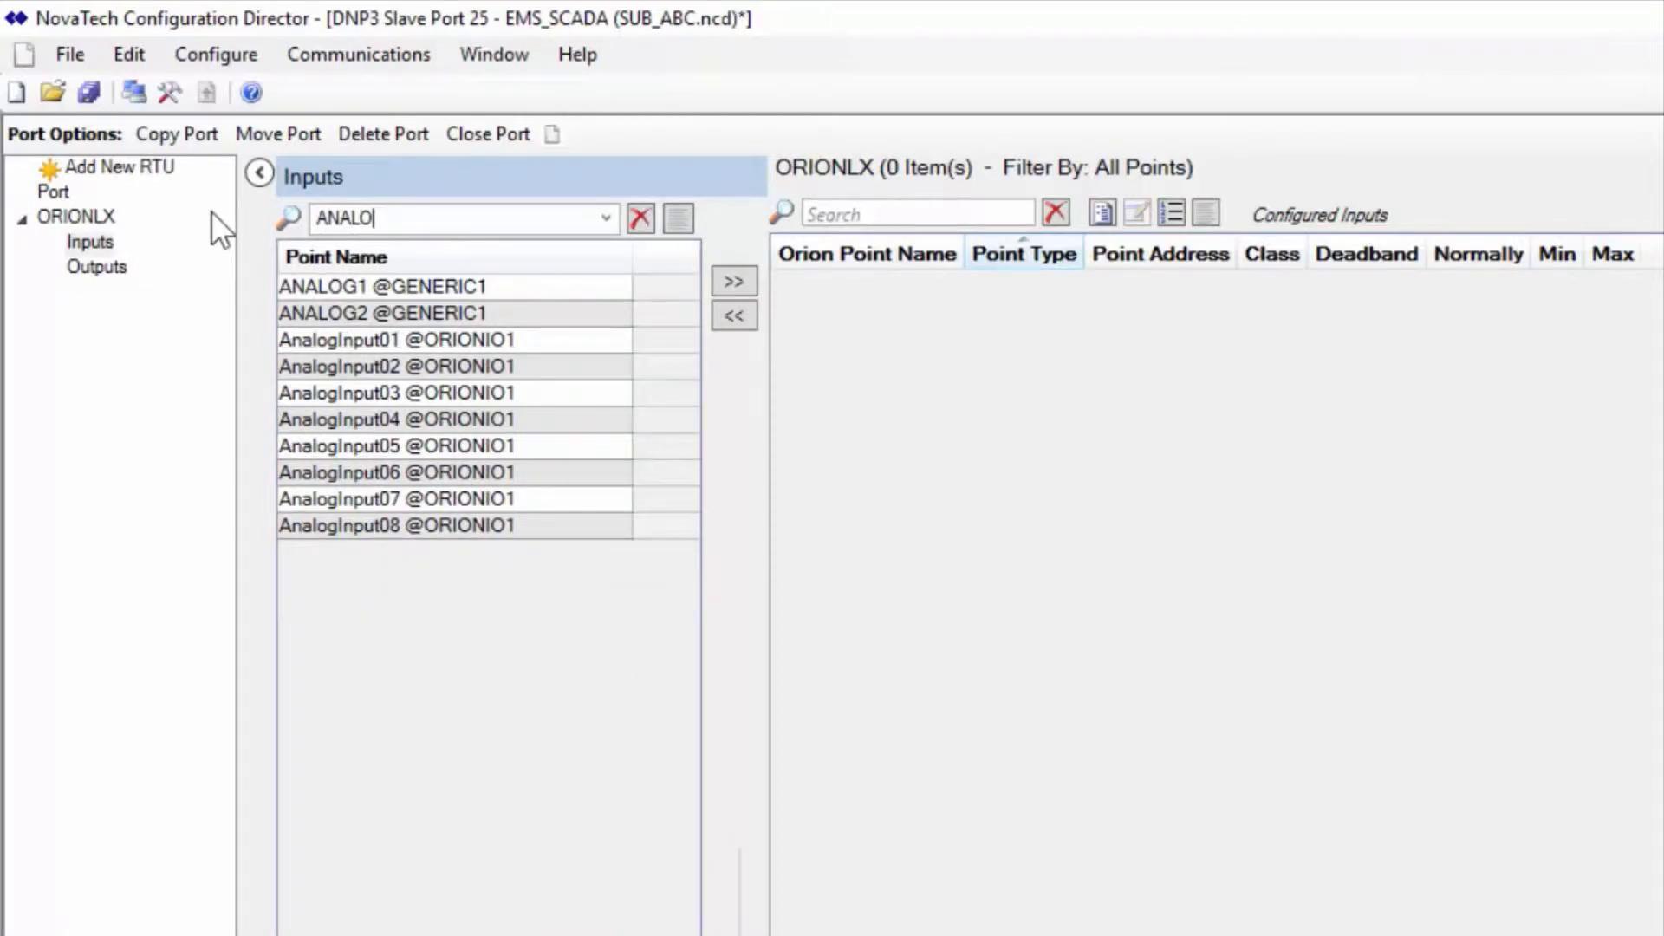
text(G)
key(BackSpace)
key(BackSpace)
key(BackSpace)
key(BackSpace)
key(BackSpace)
key(BackSpace)
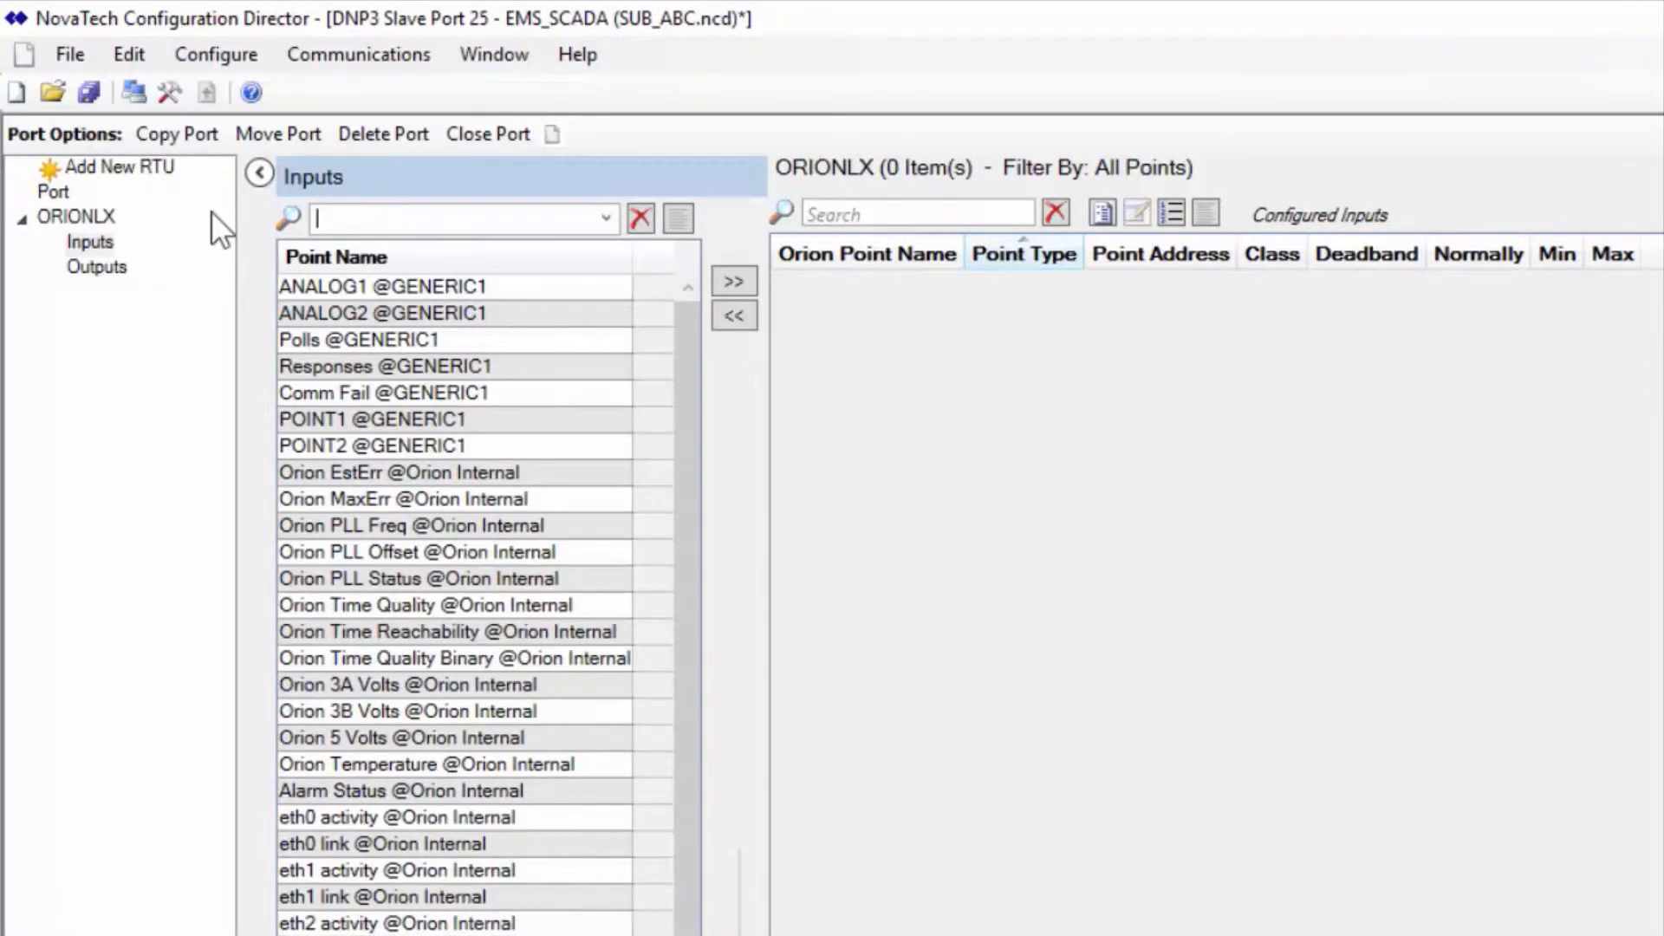
click(606, 218)
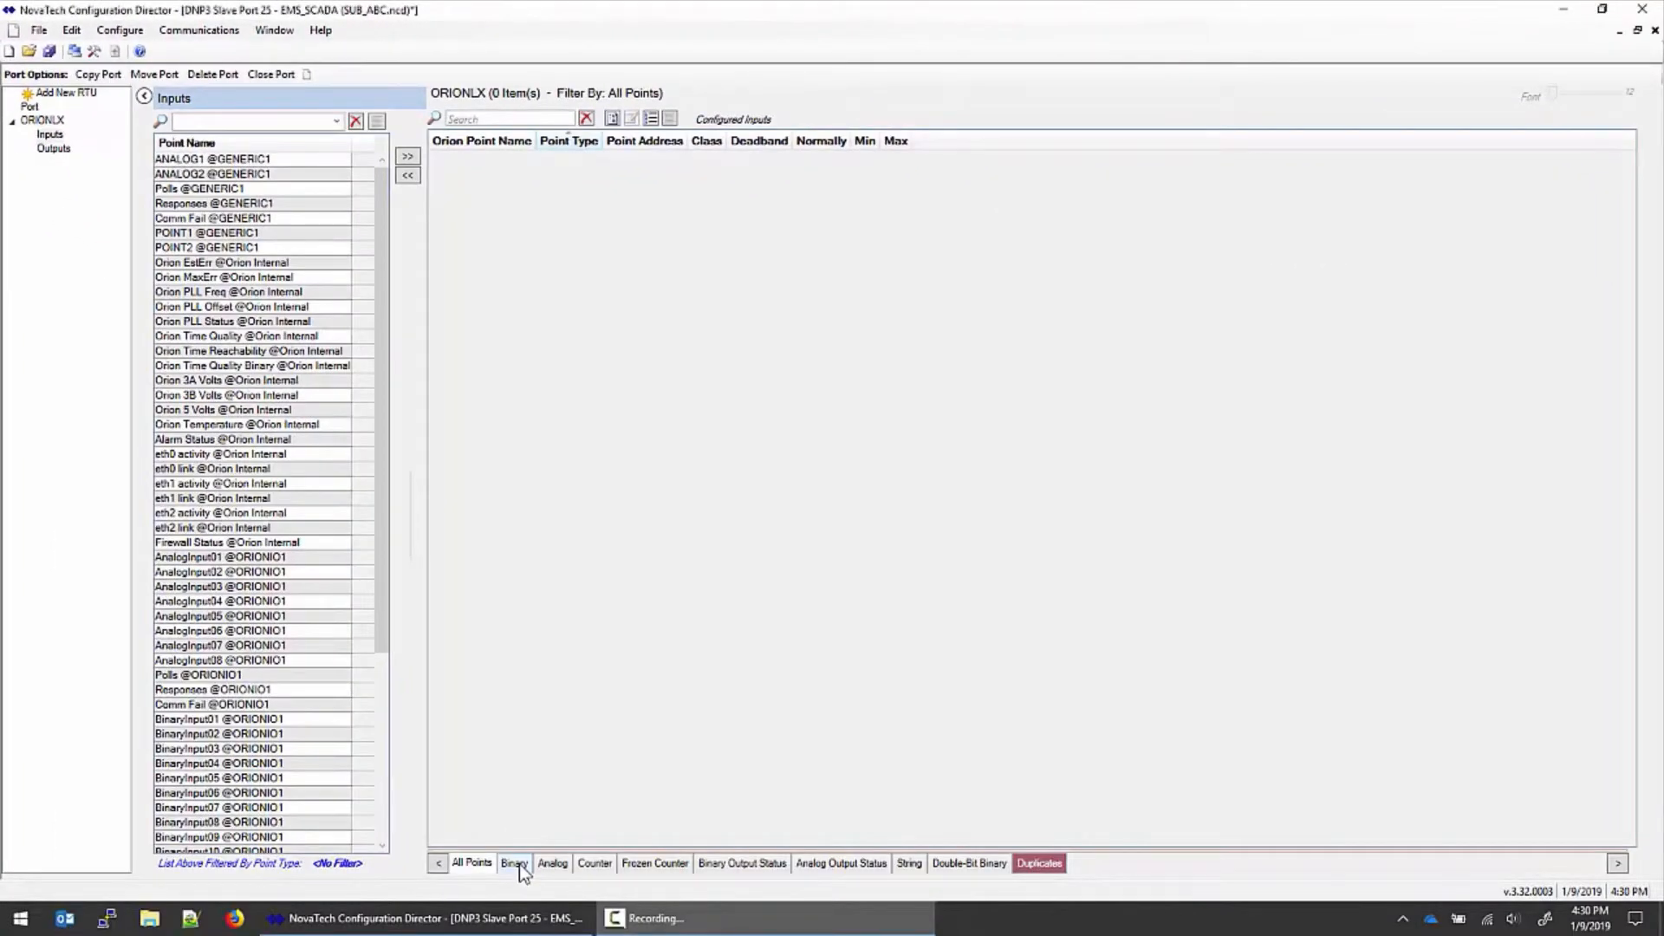
click(517, 863)
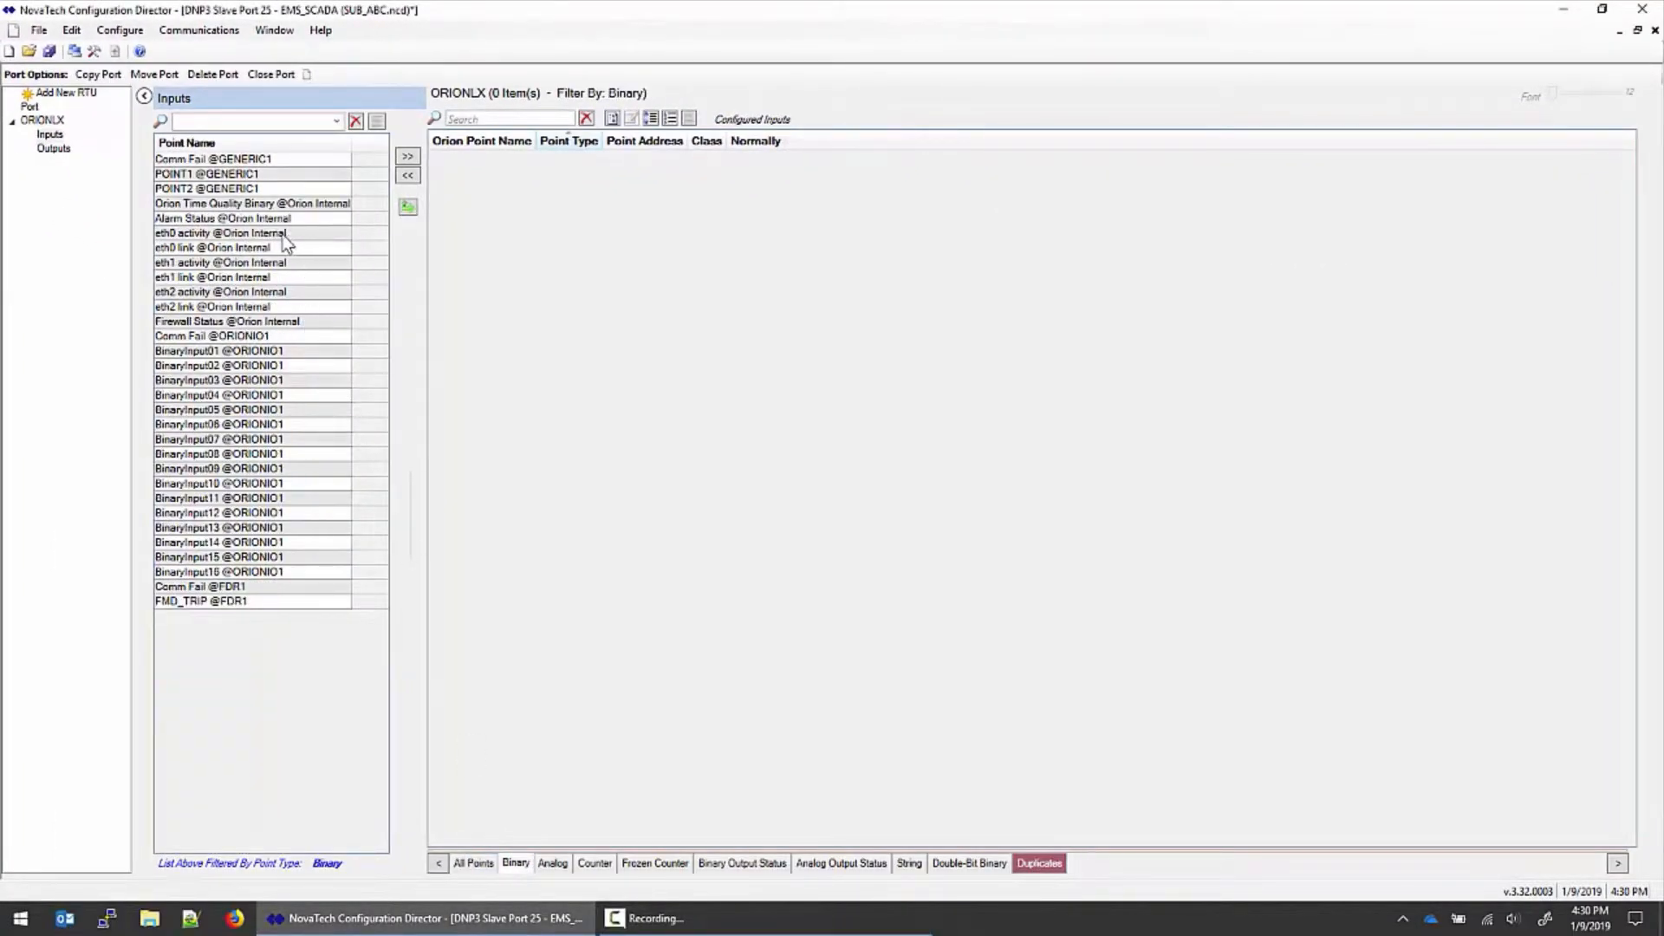
click(251, 177)
shift+click(250, 189)
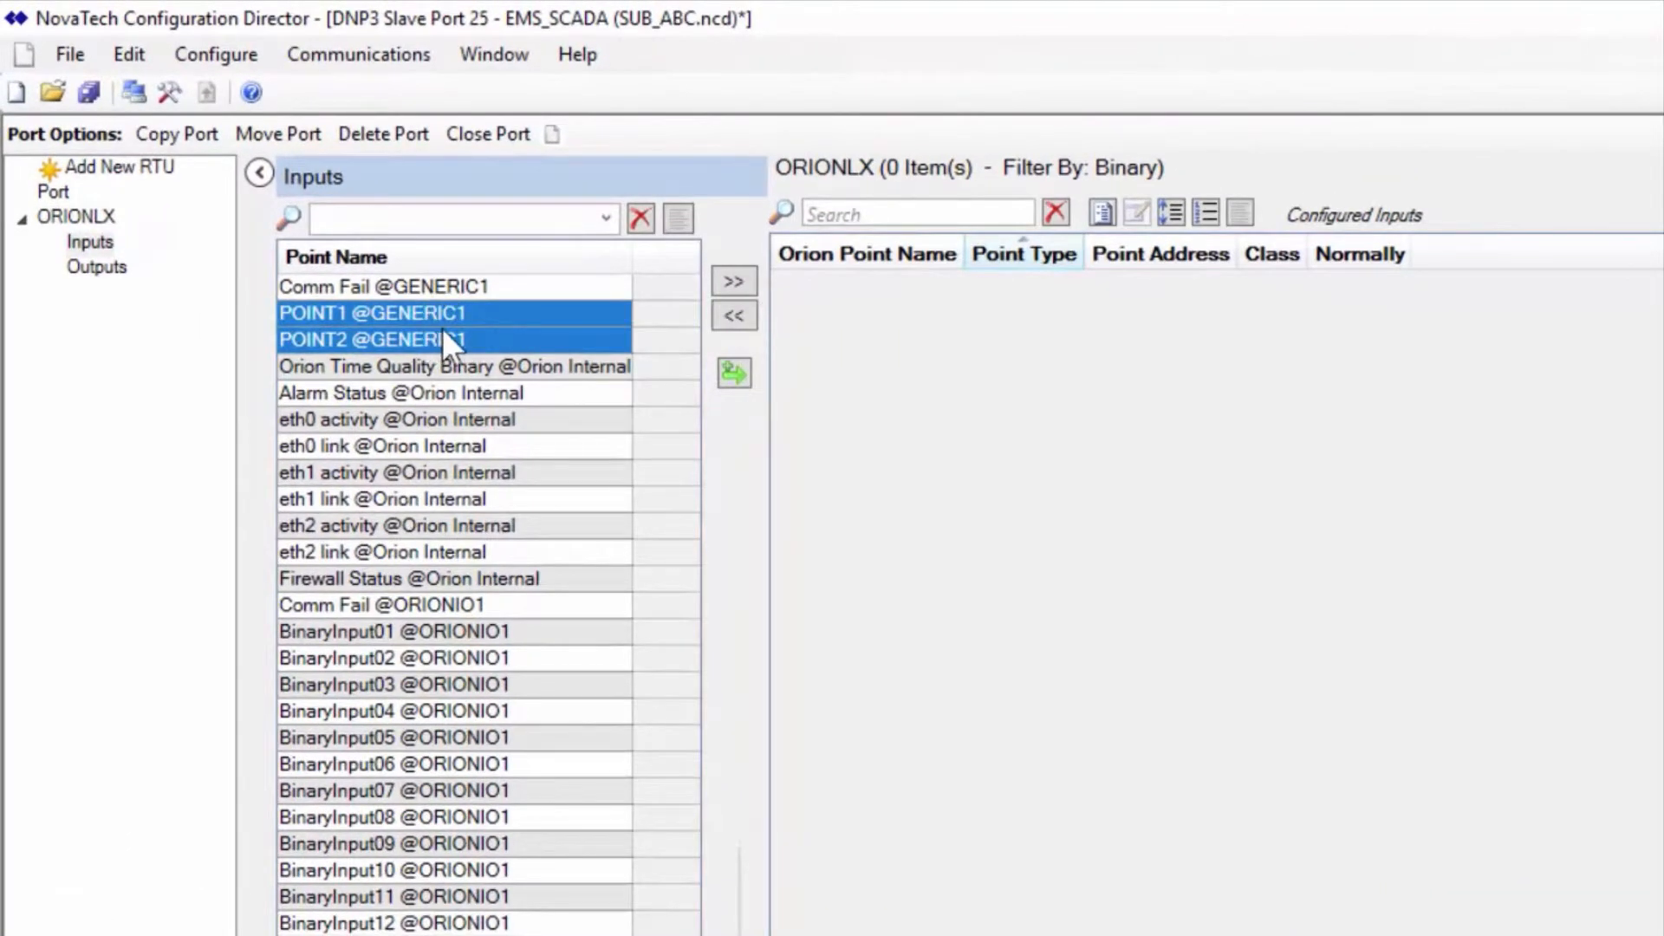
ctrl+click(432, 630)
ctrl+click(426, 658)
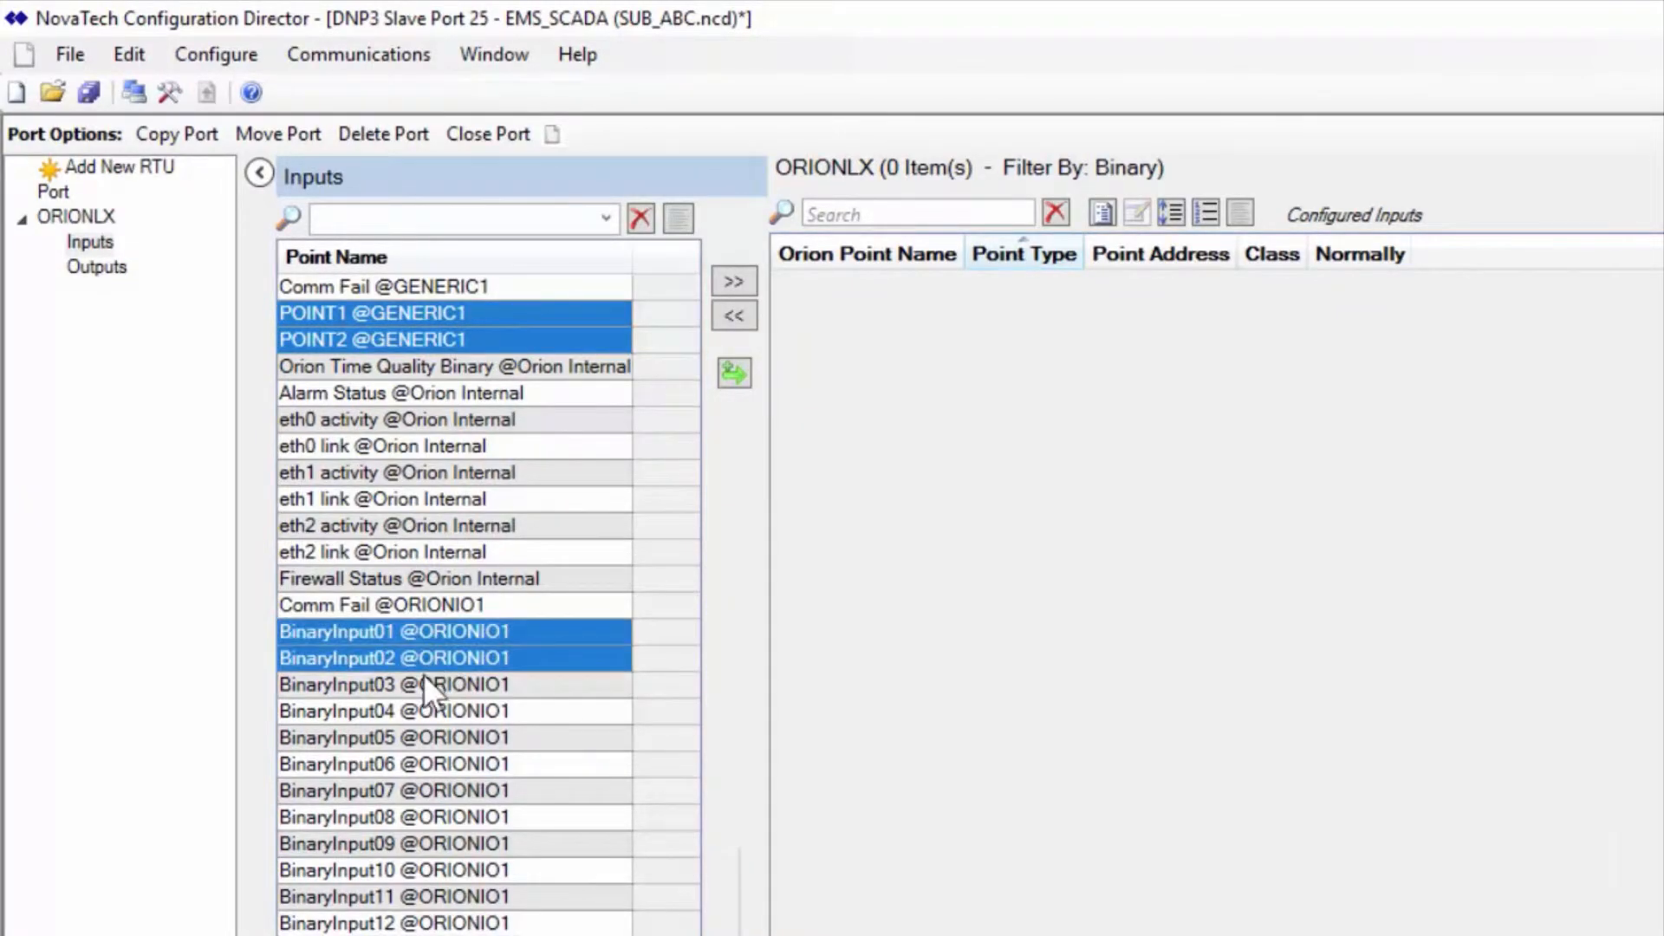
ctrl+click(422, 684)
ctrl+click(422, 708)
ctrl+click(424, 737)
ctrl+click(435, 764)
ctrl+click(434, 790)
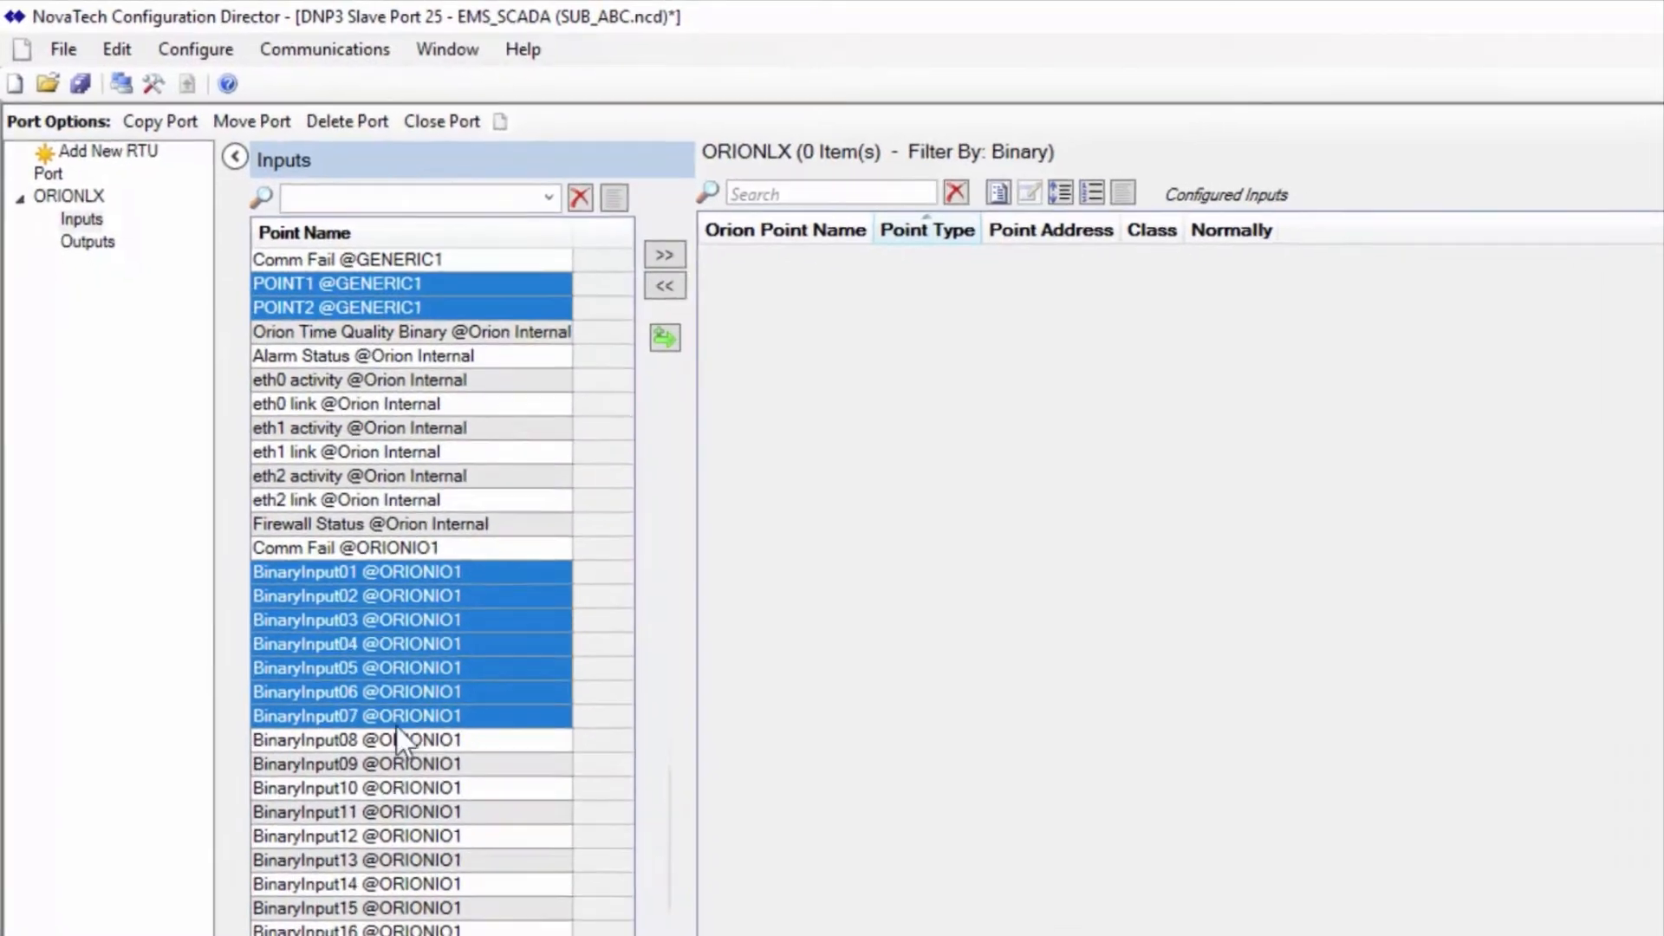
ctrl+click(432, 816)
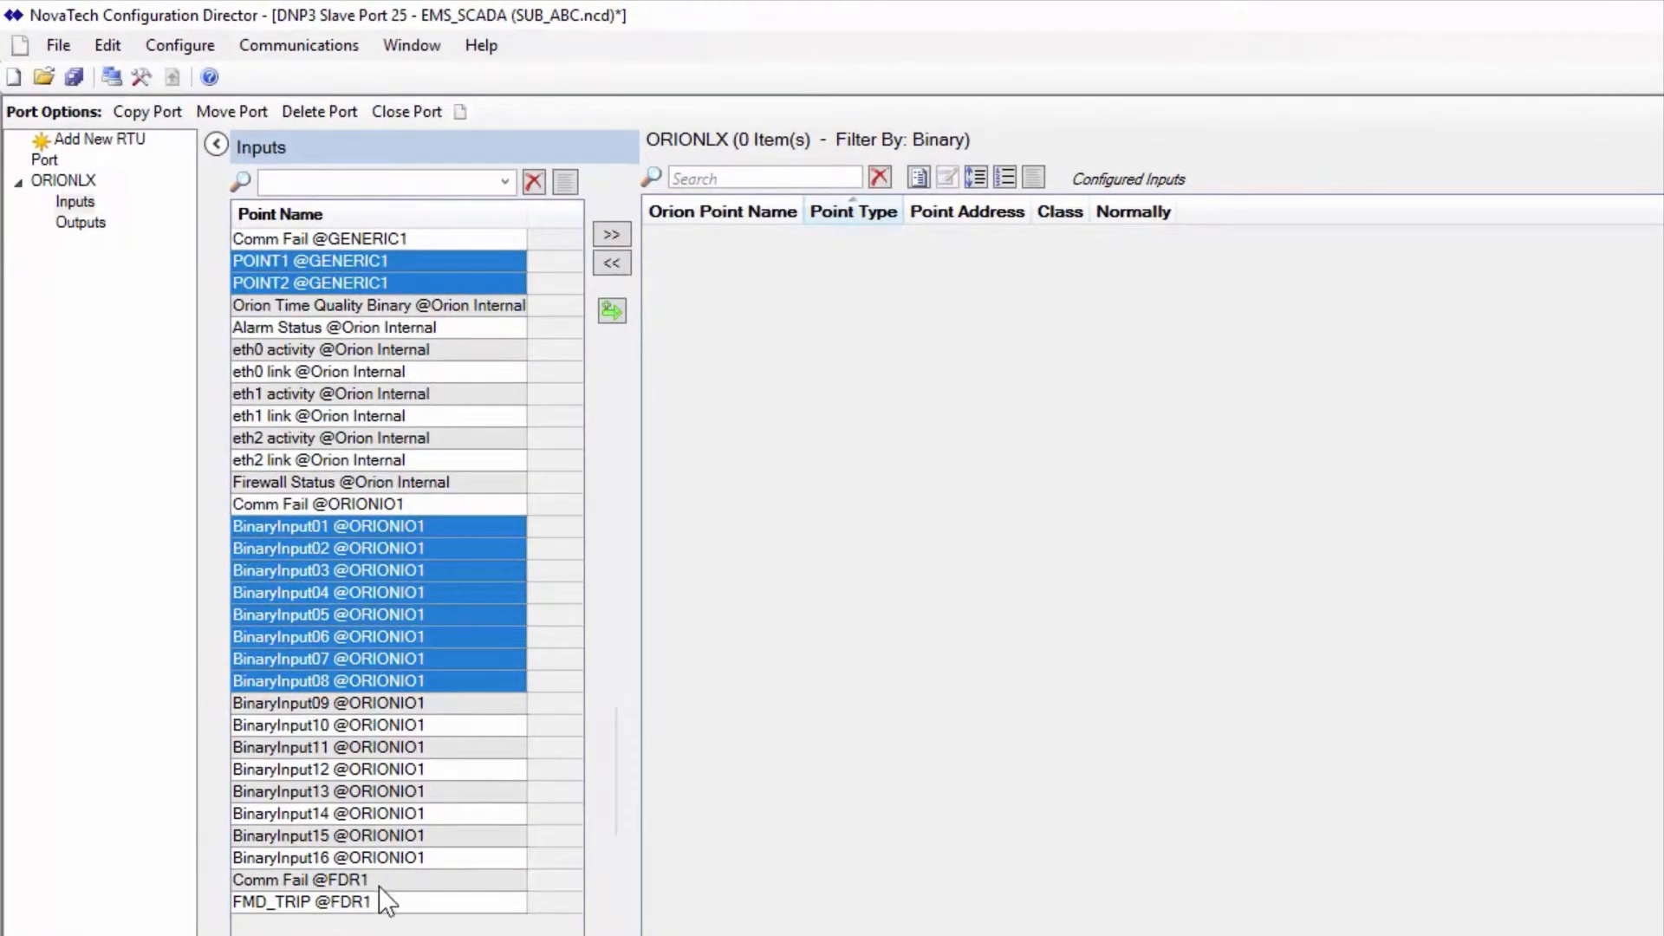
ctrl+click(329, 901)
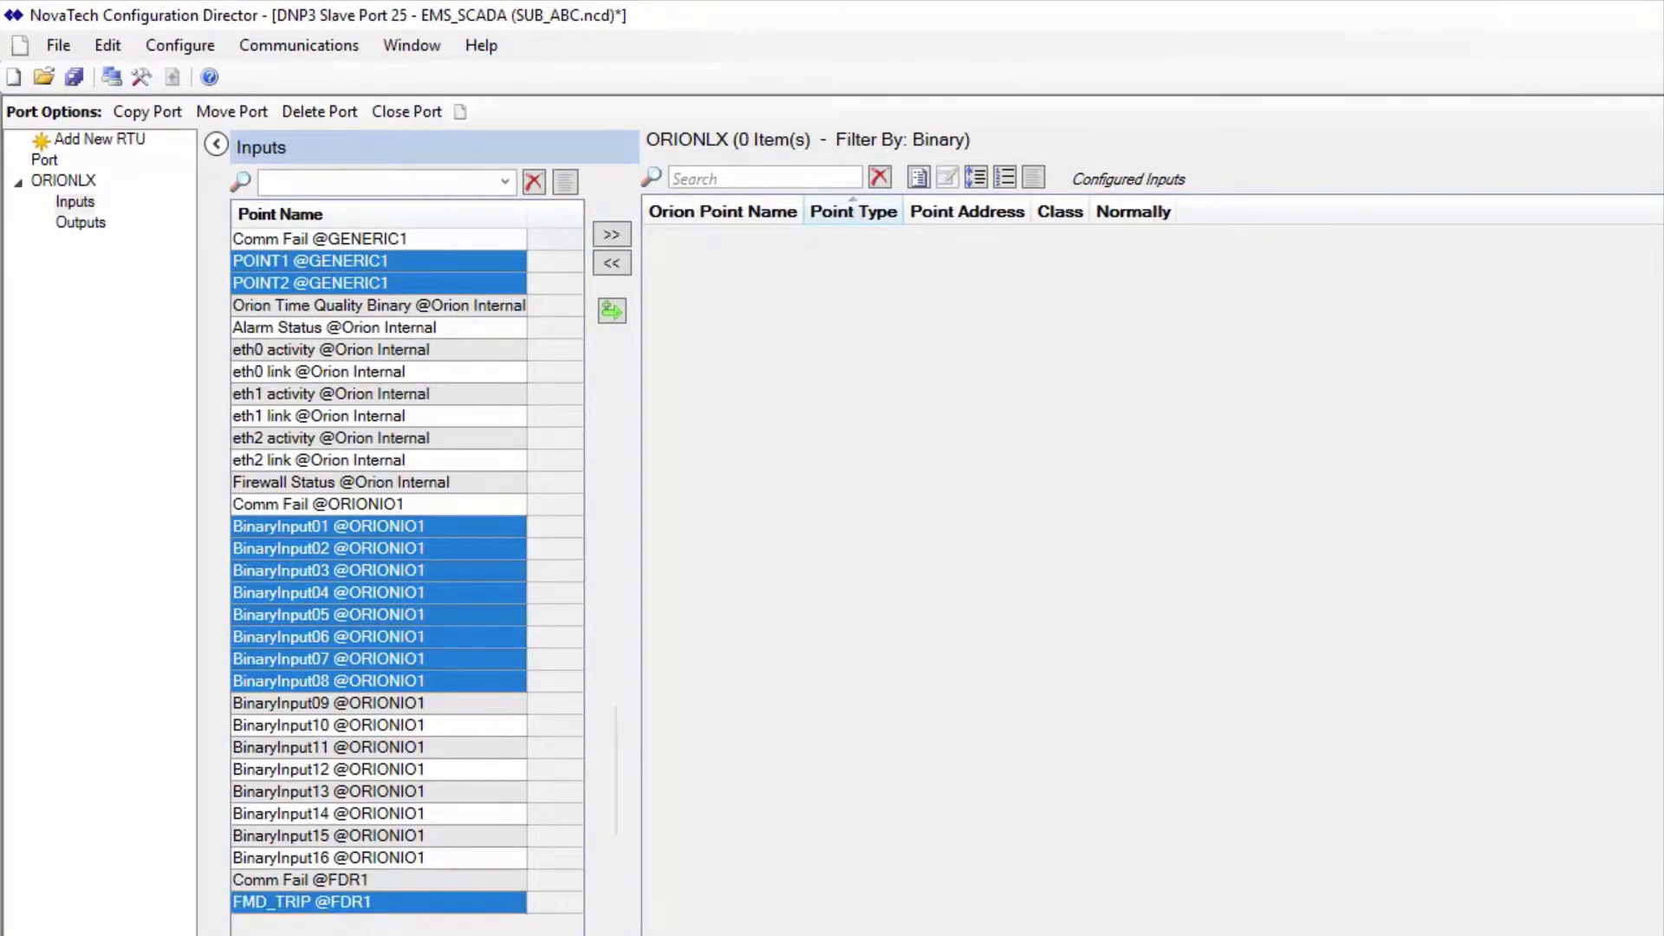
click(612, 234)
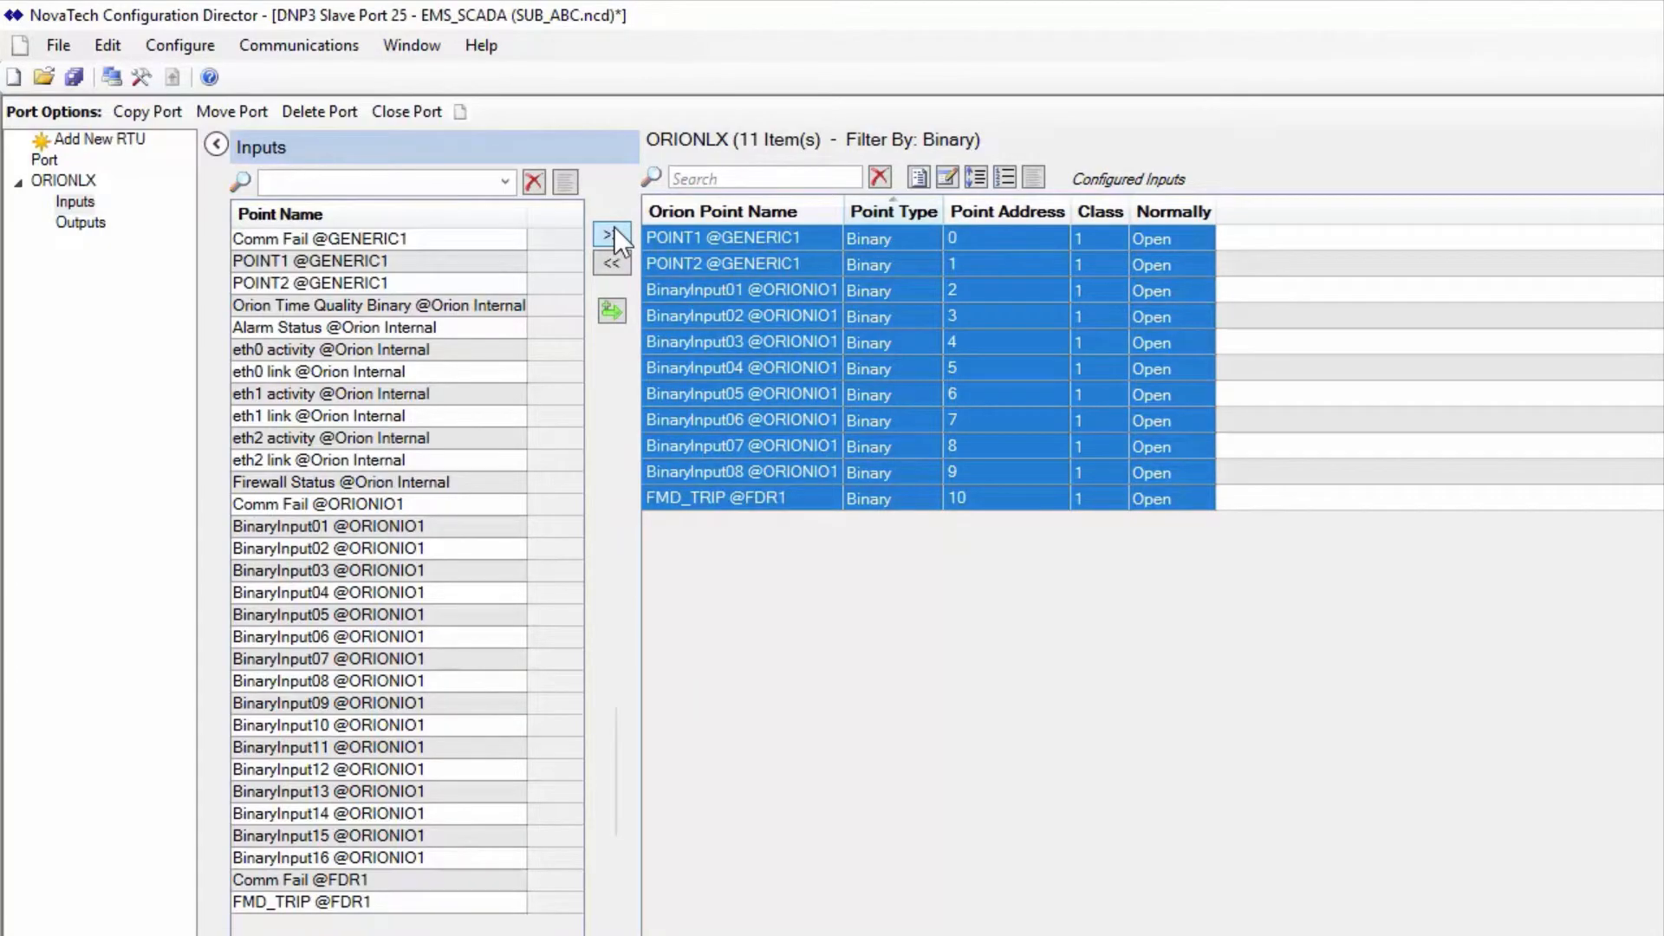
Create two spare binary inputs in the configured inputs of ORIONLX and remove them again
click(610, 311)
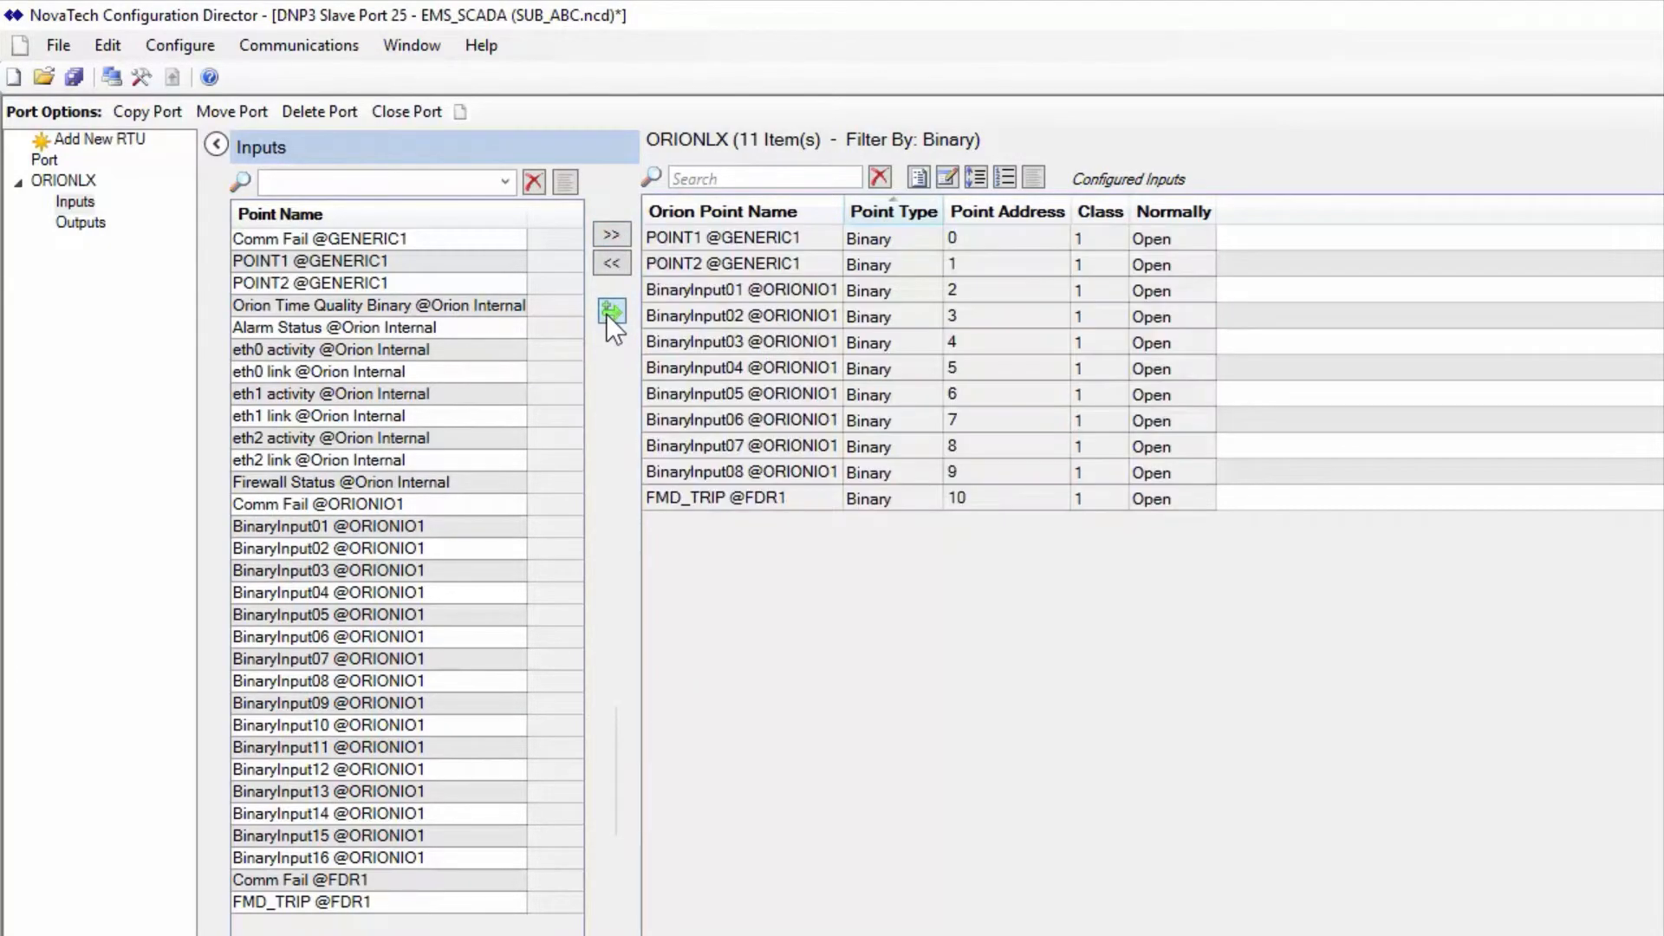
click(610, 312)
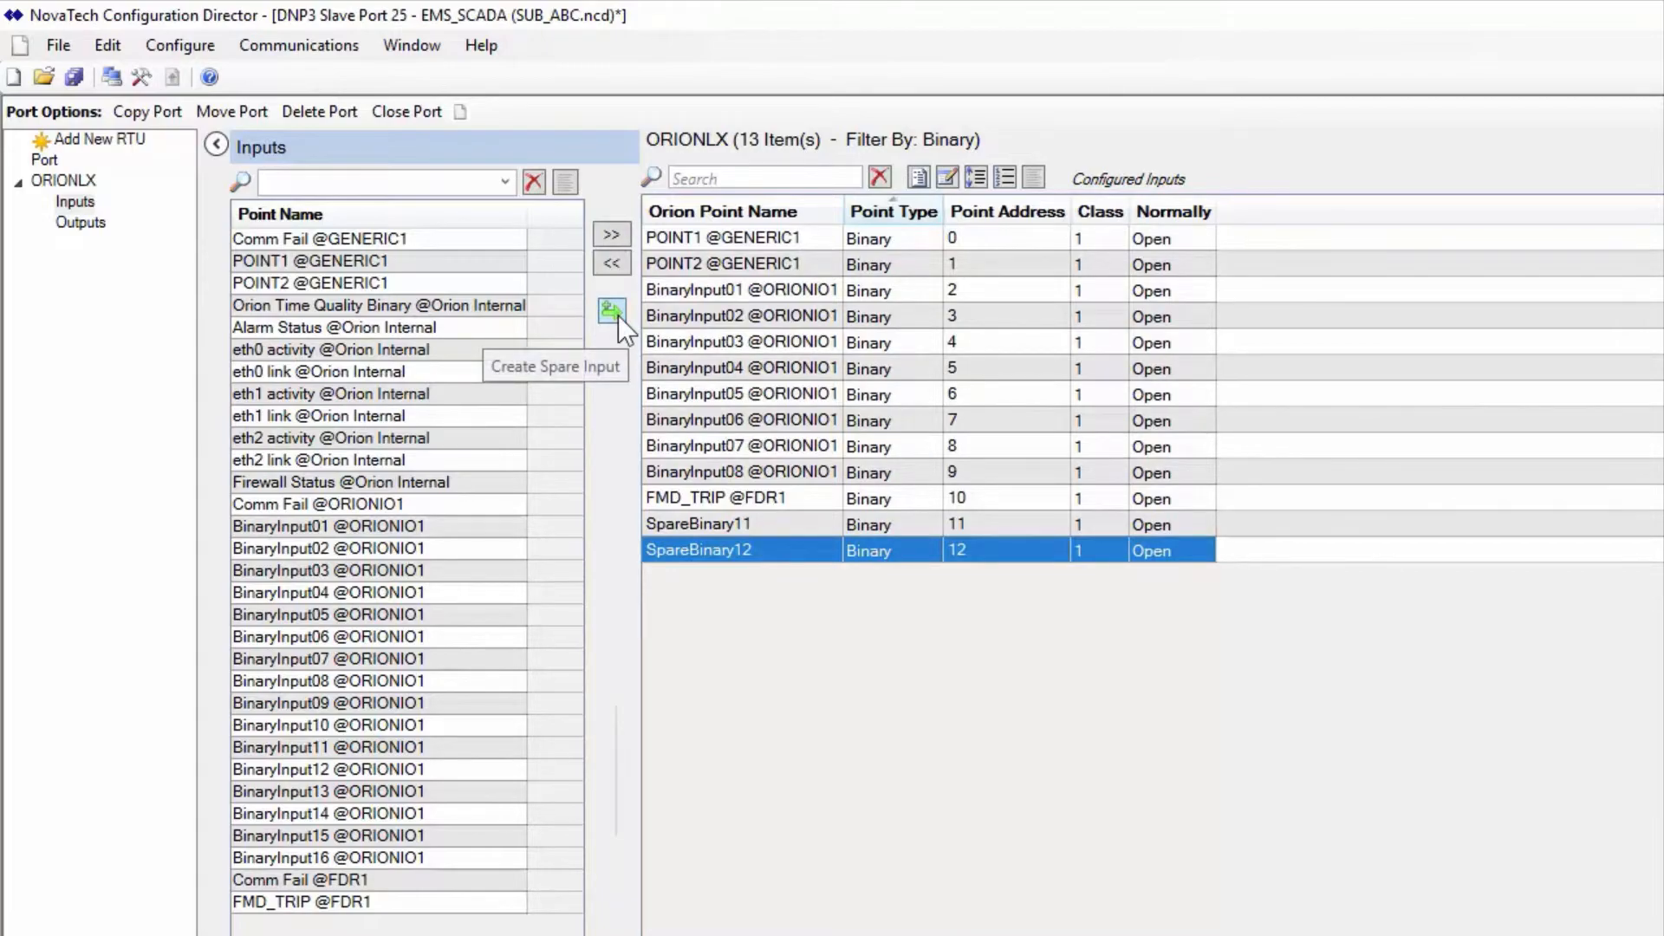
click(699, 522)
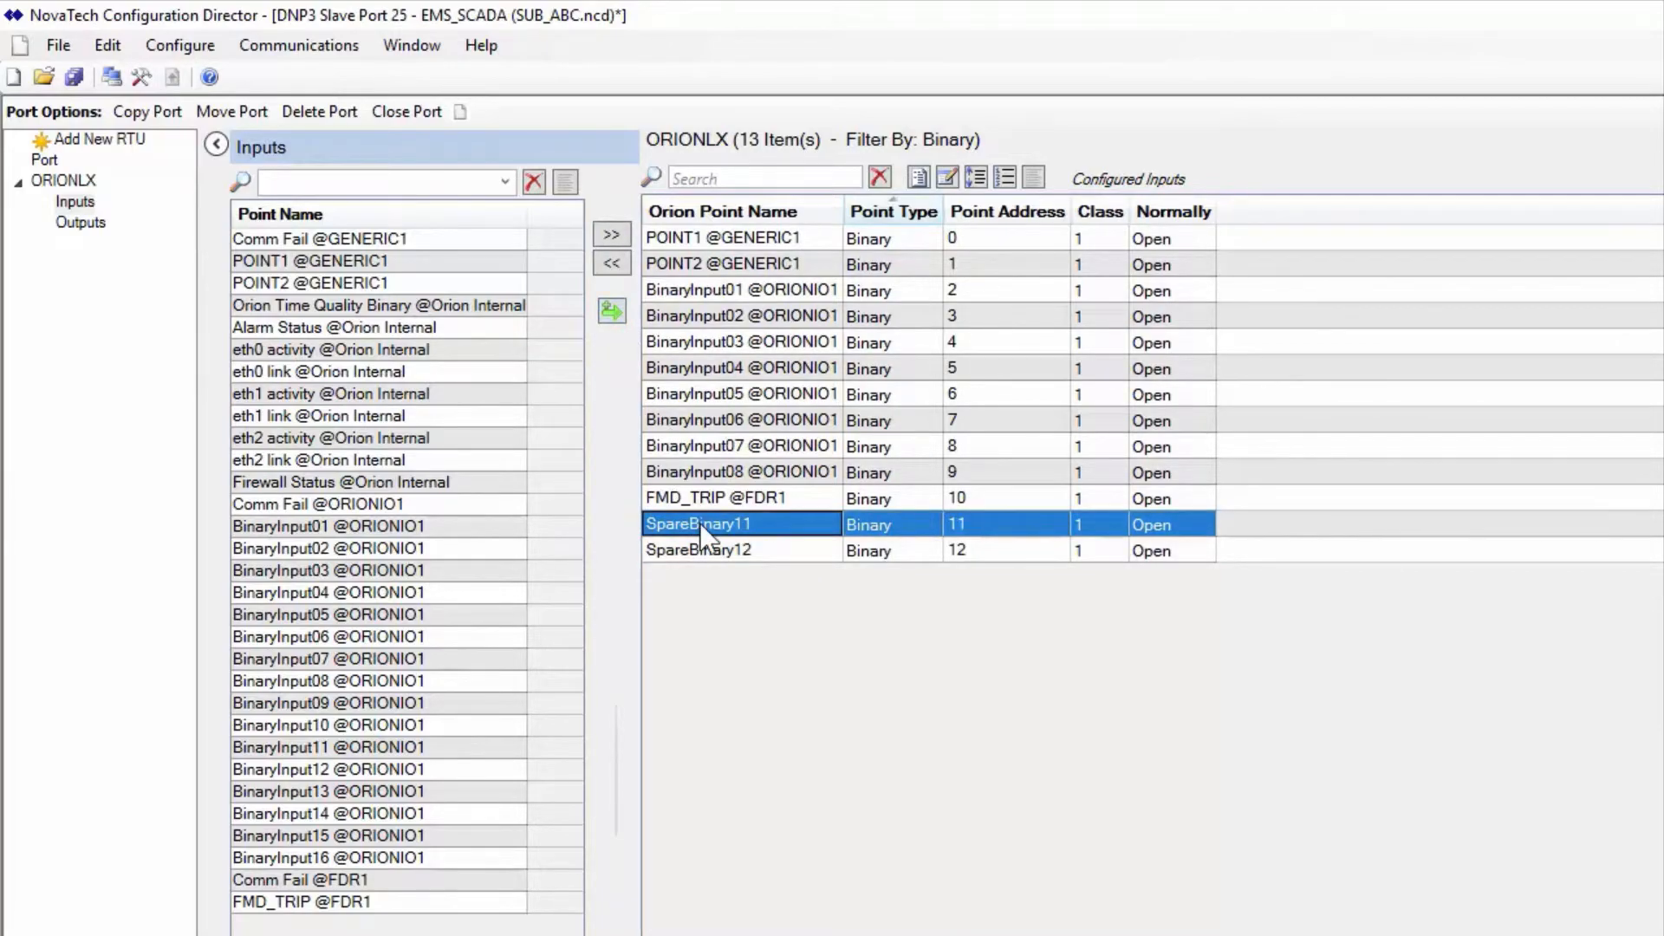
shift+click(716, 555)
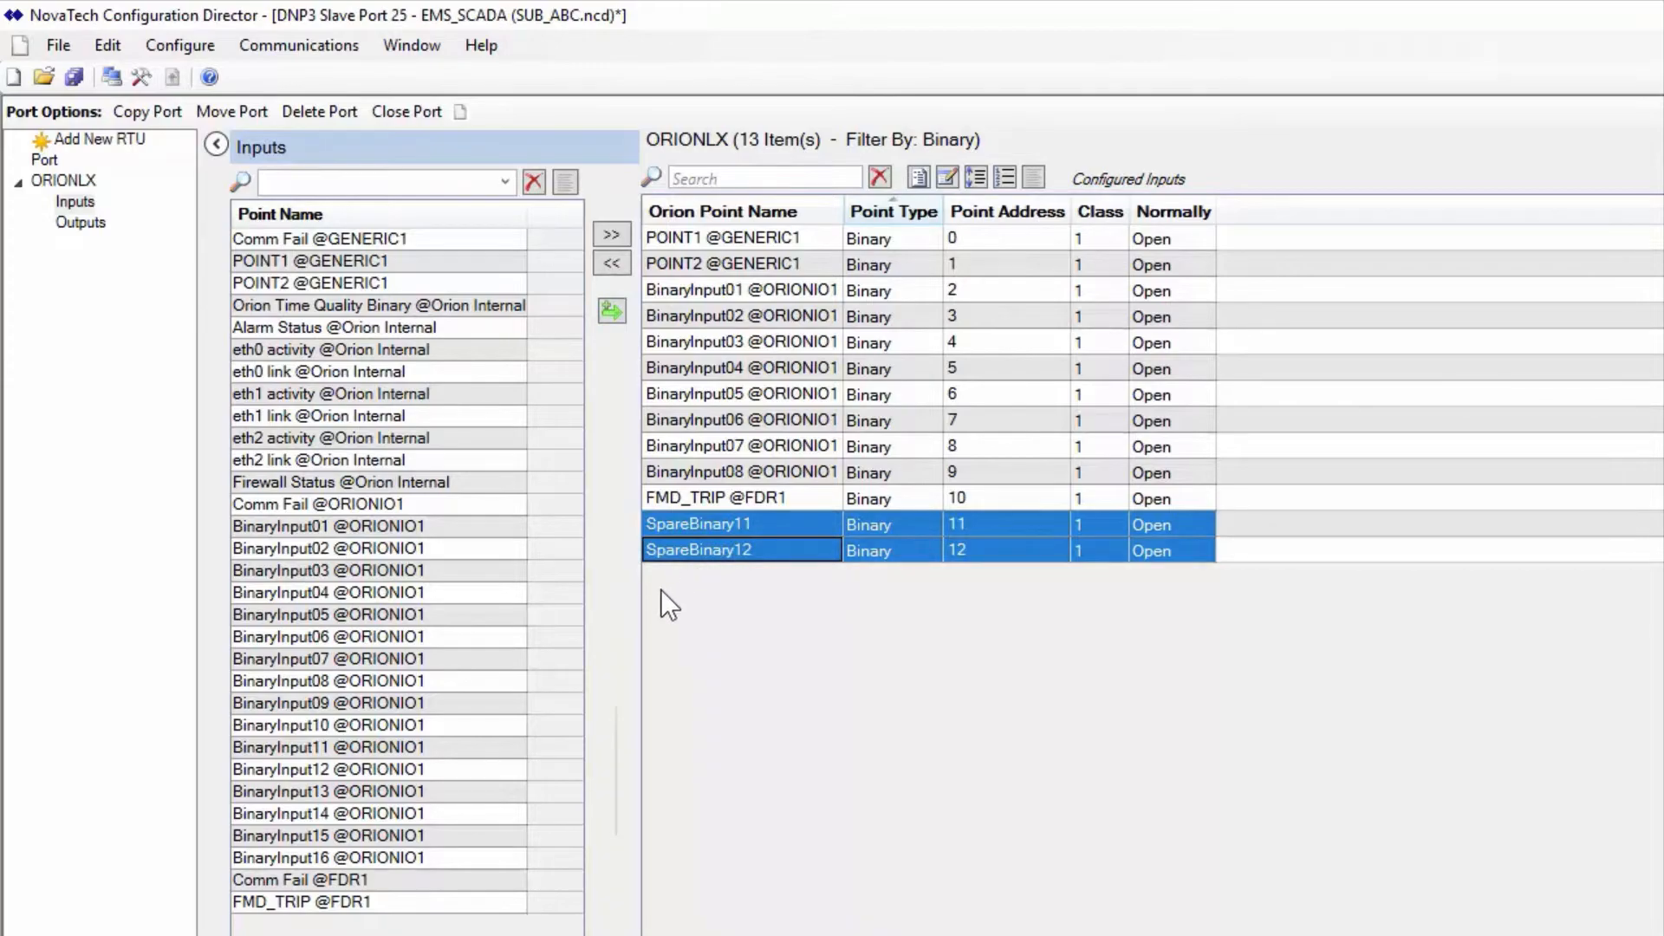
click(612, 262)
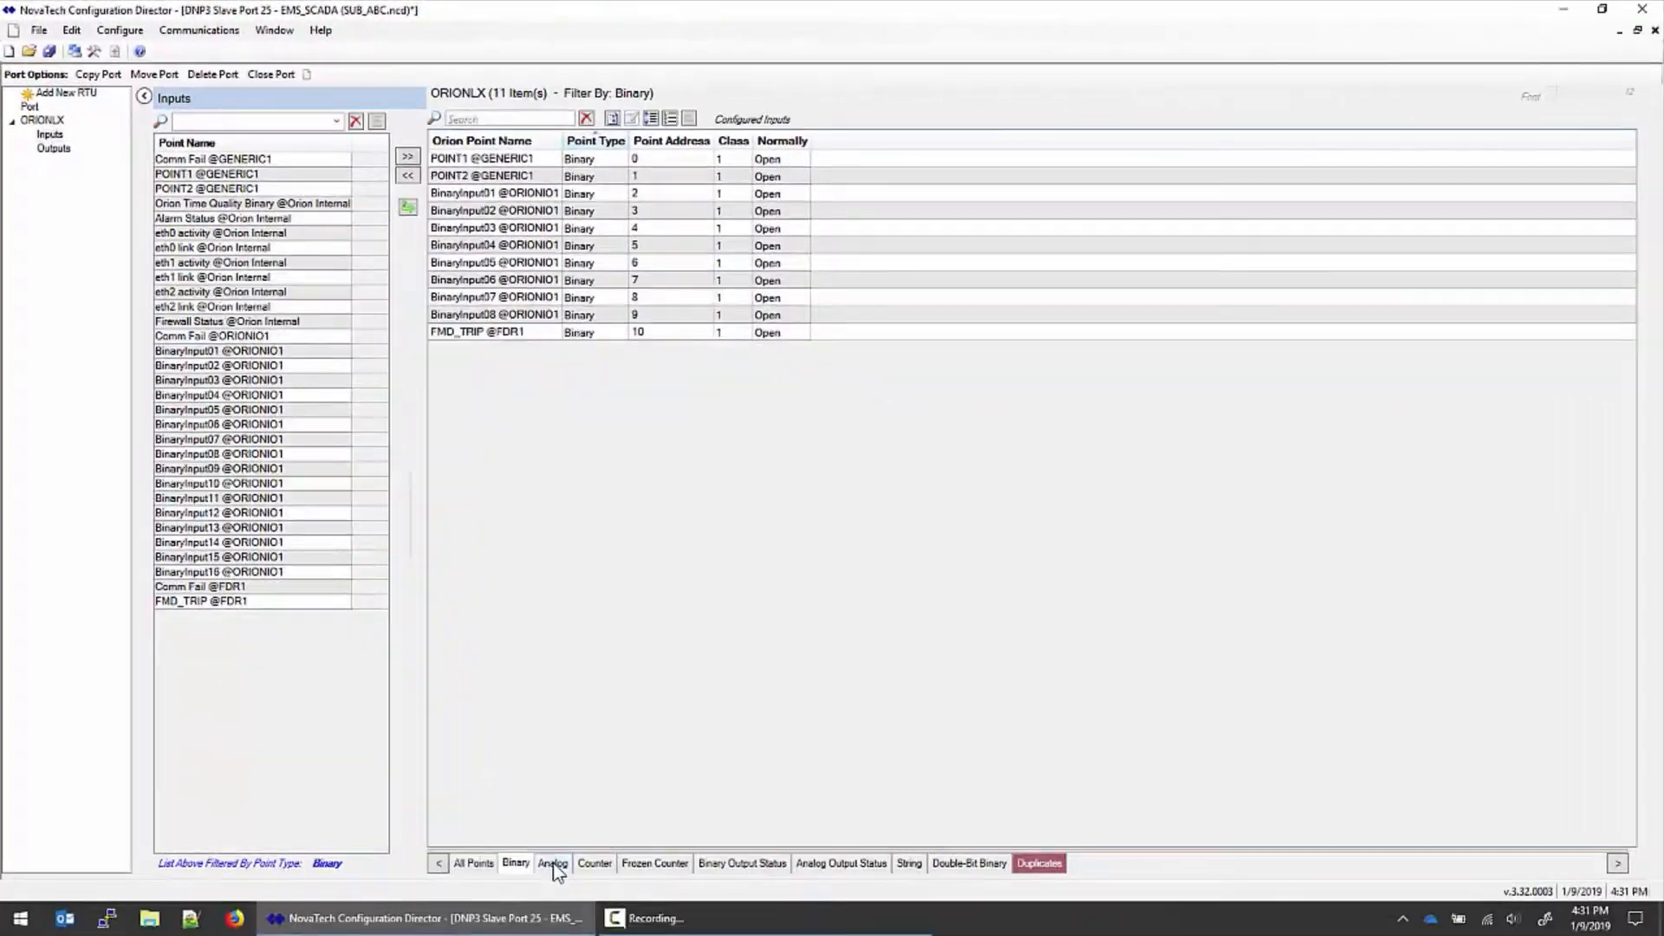
Filter by analog points and add ANALOG1, ANALOG2, AnalogInput01 to AnalogInput04 and all seven FDR1 Meter points to the configured inputs of ORIONLX
click(553, 863)
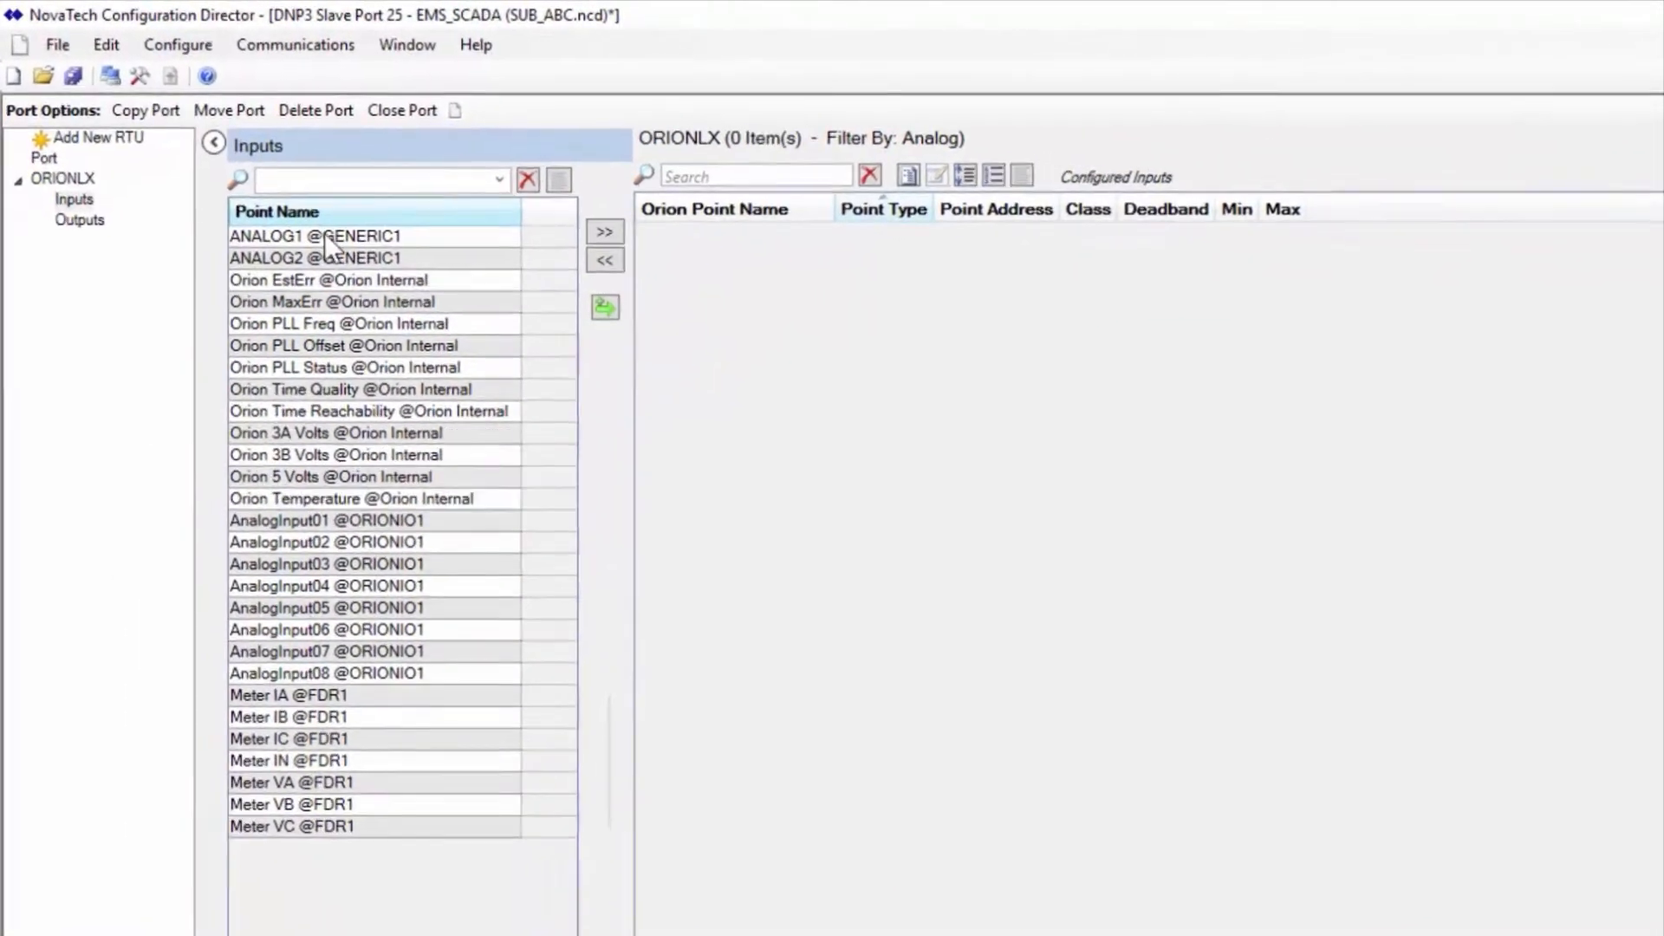
click(326, 242)
shift+click(331, 258)
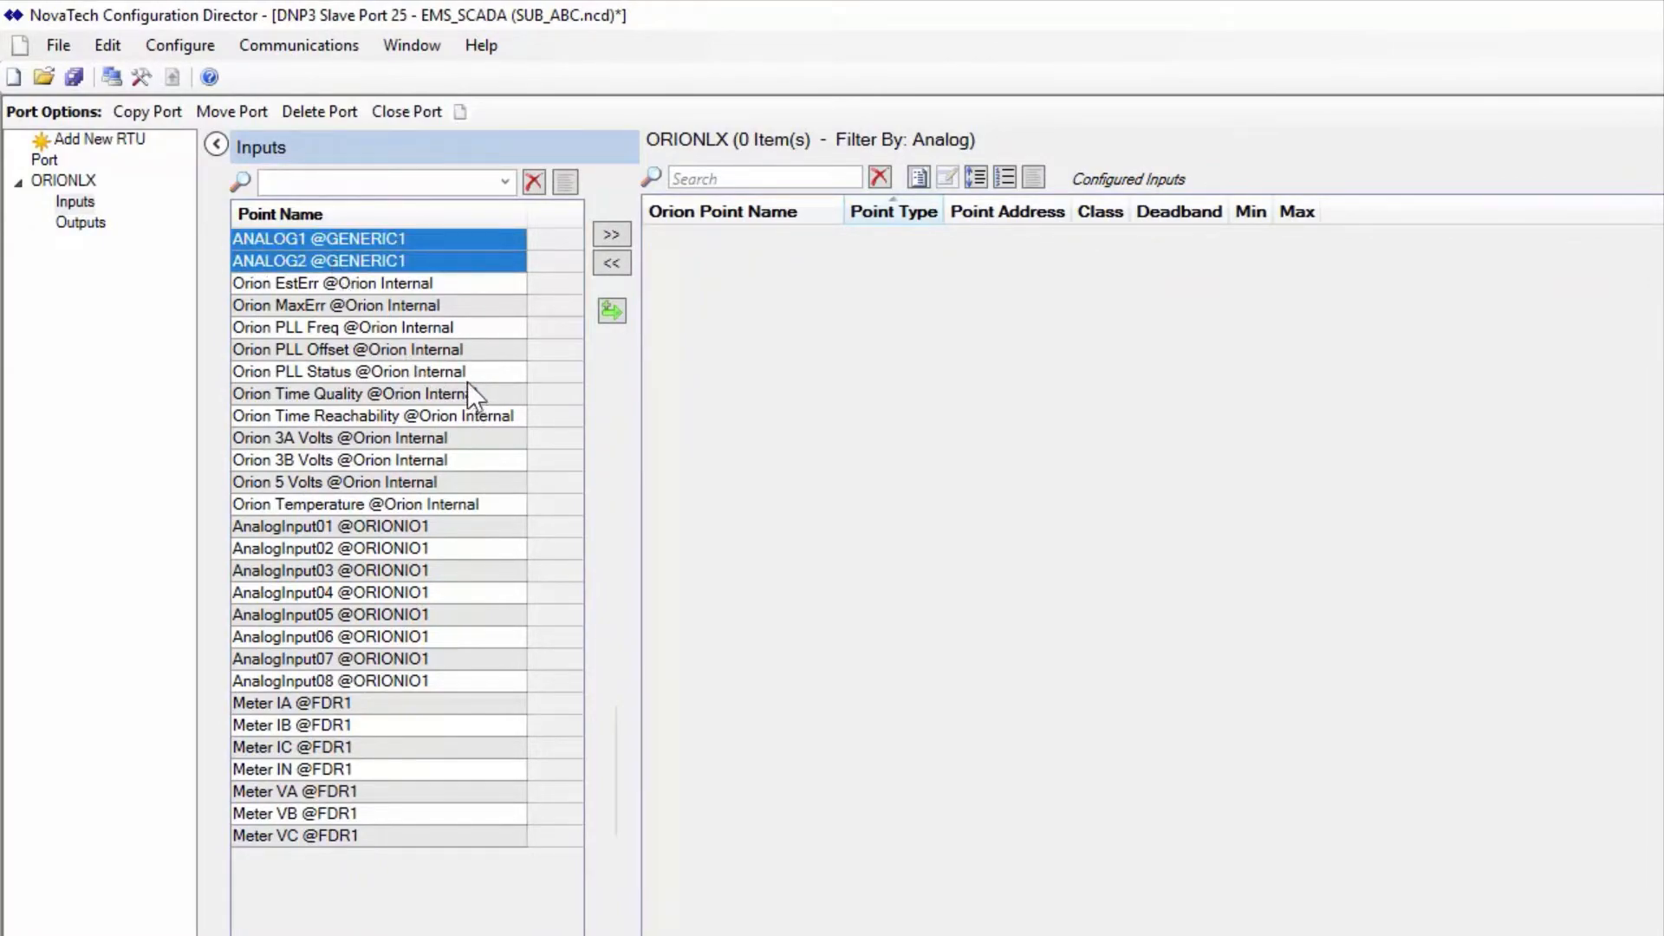
ctrl+click(376, 526)
ctrl+click(376, 548)
ctrl+click(374, 569)
ctrl+click(381, 592)
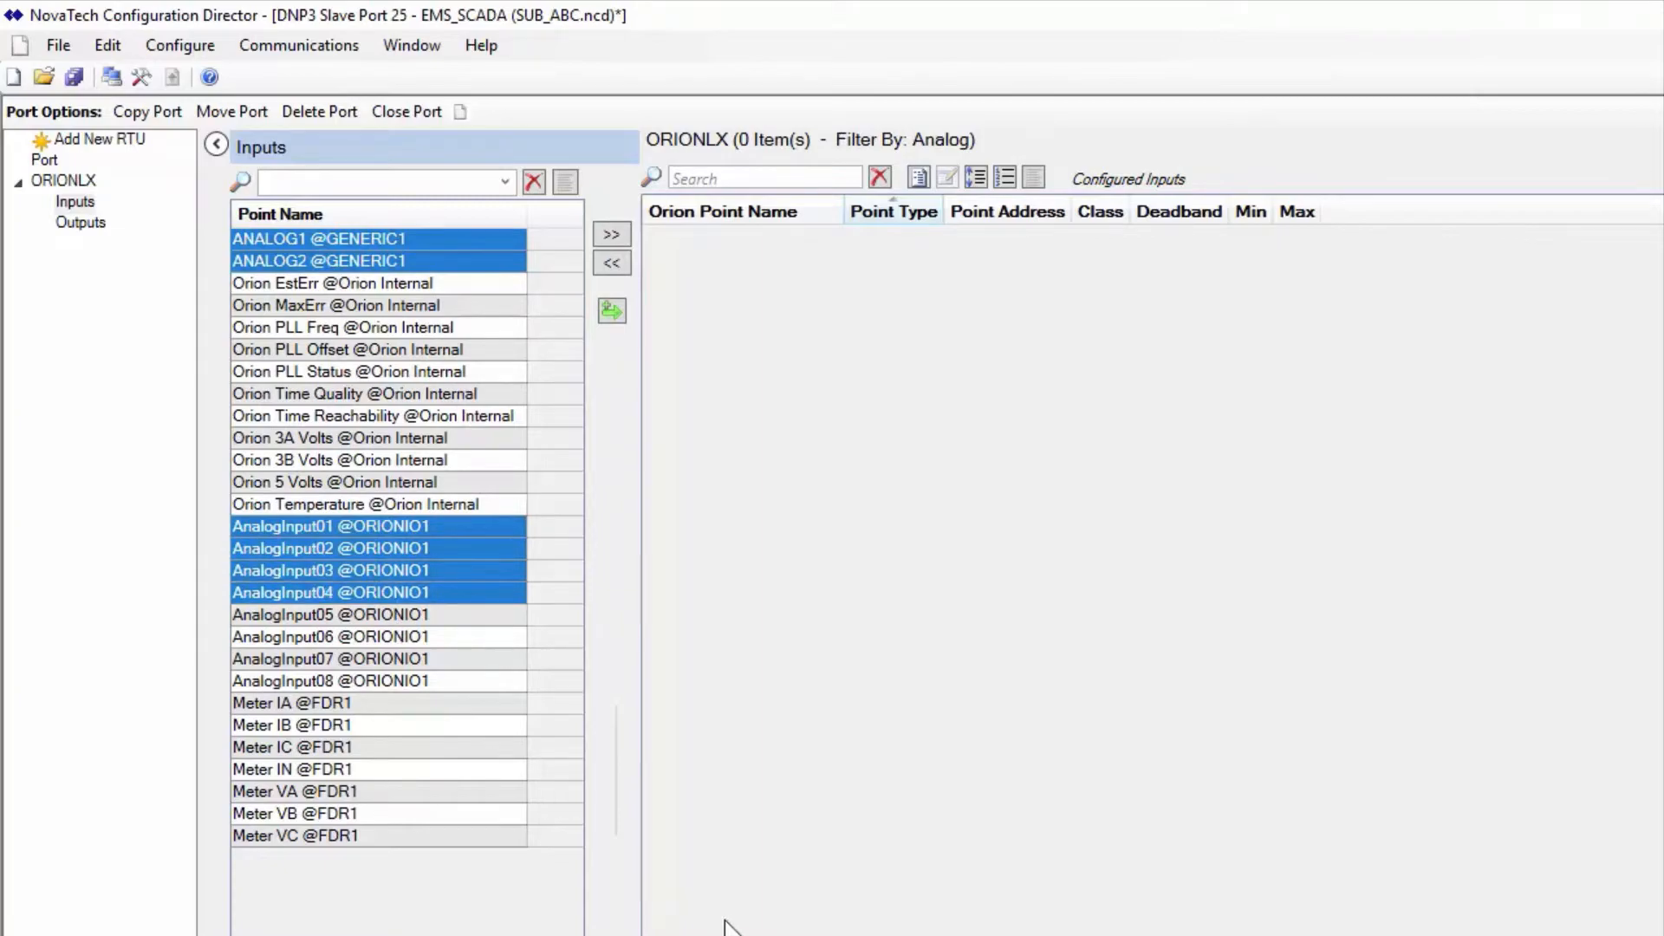
ctrl+click(319, 711)
ctrl+click(317, 727)
ctrl+click(319, 745)
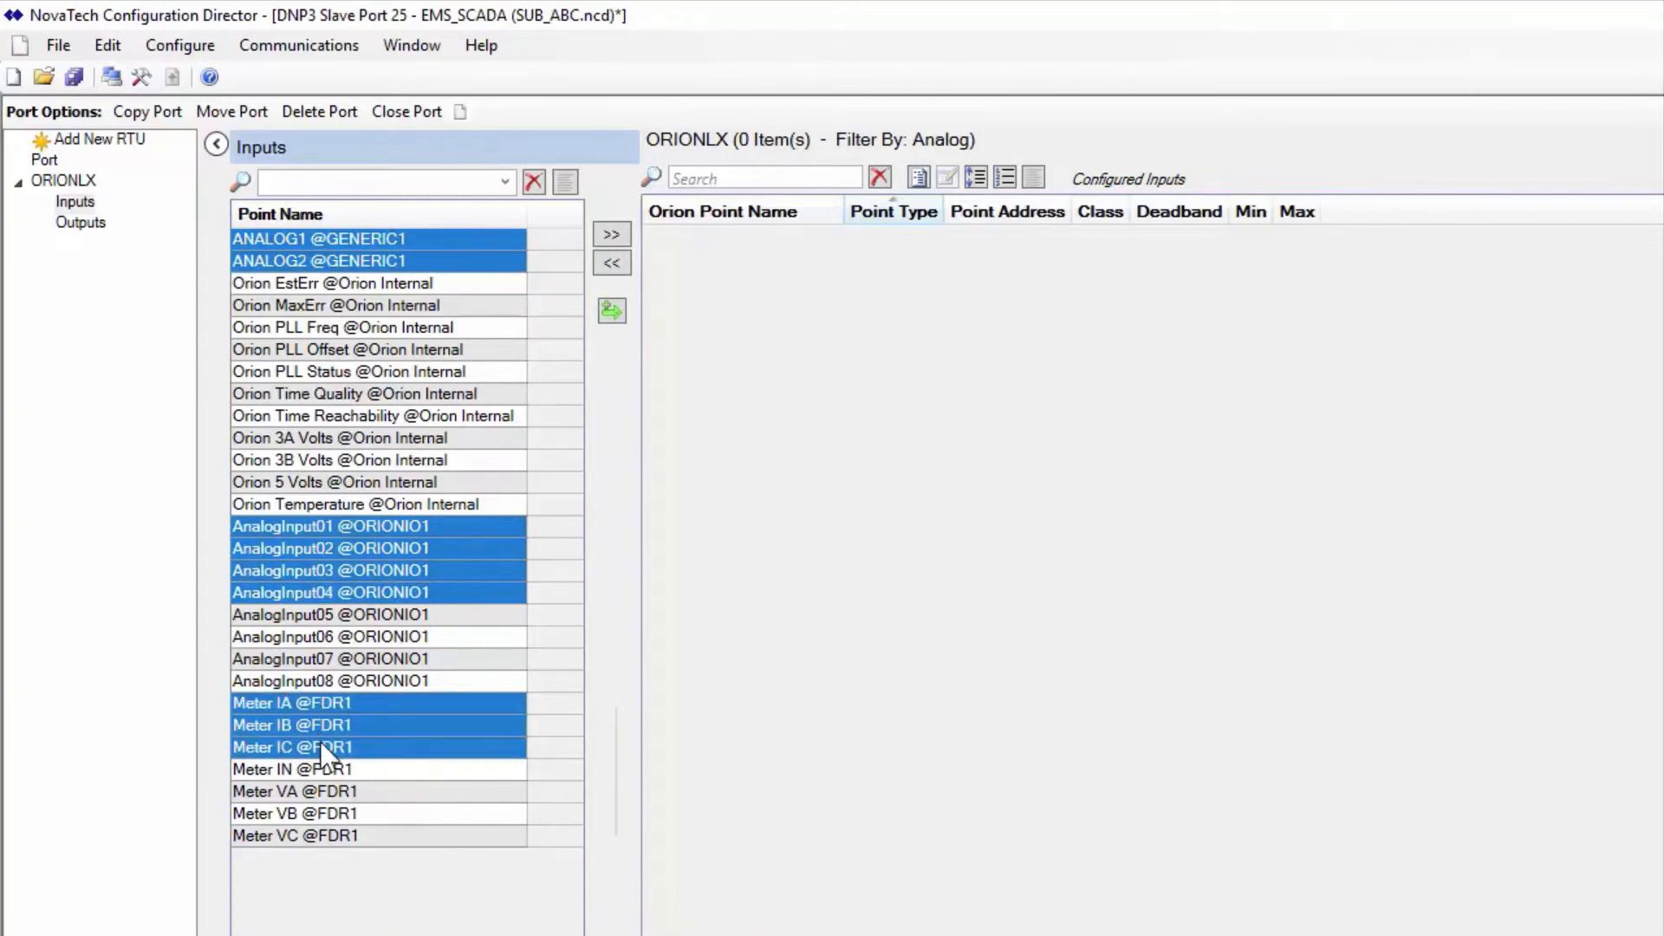
ctrl+click(320, 769)
ctrl+click(322, 791)
ctrl+click(325, 815)
ctrl+click(329, 835)
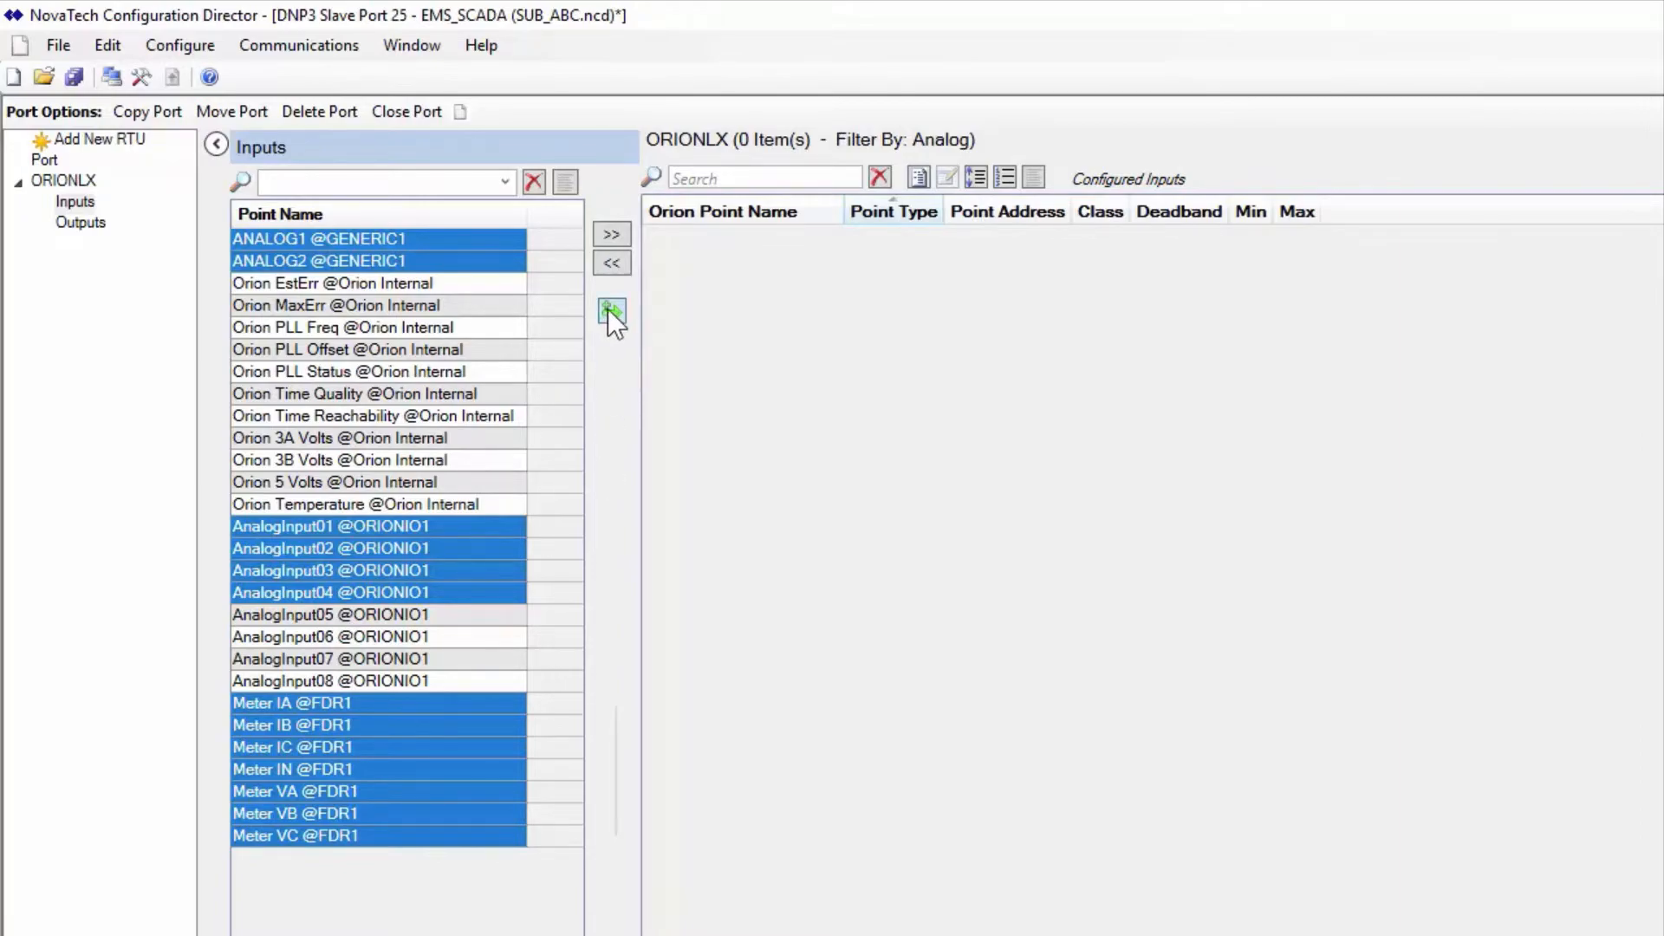
click(611, 237)
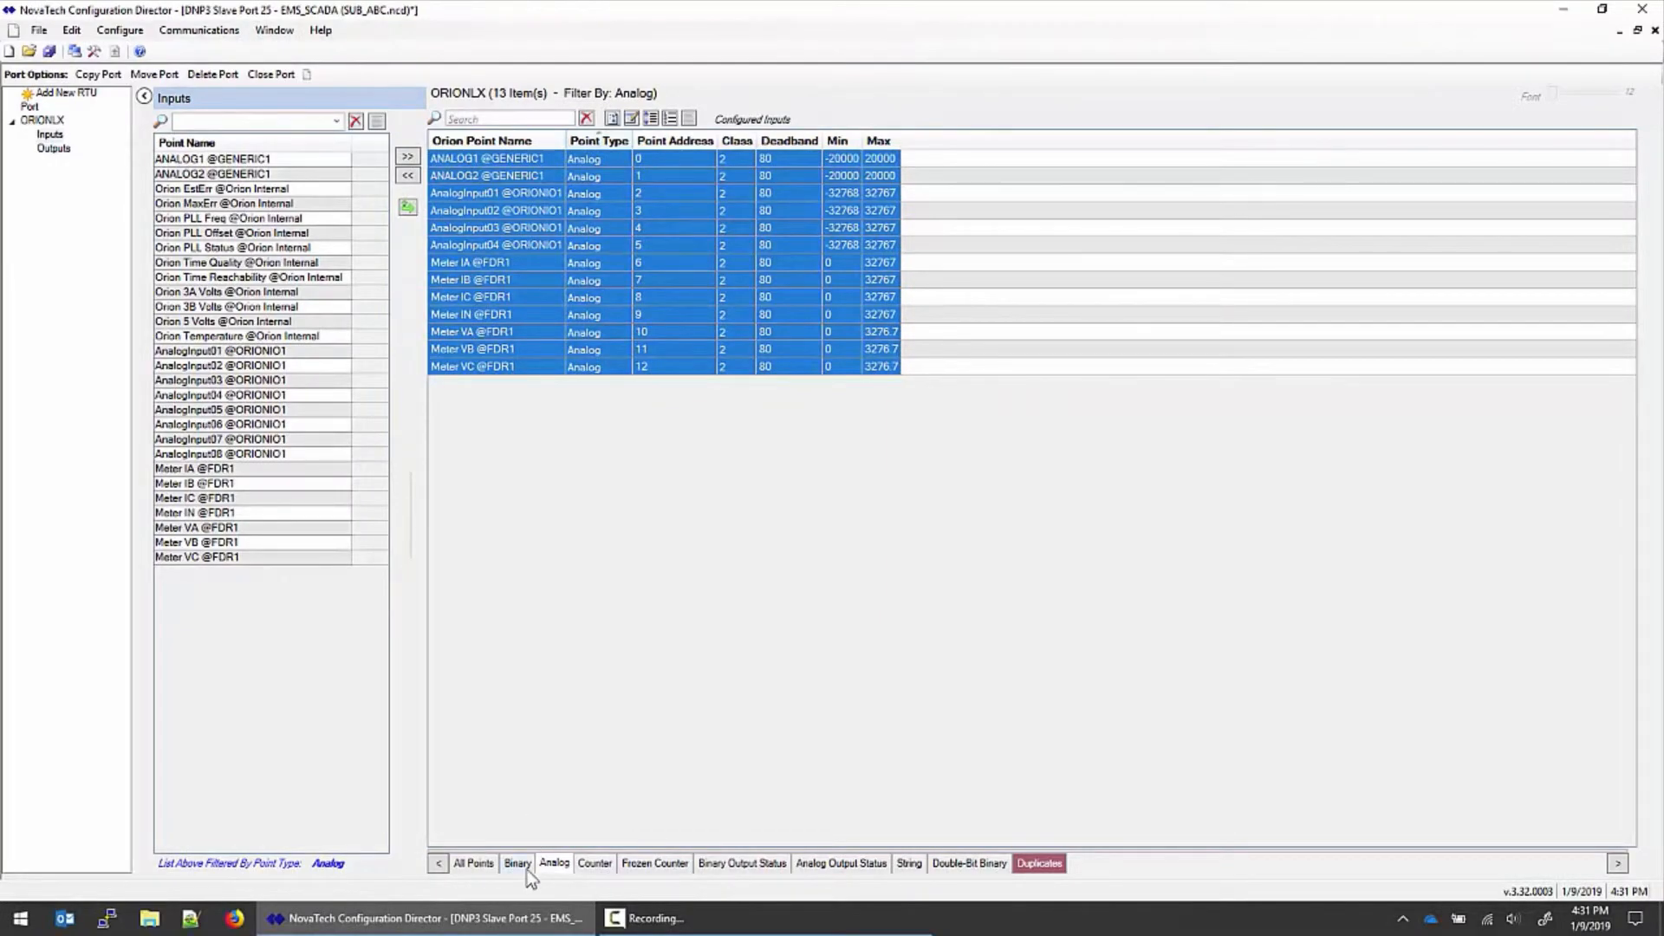
Set the Normally state of the binary inputs POINT1, POINT2 and BinaryInput01 to Closed
click(518, 863)
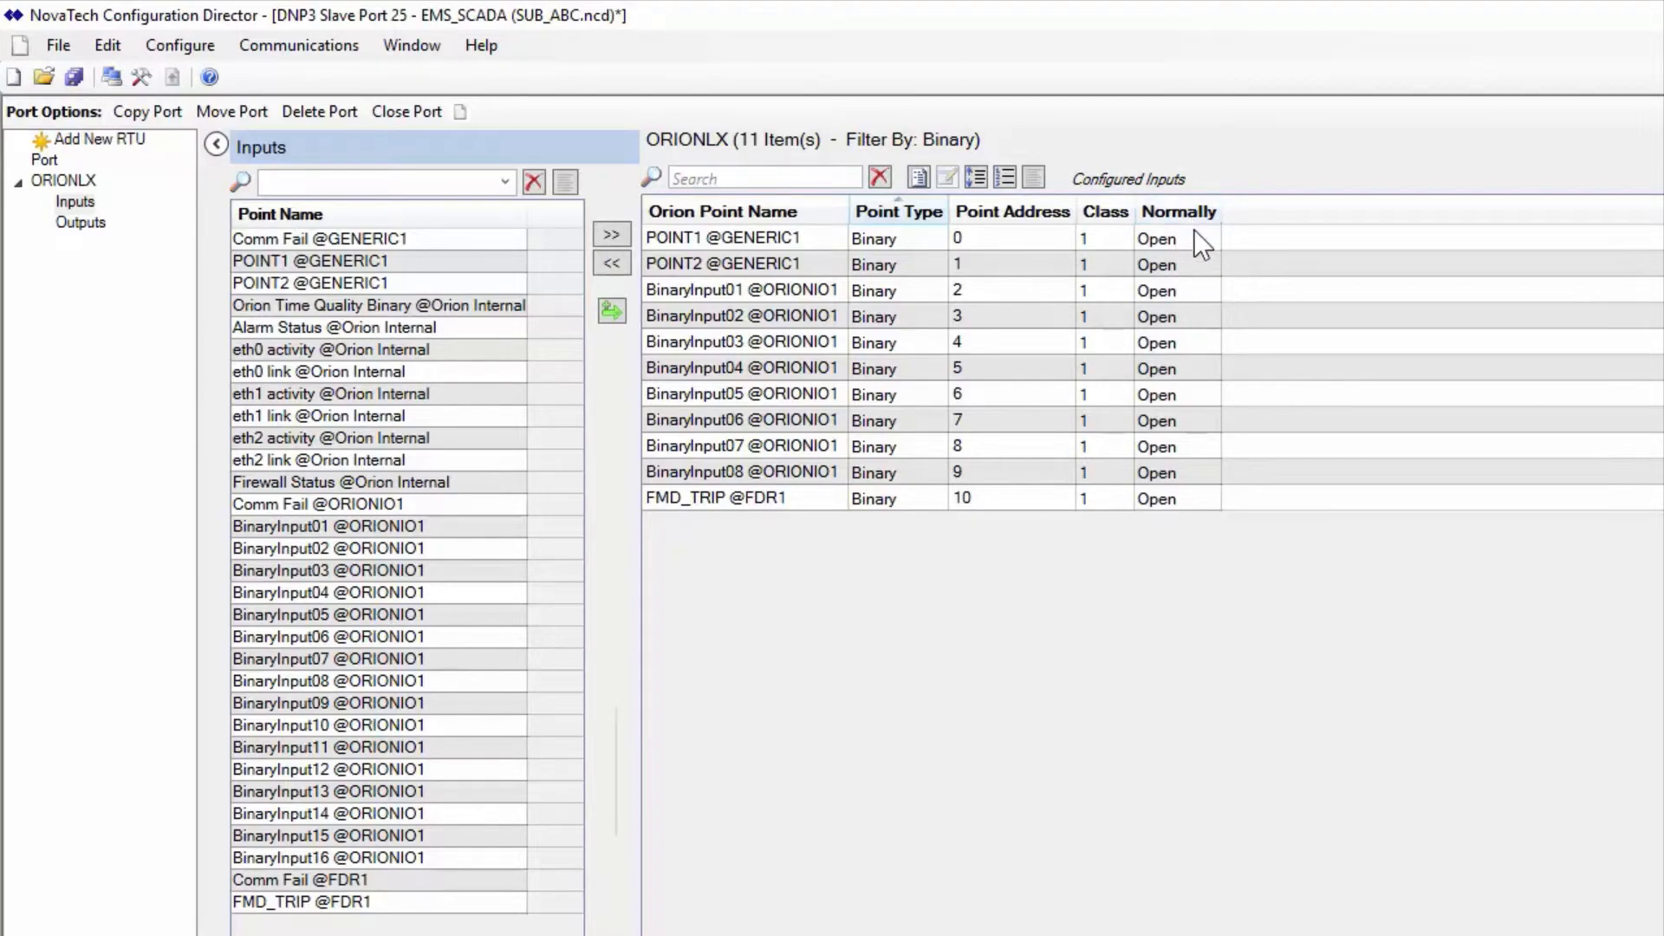
click(1195, 234)
click(1176, 291)
click(1177, 268)
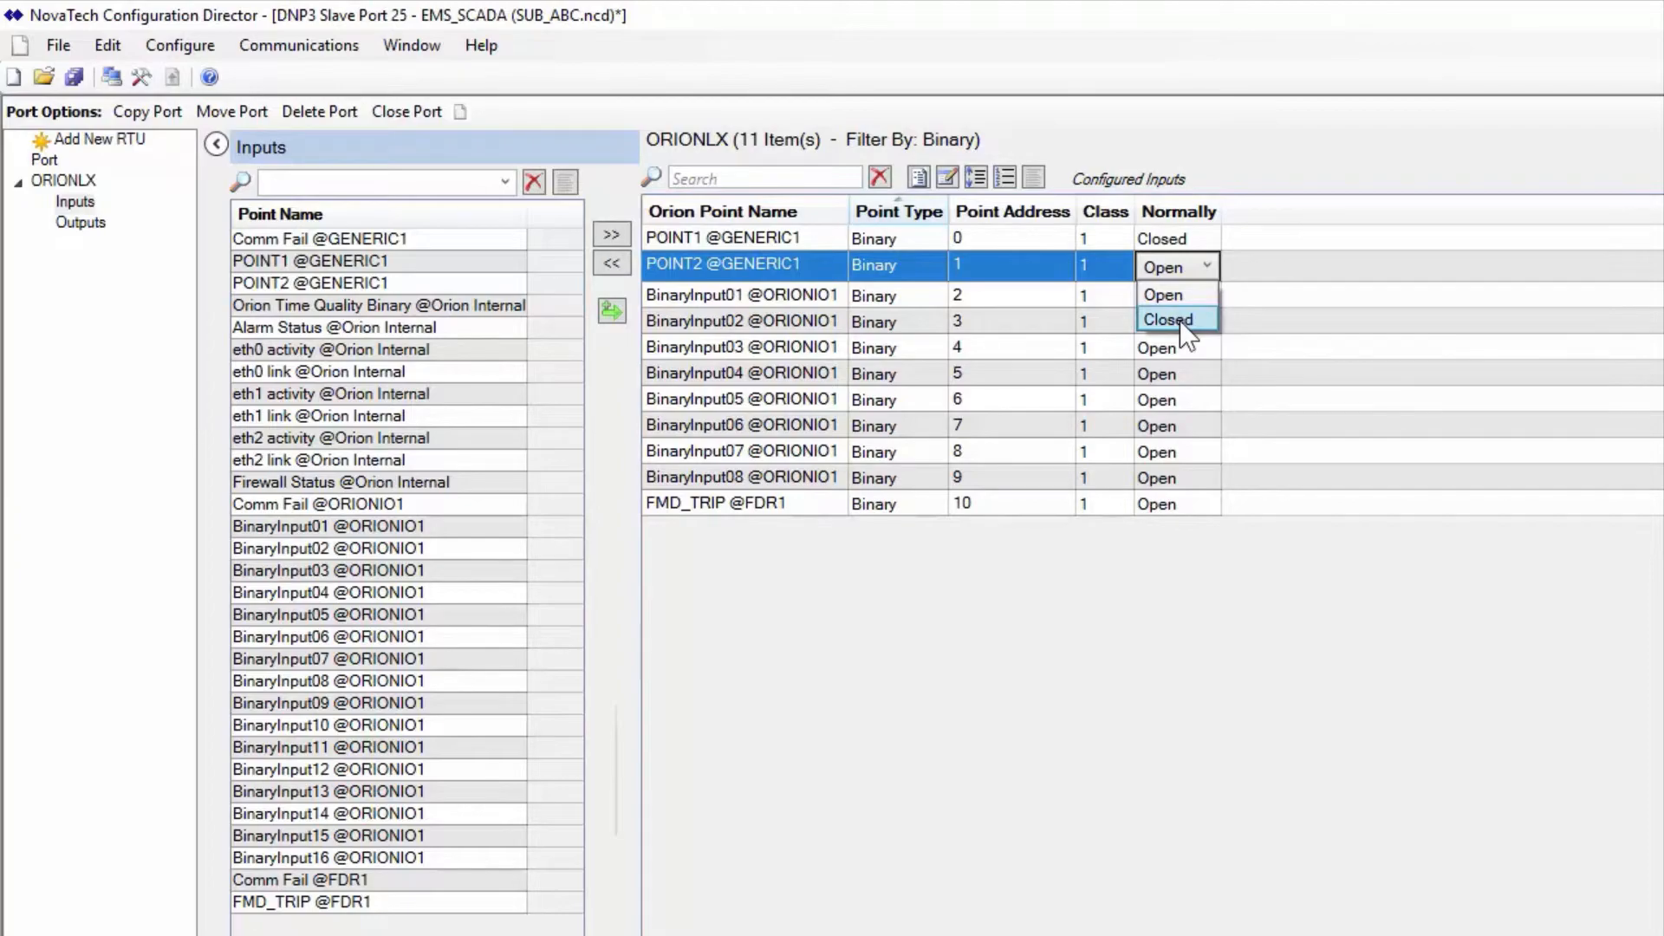
click(1178, 320)
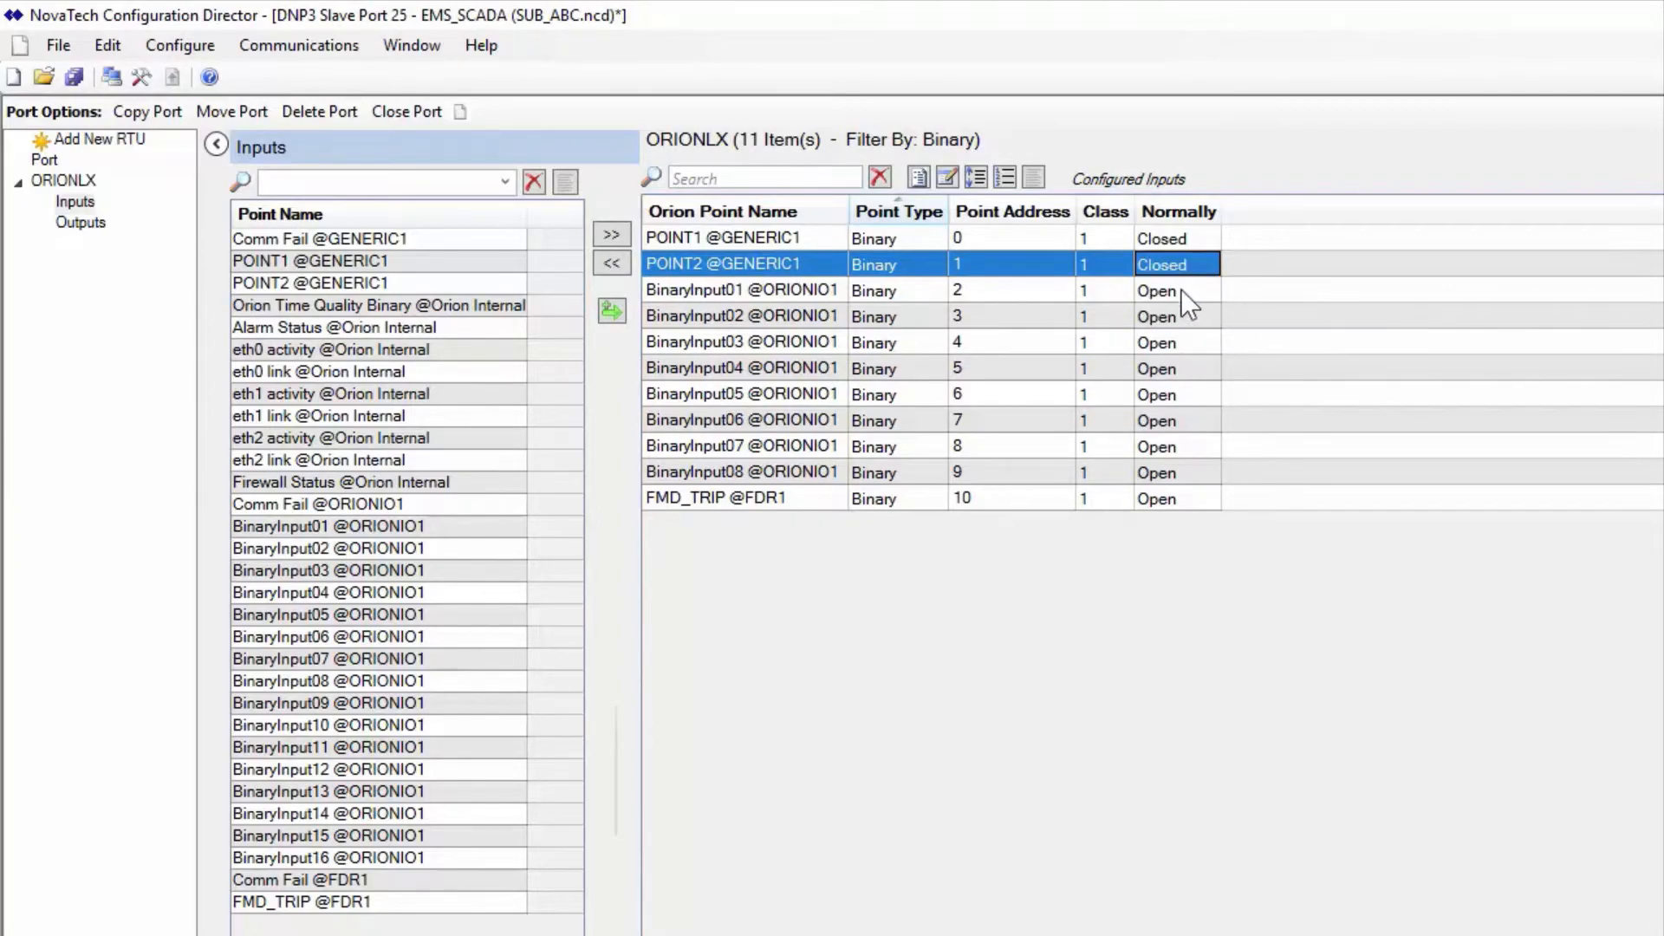
click(1179, 294)
click(1183, 345)
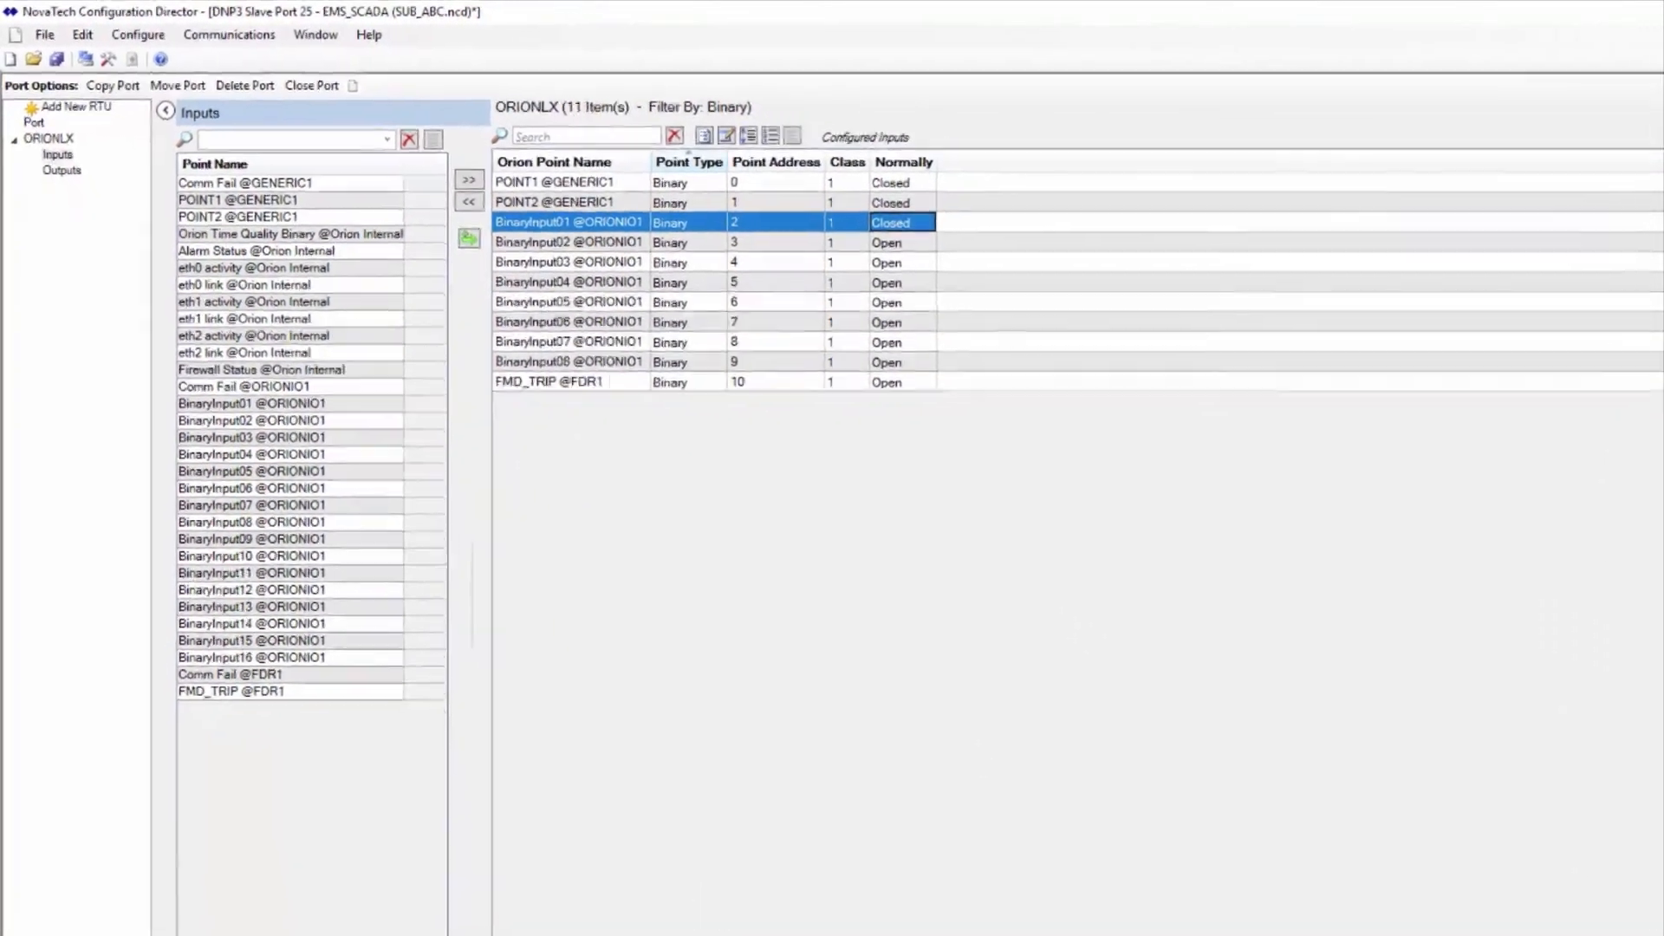
Edit the common attributes of the analog inputs ANALOG1 through AnalogInput04, setting the Deadband to 5
click(555, 864)
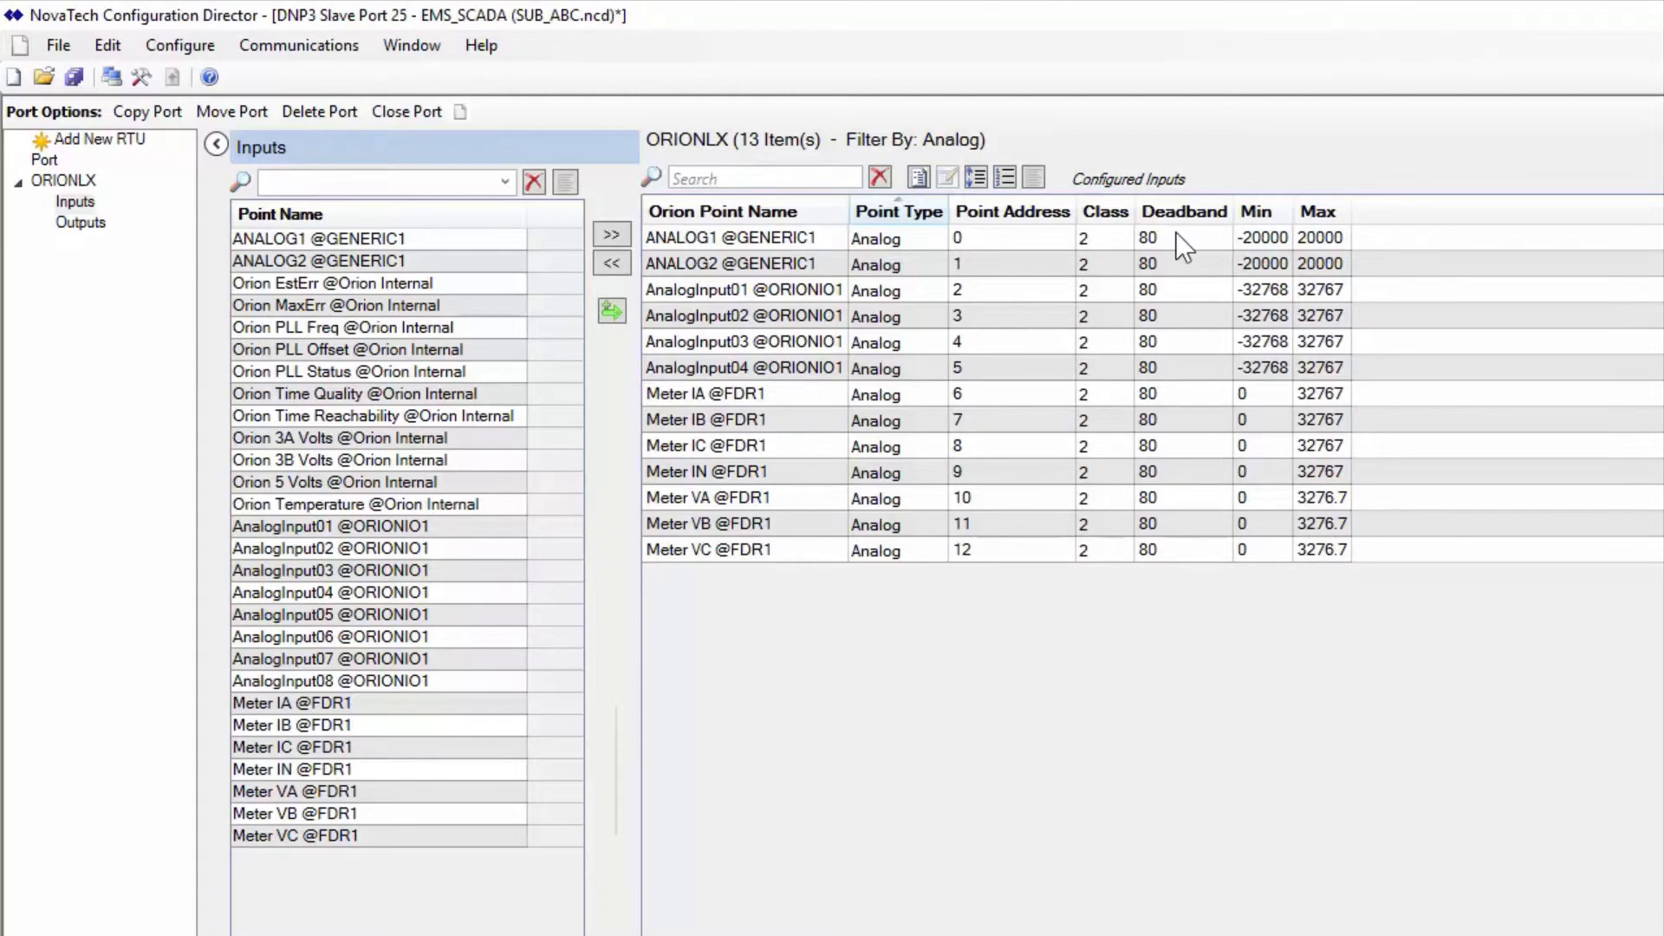
click(1175, 232)
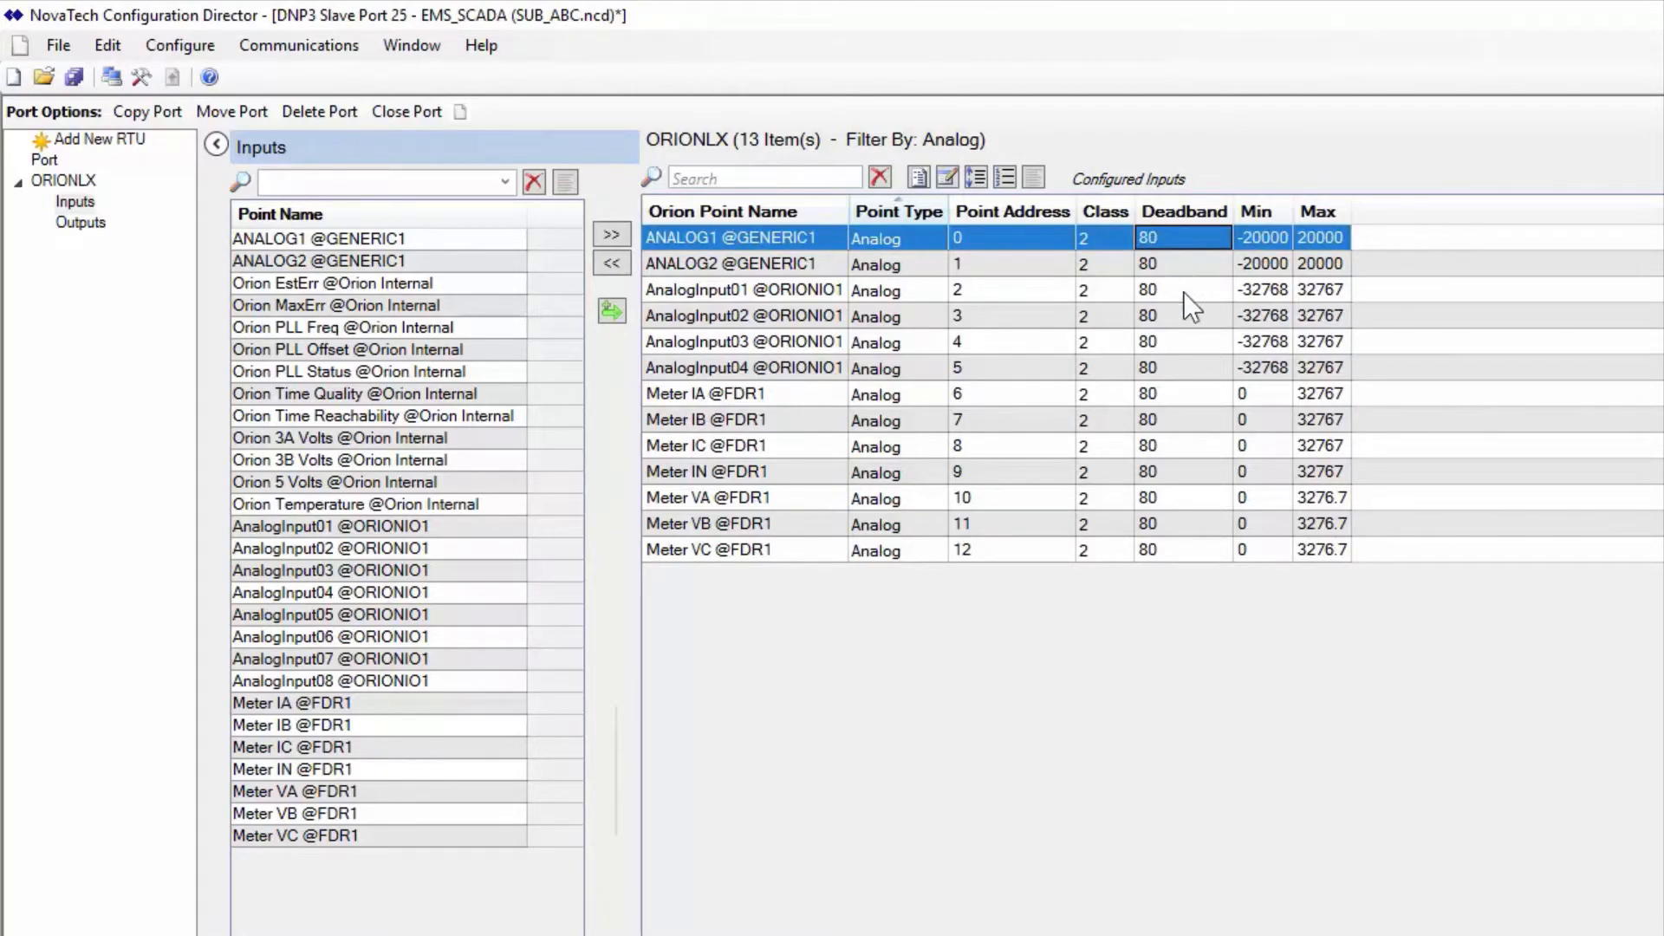
shift+click(1175, 372)
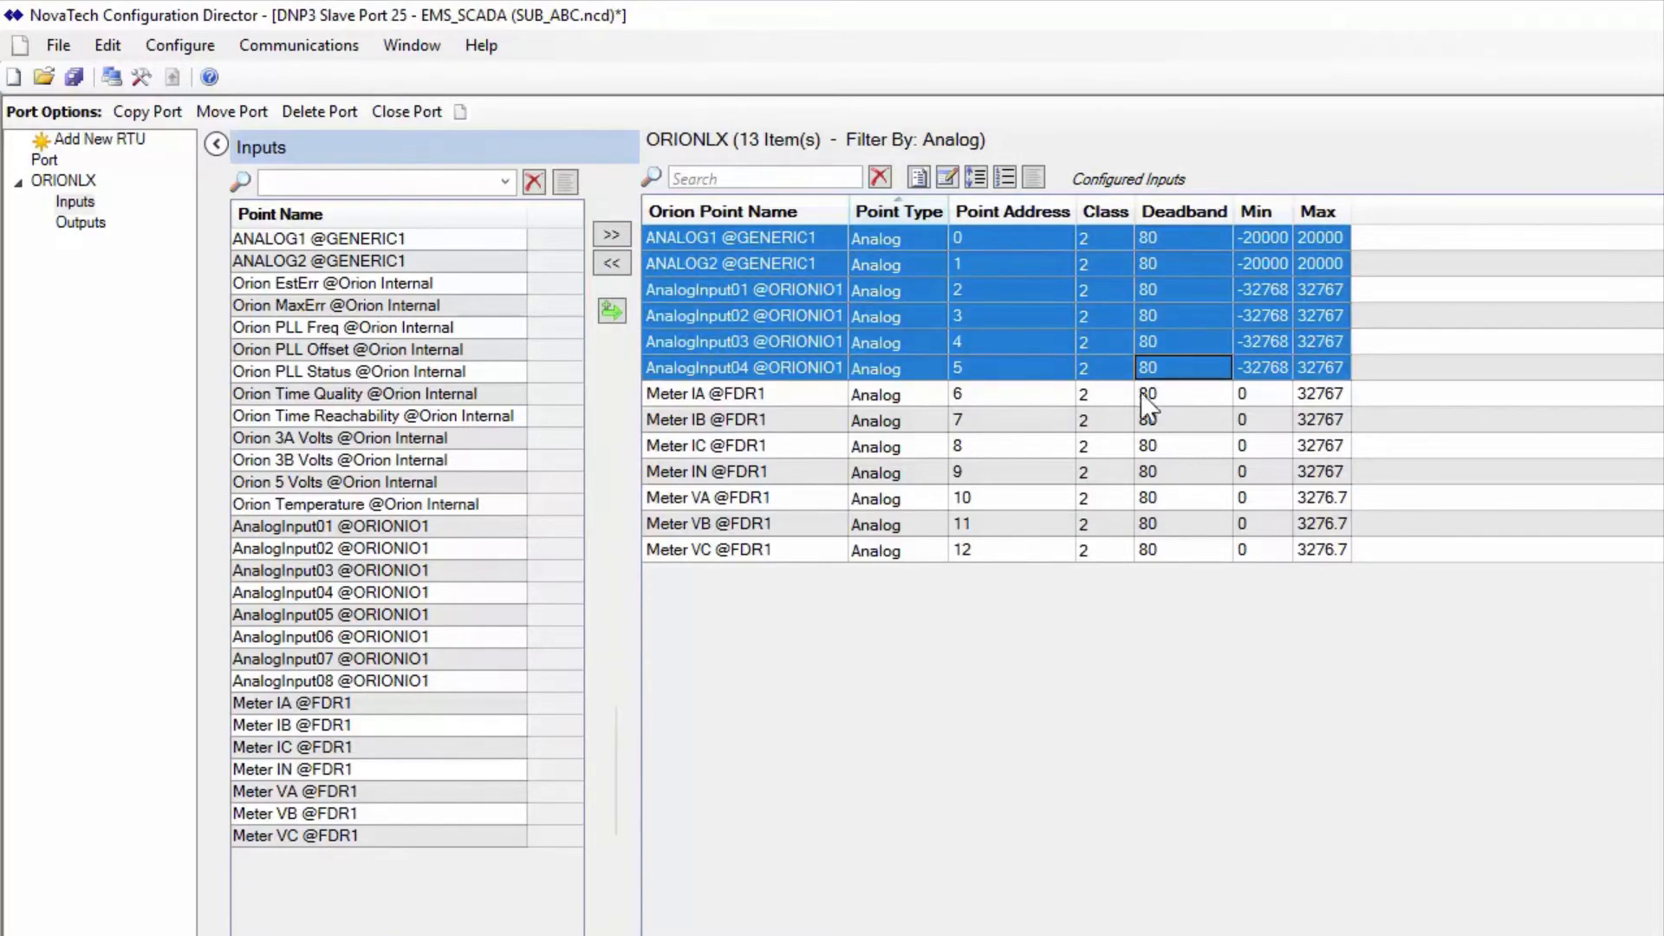
click(948, 178)
click(428, 336)
key(BackSpace)
key(BackSpace)
text(5)
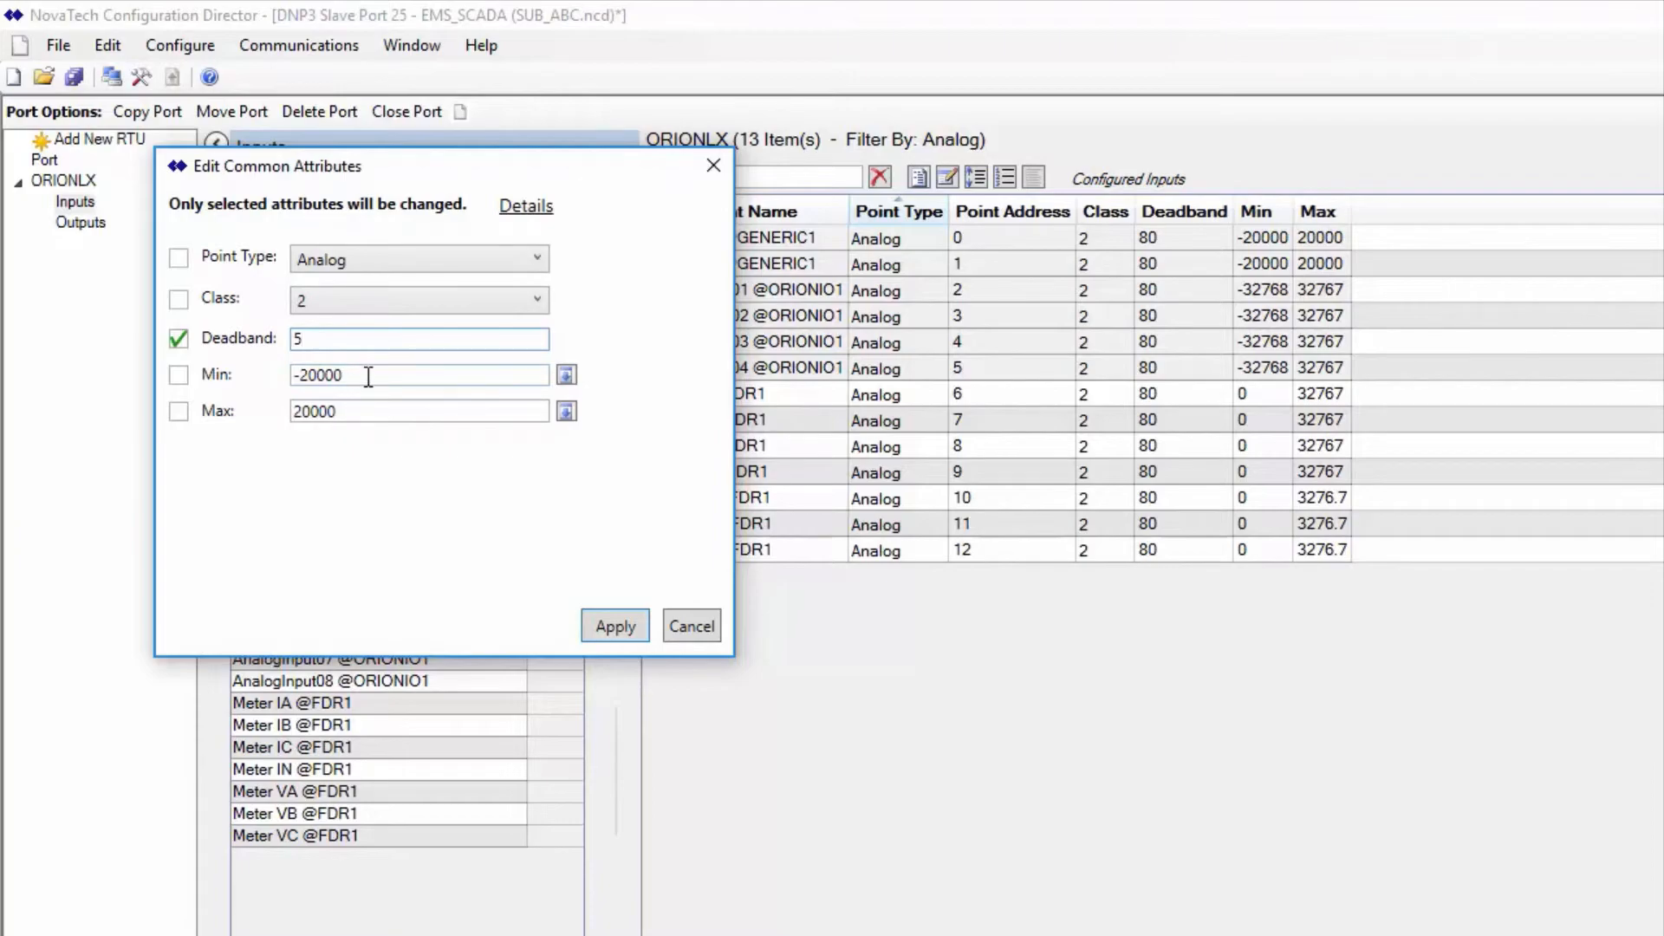
Set Min to the 16 bit signed minimum and Max to the 16 bit signed maximum in the common attributes
drag(373, 374, 201, 381)
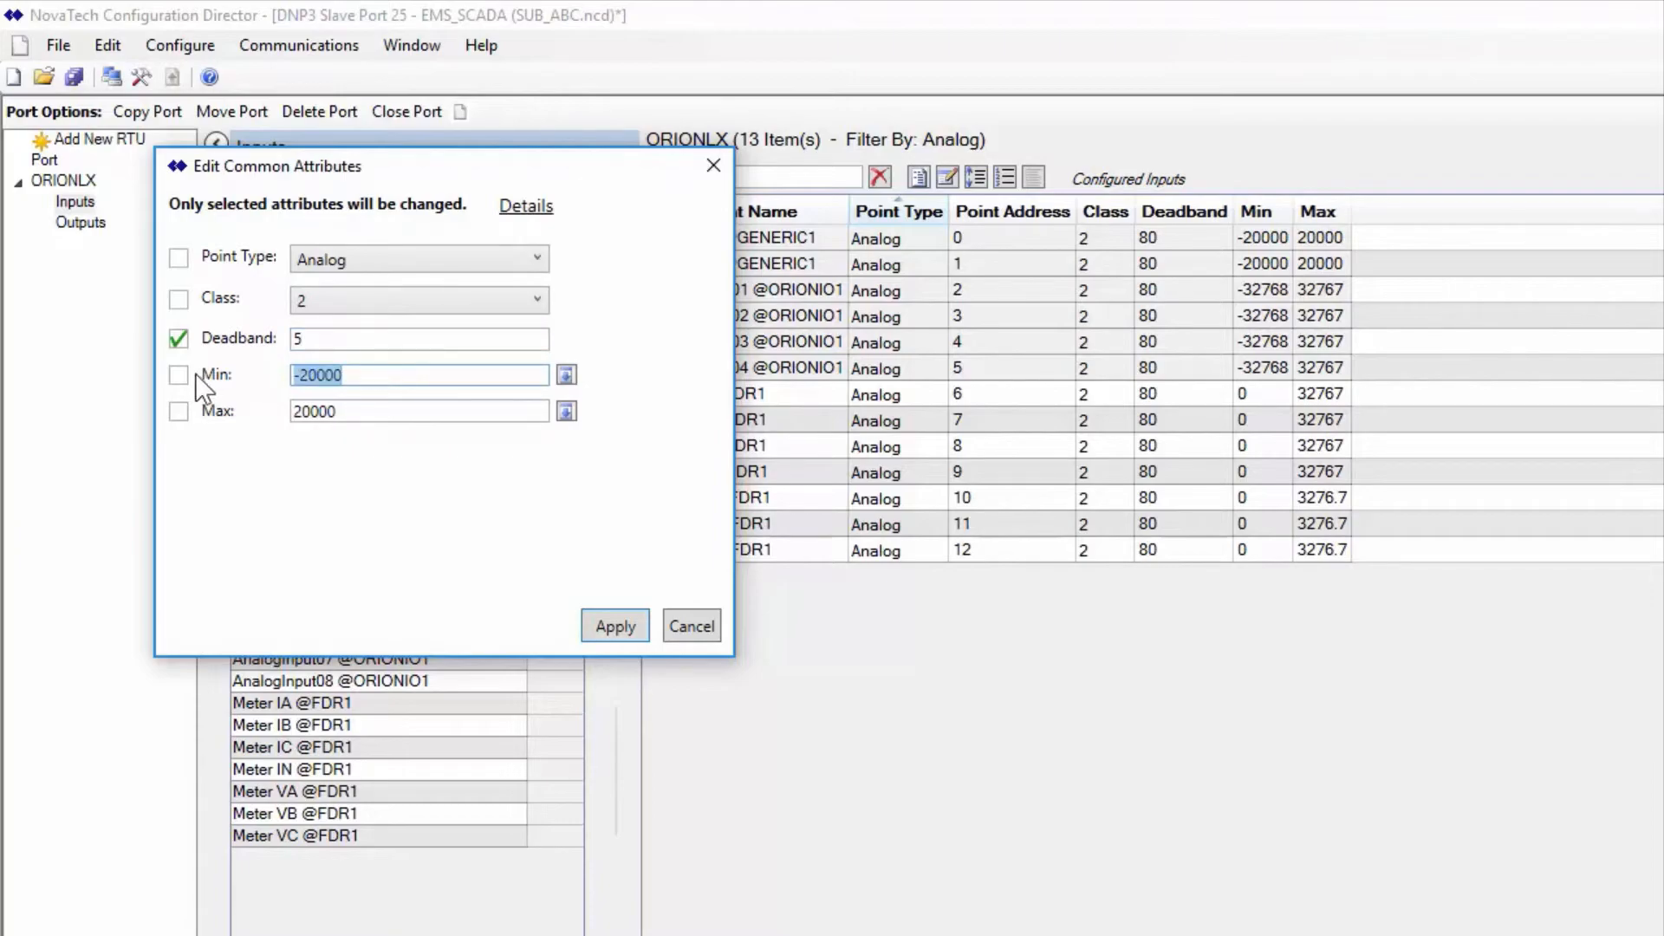
click(567, 376)
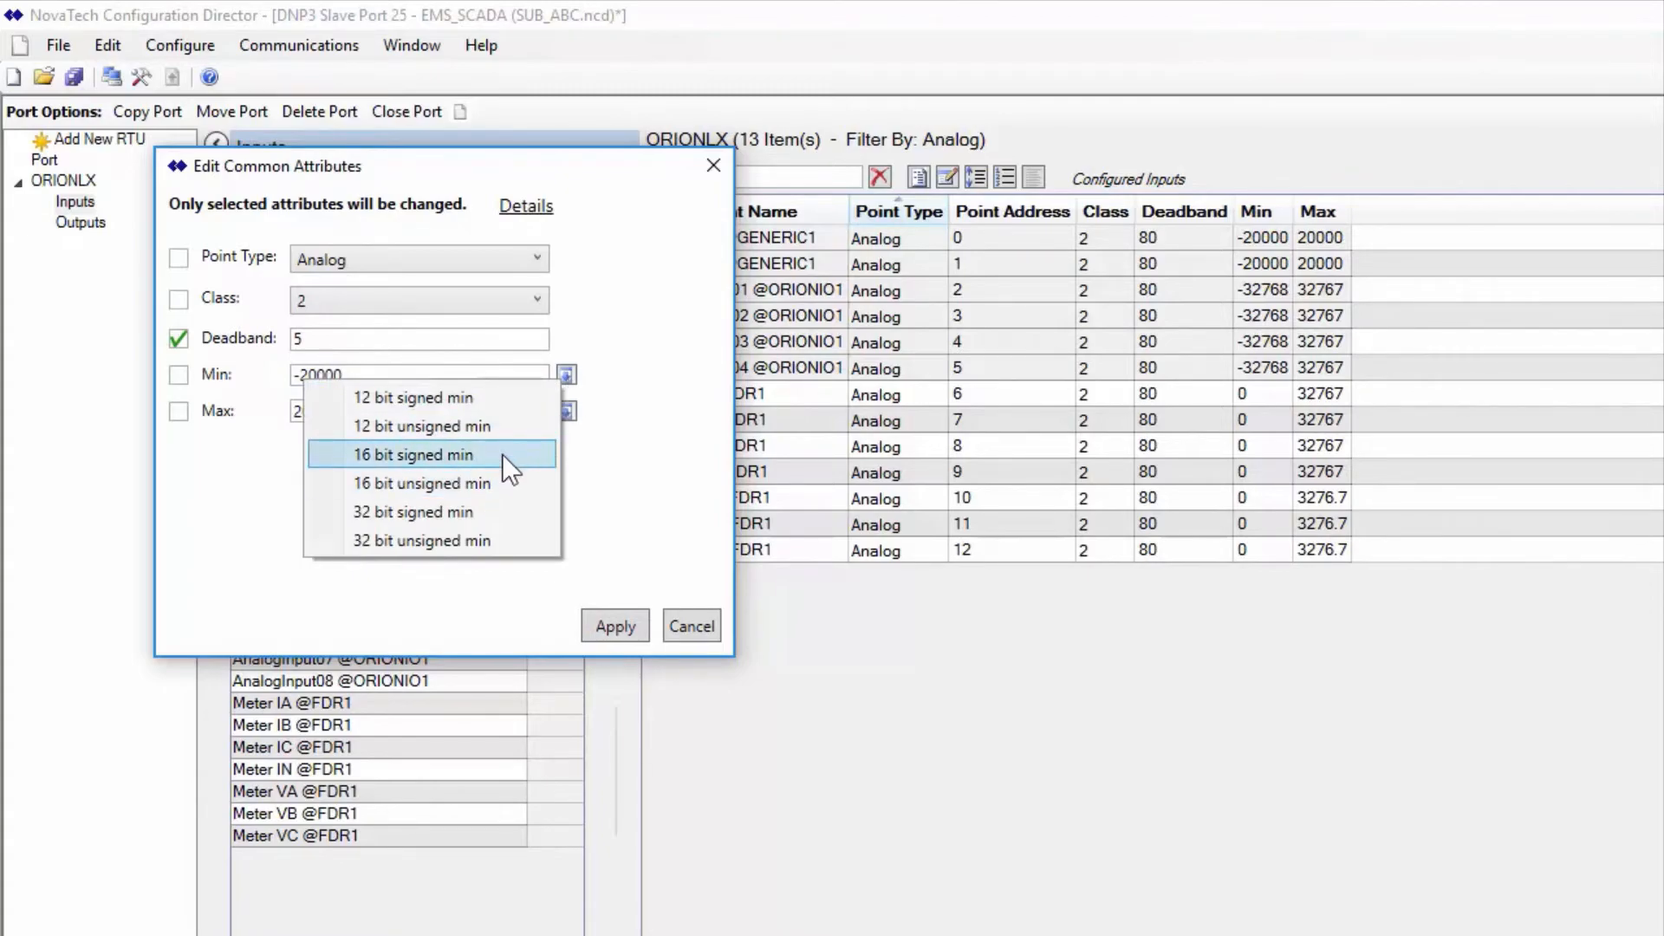
click(502, 454)
click(565, 412)
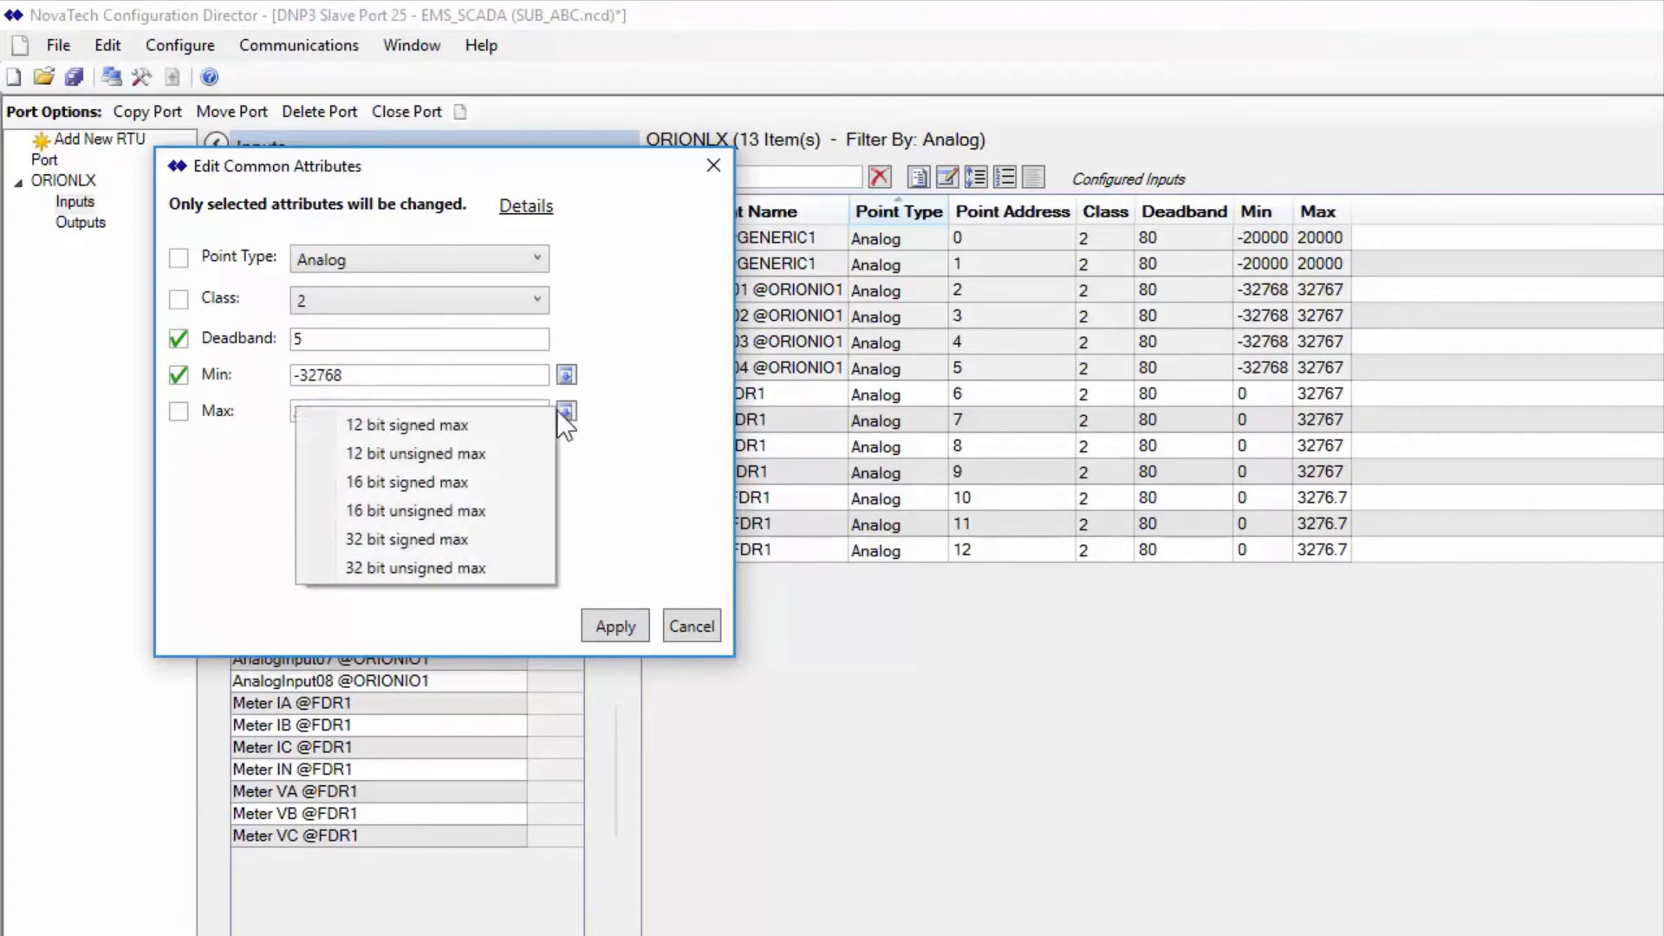
click(508, 475)
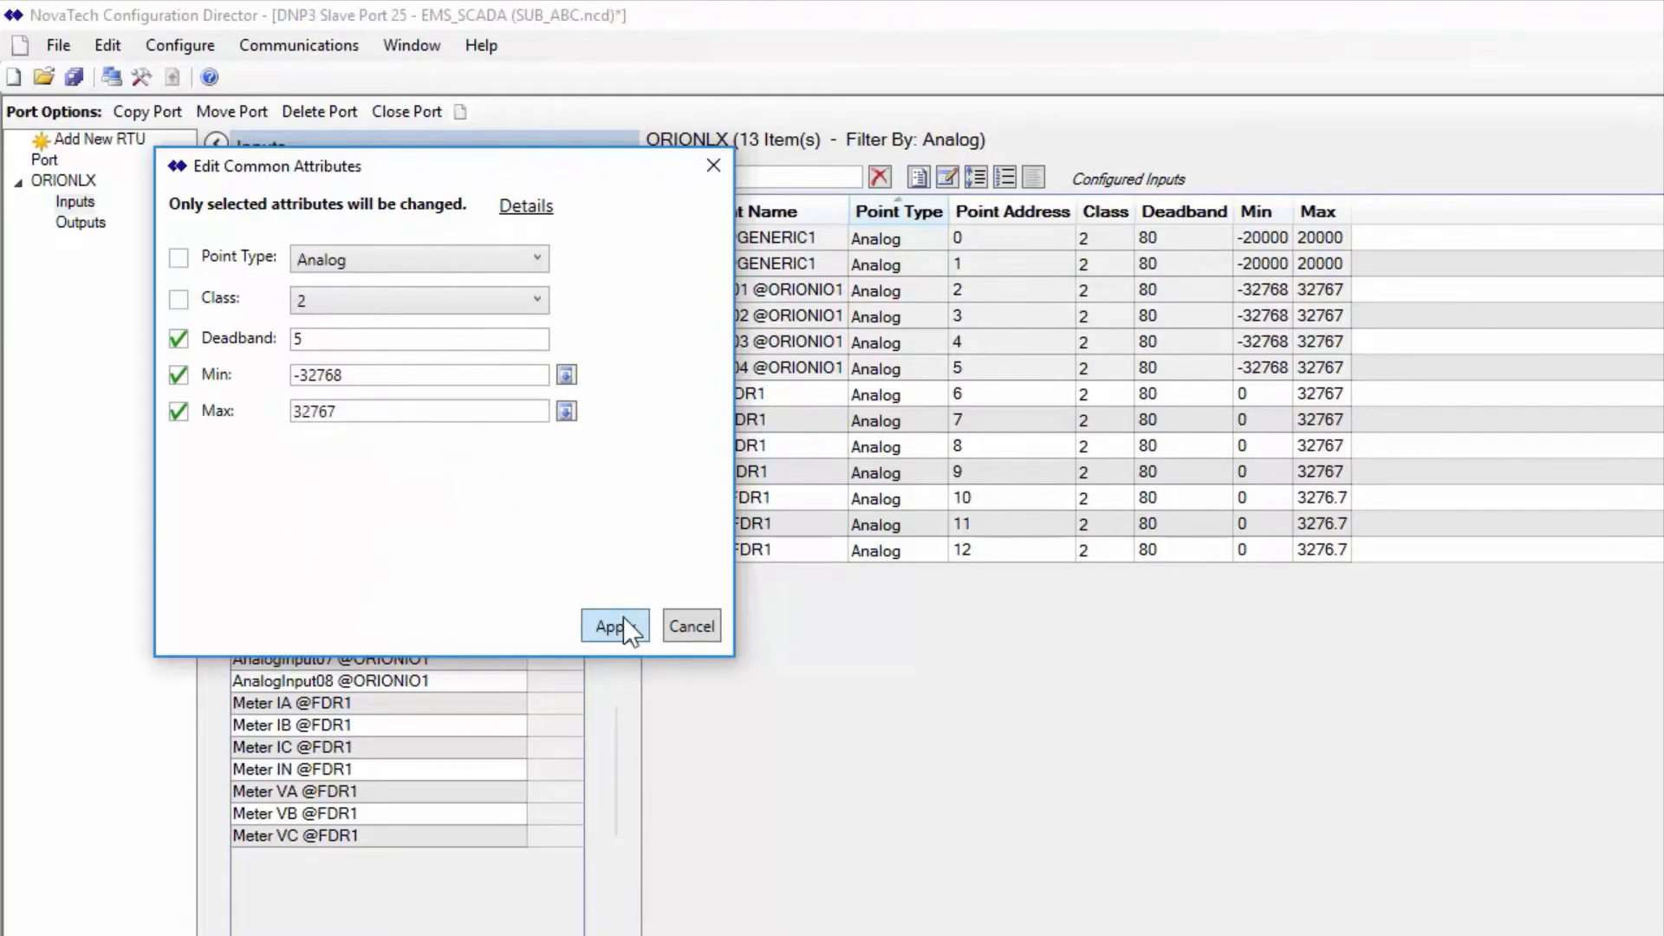
Try Min -3276.8 and Max 3276.7 as scaled limits, and remove the decimal points again
click(336, 377)
text(.)
click(333, 404)
text(.)
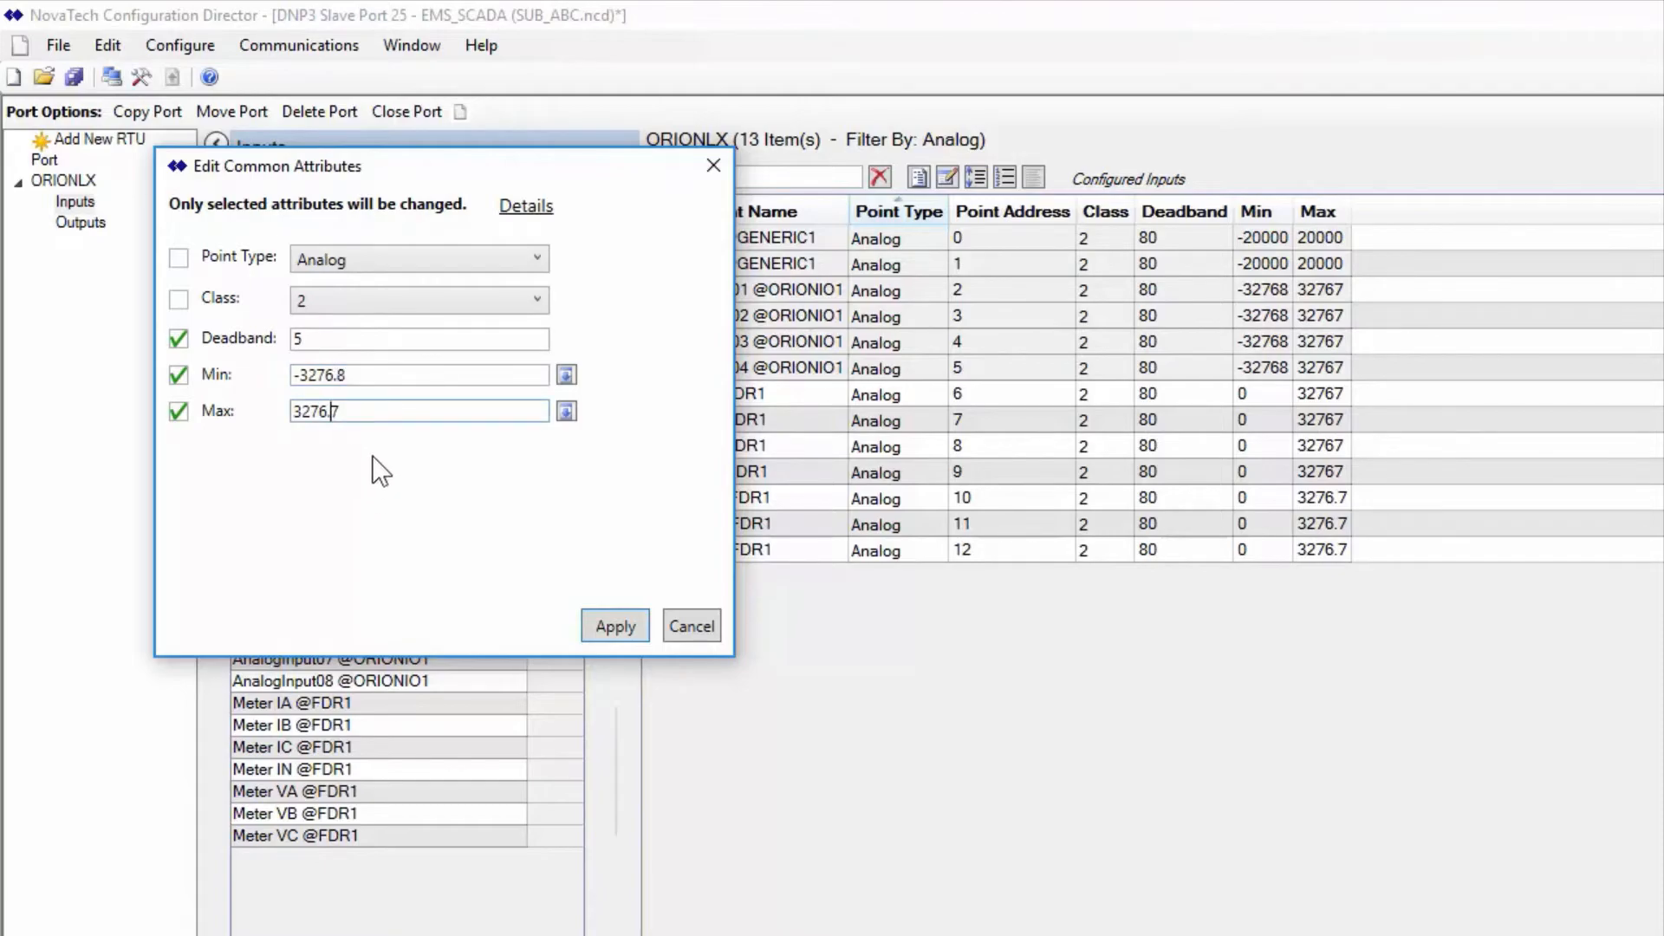
key(BackSpace)
click(338, 379)
key(BackSpace)
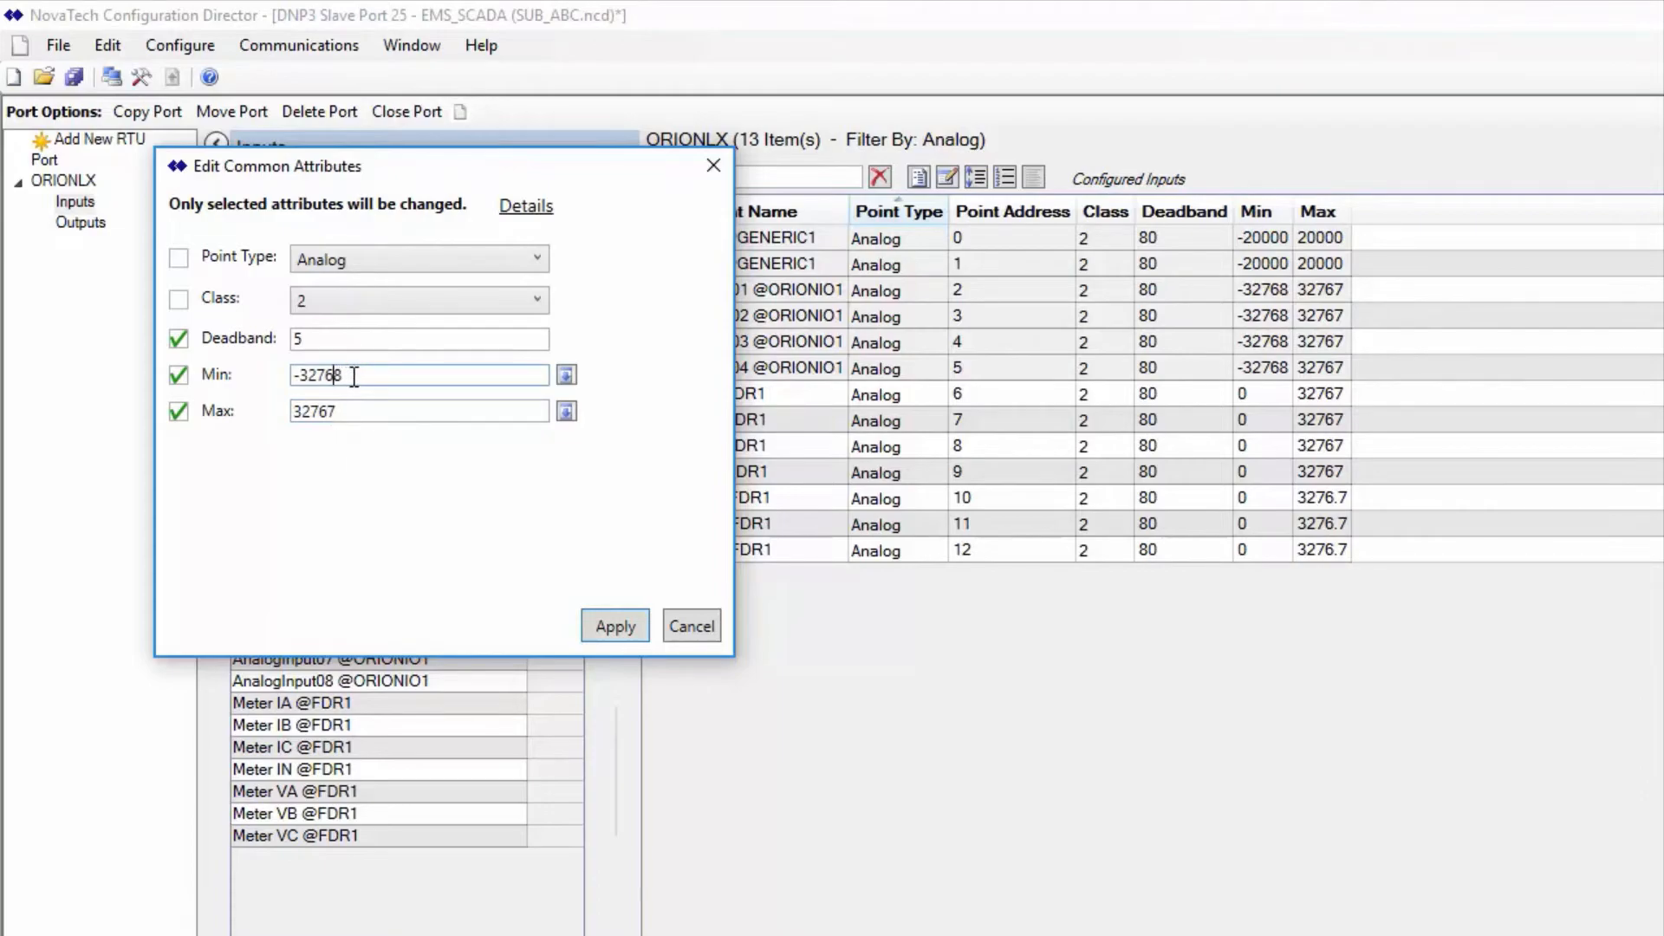
Set Min to -3276.8 and Max to 3276.7, and apply the common attributes to the selected analog inputs
click(355, 377)
text(0)
click(366, 404)
text(0)
key(BackSpace)
text(.)
click(336, 376)
text(.)
click(367, 376)
key(BackSpace)
click(600, 616)
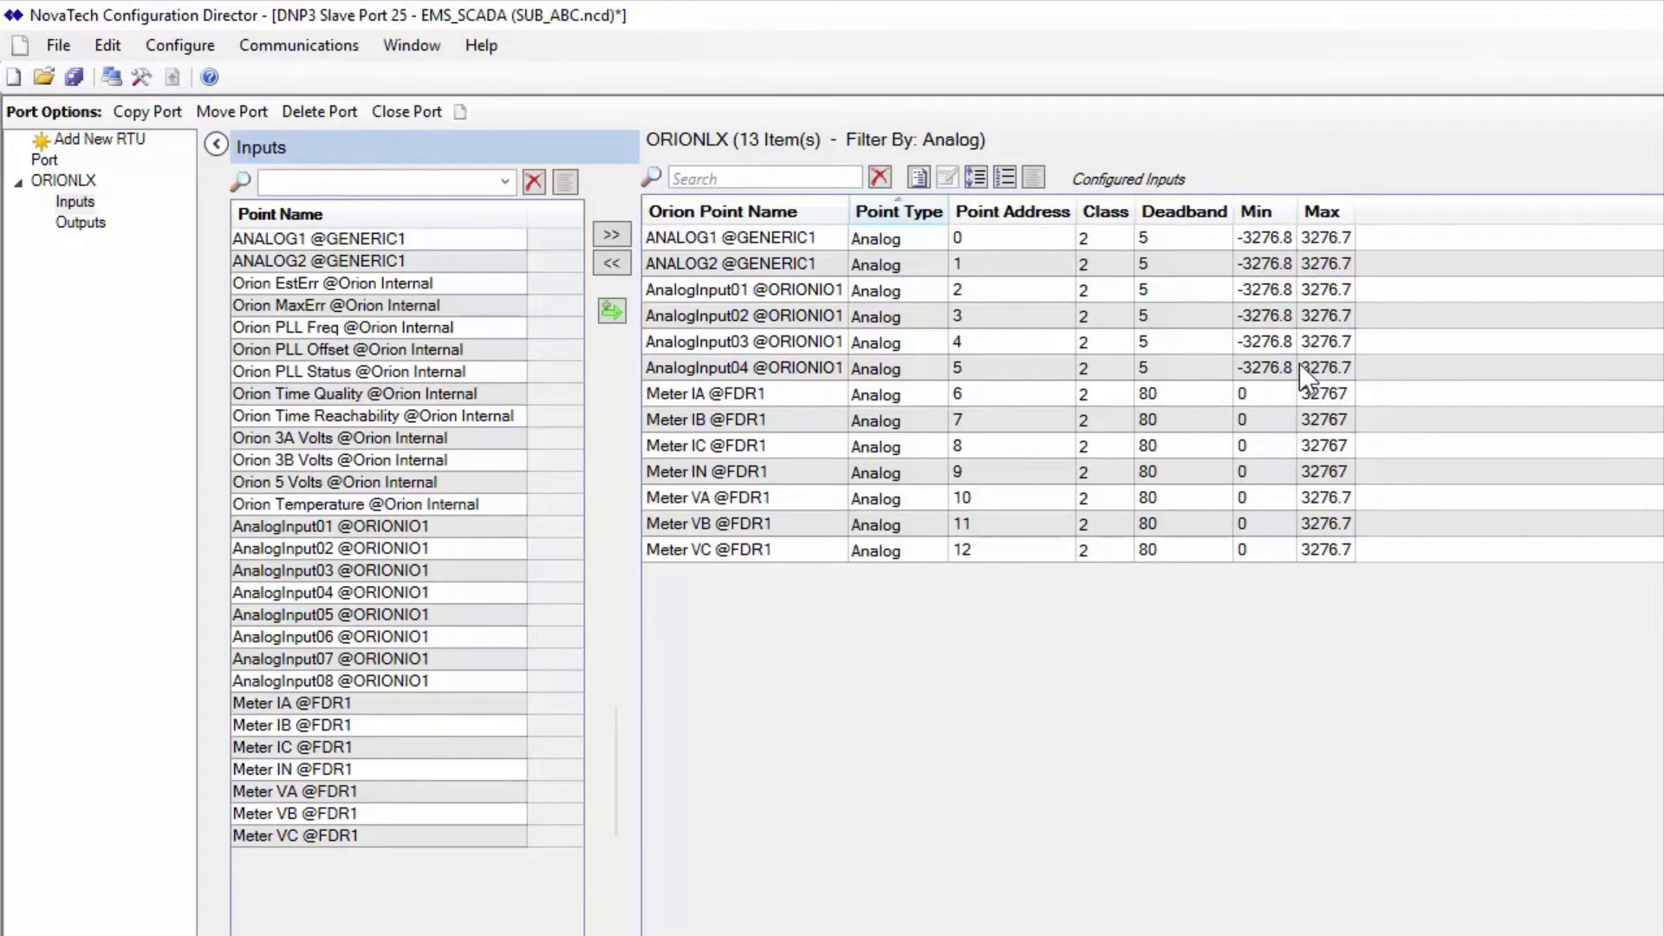
Add OUTPUT1, TCOutput01 to TCOutput03, RB1 and RB2 to the configured outputs of ORIONLX as binary points
click(88, 226)
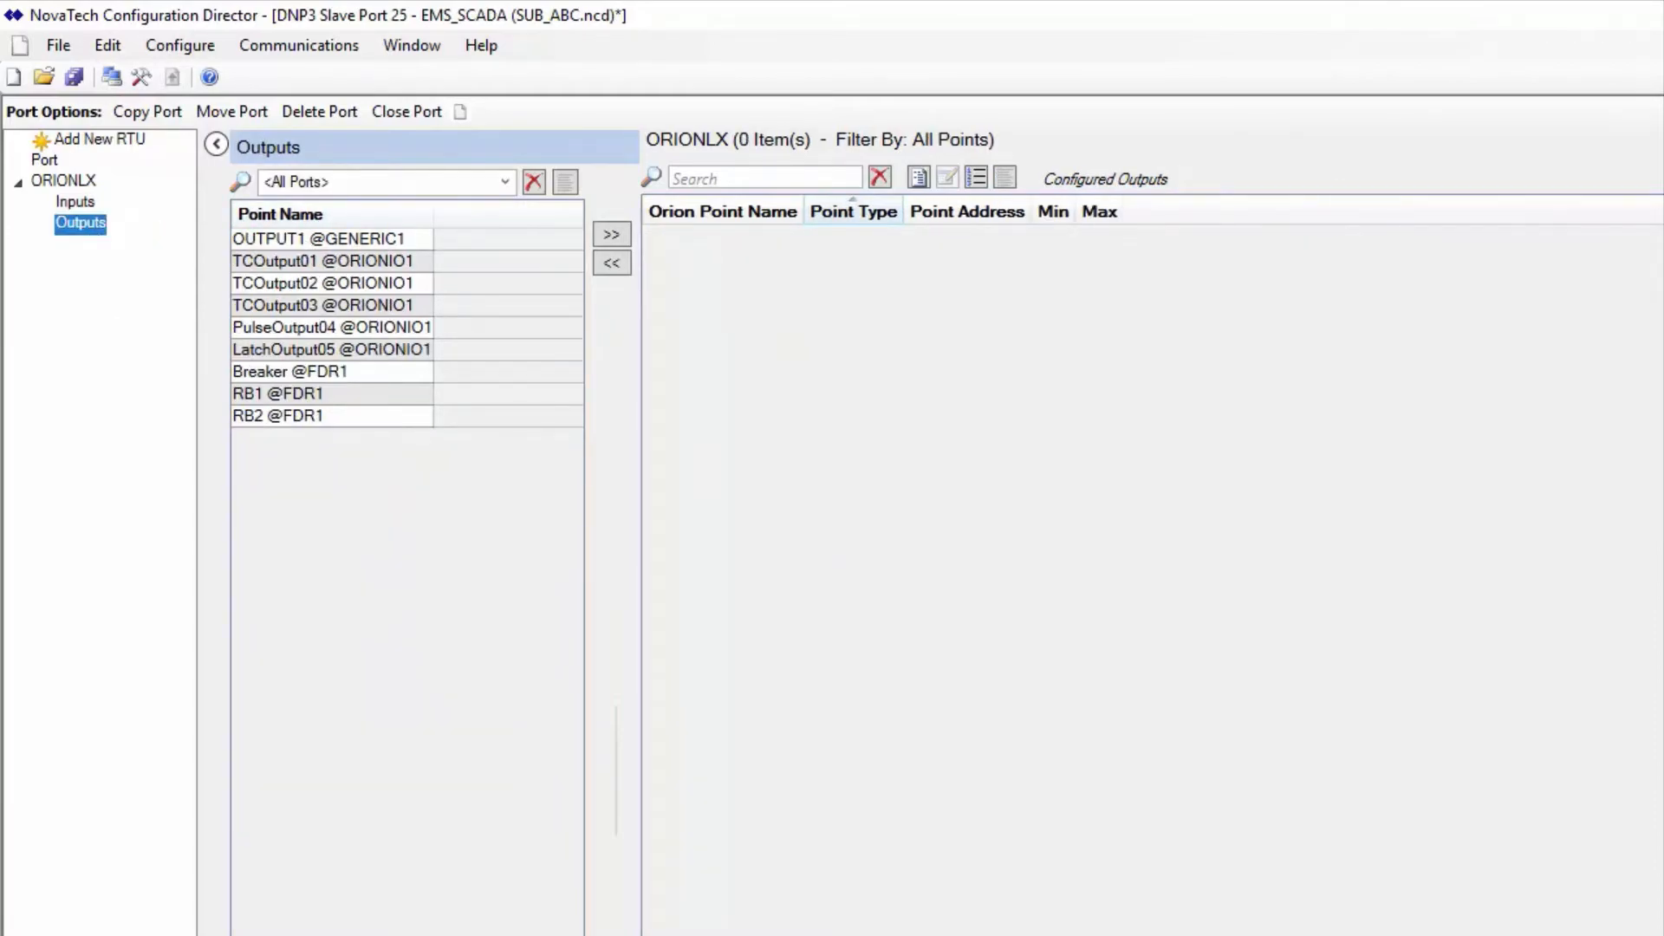
click(390, 235)
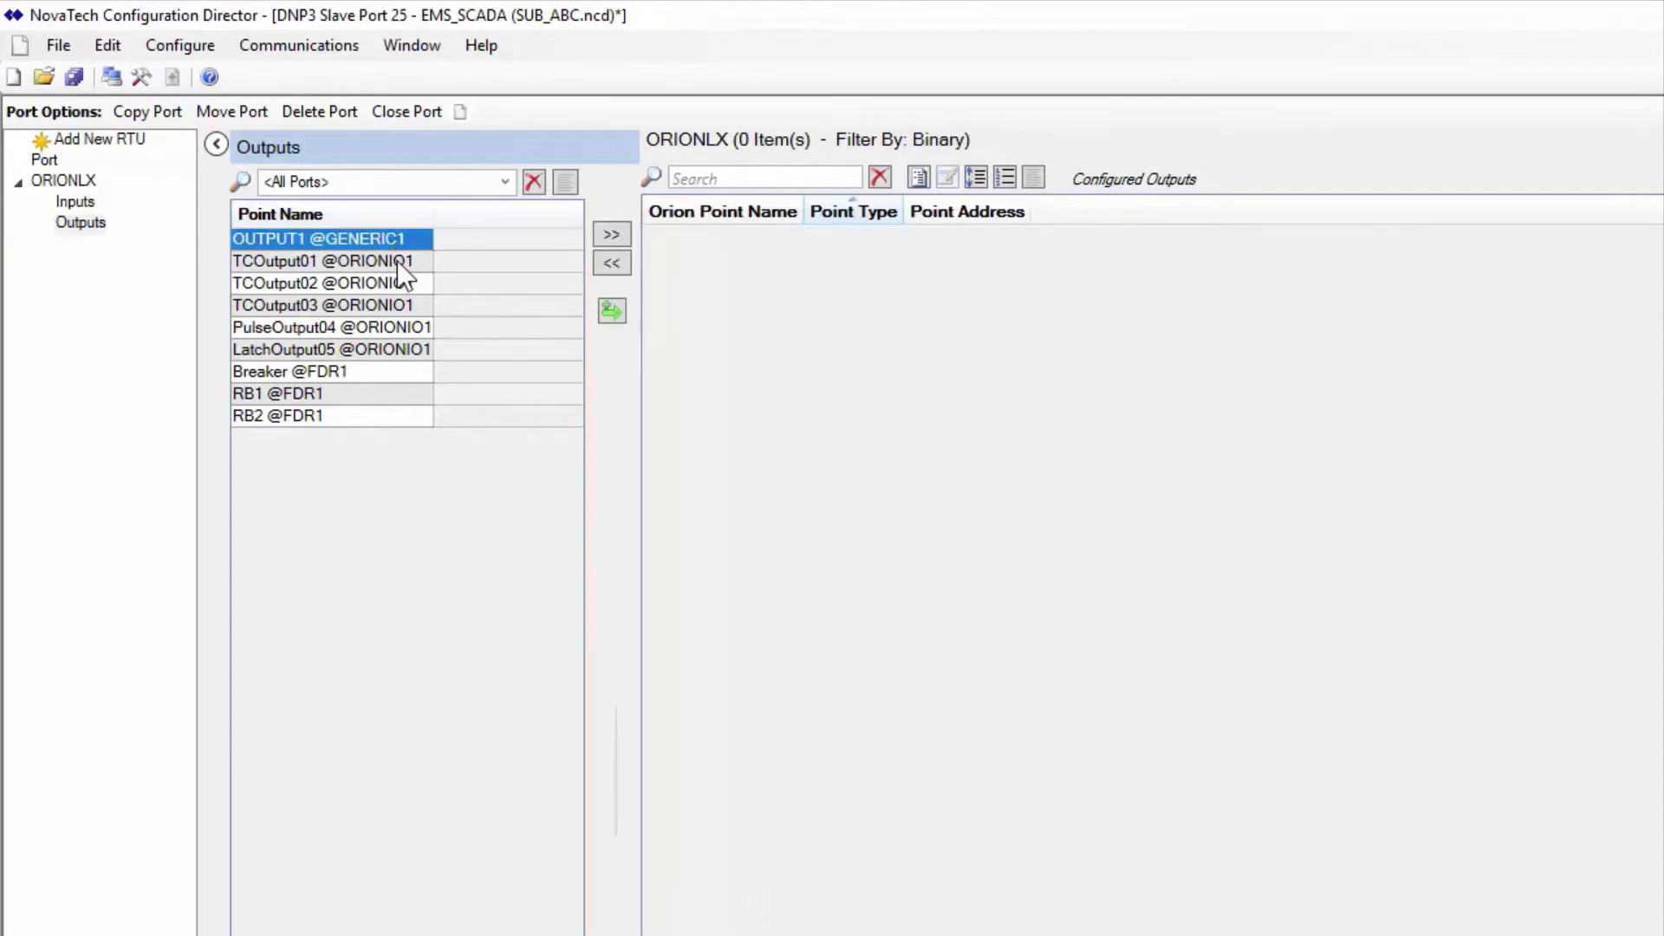
ctrl+click(395, 260)
ctrl+click(396, 283)
ctrl+click(401, 304)
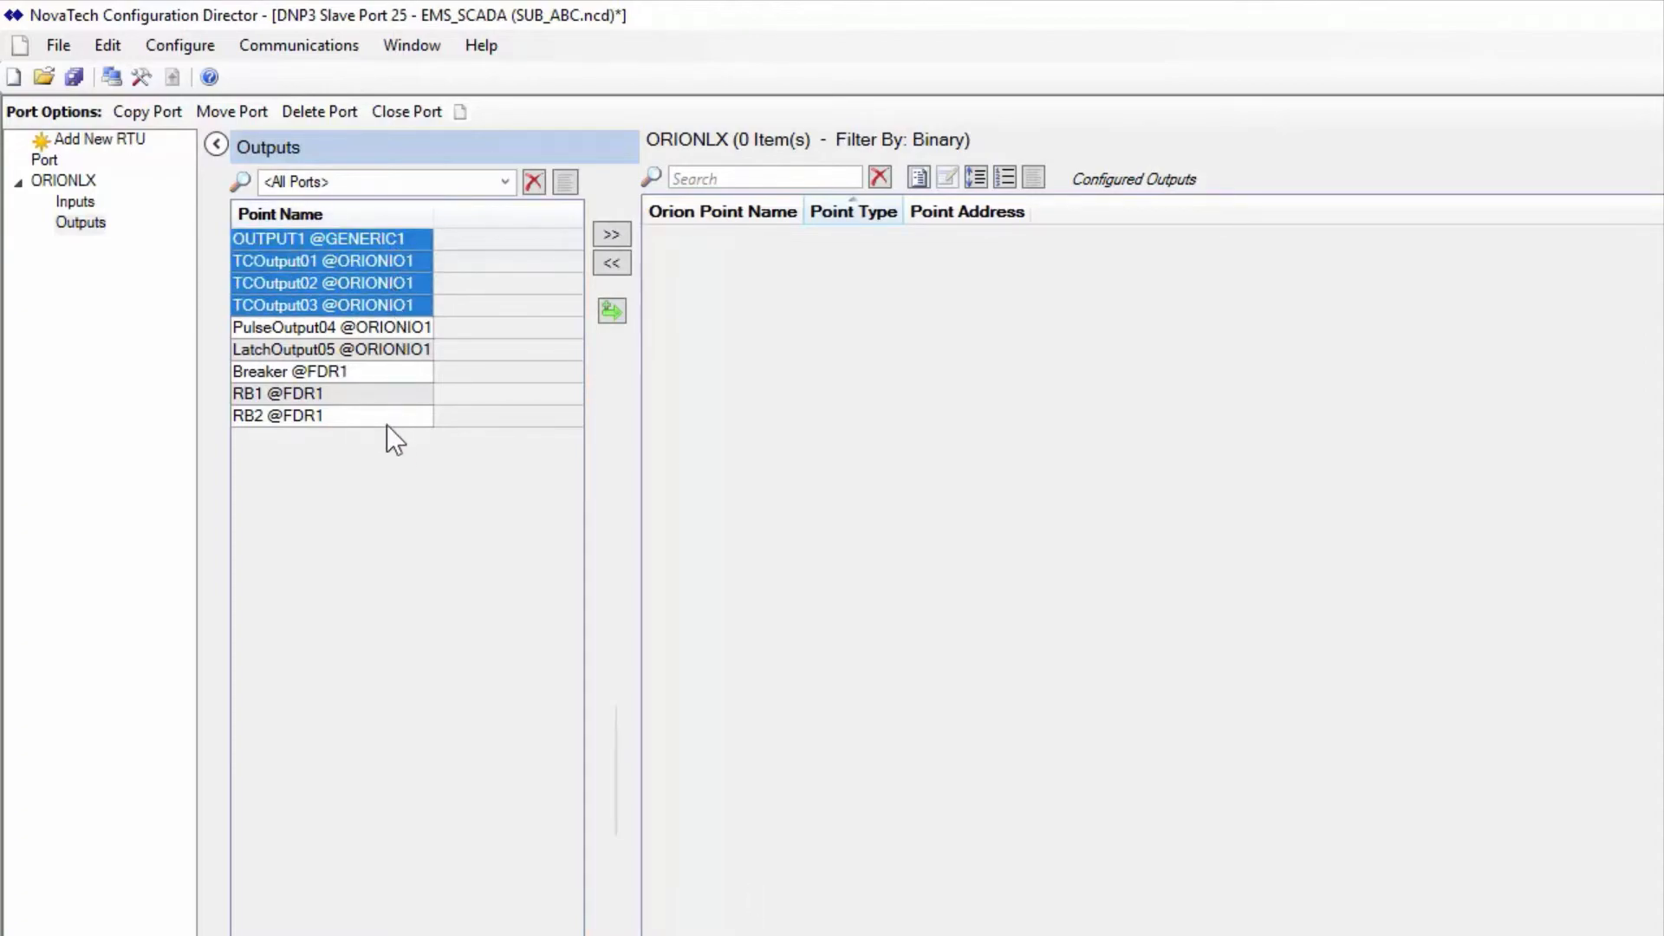
ctrl+click(360, 399)
ctrl+click(363, 416)
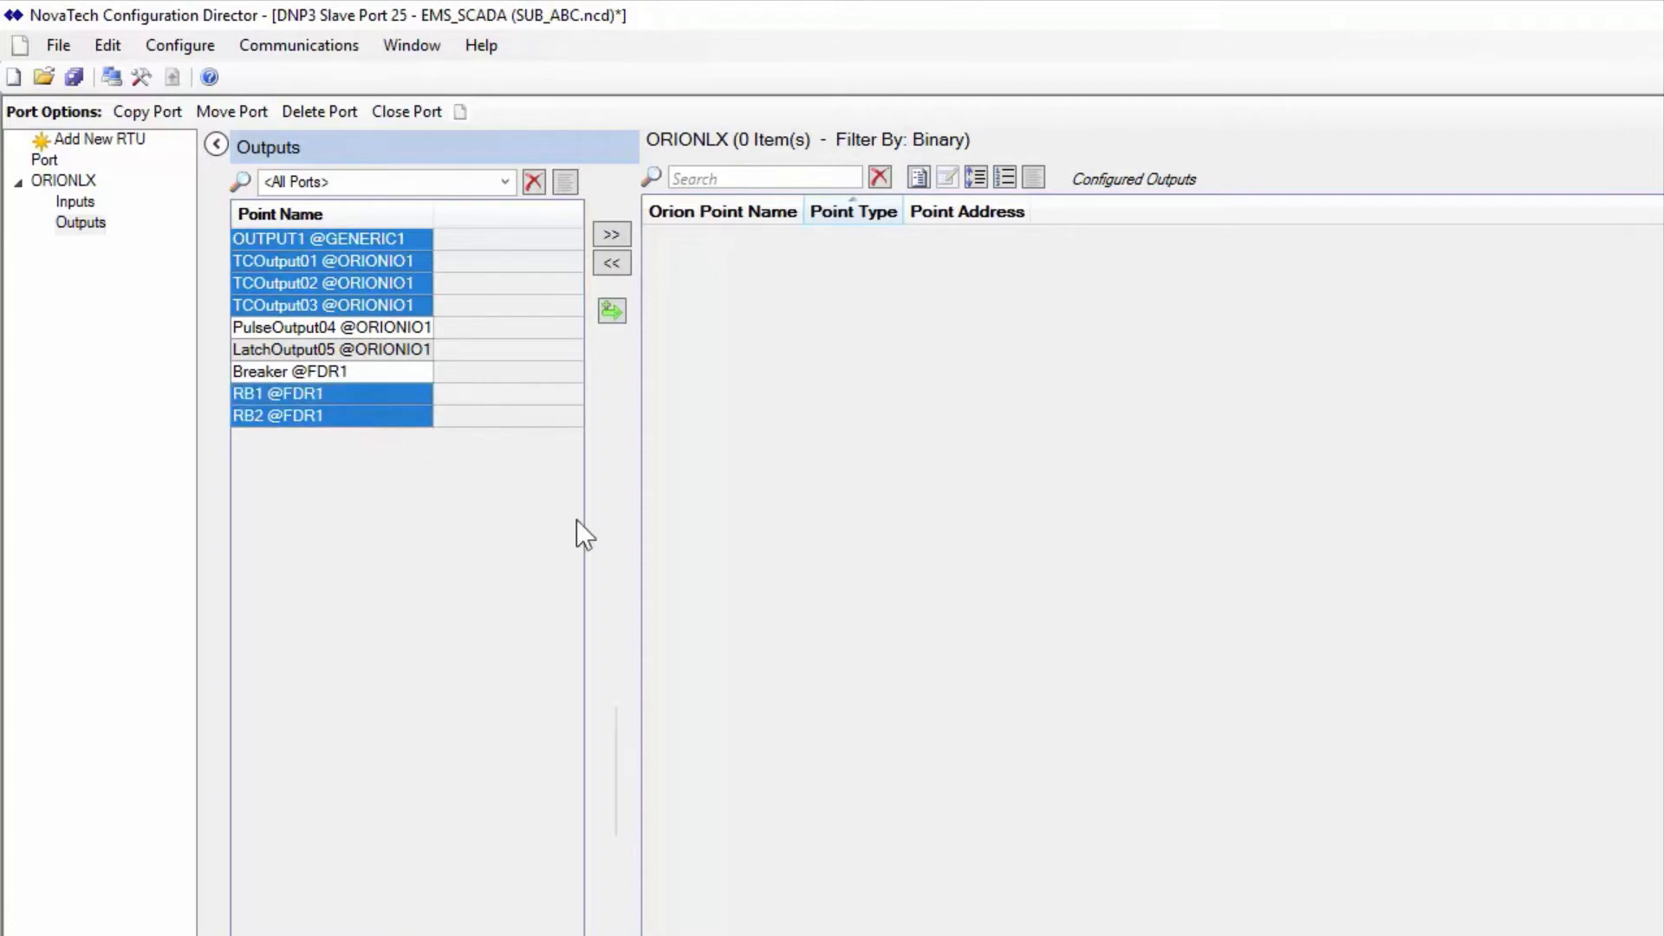
click(612, 235)
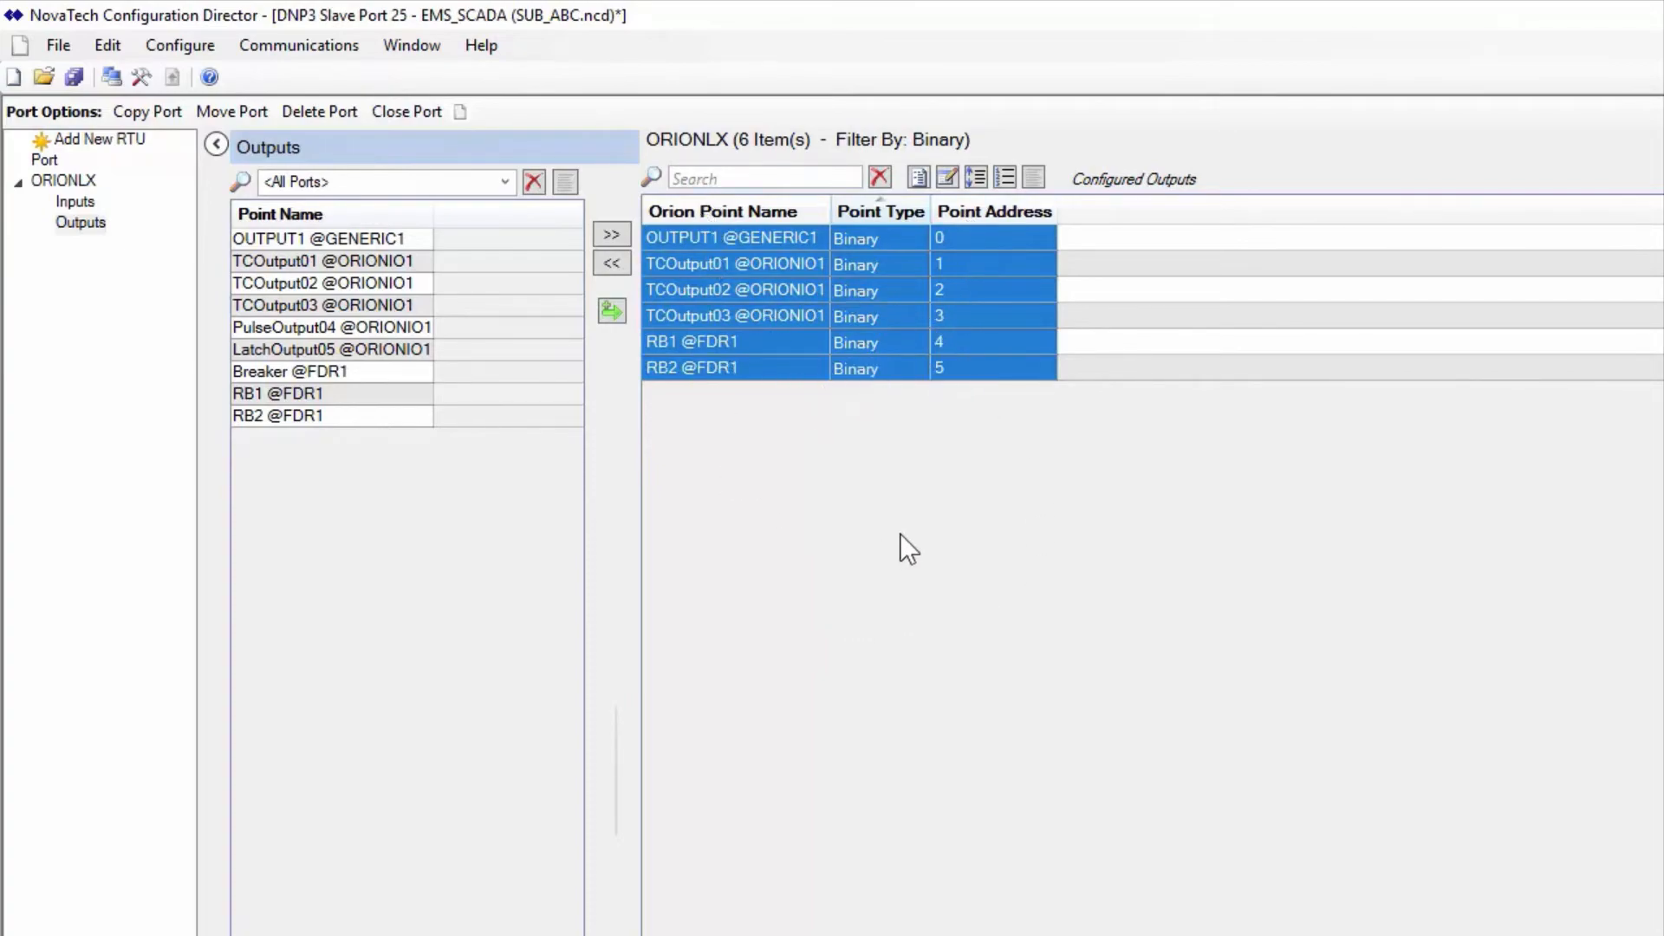
click(74, 202)
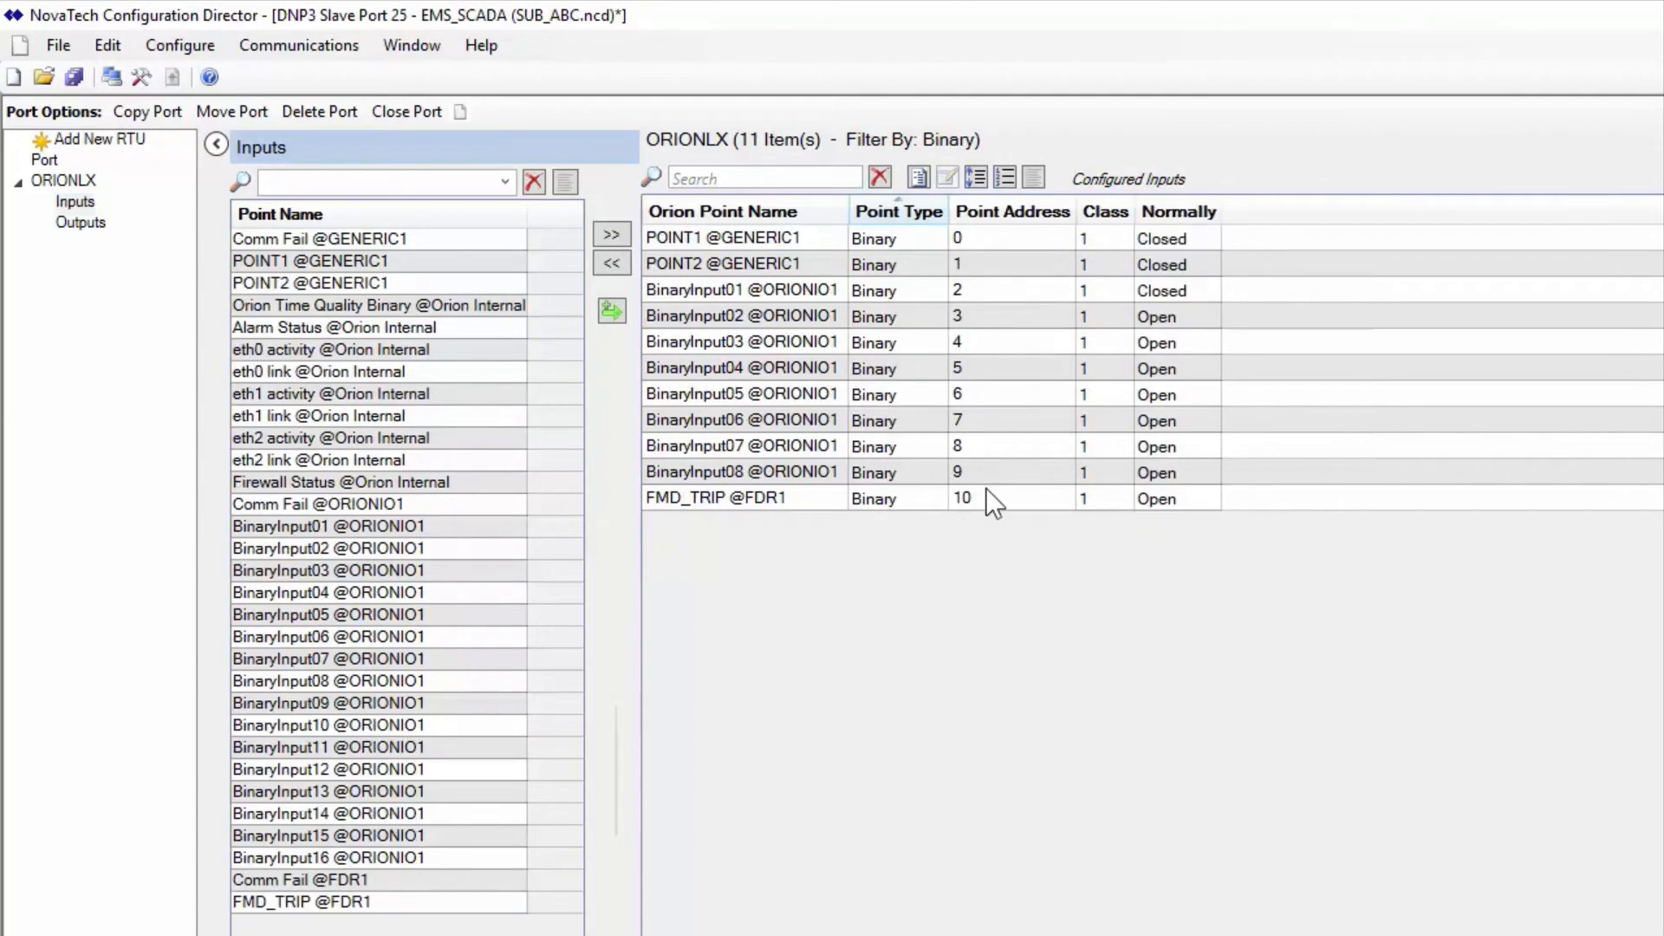
click(1001, 504)
click(1001, 505)
text(15)
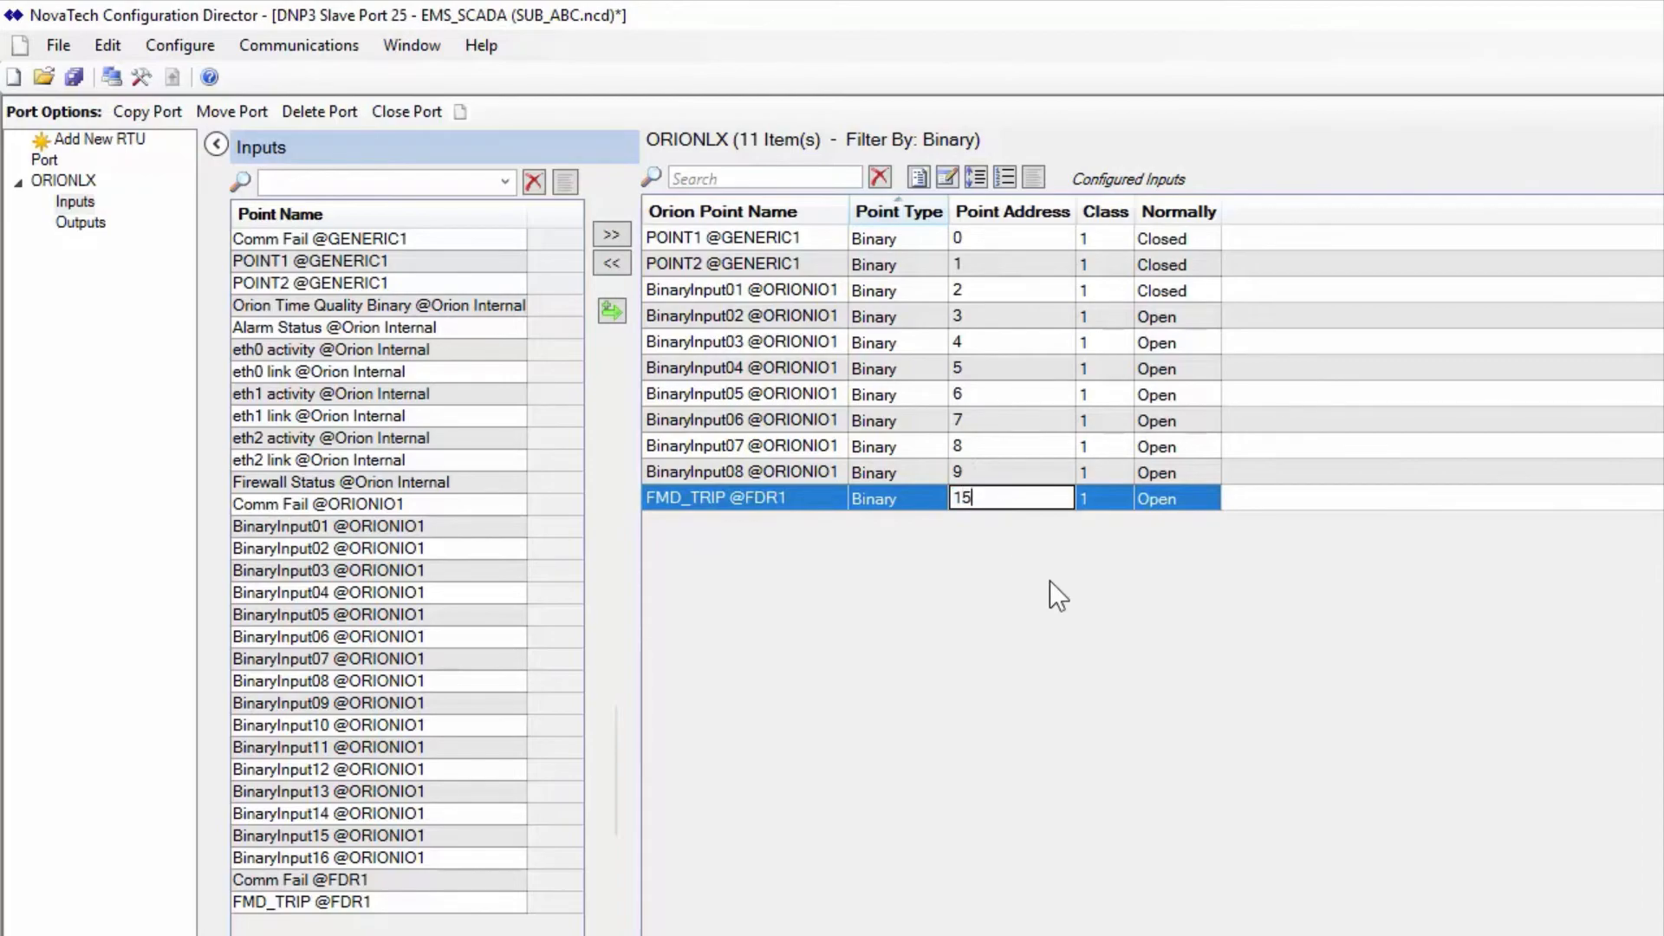
key(Return)
text(10)
key(Return)
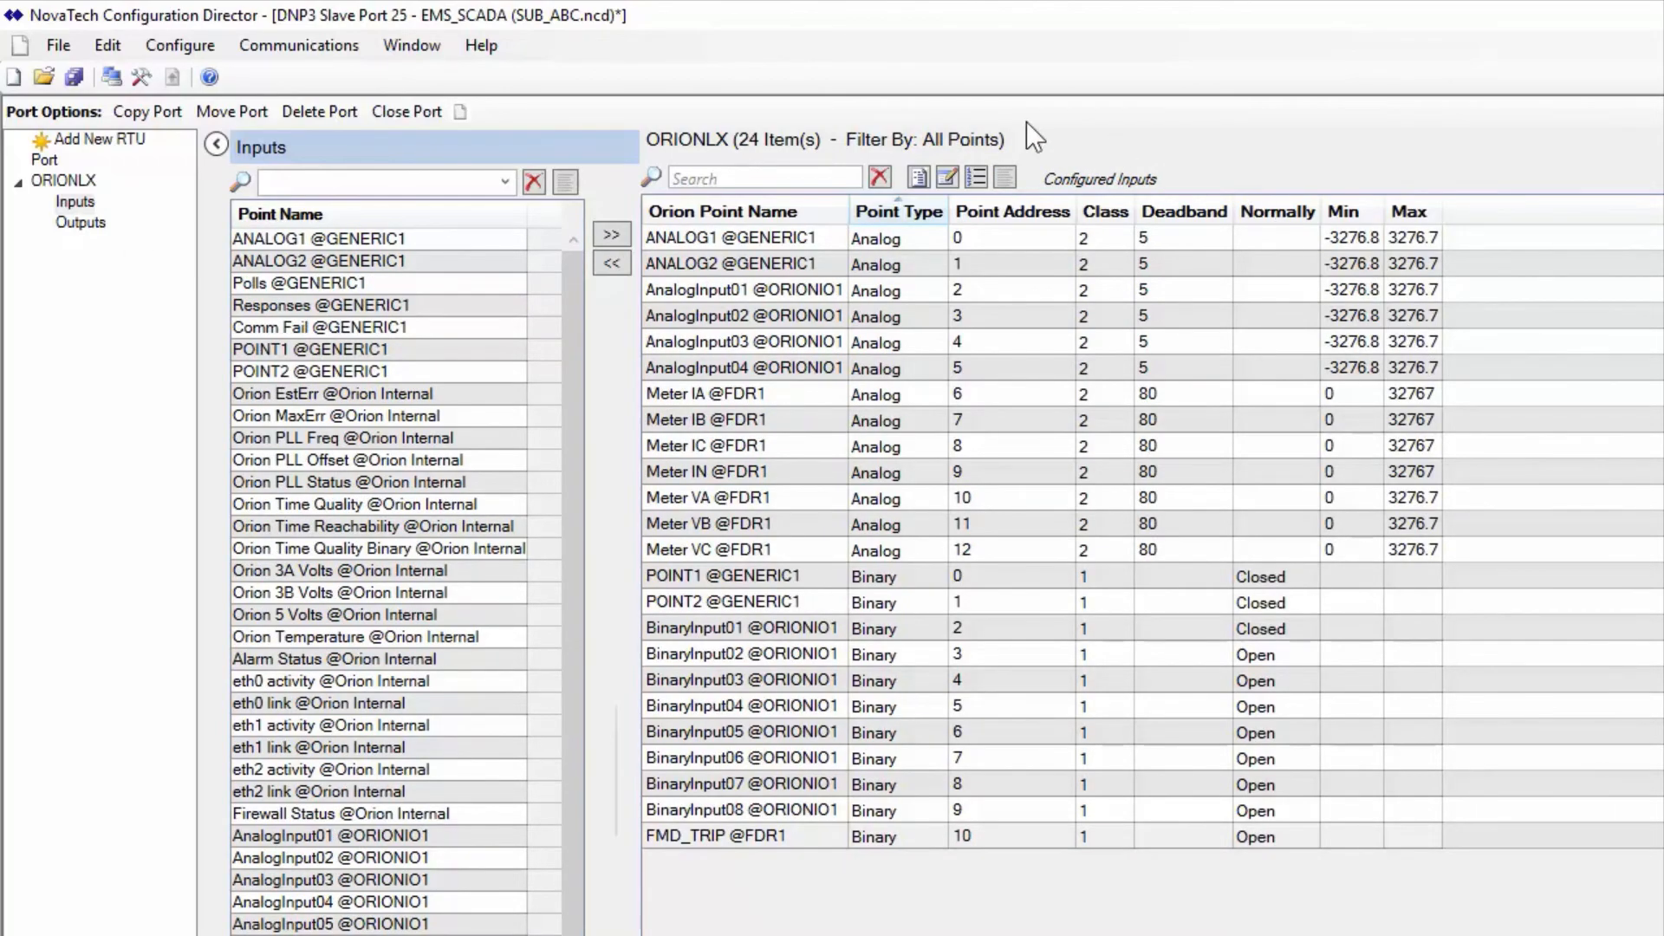
Return to the ORIONLX outputs and save the SUB_ABC.ncd file
click(83, 225)
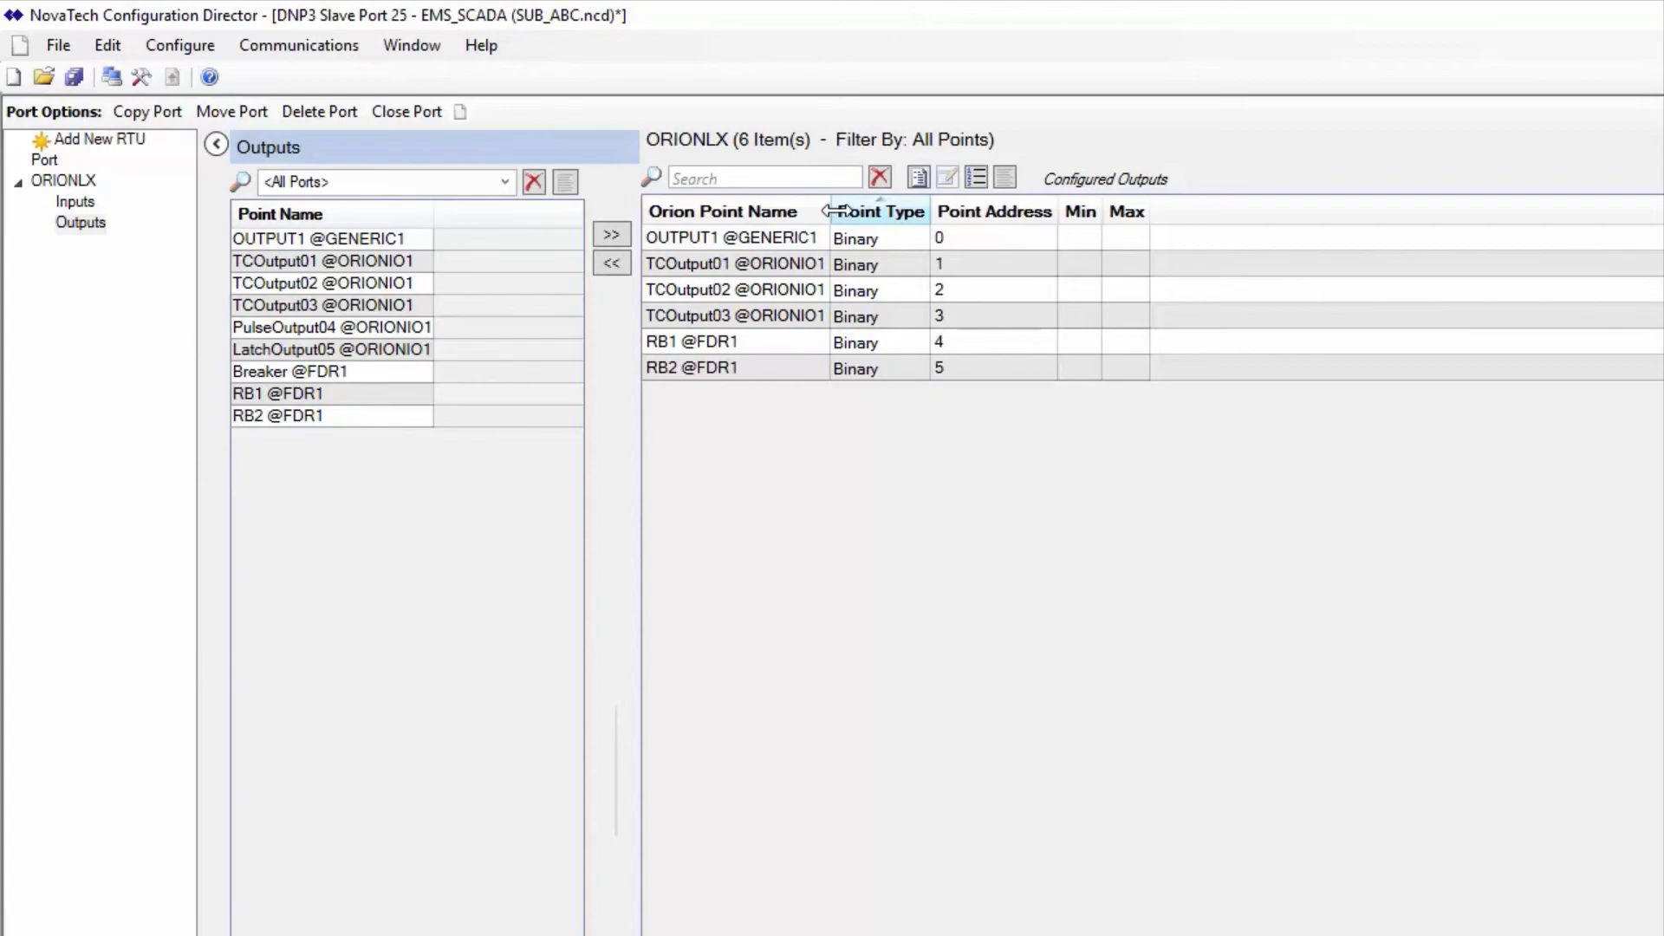
click(59, 46)
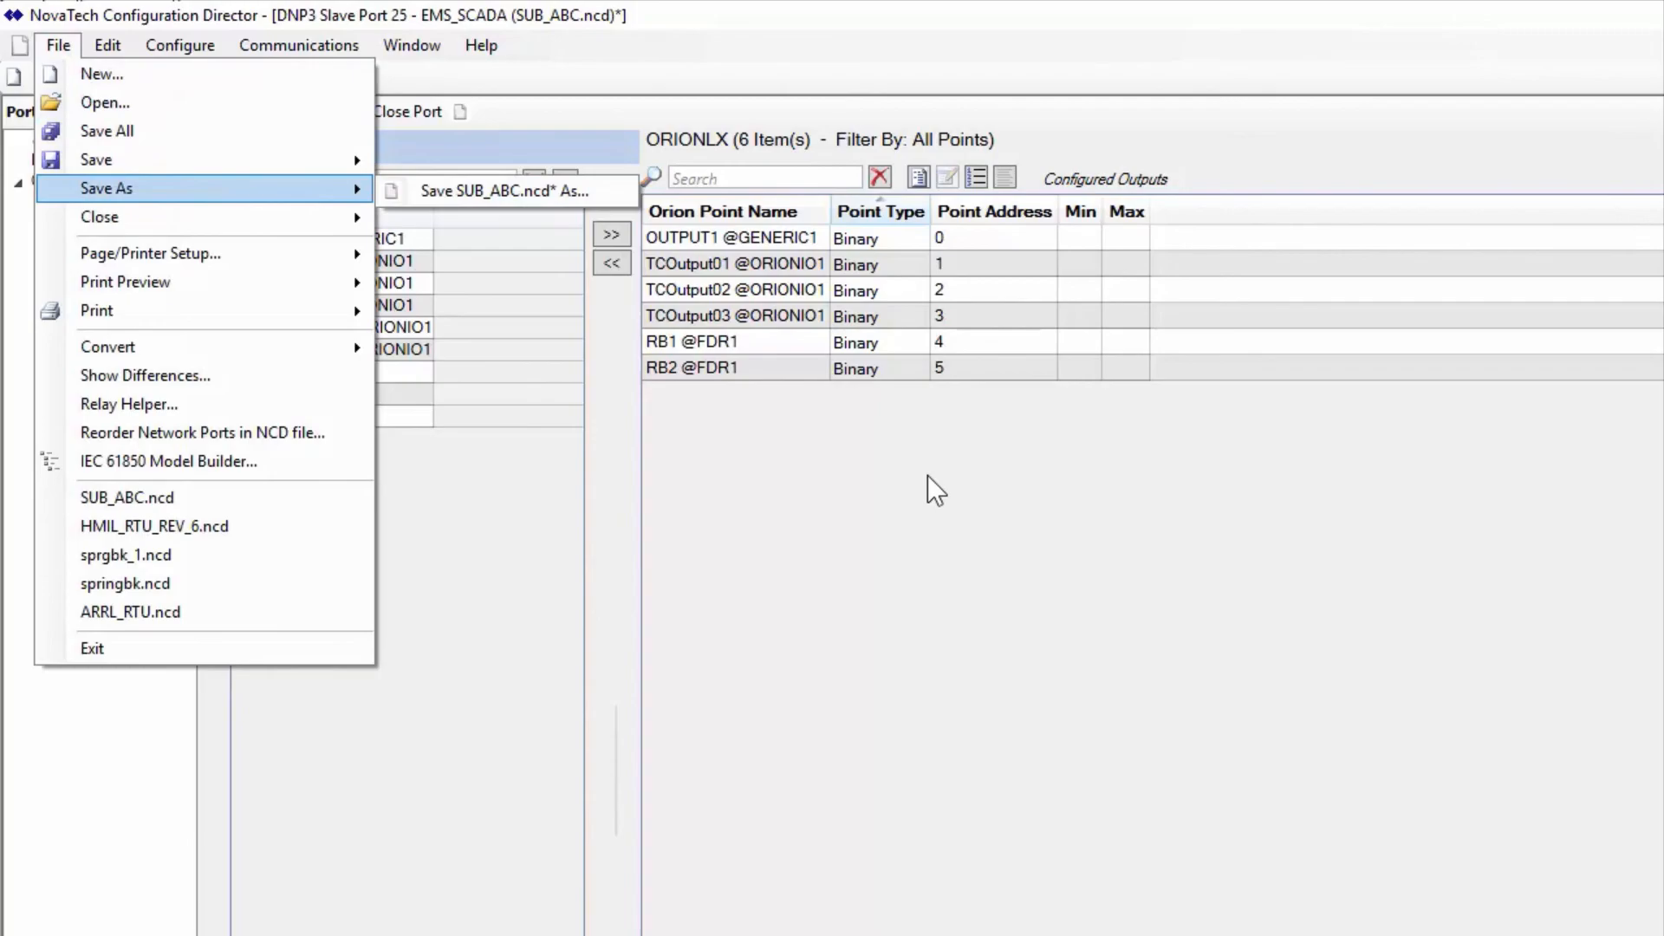
click(928, 486)
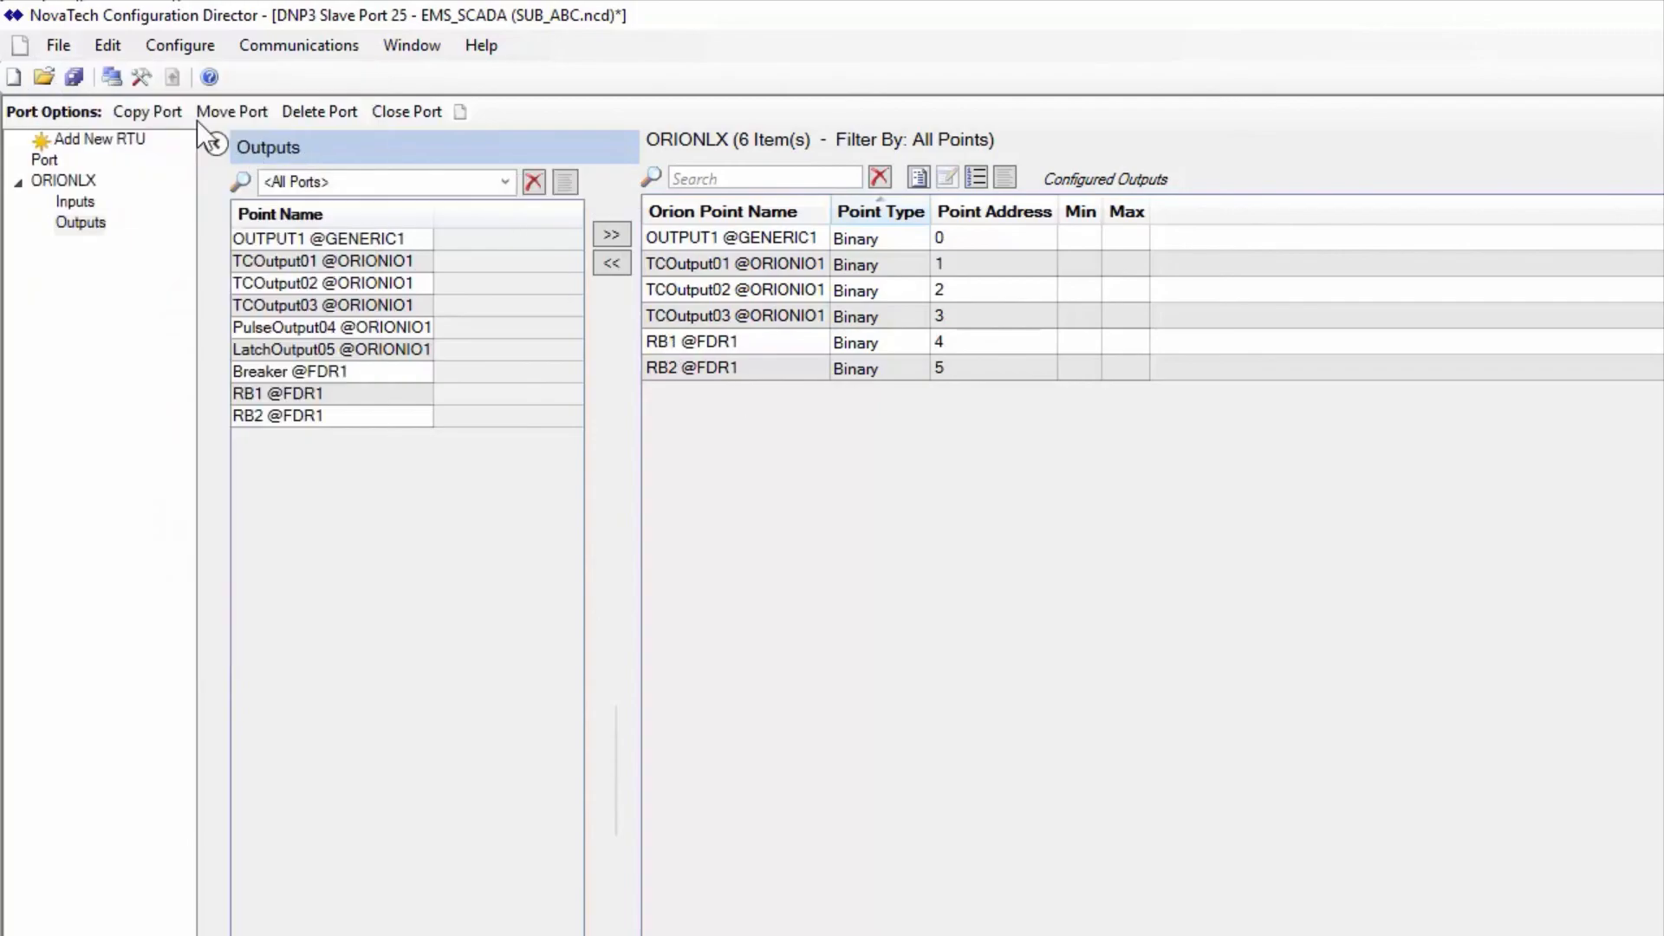
click(75, 81)
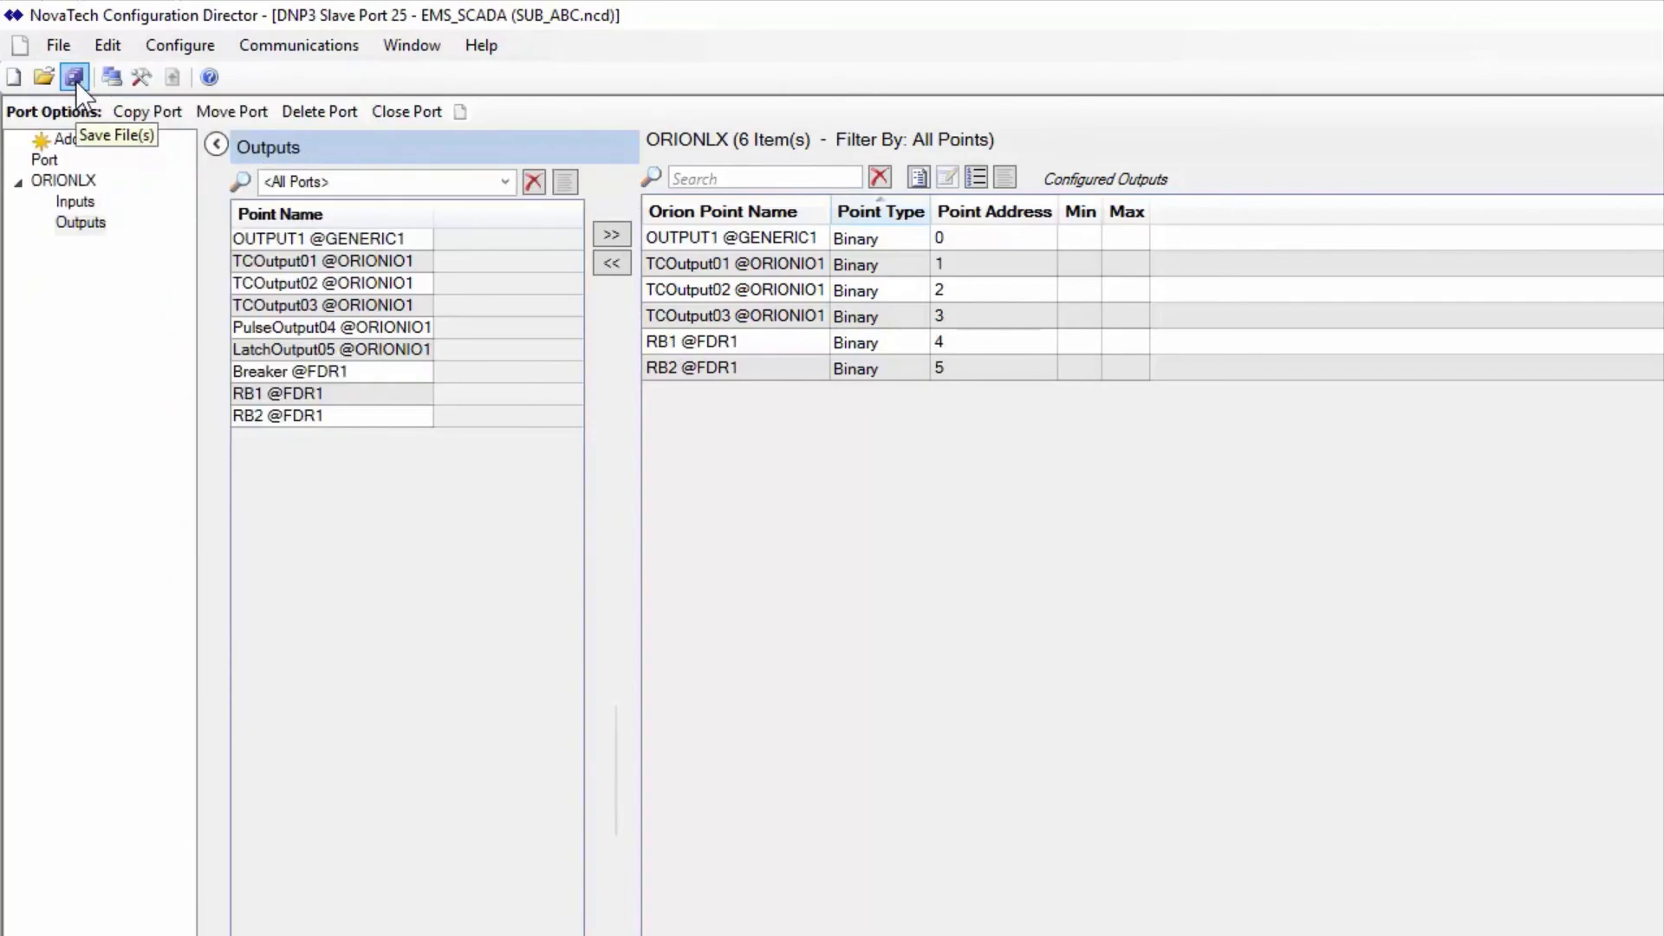